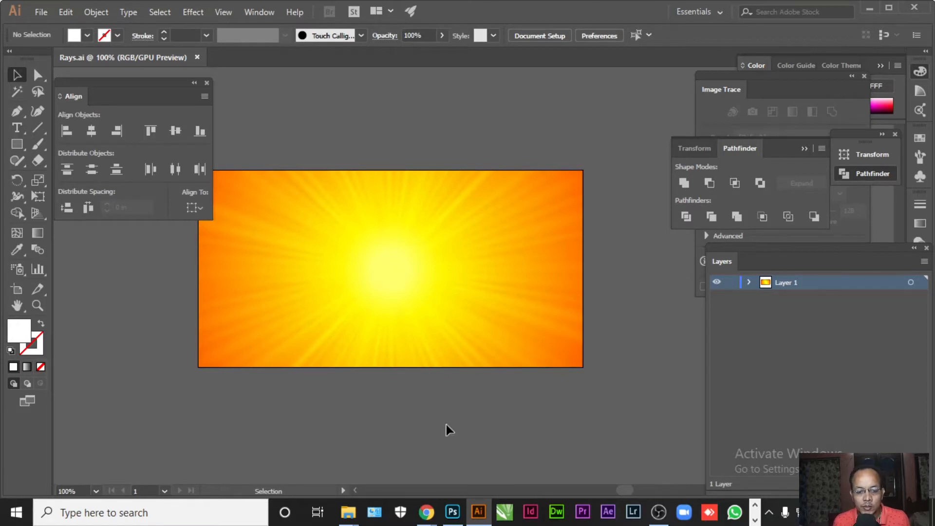
- Switch to Photoshop and check the pixel dimensions and resolution of Hope.psd in Image Size
left_click(452, 511)
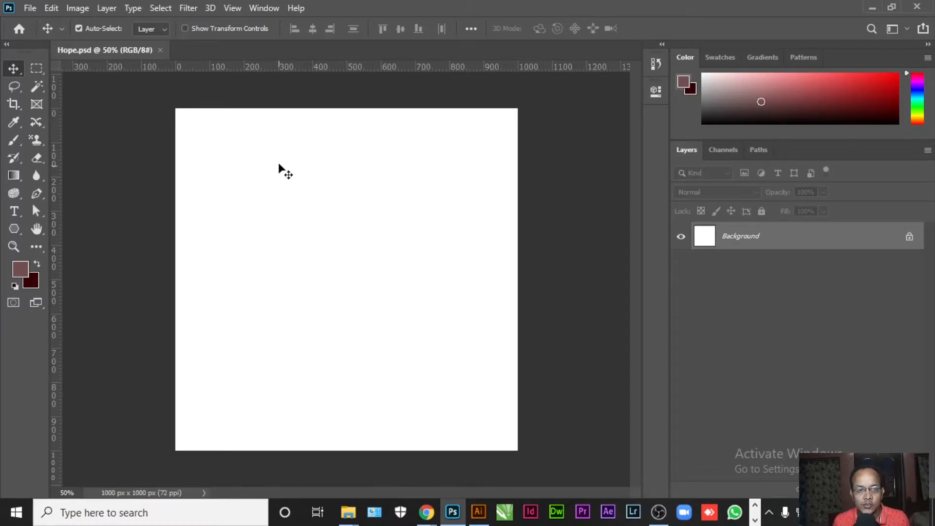
left_click(86, 9)
mouse_move(95, 51)
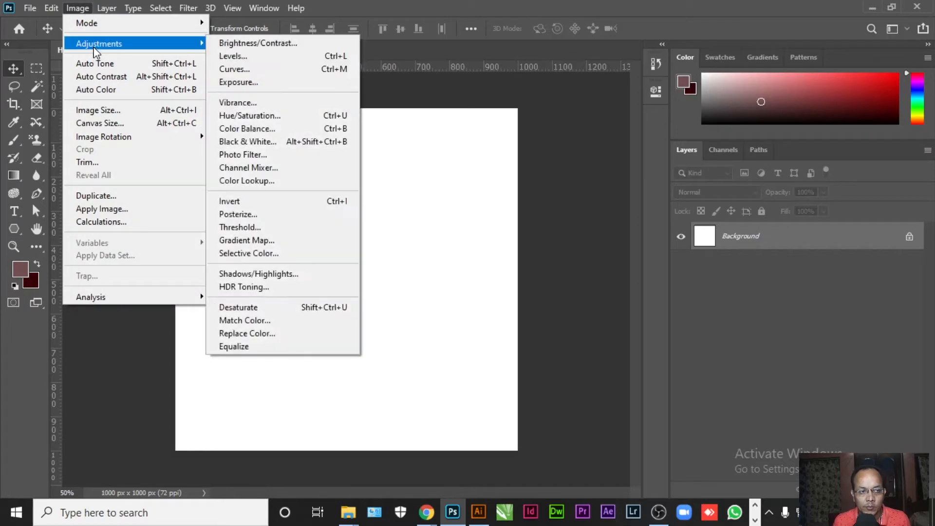
left_click(88, 9)
left_click(90, 8)
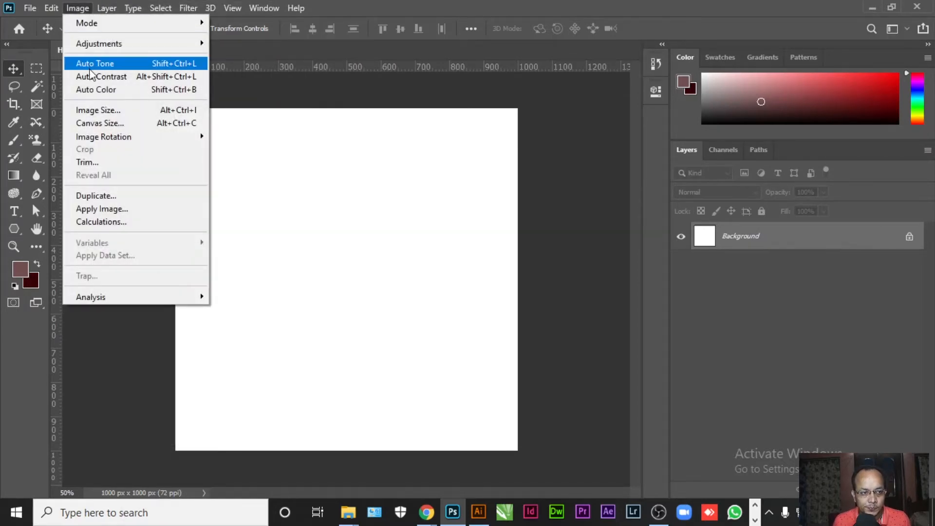
left_click(96, 111)
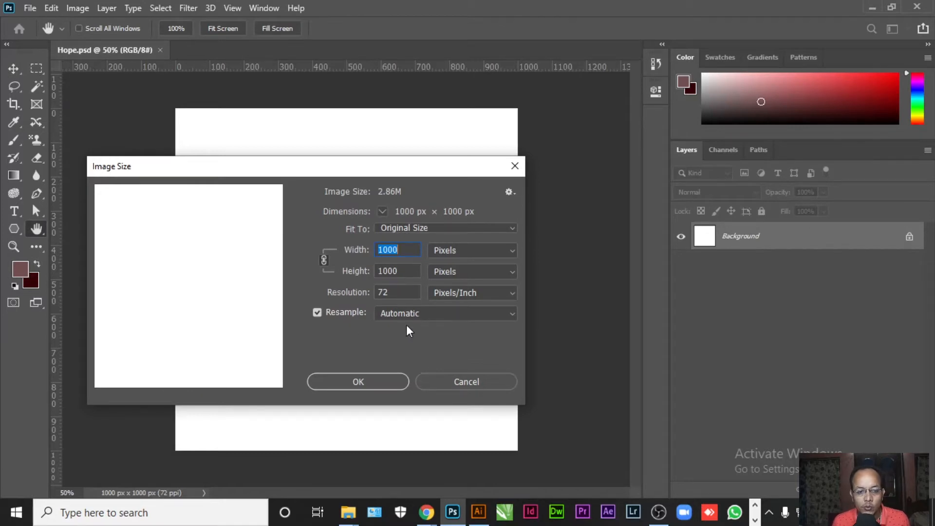
left_click(389, 384)
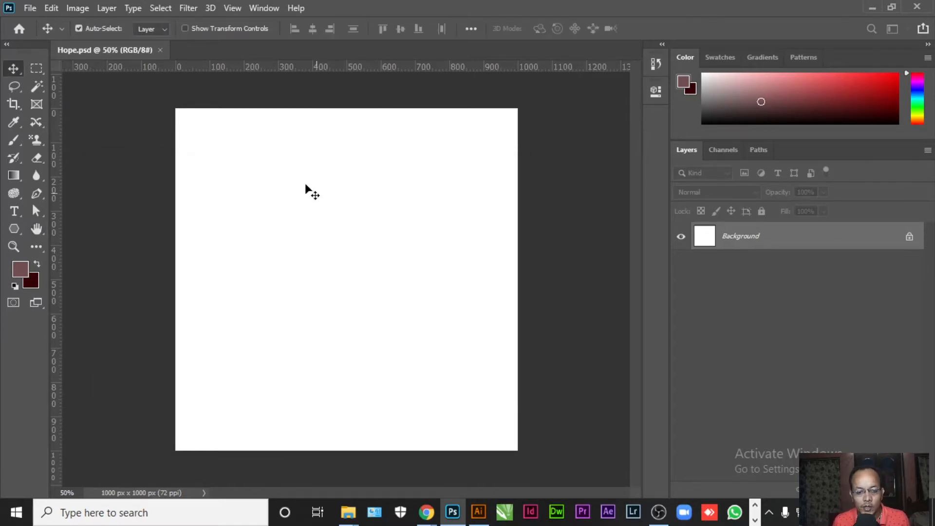
- Add a guide layout with 50 px margins on all four sides of the Hope.psd canvas
left_click(234, 11)
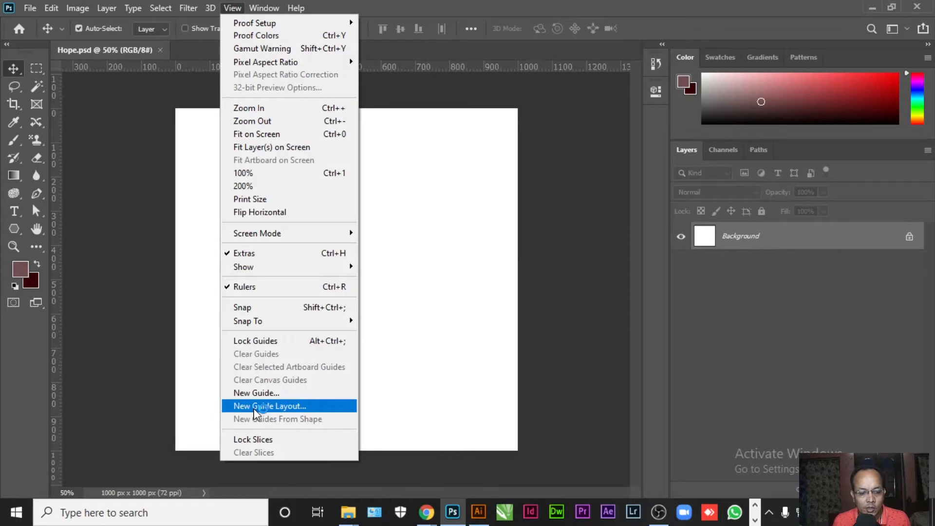
left_click(251, 406)
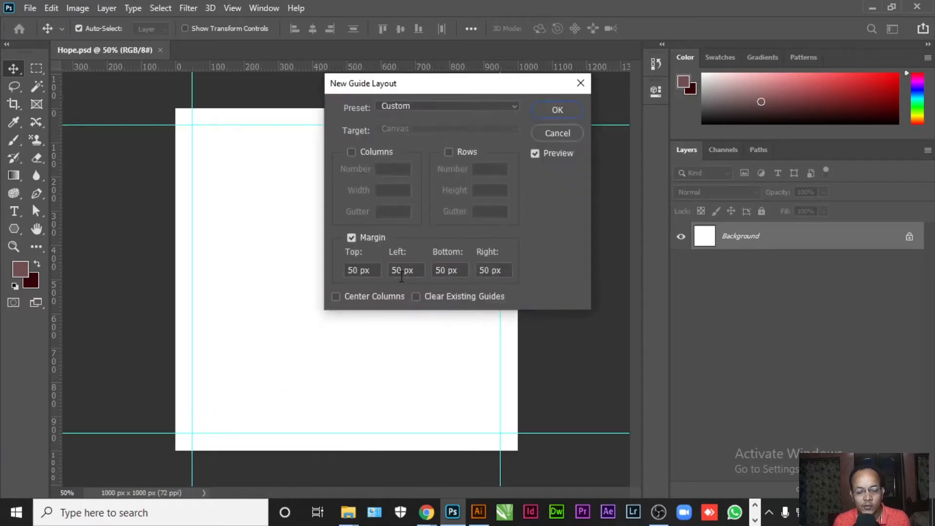
left_click(570, 110)
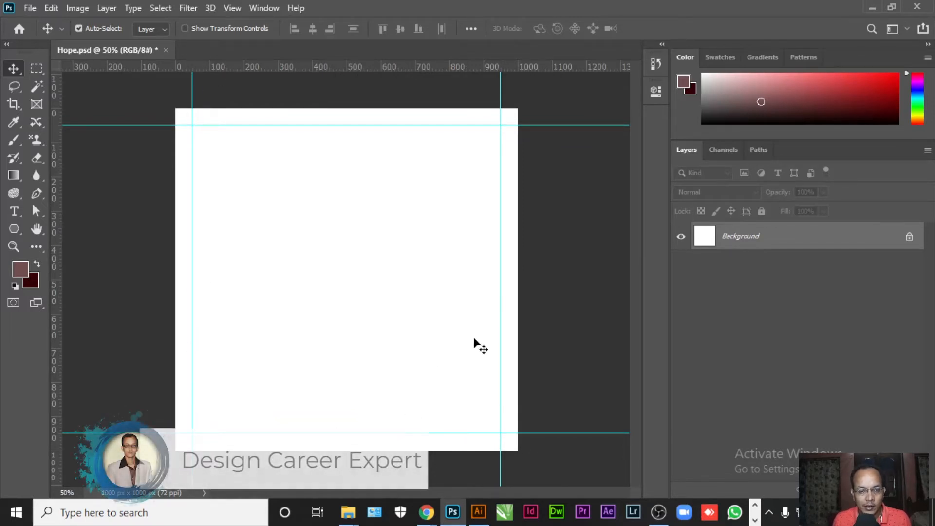
- Open the newspaper image 8 from the Content folder as a separate document in Photoshop
key("alt+Tab")
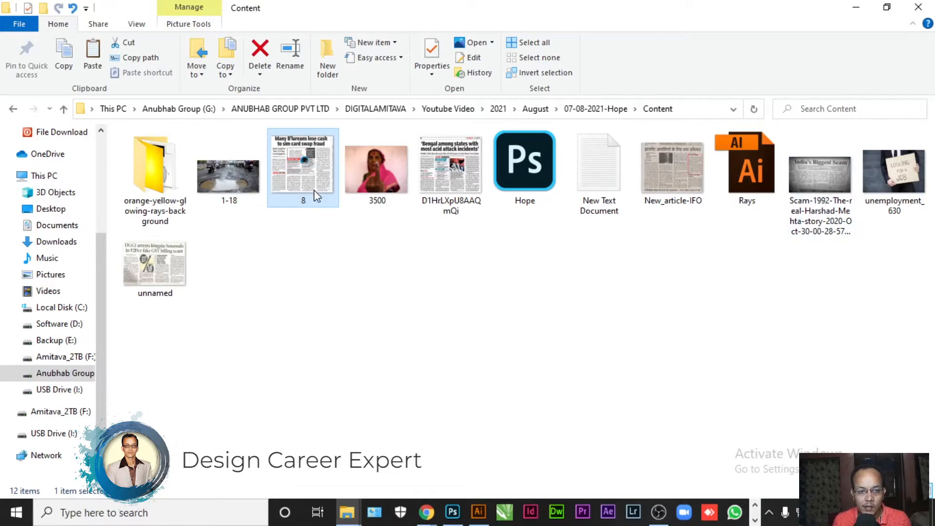
double_click(304, 171)
left_click_drag(304, 172, 326, 93)
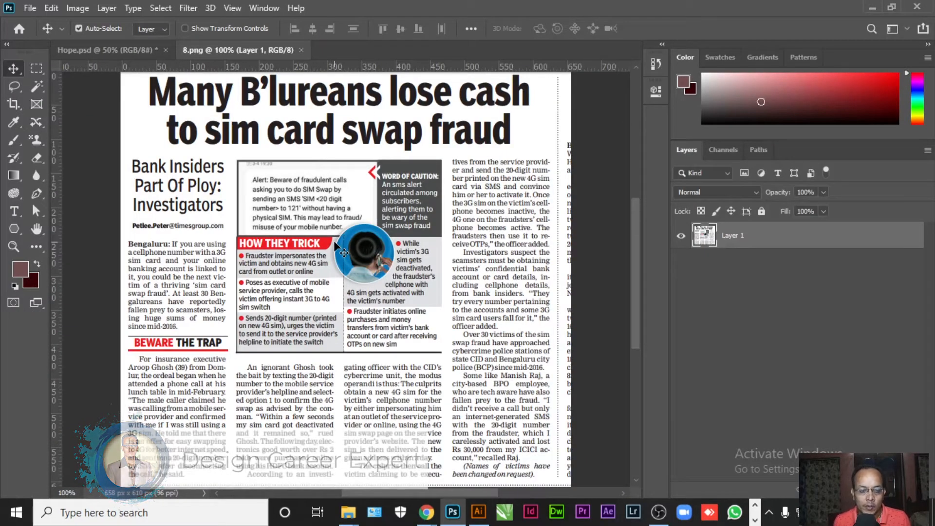
- Duplicate the newspaper layer of 8.png into the Hope.psd document
right_click(765, 234)
left_click(631, 78)
left_click(434, 179)
left_click(425, 193)
left_click(578, 131)
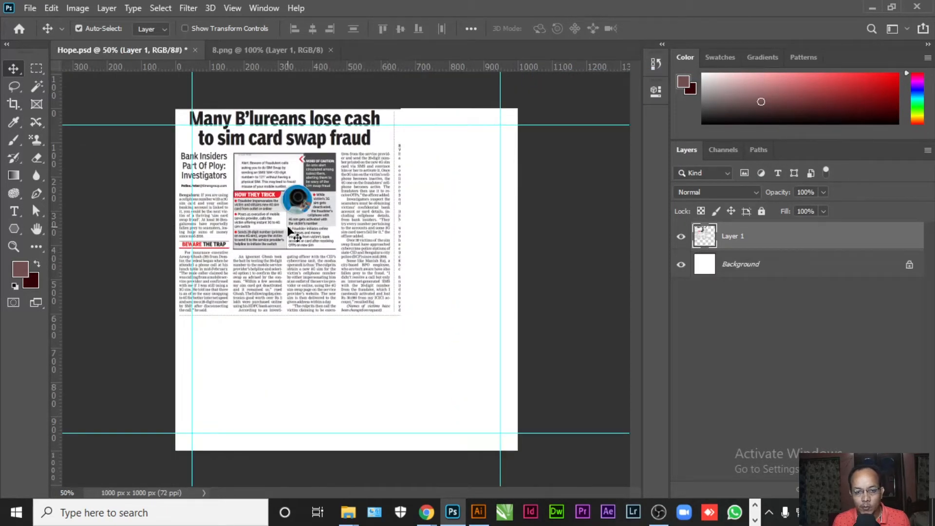
- Move the newspaper clipping to the canvas's lower-right corner and rotate it about 44° counterclockwise
left_click_drag(292, 232, 434, 391)
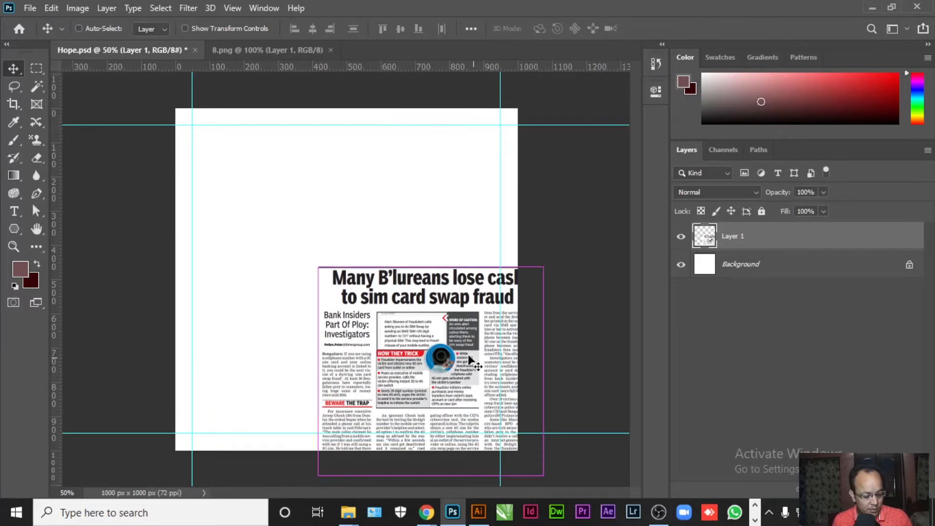
key("ctrl+t")
left_click_drag(283, 254, 266, 392)
left_click_drag(363, 409, 427, 470)
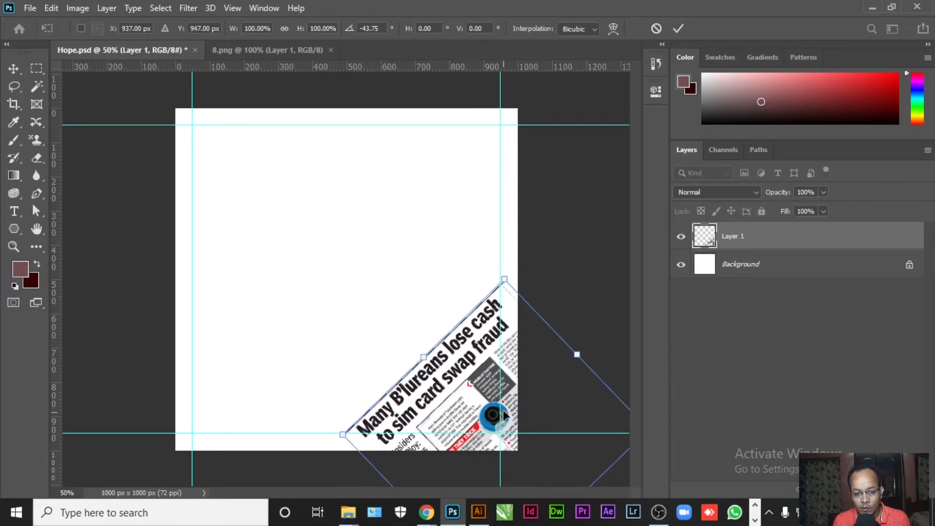
key("Return")
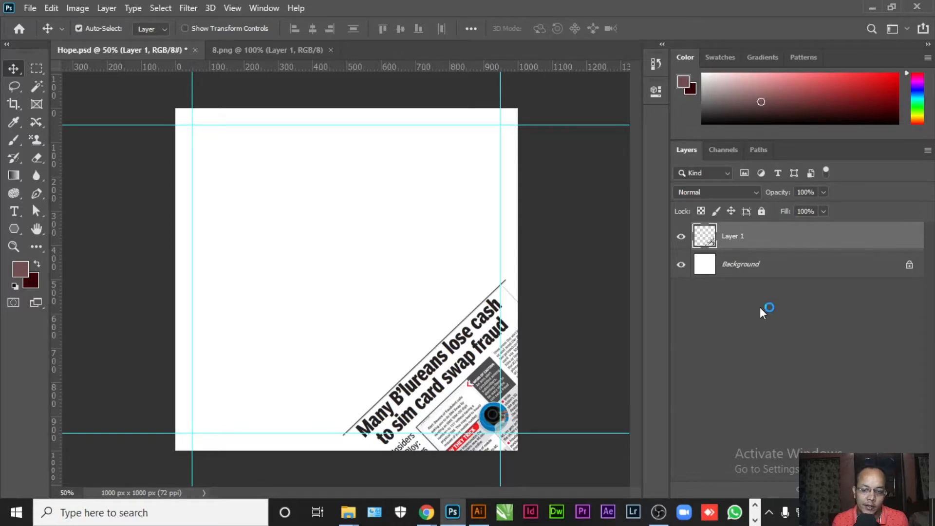
- Duplicate the rotated newspaper layer and select the copy
key("ctrl+j")
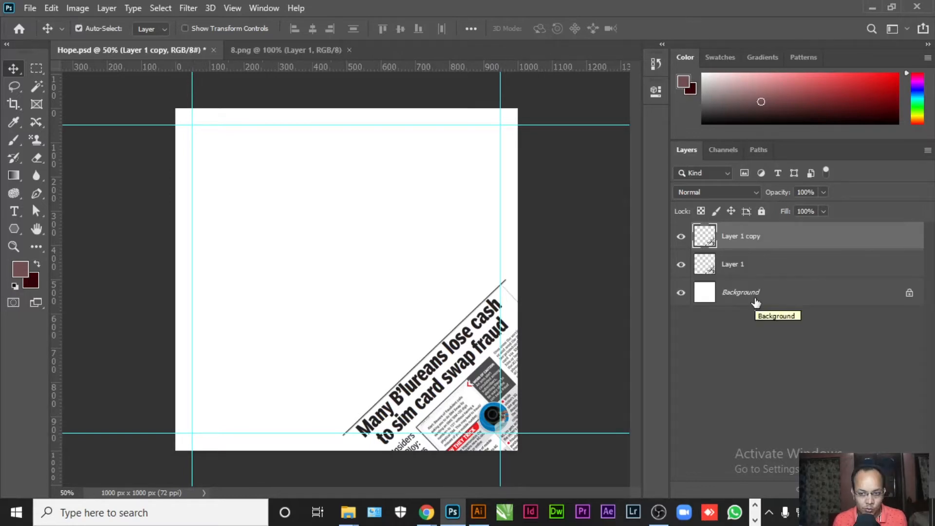
left_click(738, 264)
left_click(754, 237)
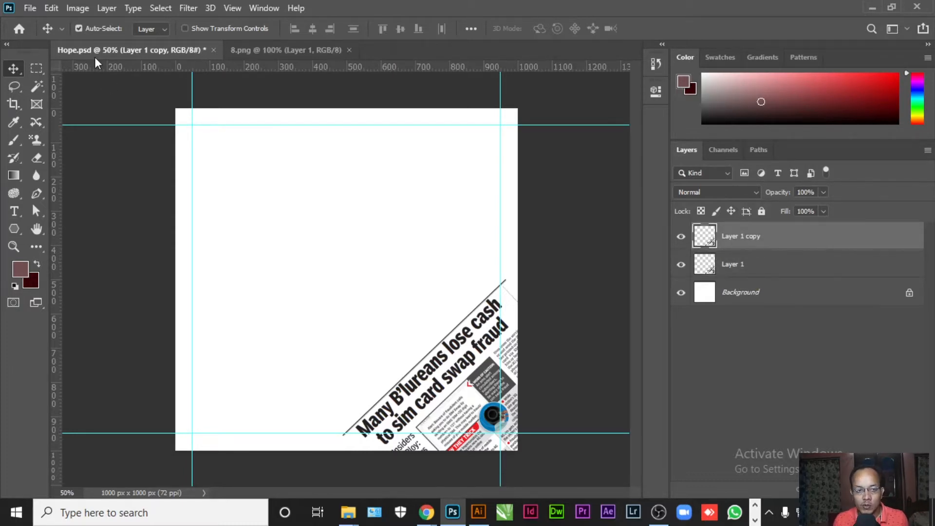
- Apply the Blur filter and a Gaussian Blur with a 10-pixel radius to the copied newspaper layer
left_click(188, 8)
mouse_move(276, 175)
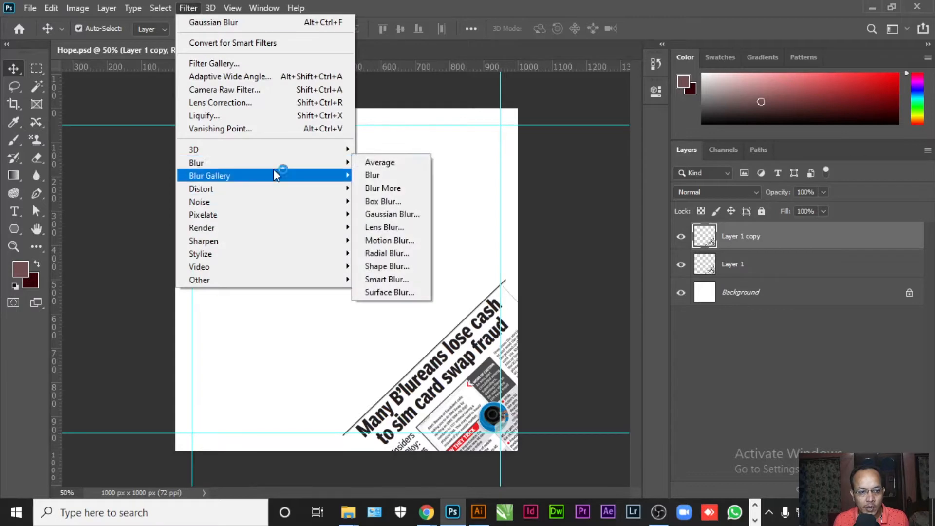
left_click(385, 188)
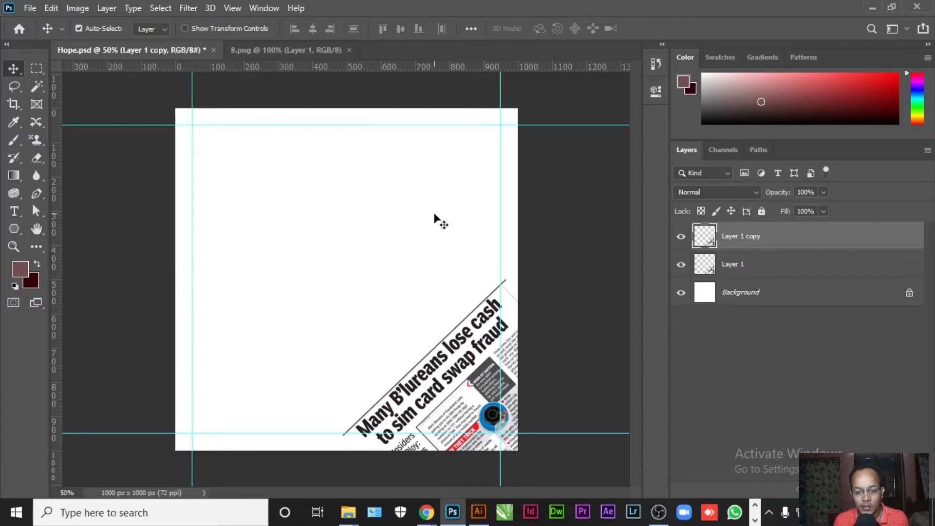
left_click(188, 8)
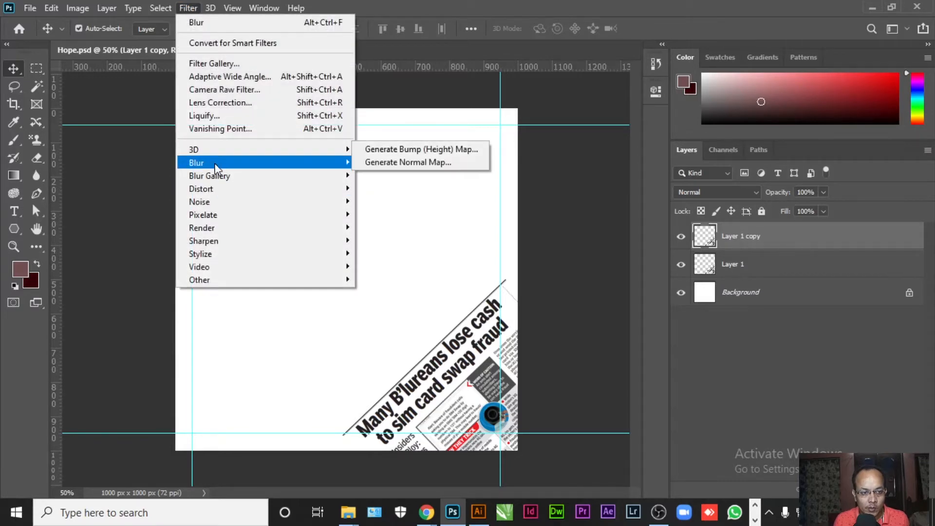
mouse_move(216, 169)
left_click(394, 211)
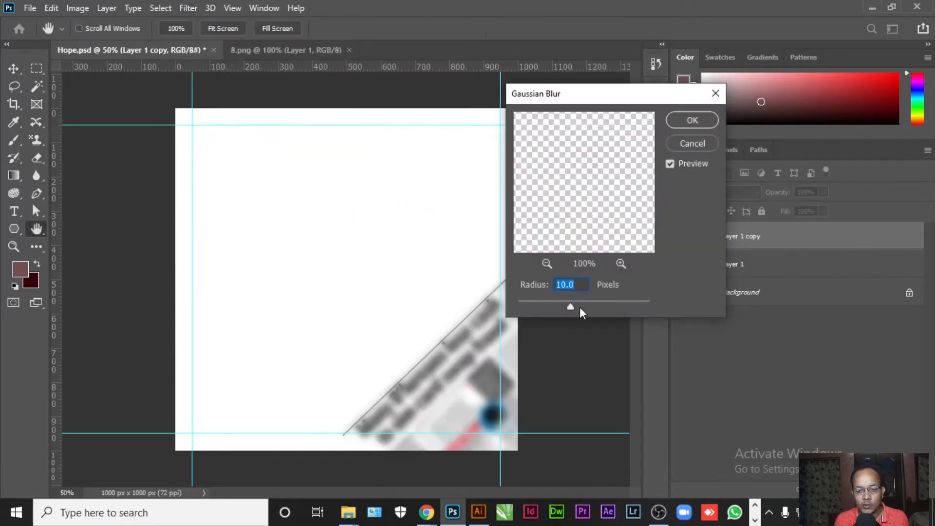
left_click(697, 121)
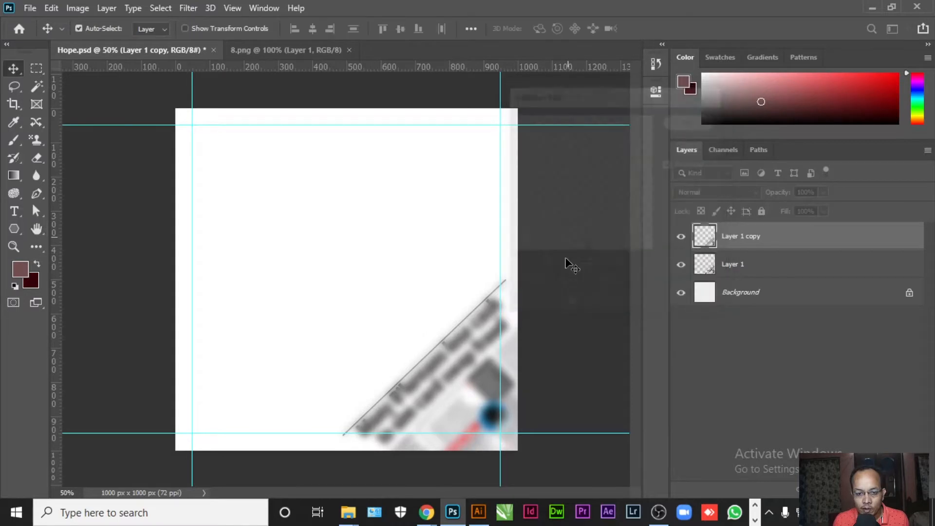
- Add a layer mask to the blurred copy and paint black along the headline with a soft 100-pixel brush to reveal the sharp text
left_click(828, 489)
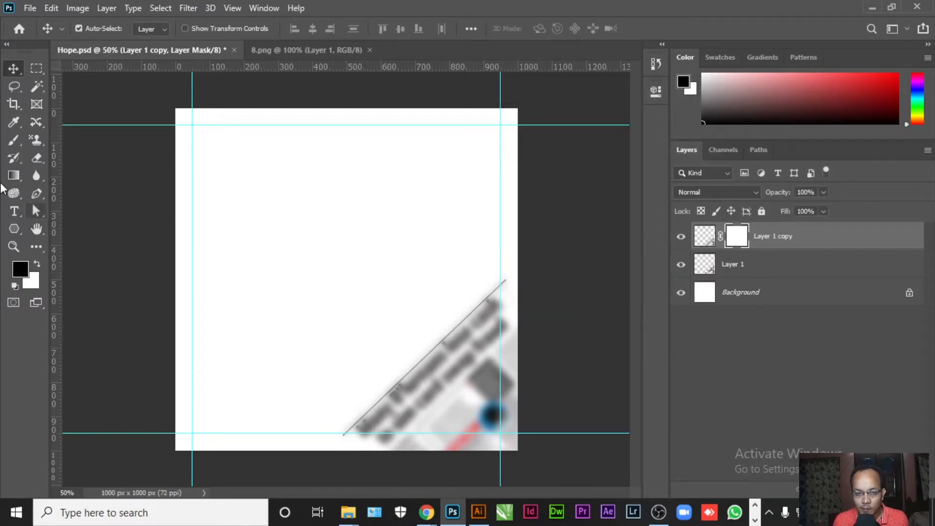
left_click(17, 142)
mouse_move(380, 430)
left_mouse_down()
mouse_move(376, 418)
mouse_move(421, 390)
mouse_move(543, 271)
left_mouse_up()
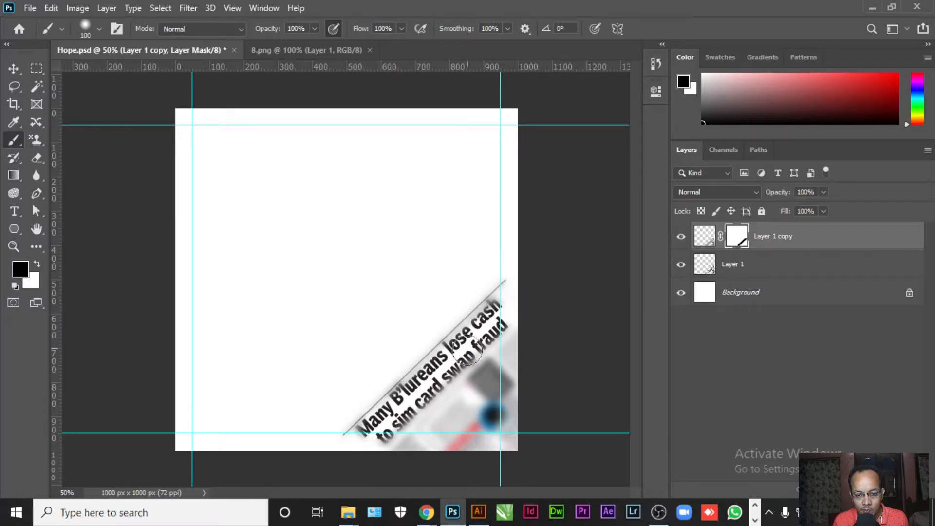
mouse_move(402, 409)
left_mouse_down()
mouse_move(368, 437)
mouse_move(446, 393)
mouse_move(573, 265)
mouse_move(605, 247)
left_mouse_up()
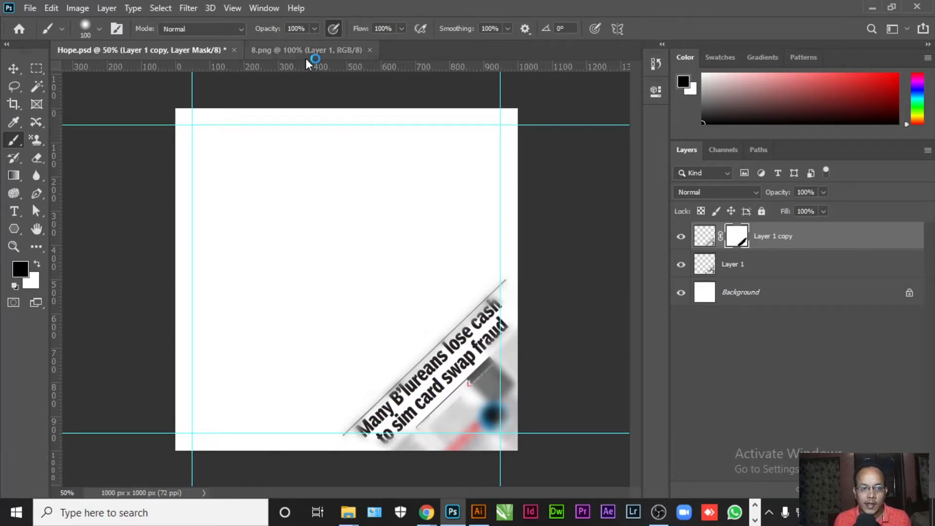
- Close the 8.png document and save Hope.psd
left_click(370, 50)
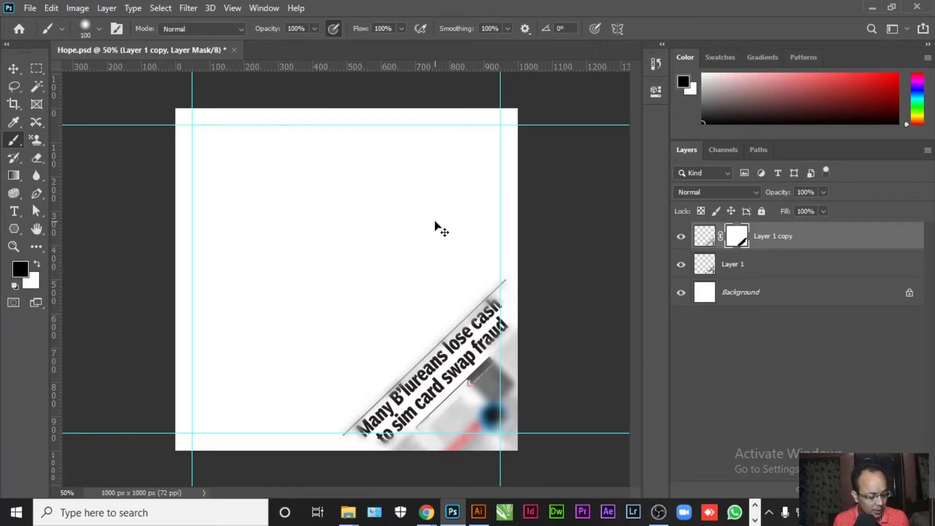
key("ctrl+s")
left_click(618, 134)
- Open D1HrLXpU8AAQmQi, New_article-IFO, the Scam-1992 image, unemployment_630, unnamed and 1-18 from the Content folder as separate Photoshop documents
key("alt+Tab")
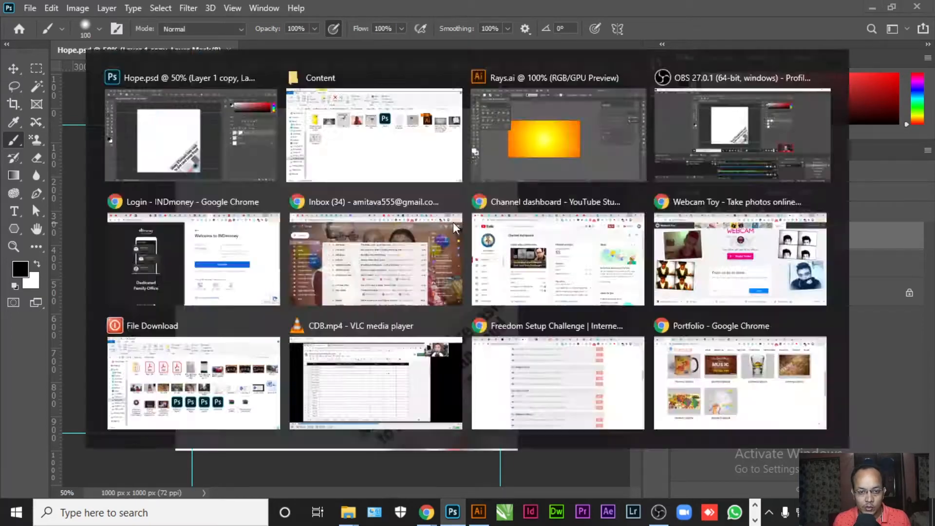
left_click(467, 212)
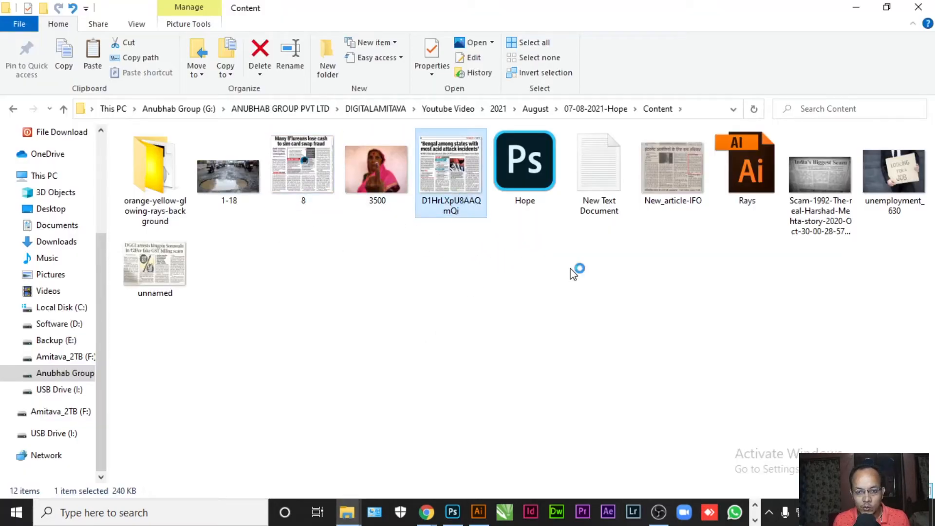
left_click(822, 217, "ctrl")
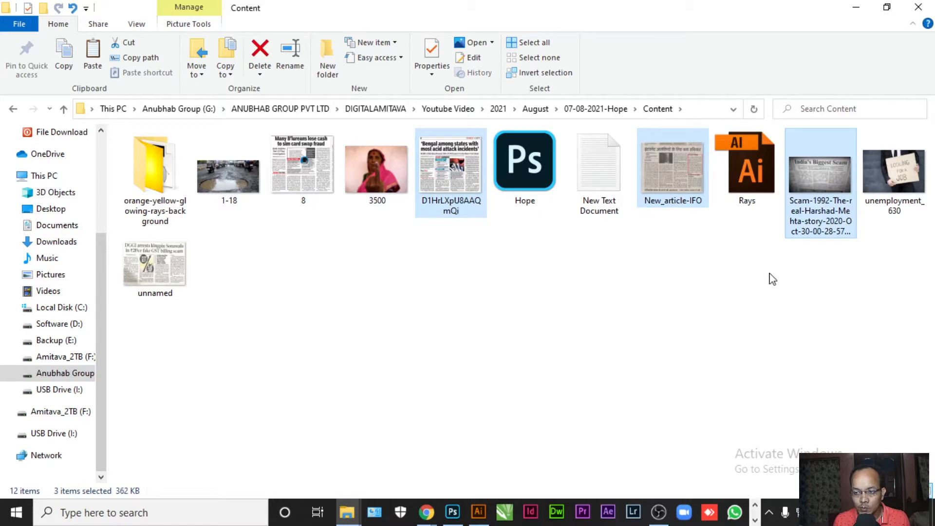
left_click(891, 195, "ctrl")
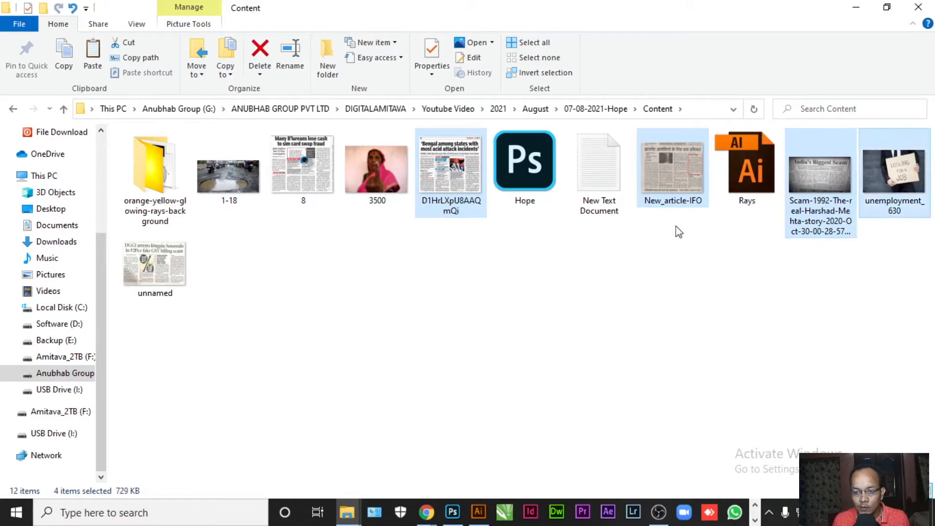
left_click(161, 295, "ctrl")
left_click(227, 180, "ctrl")
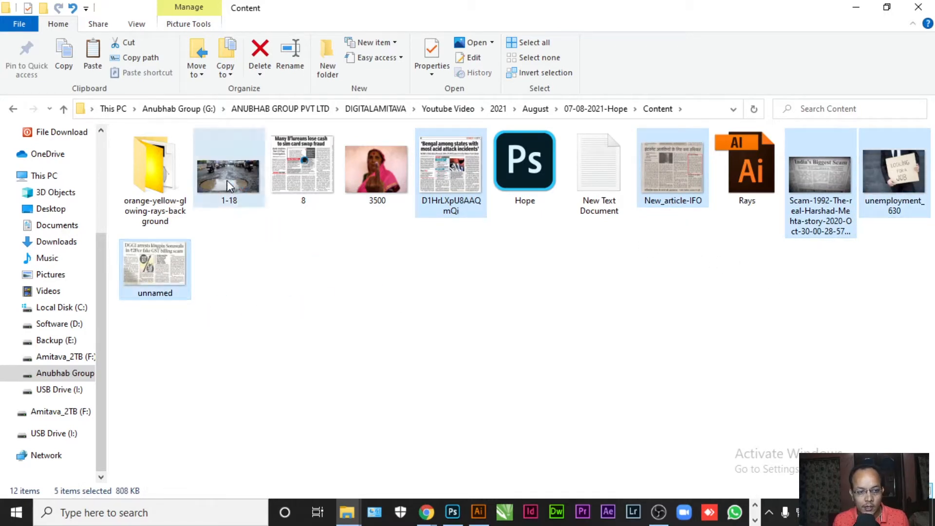
left_click_drag(156, 268, 317, 52)
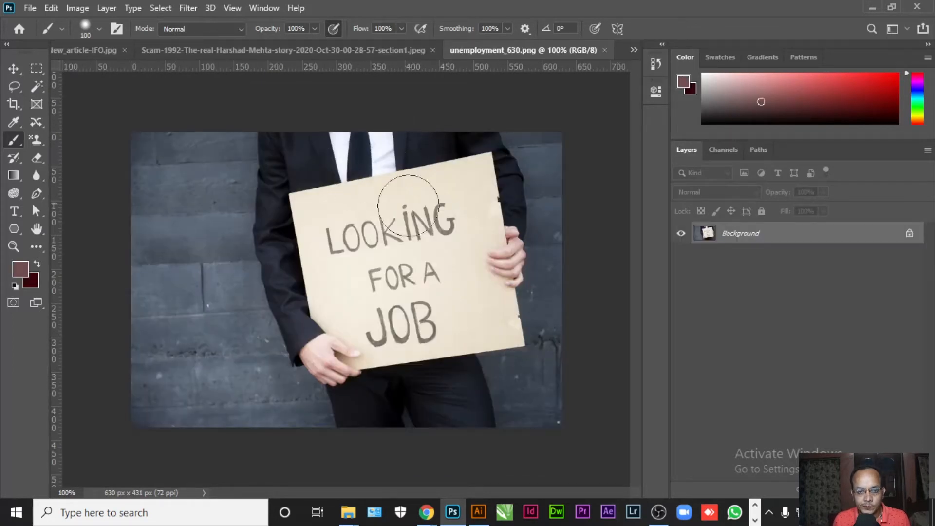
- Duplicate the Background layer of unemployment_630.png into Hope.psd, and close the source image
right_click(730, 240)
left_click(755, 266)
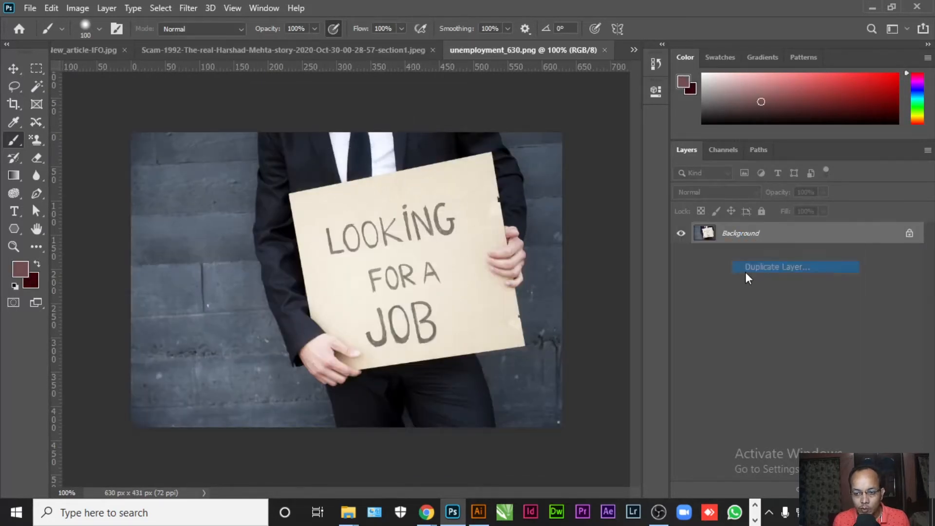
left_click(425, 183)
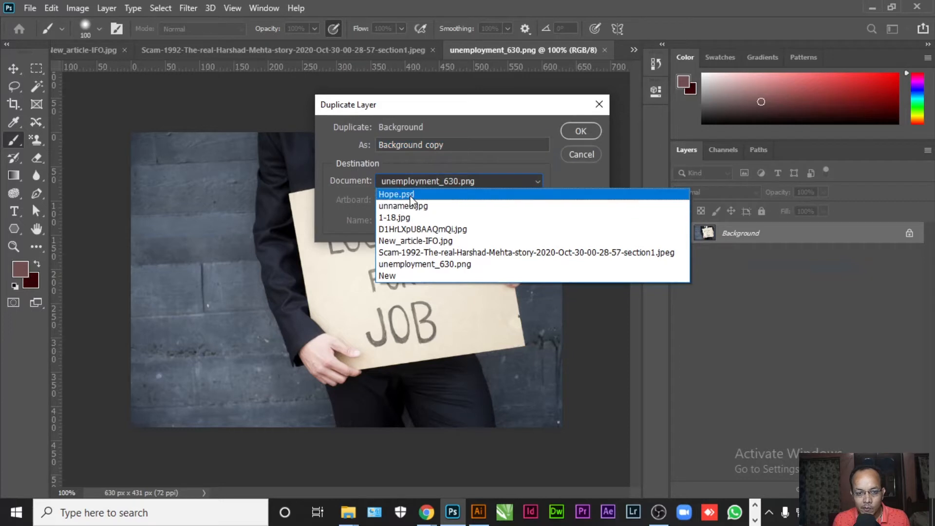
left_click(413, 194)
left_click(580, 131)
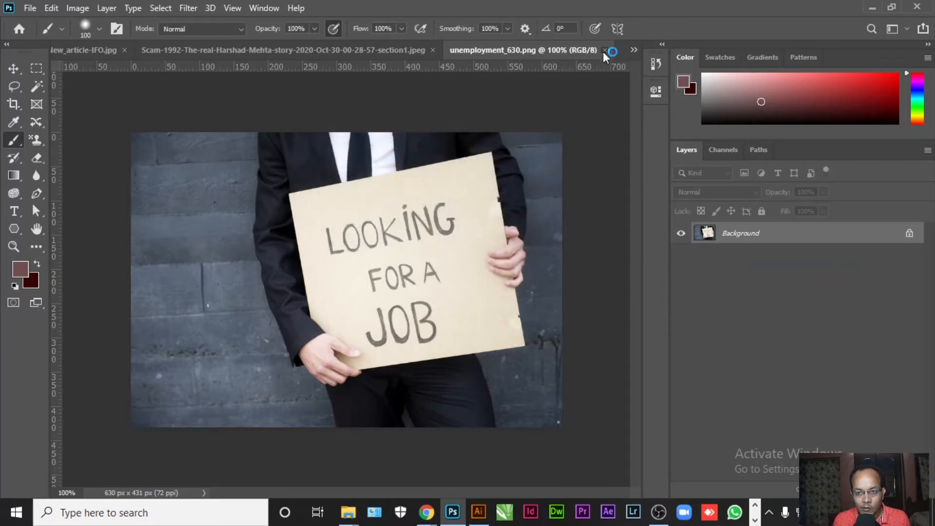
left_click(604, 50)
- Duplicate the Background layer of the Scam-1992 image into Hope.psd, and close the source document
right_click(725, 234)
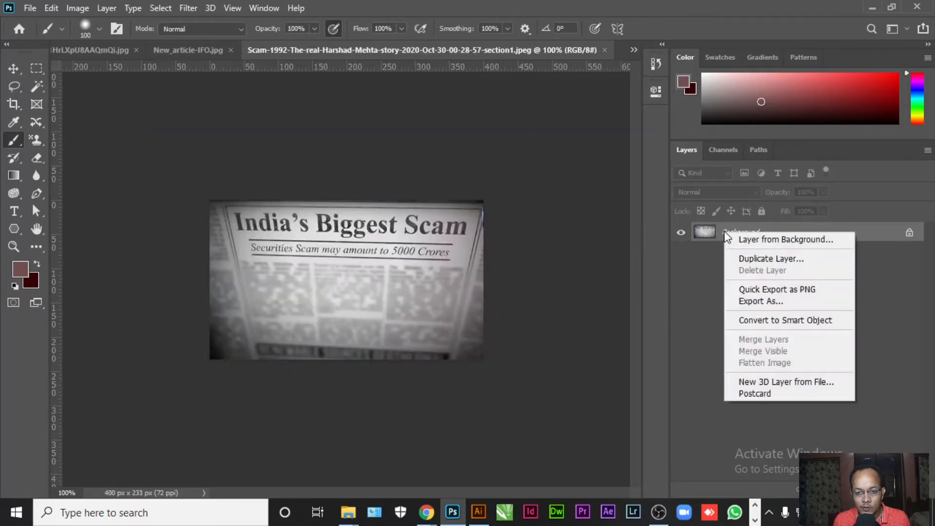
left_click(745, 261)
left_click(443, 188)
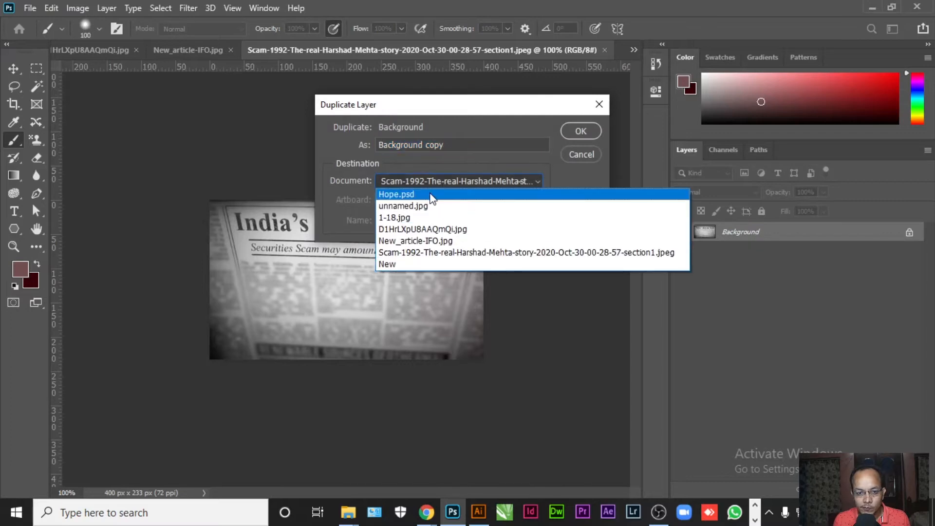
left_click(413, 193)
left_click(579, 132)
left_click(605, 51)
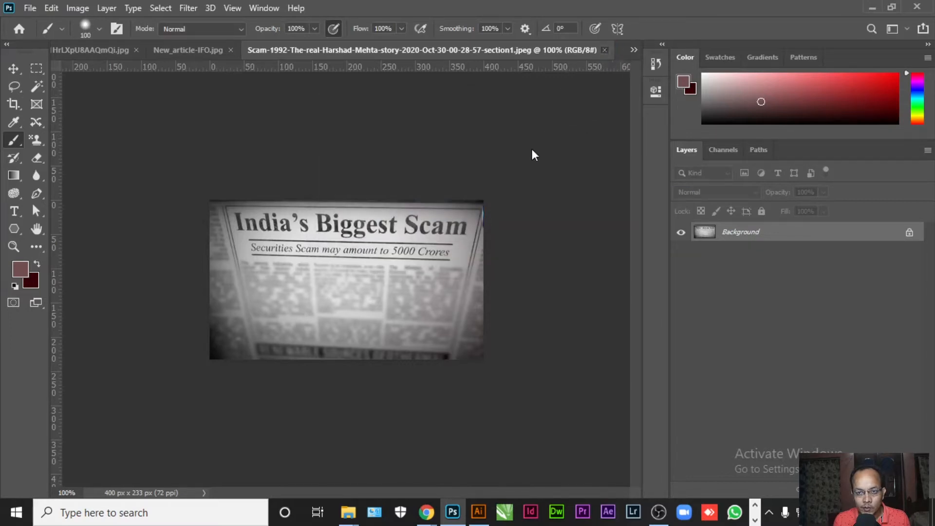
- Duplicate the Background layer of New_article-IFO.jpg into Hope.psd, and close the source document
right_click(744, 230)
left_click(764, 258)
left_click(443, 180)
left_click(442, 190)
left_click(575, 137)
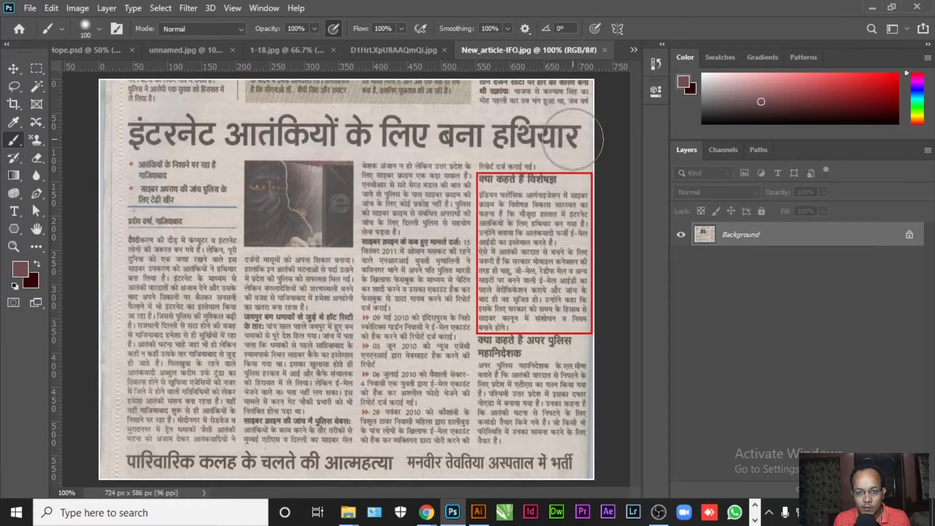
left_click(605, 50)
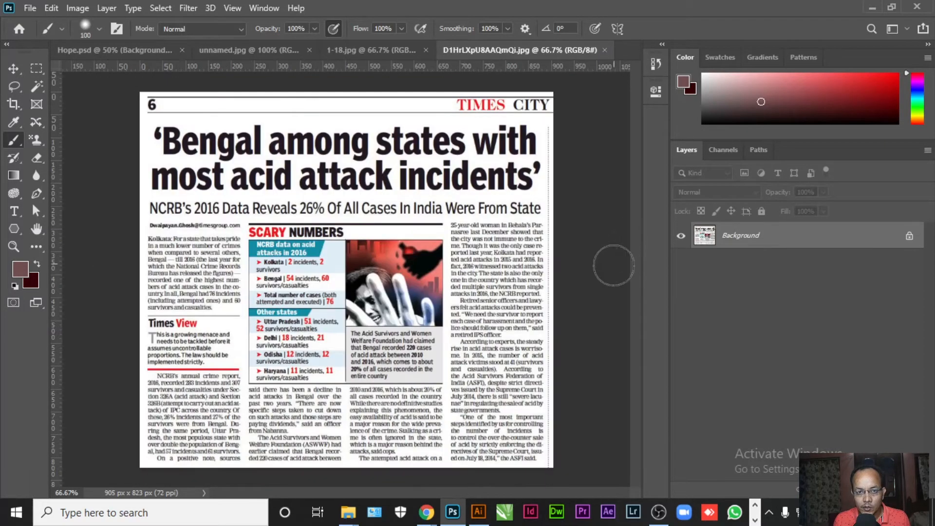
- Duplicate the Background layer of D1HrLXpU8AAQmQi.jpg into Hope.psd, and close the source document
right_click(728, 236)
left_click(745, 253)
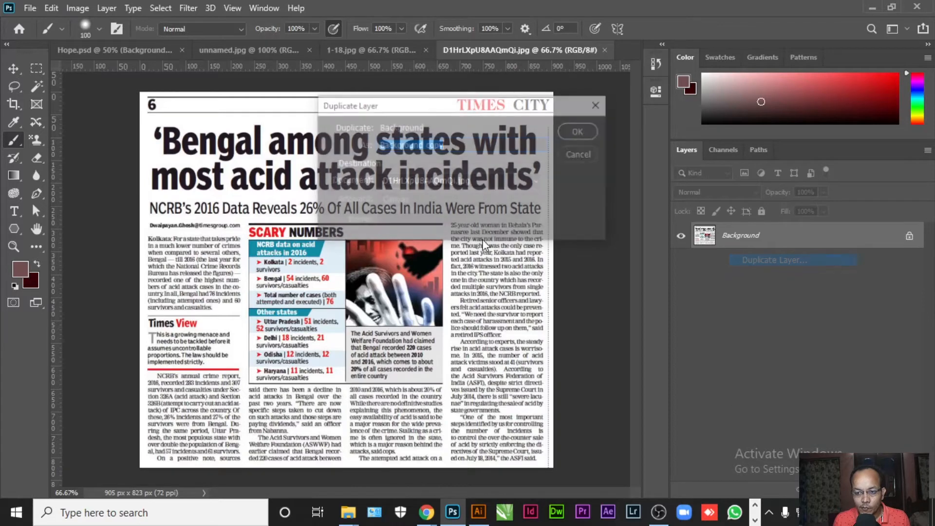
left_click(422, 183)
left_click(412, 193)
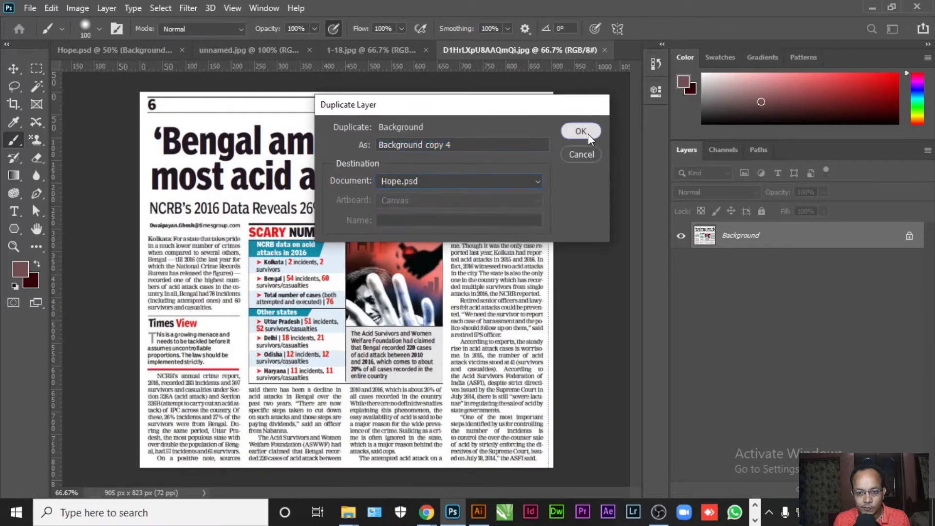
left_click(584, 132)
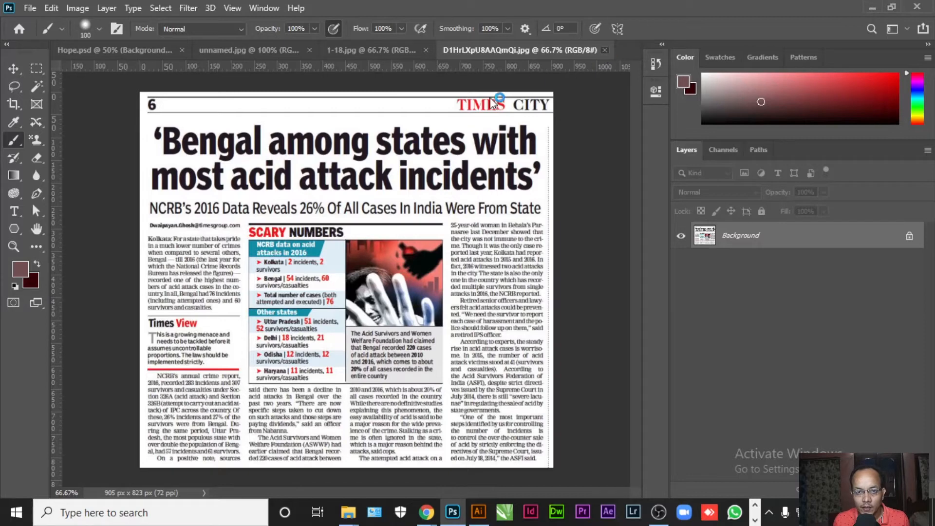
left_click(603, 50)
- Duplicate the Background layer of the pothole photo 1-18.jpg into Hope.psd, and close the source document
right_click(725, 233)
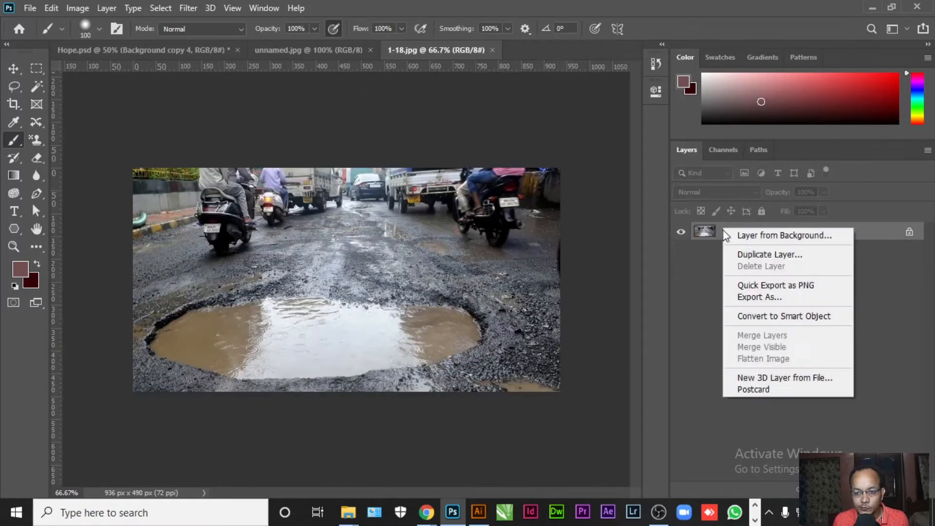
left_click(747, 254)
left_click(445, 180)
left_click(390, 192)
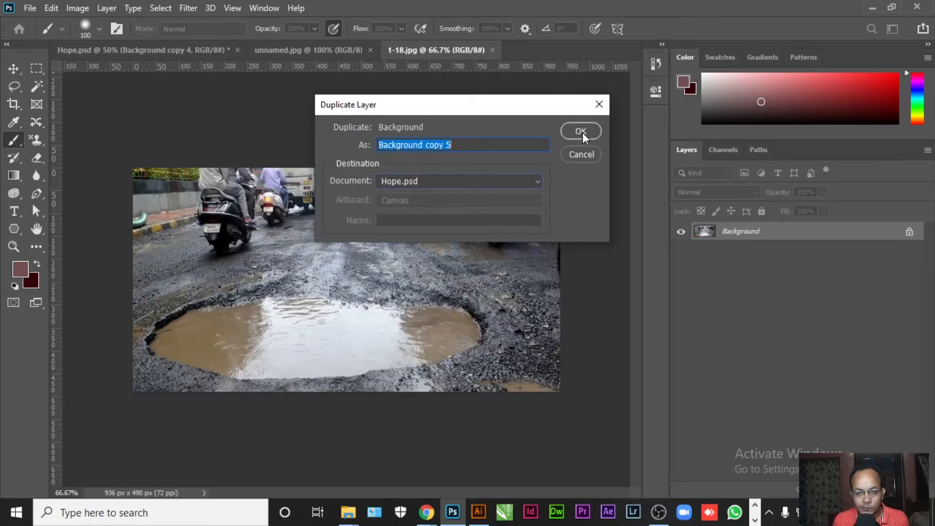
left_click(579, 136)
left_click(492, 50)
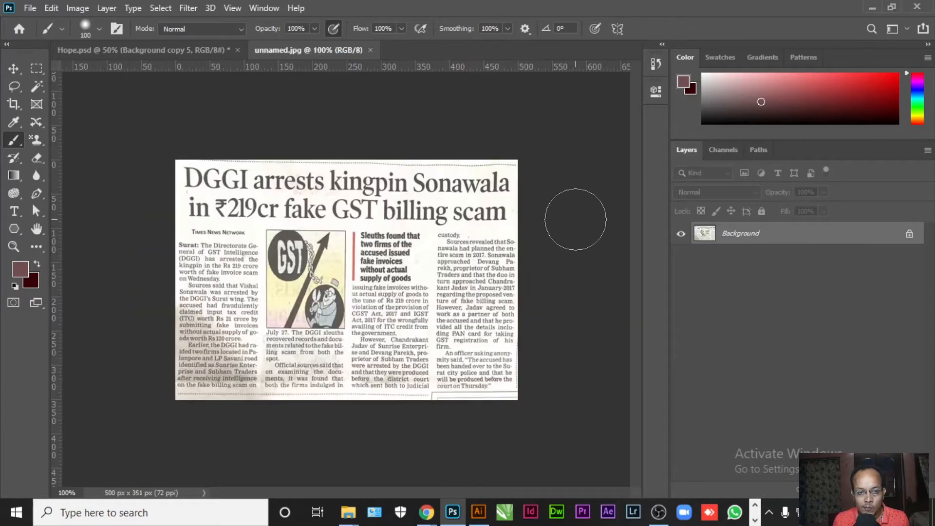
- Duplicate the Background layer of unnamed.jpg into Hope.psd, and close the source document
right_click(755, 229)
left_click(770, 252)
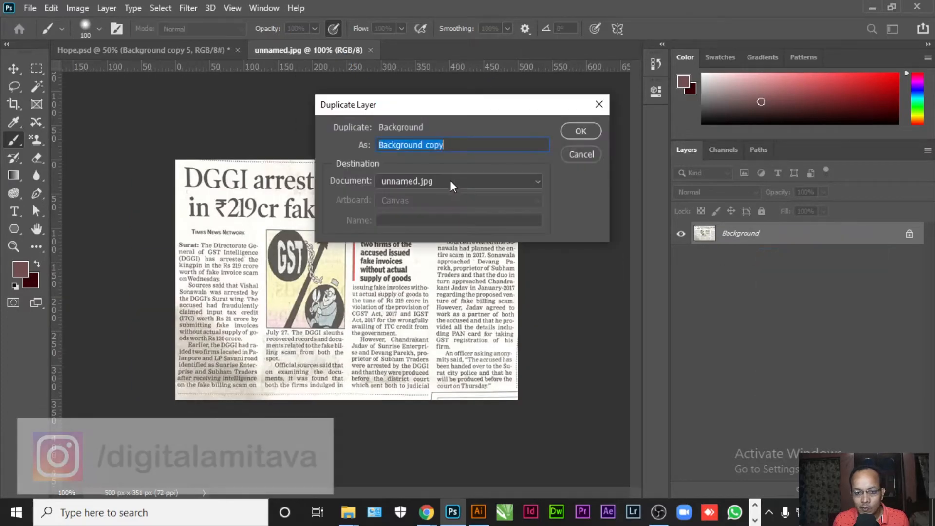
left_click(451, 181)
left_click(394, 192)
left_click(577, 137)
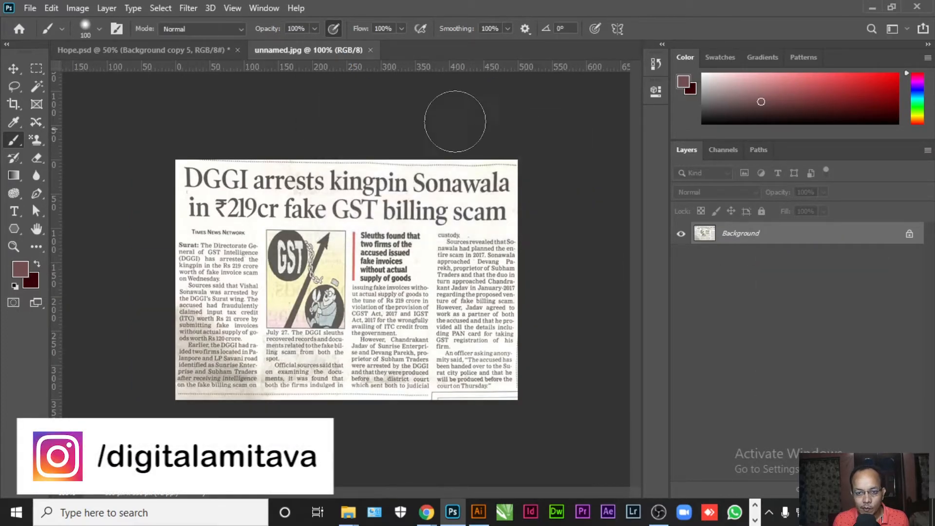
left_click(370, 50)
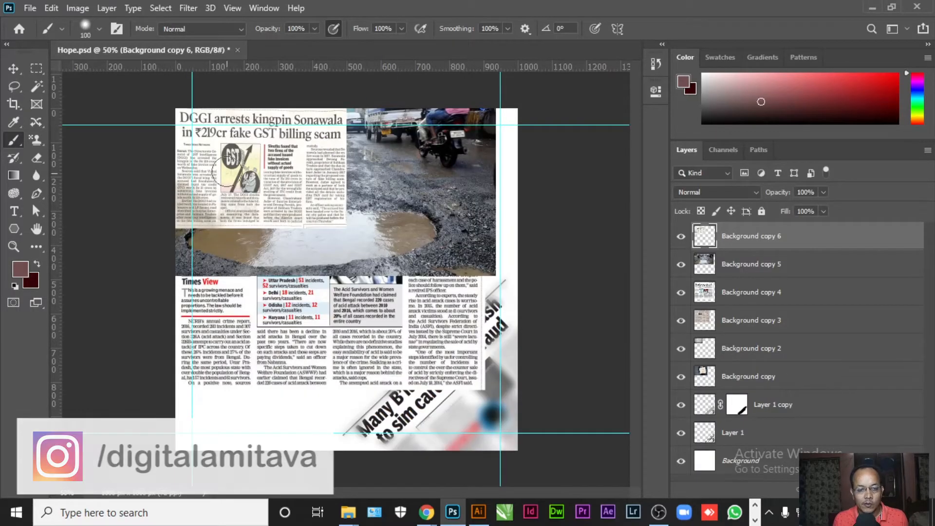
- Hide the six imported layers, from Background copy up to Background copy 6, in Hope.psd
left_click(13, 70)
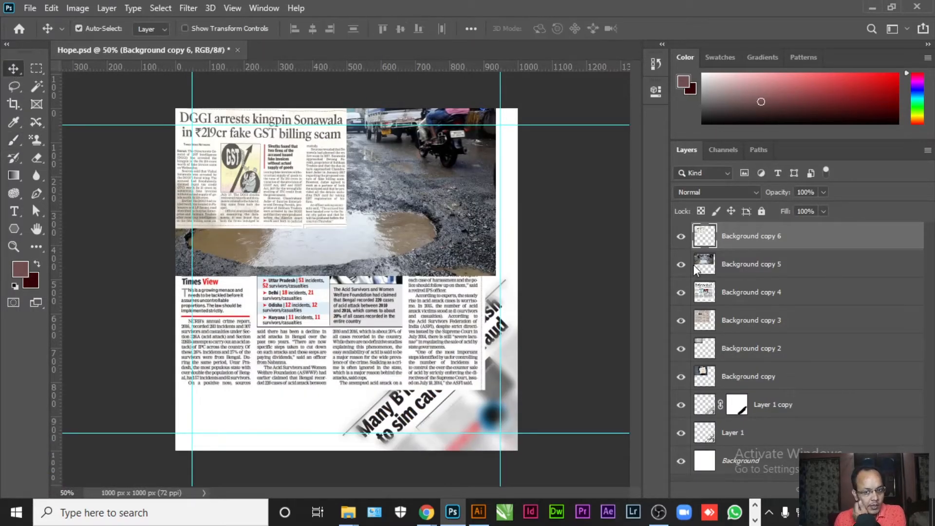
left_click_drag(681, 380, 680, 356)
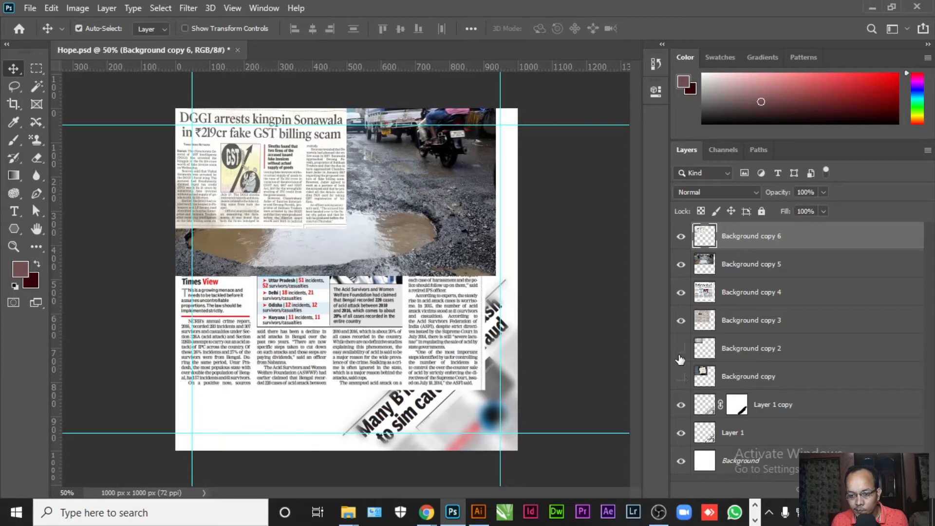
left_click_drag(681, 317, 681, 236)
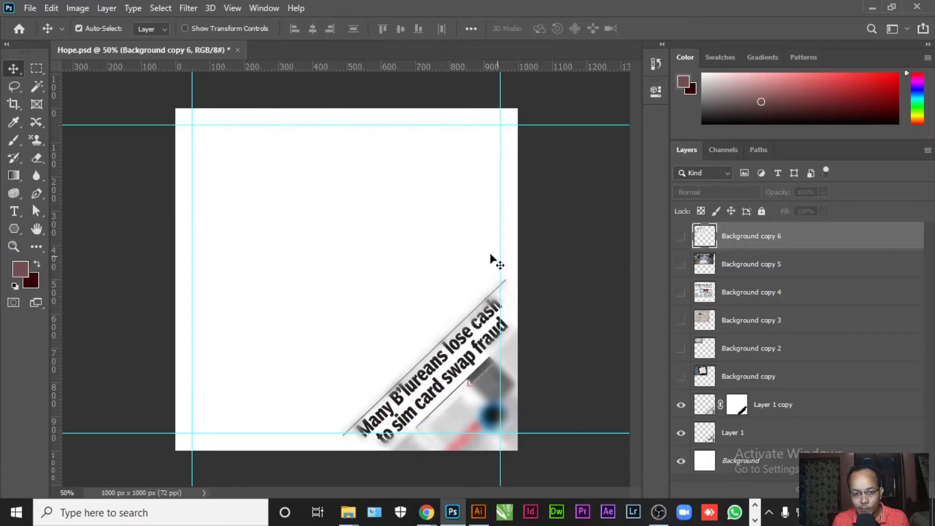
- Move the India's Biggest Scam layer, Background copy 2, directly above Layer 1 copy, and make it the only imported layer shown
left_click(680, 377)
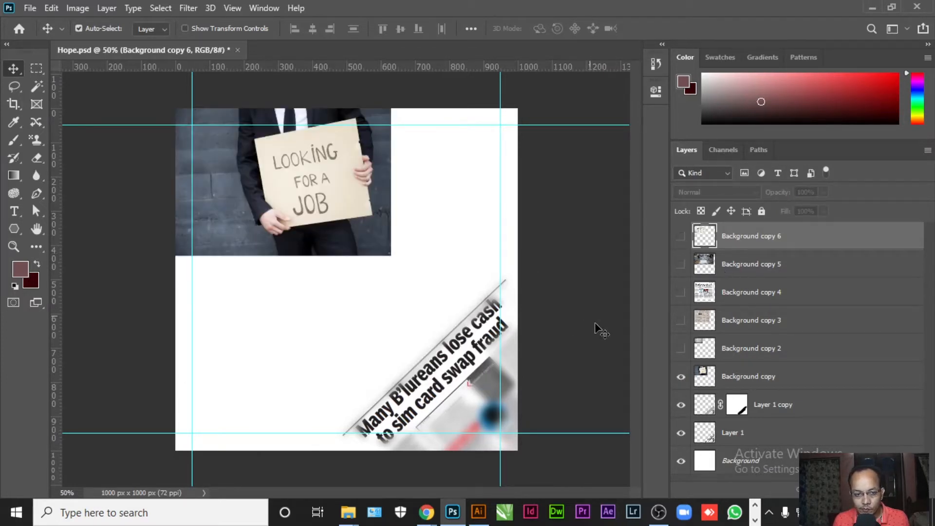
left_click(680, 376)
left_click(681, 352)
left_click(681, 353)
left_click_drag(720, 354, 740, 390)
left_click(681, 377)
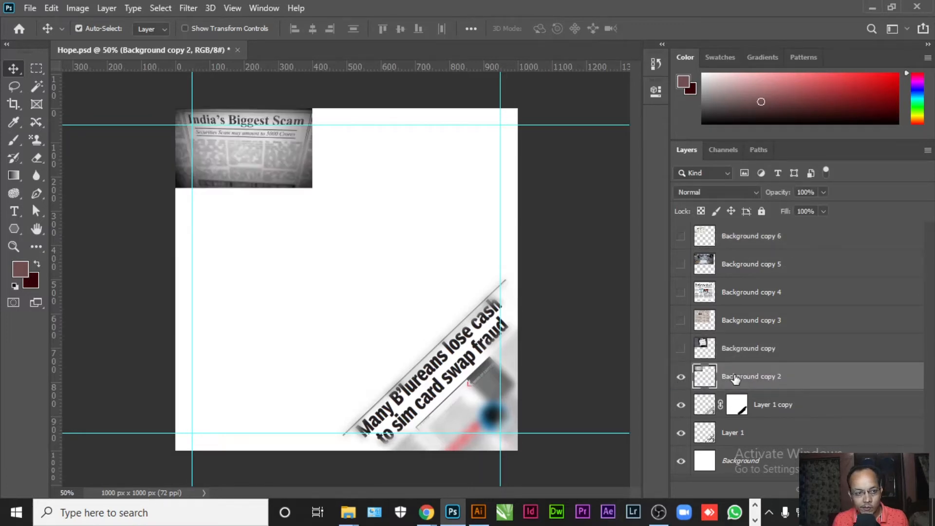
- Scale the India's Biggest Scam clipping to 164%, rotate it about -31.7°, and place it in the canvas's lower-left corner behind the sim card clipping
key("ctrl+t")
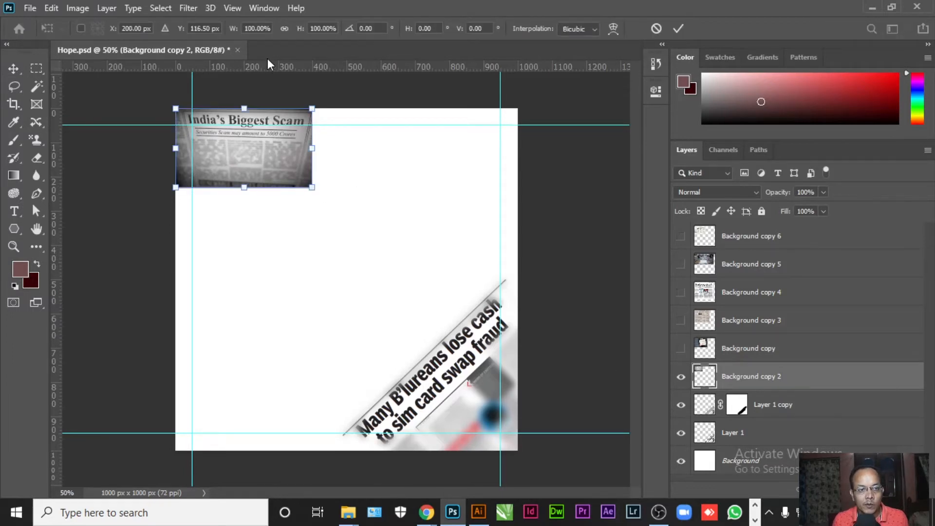
left_click_drag(234, 33, 277, 32)
left_click_drag(370, 234, 517, 156)
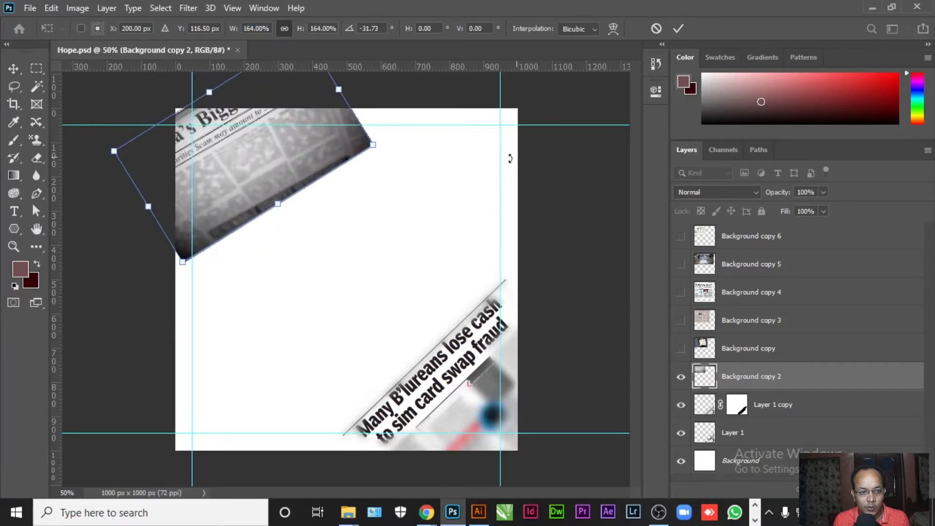
left_click_drag(263, 160, 297, 426)
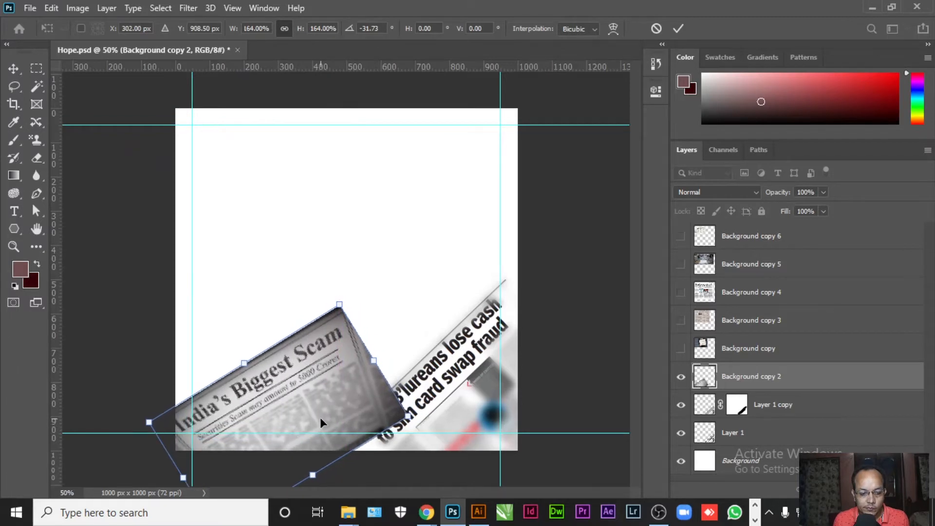
key("Return")
left_click_drag(799, 376, 750, 429)
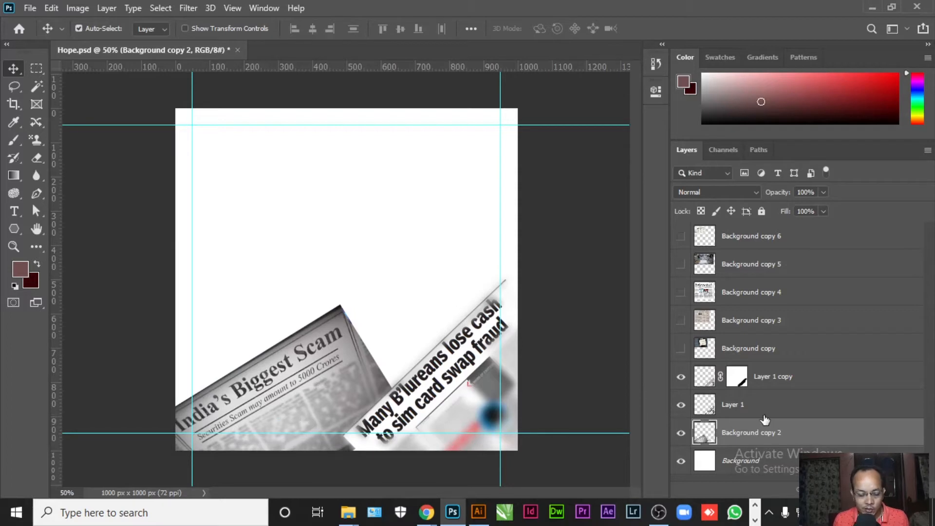
- Duplicate the India's Biggest Scam layer and reapply the last Gaussian Blur to the copy
key("ctrl+j")
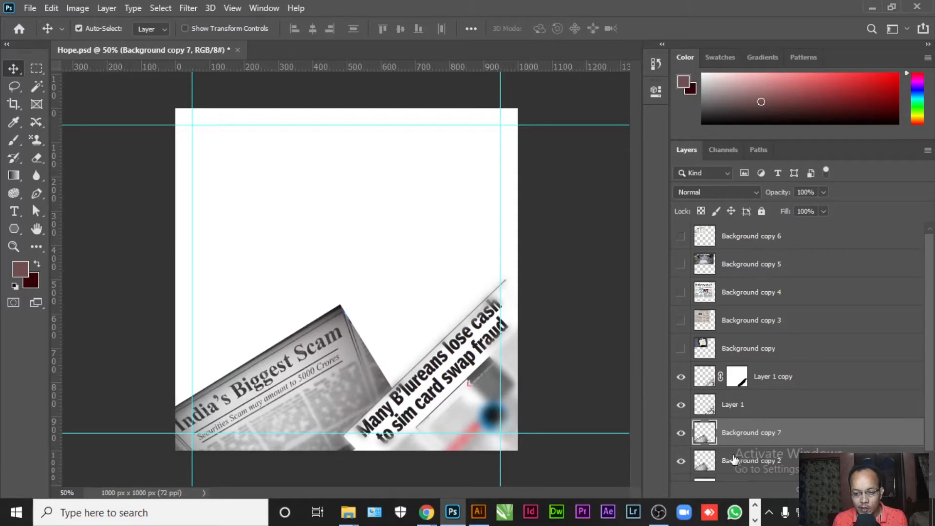
left_click(188, 8)
left_click(186, 23)
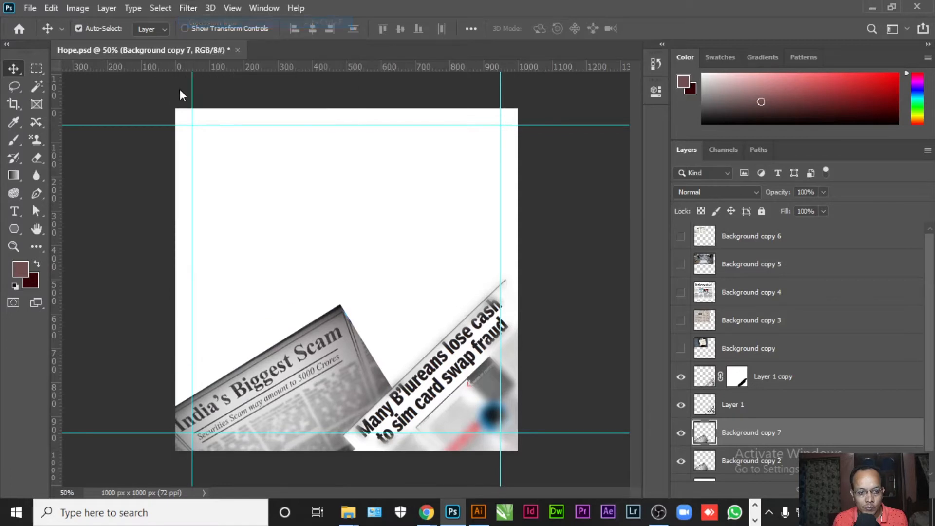
- Add a layer mask to the blurred scam copy and paint black along the headline with the soft 100-pixel brush to reveal the sharp text
left_click(852, 489)
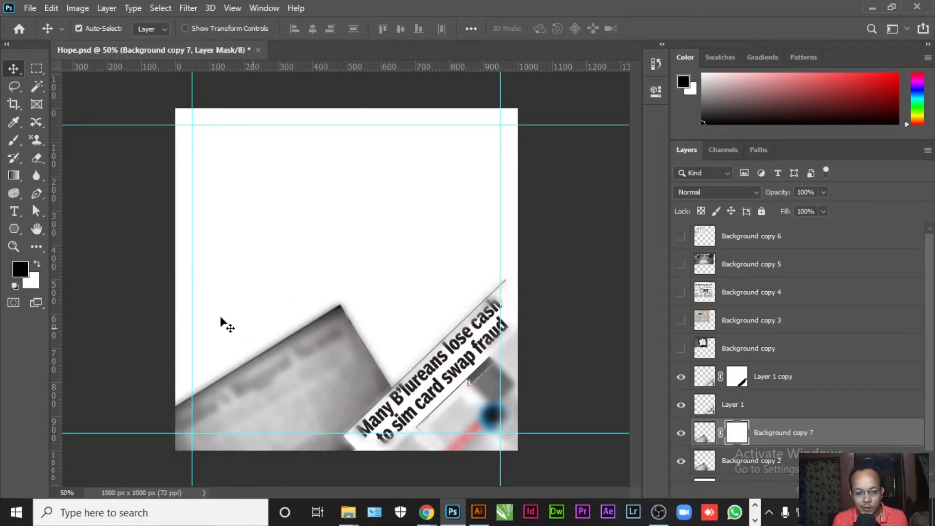
left_click(14, 140)
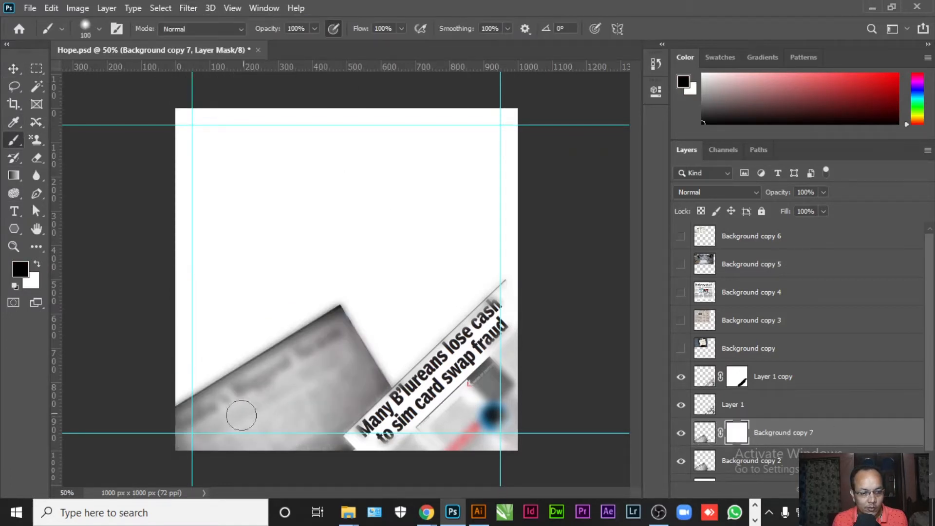
left_click_drag(188, 424, 369, 321)
mouse_move(322, 341)
left_mouse_down()
mouse_move(239, 400)
mouse_move(454, 307)
left_mouse_up()
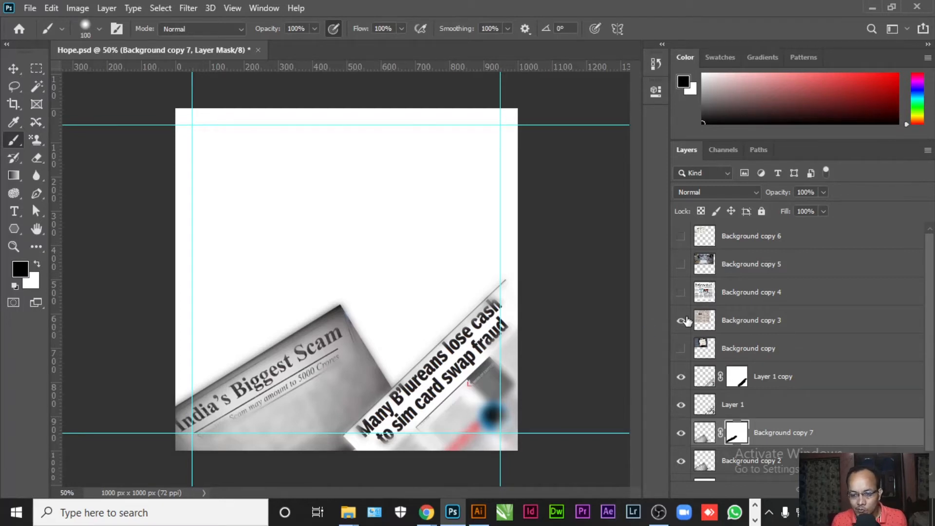
- Show the Hindi newspaper layer, Background copy 3, move it directly above Background, and place the clipping at the canvas's lower right behind the other clippings
left_click(680, 321)
left_click(738, 354)
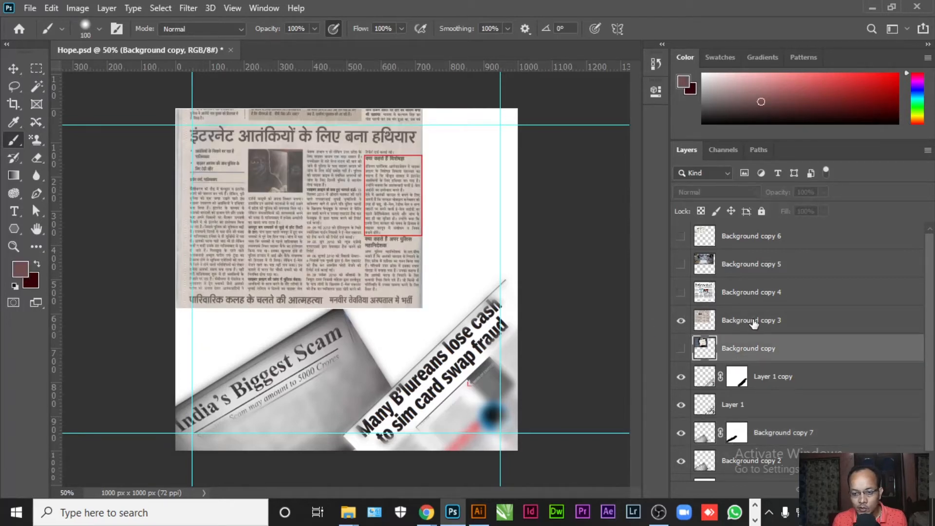
left_click(750, 322)
left_click_drag(794, 322, 779, 456)
scroll(809, 414, "down", 1)
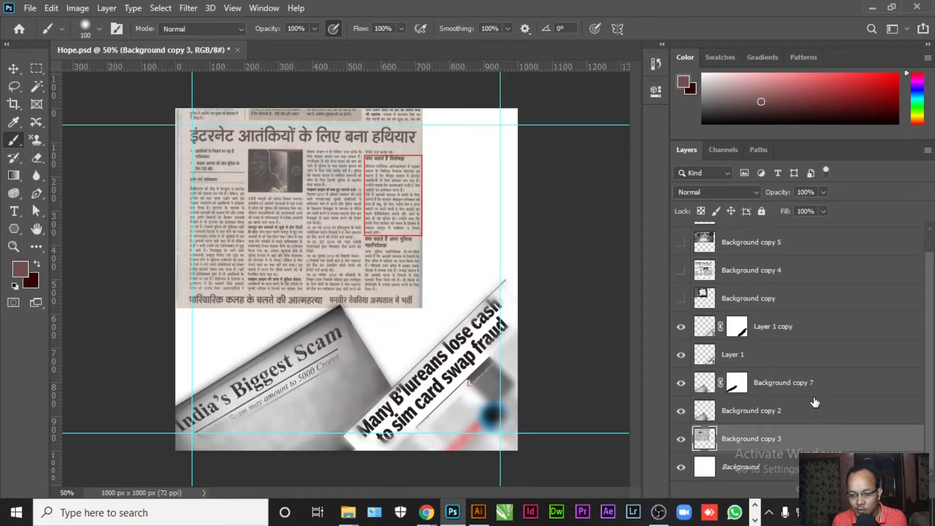
key("v")
mouse_move(311, 209)
left_mouse_down()
mouse_move(426, 329)
mouse_move(398, 326)
mouse_move(413, 329)
left_mouse_up()
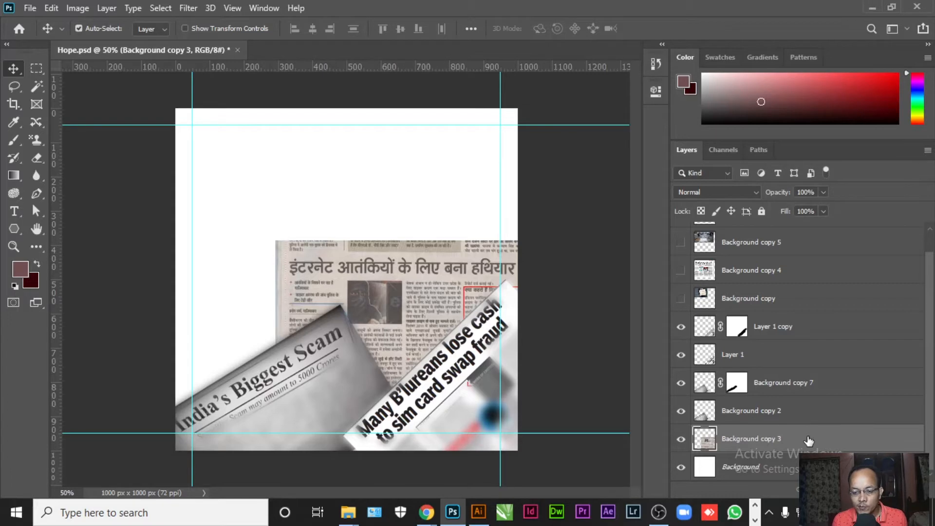
- Blur a duplicate of the Hindi newspaper layer with the last Gaussian Blur and give the copy a layer mask
key("ctrl+j")
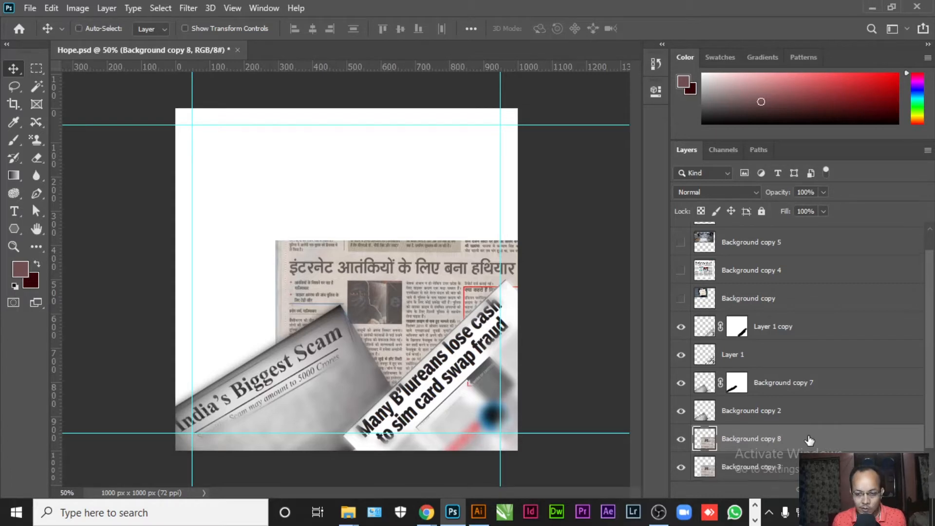
left_click(190, 8)
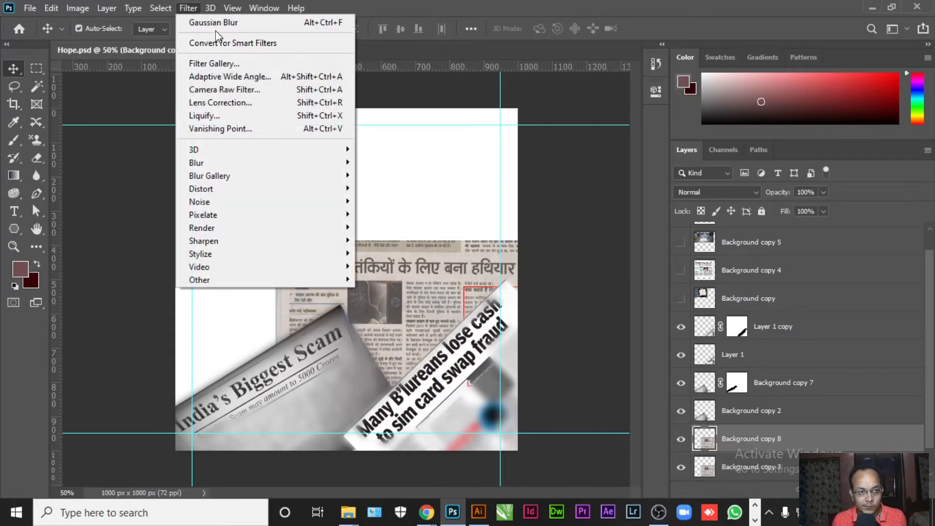
left_click(216, 22)
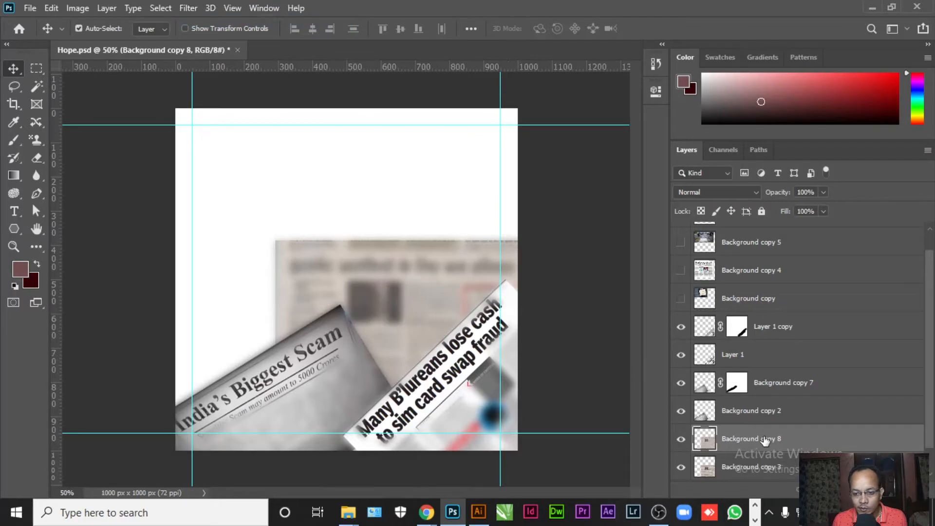
left_click(850, 488)
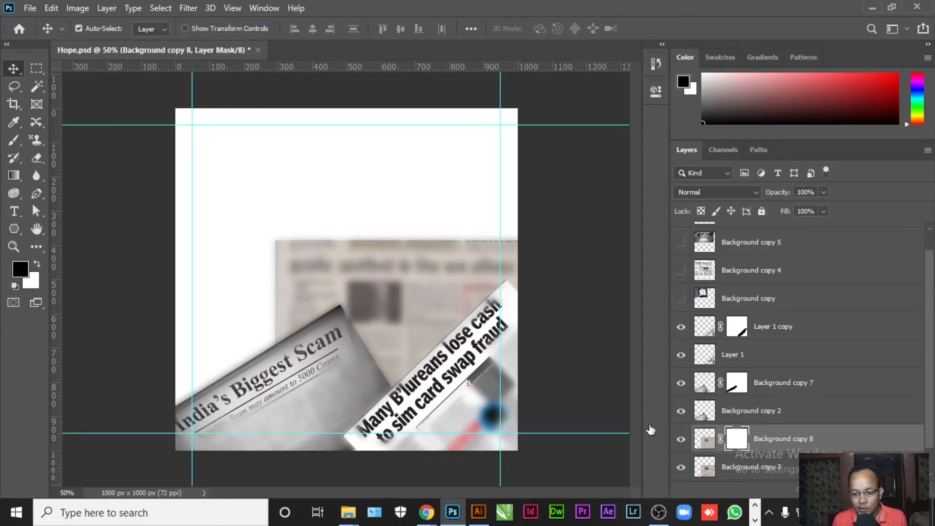
- Paint black along the Hindi headline on the Background copy 8 mask with the soft 100-pixel brush to reveal the sharp text
left_click(14, 139)
left_click_drag(289, 266, 658, 277)
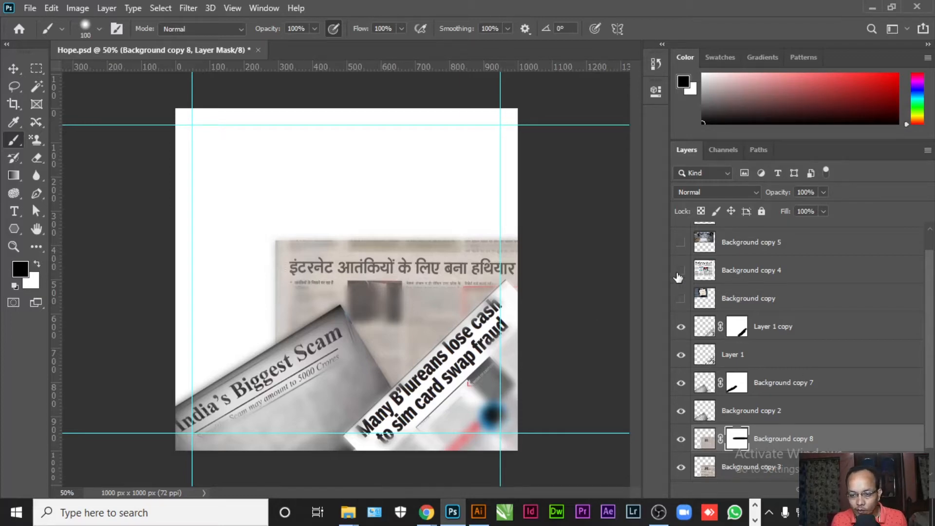
- Show the acid attack newspaper layer, Background copy 4, and move it directly above Background in the layer stack
left_click(13, 69)
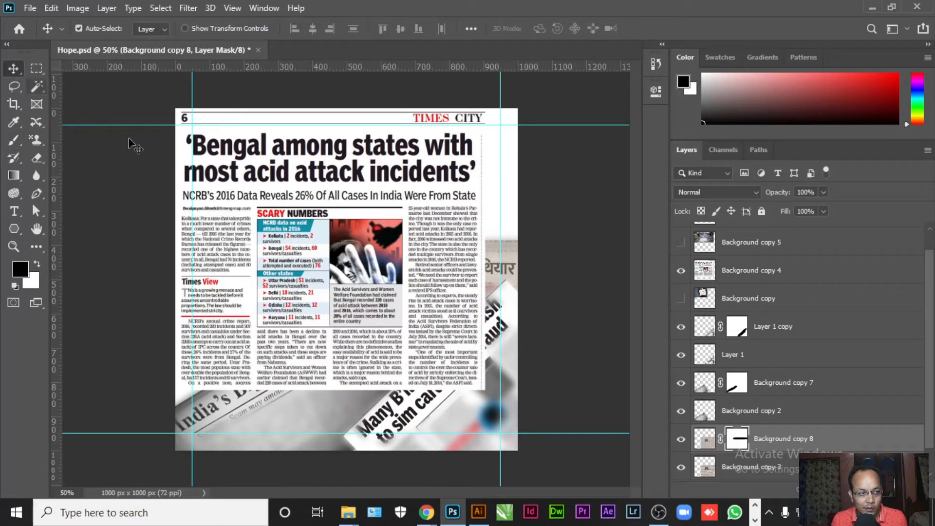
left_click(788, 281)
scroll(835, 294, "down", 1)
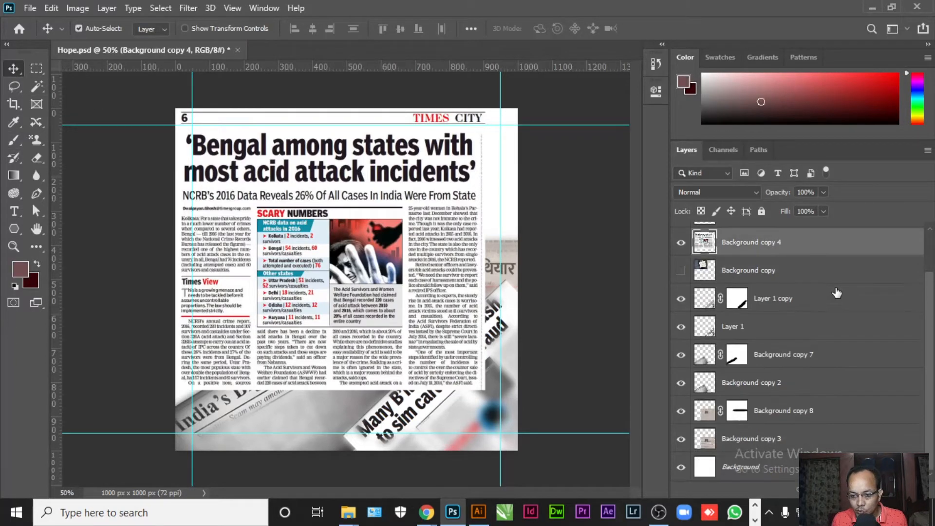
left_click_drag(824, 245, 764, 451)
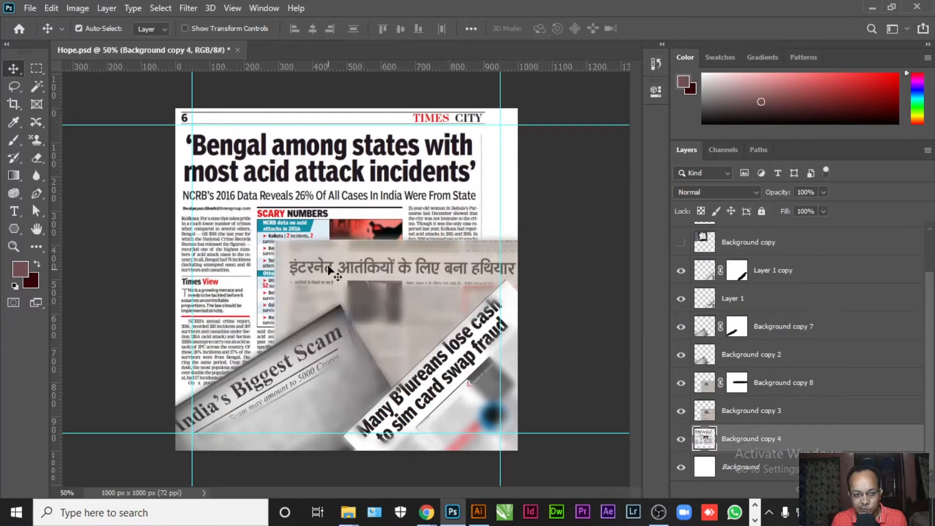
- Rotate the acid attack clipping clockwise and place it across the canvas's upper left, with its headline sloping down behind the Hindi clipping
left_click_drag(283, 214, 277, 272)
key("ctrl+t")
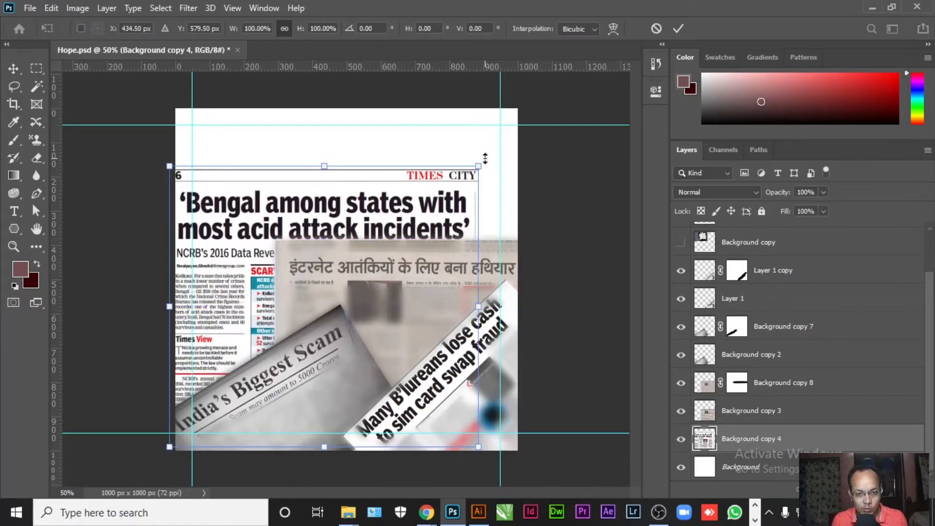
left_click_drag(489, 162, 535, 366)
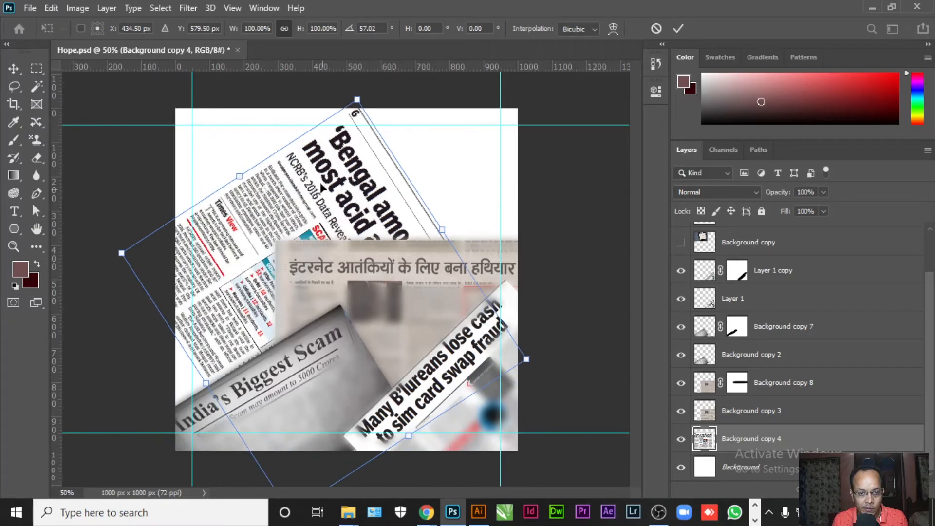
left_click_drag(339, 90, 292, 104)
left_click_drag(339, 195, 303, 133)
key("Return")
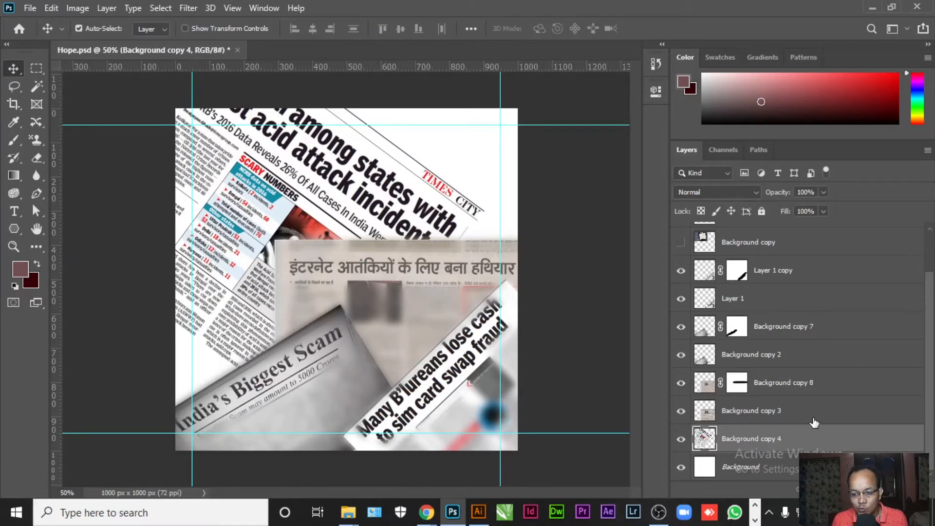
- Duplicate the acid attack layer and reapply the last Gaussian Blur to the copy
key("ctrl+j")
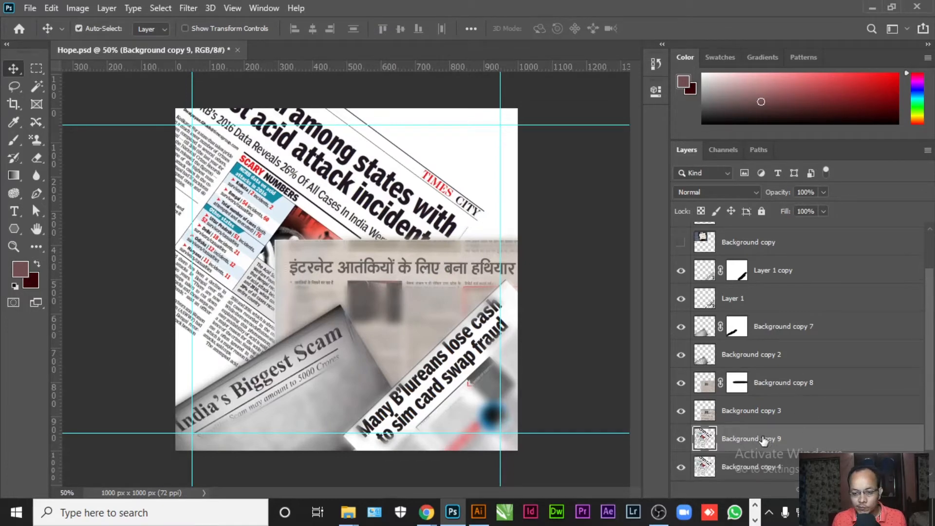
left_click(187, 8)
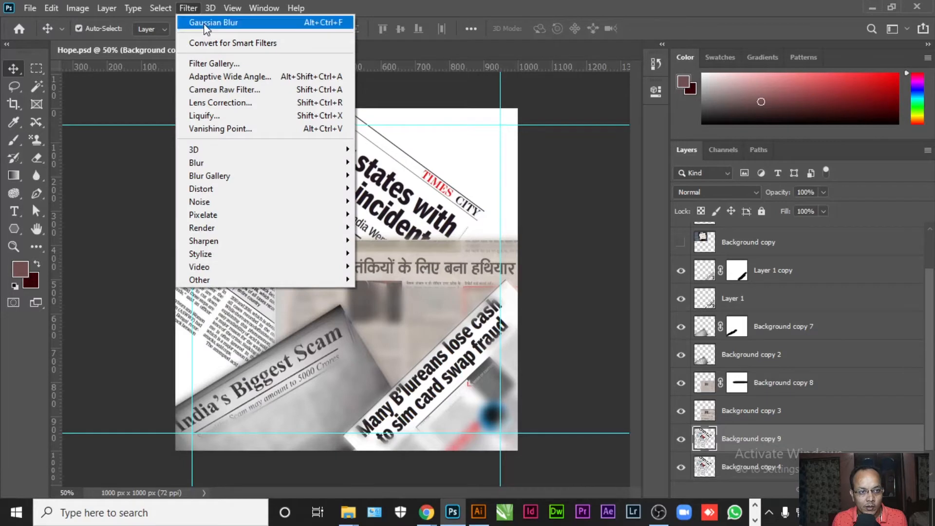
left_click(204, 22)
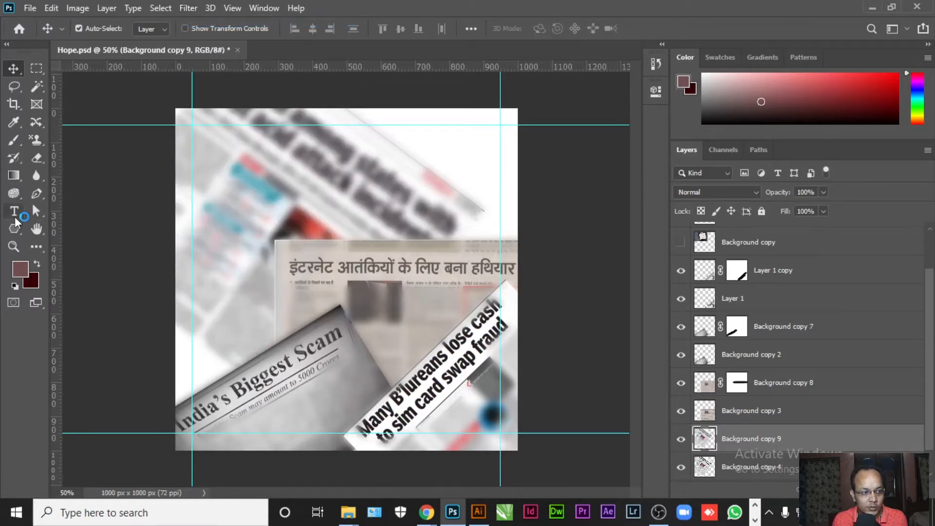
- Add a layer mask to the blurred acid attack copy and paint black along the "acid attack incidents" headline line to reveal the sharp text
left_click(15, 141)
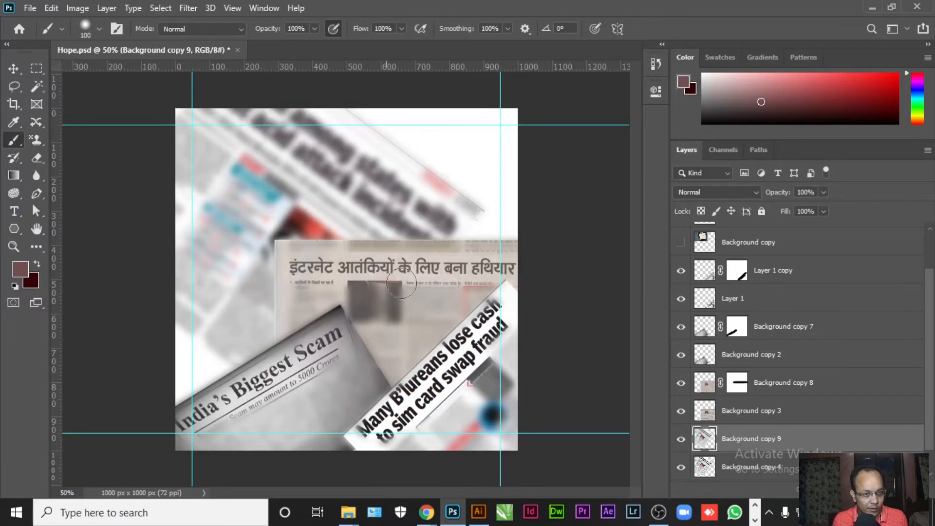
left_click(861, 489)
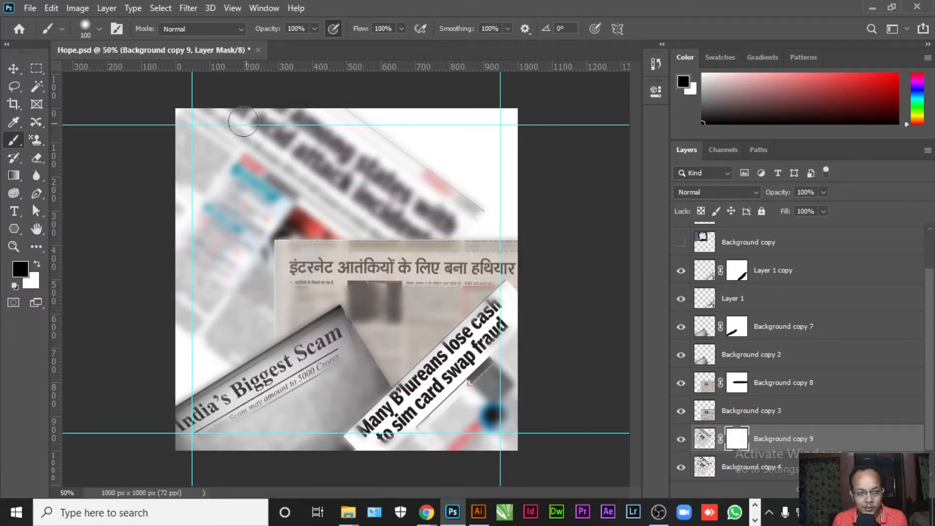
left_click_drag(262, 127, 460, 260)
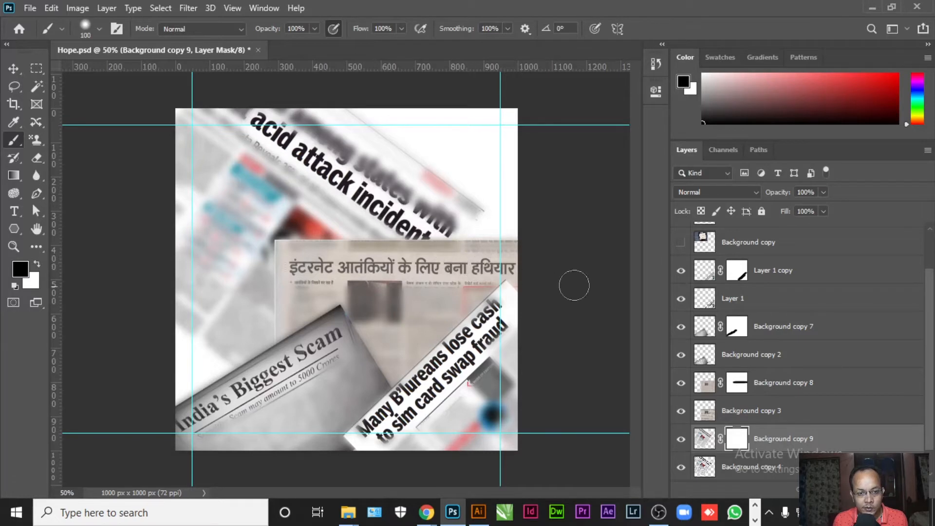
left_click_drag(426, 214, 459, 237)
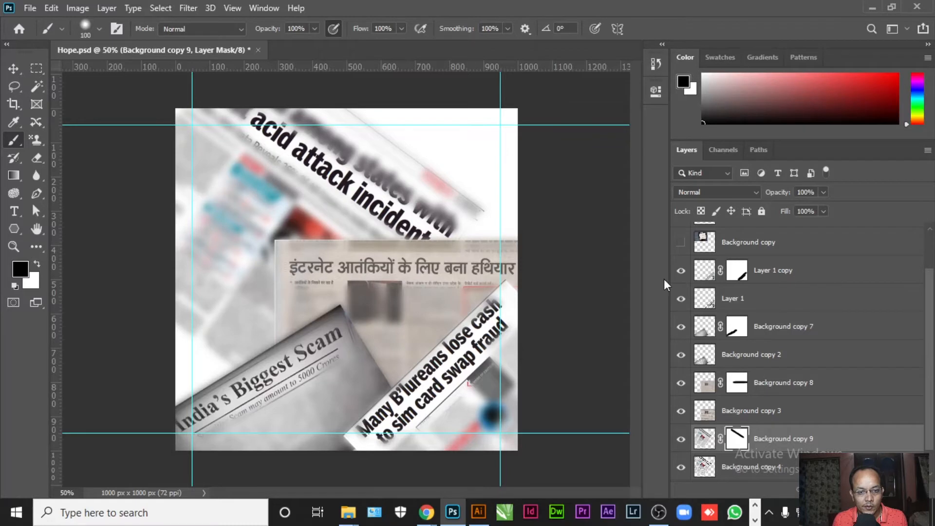
- Deselect all layers and save the Hope.psd document
left_click(14, 68)
left_click(77, 223)
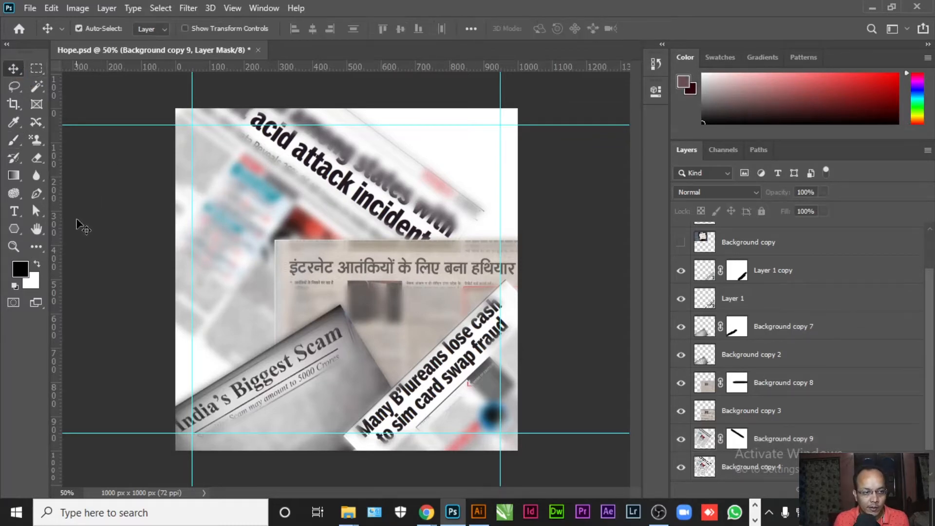
key("ctrl+s")
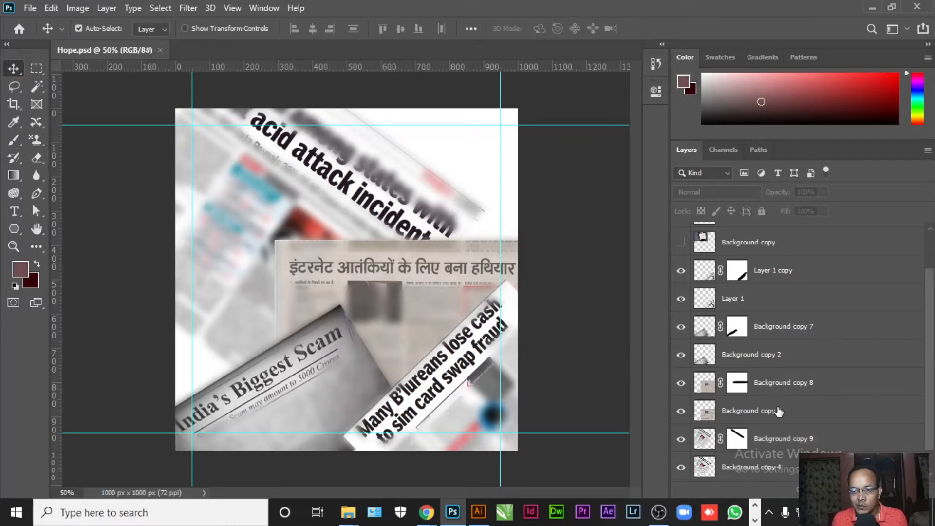
- Show the GST billing scam layer, Background copy 6, move it between Background copy 3 and Background copy 9, and place it at the canvas's lower left
scroll(767, 379, "up", 2)
left_click(680, 237)
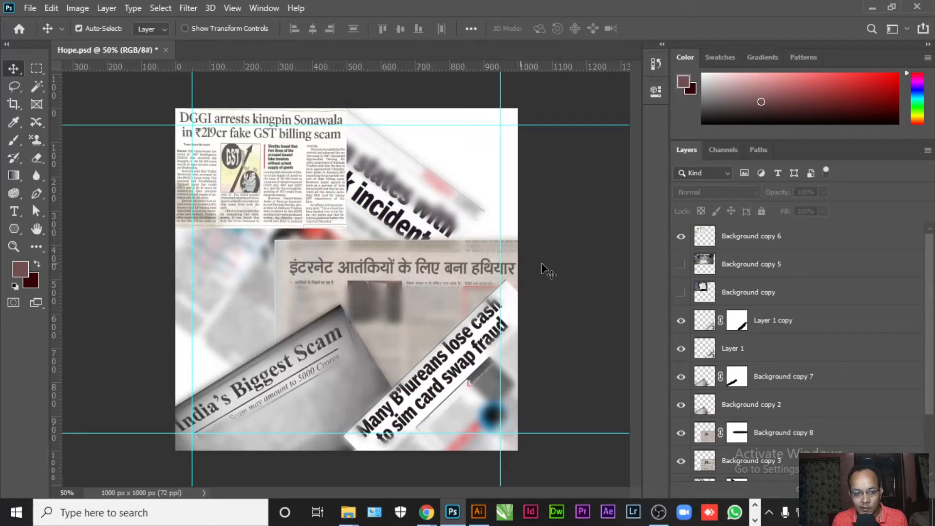
left_click_drag(303, 201, 257, 374)
left_click_drag(844, 246, 810, 442)
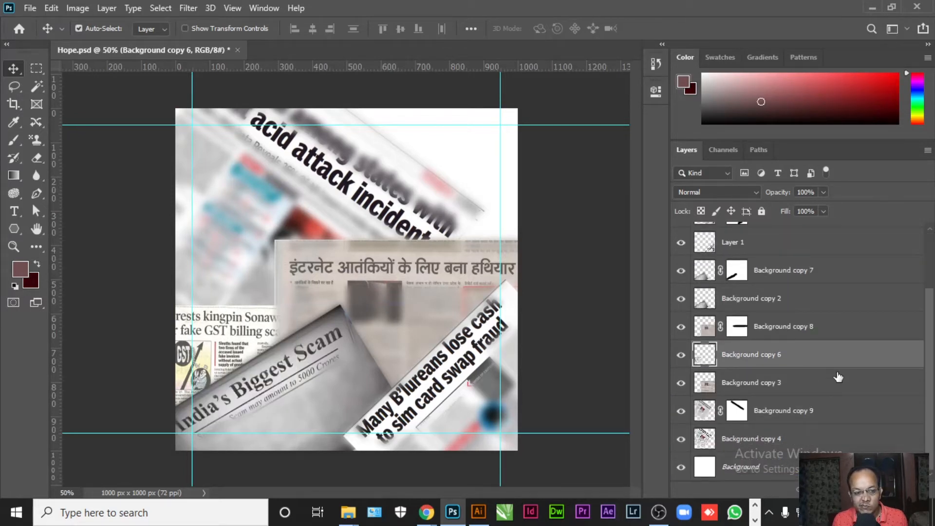
left_click_drag(806, 361, 803, 398)
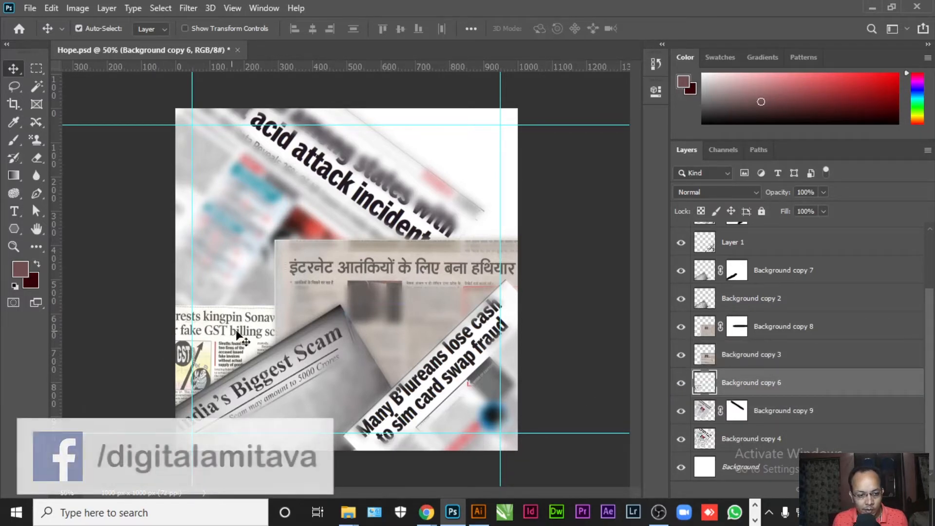
mouse_move(226, 332)
left_mouse_down()
mouse_move(204, 329)
mouse_move(223, 329)
mouse_move(218, 336)
left_mouse_up()
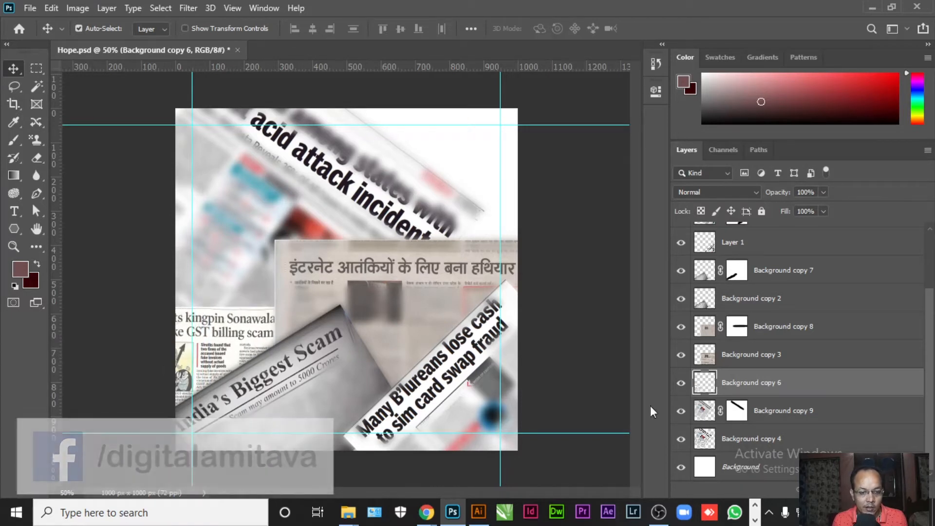
- Duplicate the GST billing scam layer and reapply the last Gaussian Blur to the copy
key("ctrl")
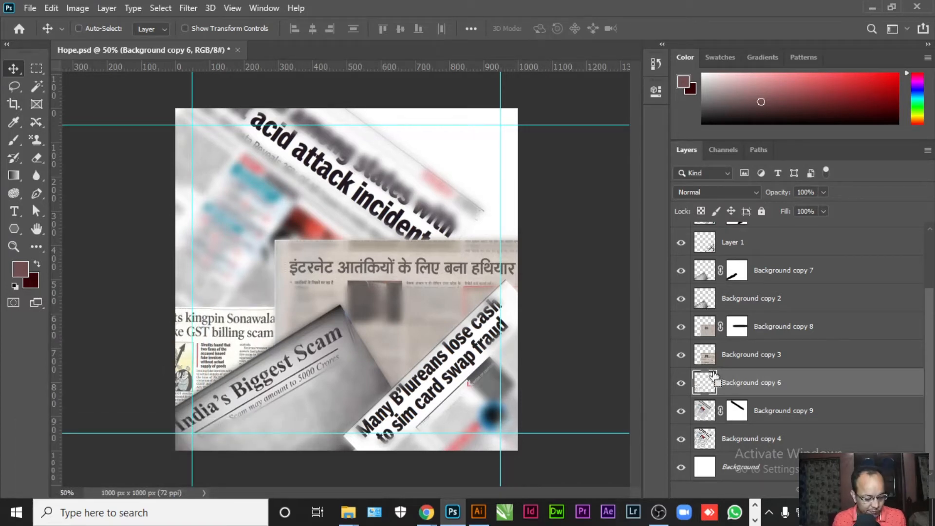
key("ctrl+j")
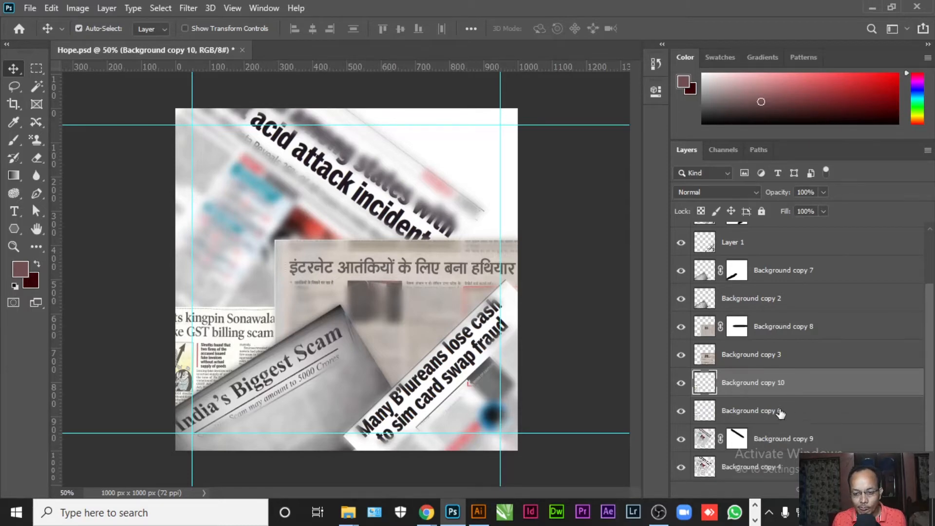
left_click(196, 14)
left_click(203, 18)
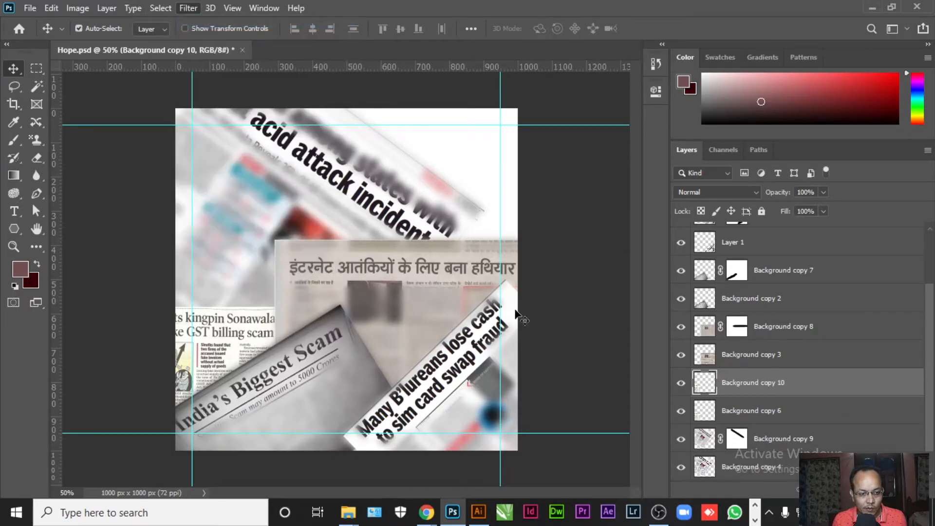
- Add a layer mask to the blurred GST copy and paint black along its headline with the soft 100-pixel brush to reveal the sharp text
left_click(854, 490)
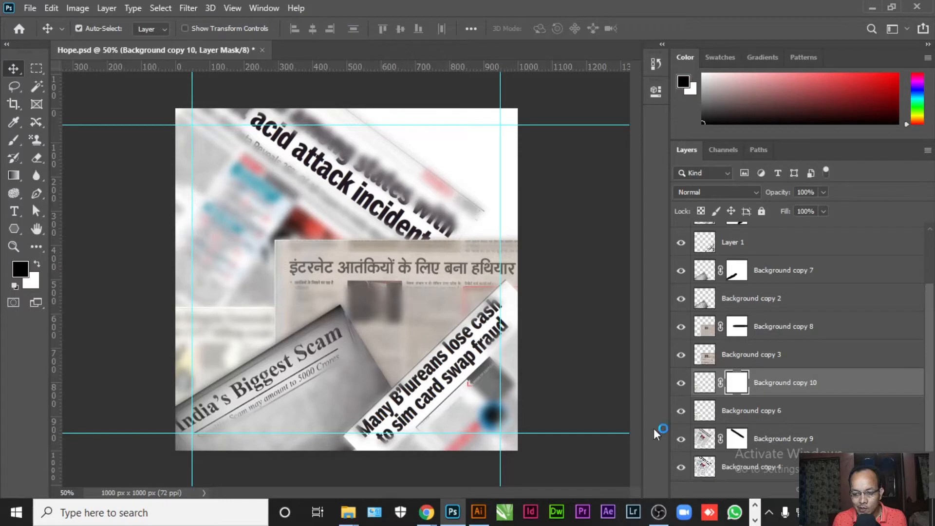
left_click(13, 141)
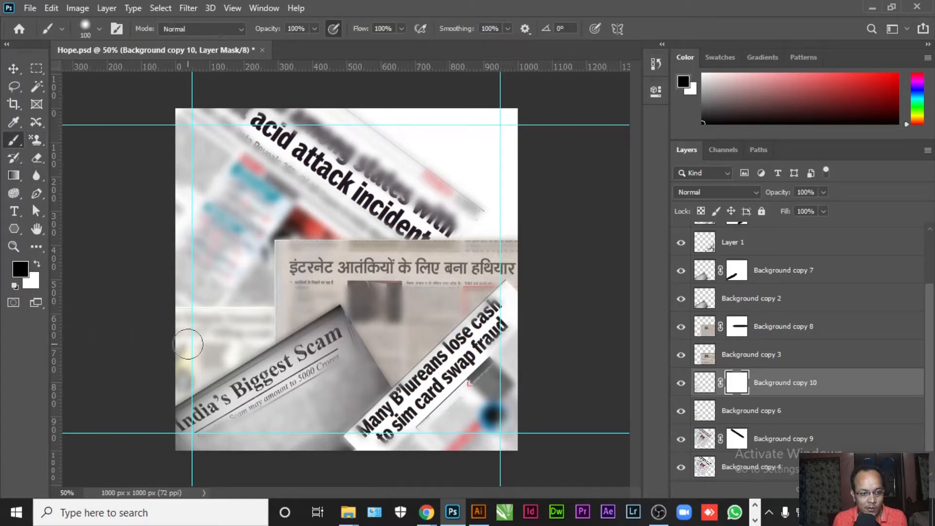
mouse_move(181, 326)
left_mouse_down()
mouse_move(268, 323)
mouse_move(276, 327)
mouse_move(197, 332)
mouse_move(297, 333)
mouse_move(248, 314)
mouse_move(273, 320)
left_mouse_up()
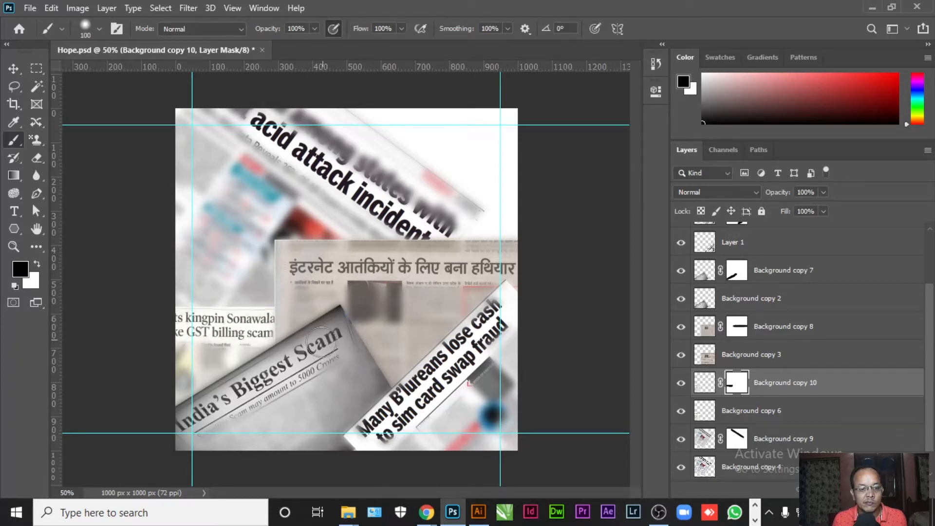
key("v")
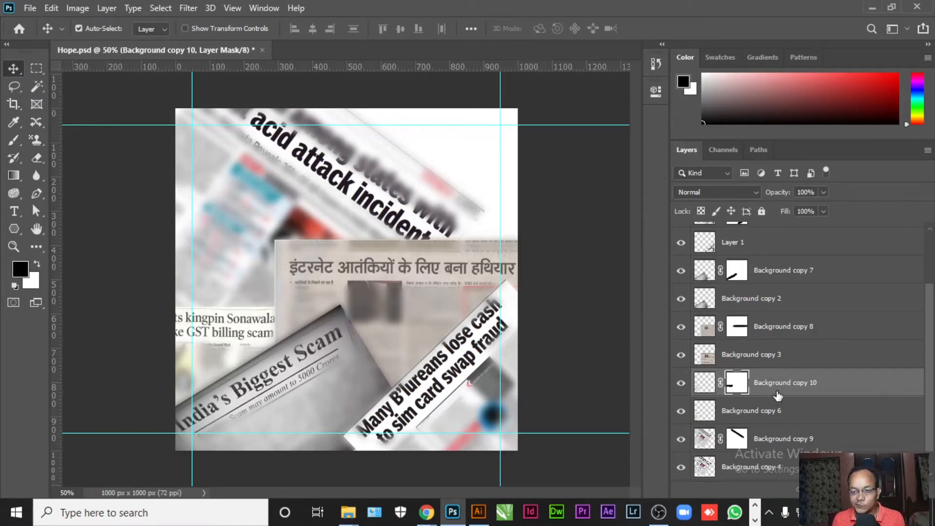
- Show the "Looking for a job" photo layer, Background copy, move it directly above Background, and place it at the canvas's upper right
scroll(768, 371, "up", 3)
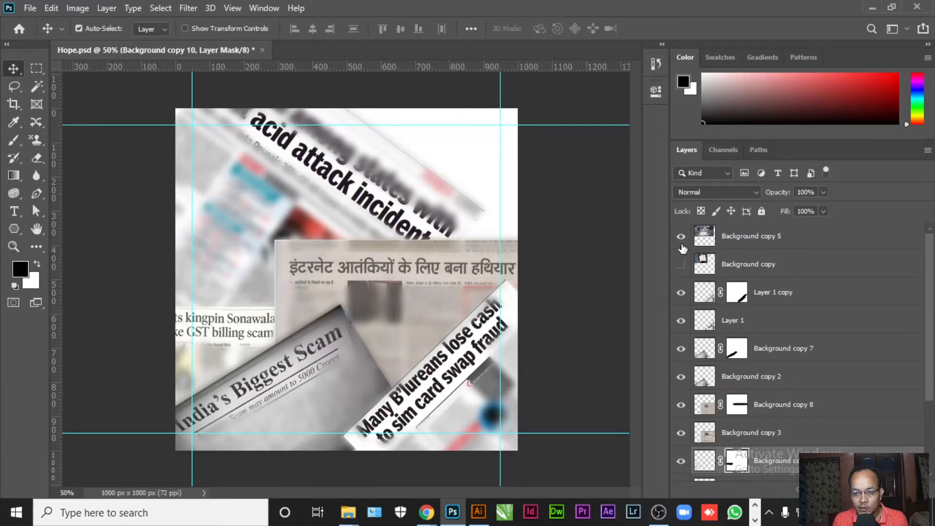
left_click(682, 239)
left_click(681, 239)
left_click(680, 265)
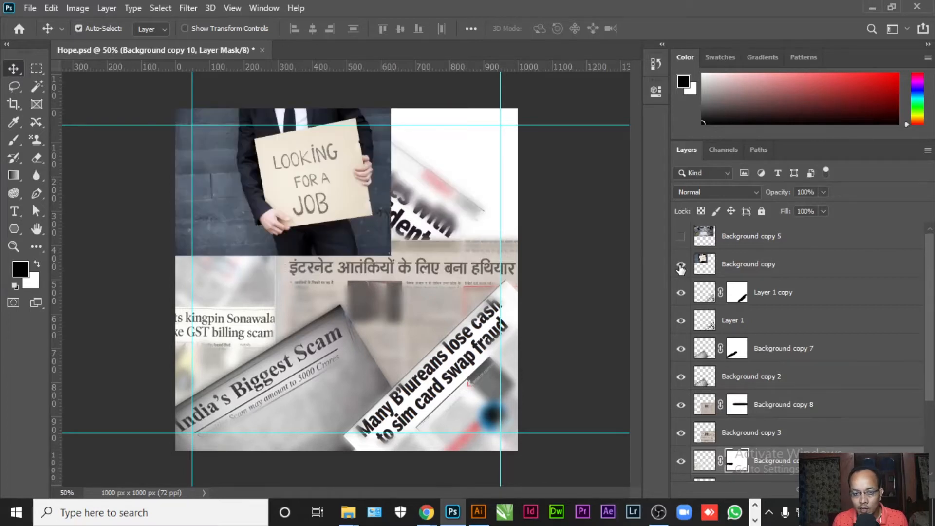
left_click_drag(322, 155, 489, 158)
left_click_drag(833, 274, 795, 442)
left_click_drag(496, 165, 483, 147)
- Rotate the "Looking for a job" photo about 48 degrees clockwise, enlarge it proportionally, and position it to fill the canvas's upper-right corner
key("ctrl+t")
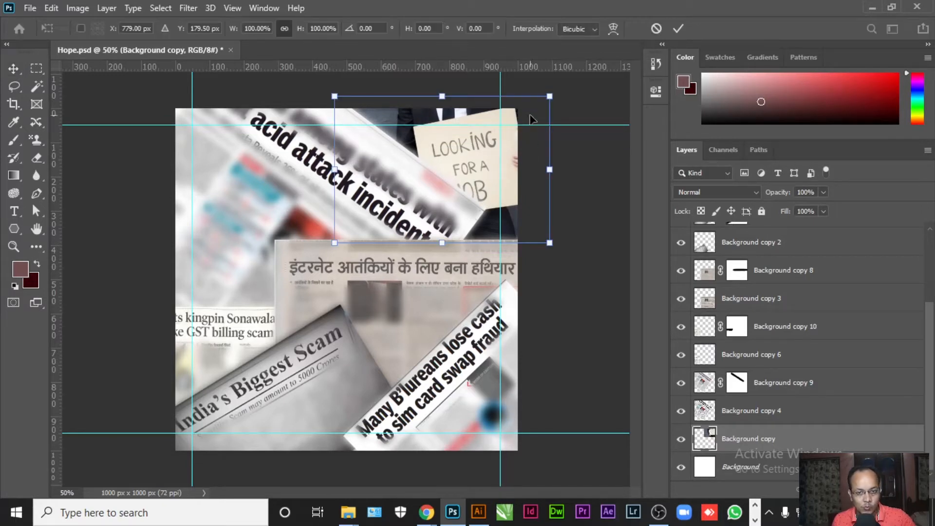
left_click_drag(570, 88, 586, 210)
left_click_drag(476, 191, 488, 145)
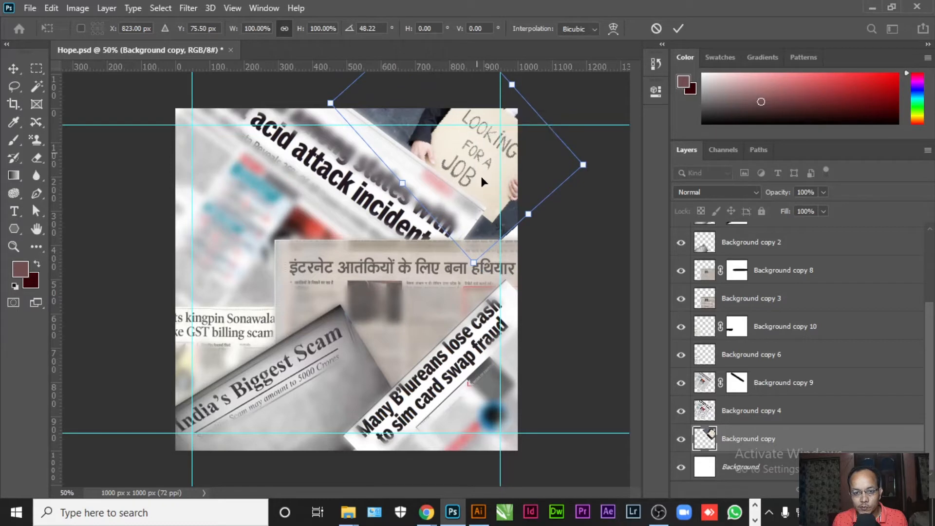
left_click_drag(235, 32, 249, 35)
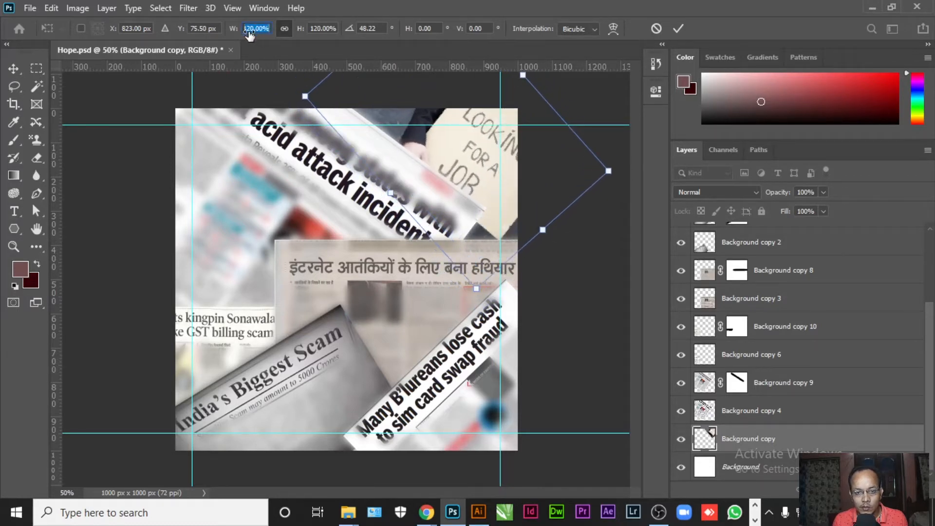
mouse_move(476, 165)
left_mouse_down()
mouse_move(453, 151)
mouse_move(475, 171)
left_mouse_up()
left_click_drag(474, 170, 475, 168)
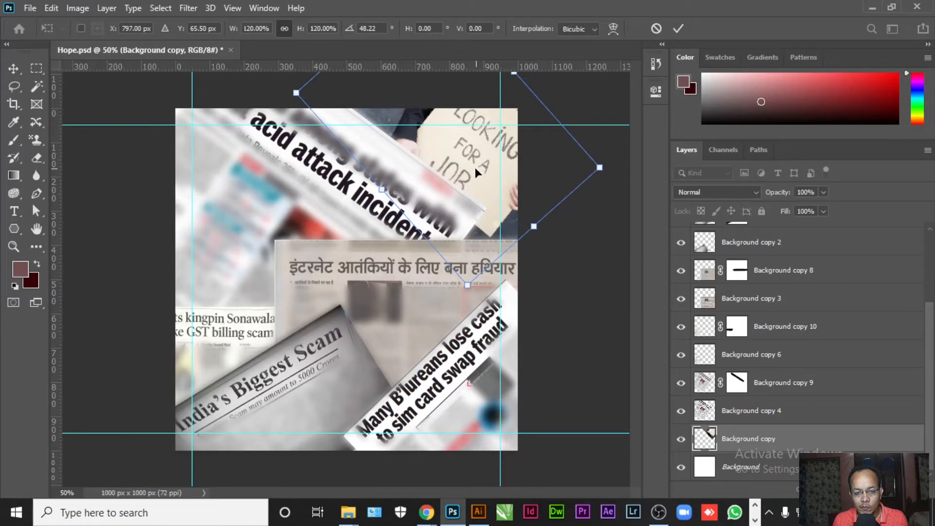
left_click_drag(235, 31, 229, 31)
left_click_drag(491, 187, 482, 194)
key("Return")
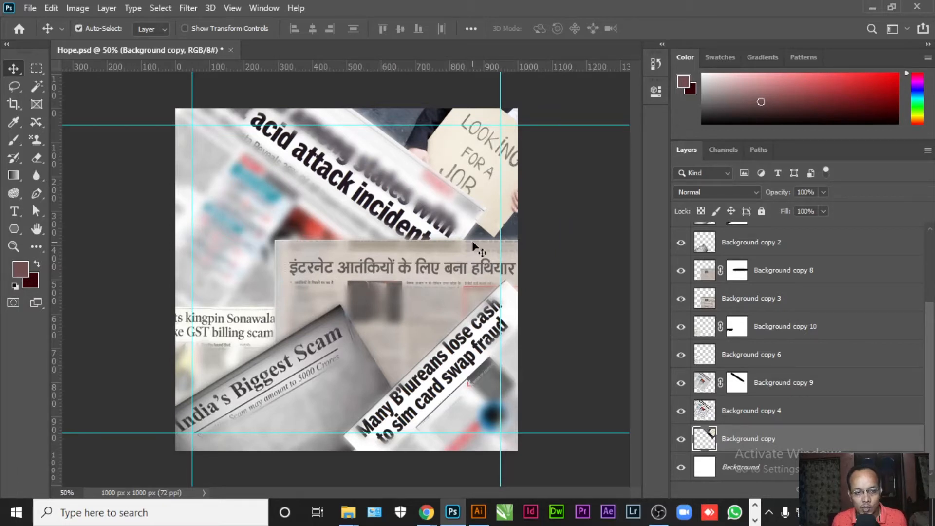
- Show the pothole photo layer, Background copy 5, place it at the canvas's left edge, and restack it directly above Background copy 9
scroll(691, 286, "up", 3)
scroll(692, 278, "up", 1)
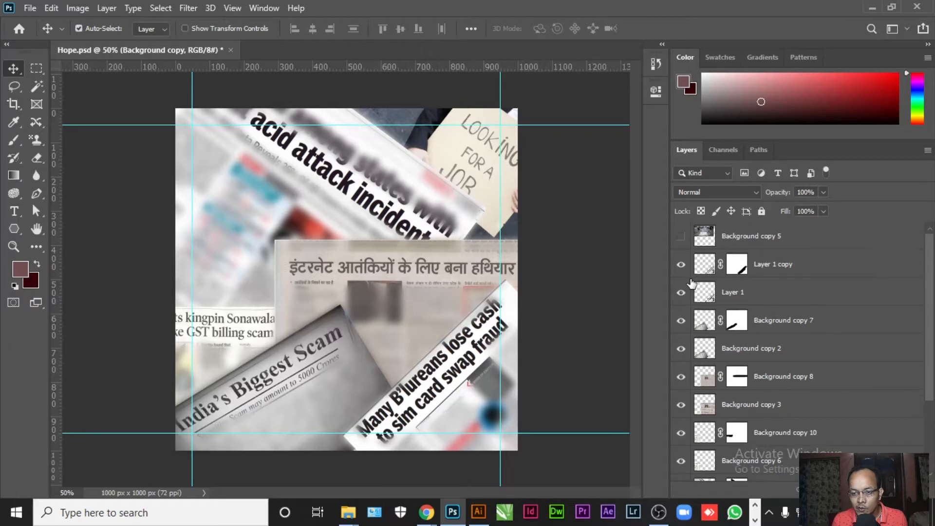
left_click(681, 237)
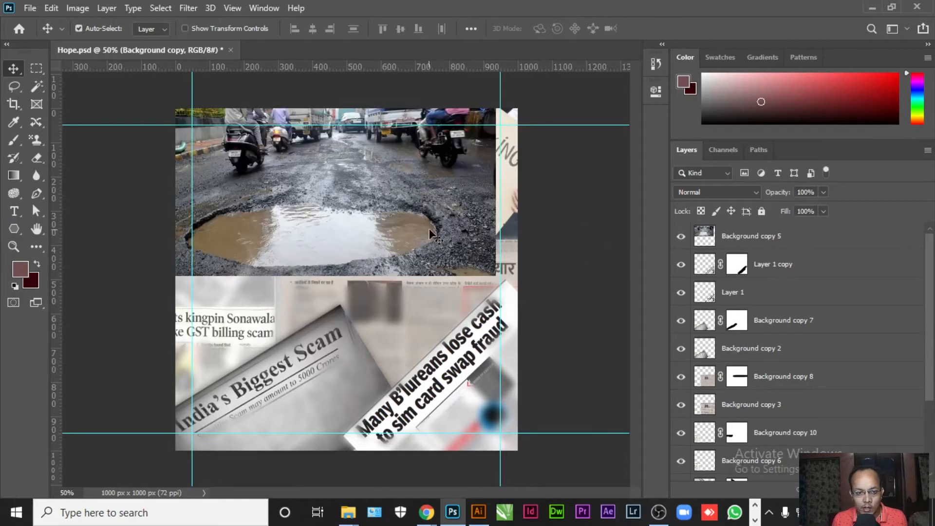
left_click_drag(426, 191, 249, 230)
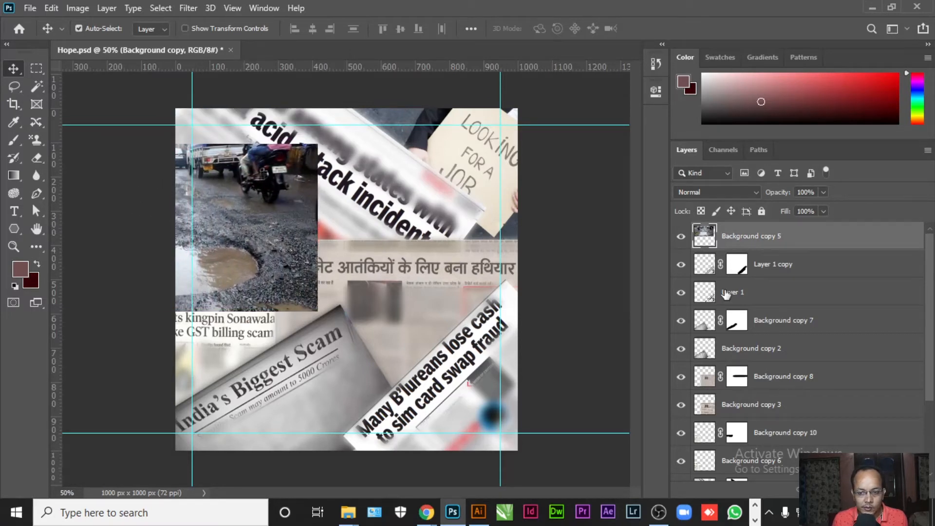
left_click_drag(794, 237, 790, 309)
scroll(830, 285, "down", 3)
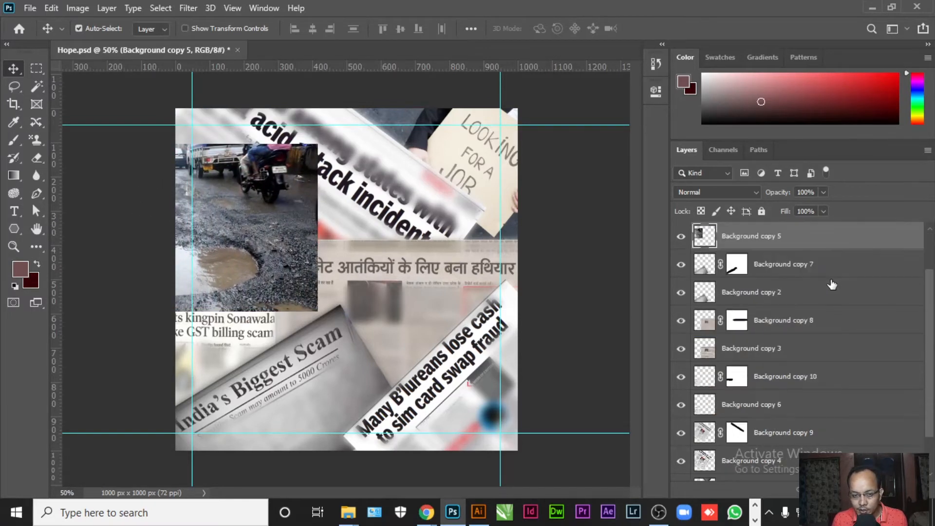
scroll(807, 289, "up", 2)
left_click_drag(809, 263, 811, 446)
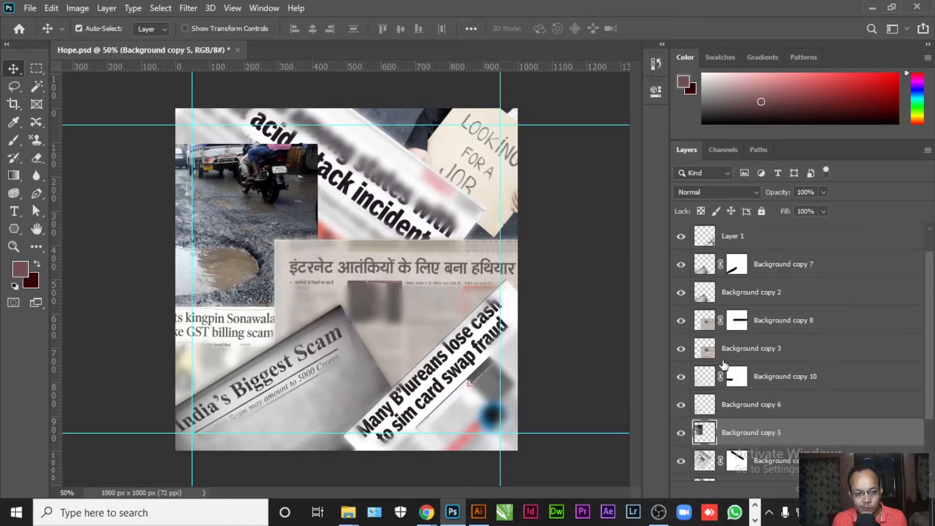
- Shift the pothole photo right to show more of the road and add a layer mask to it
left_click_drag(245, 206, 331, 213)
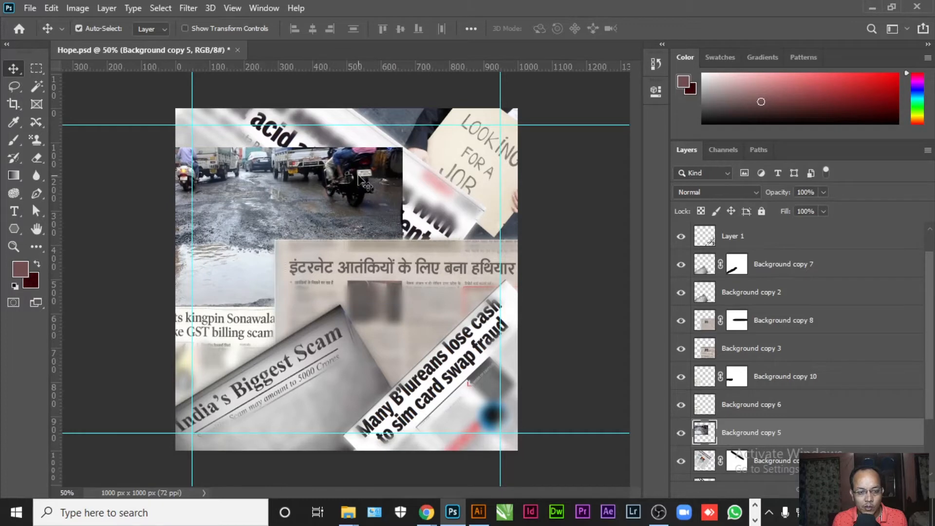
left_click(865, 489)
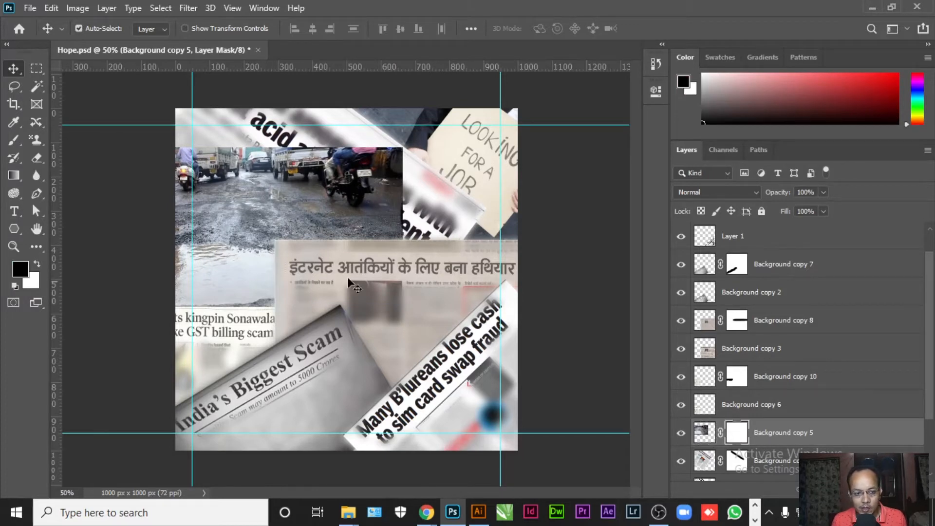
left_click(14, 140)
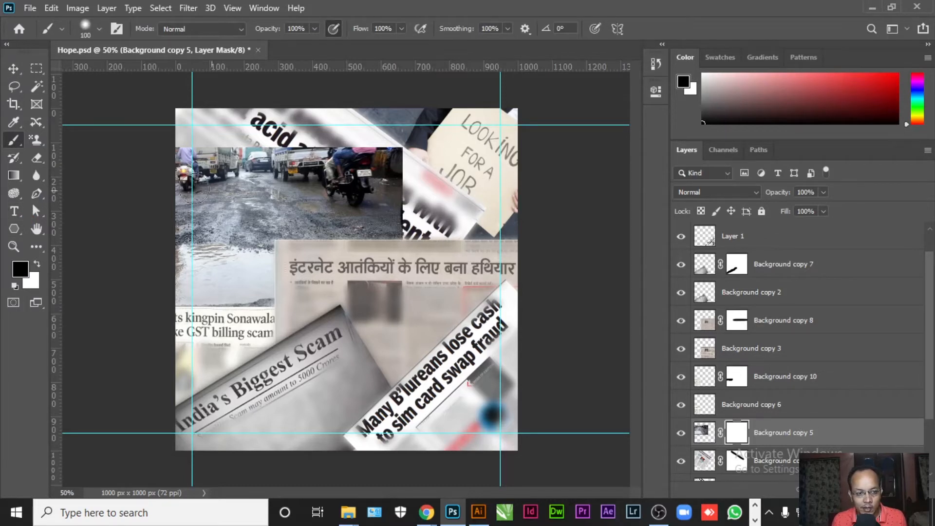
mouse_move(138, 144)
left_mouse_down()
mouse_move(156, 171)
mouse_move(214, 168)
mouse_move(188, 166)
left_mouse_up()
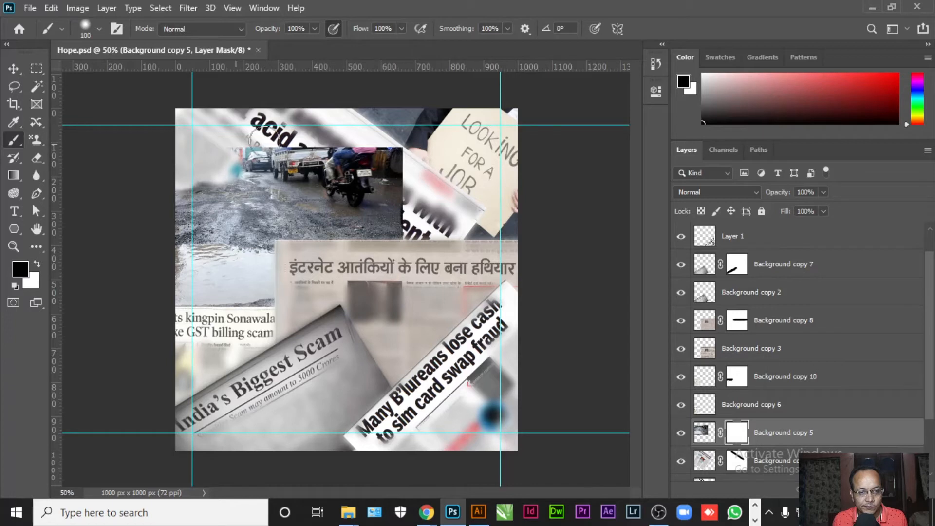
key("ctrl+z")
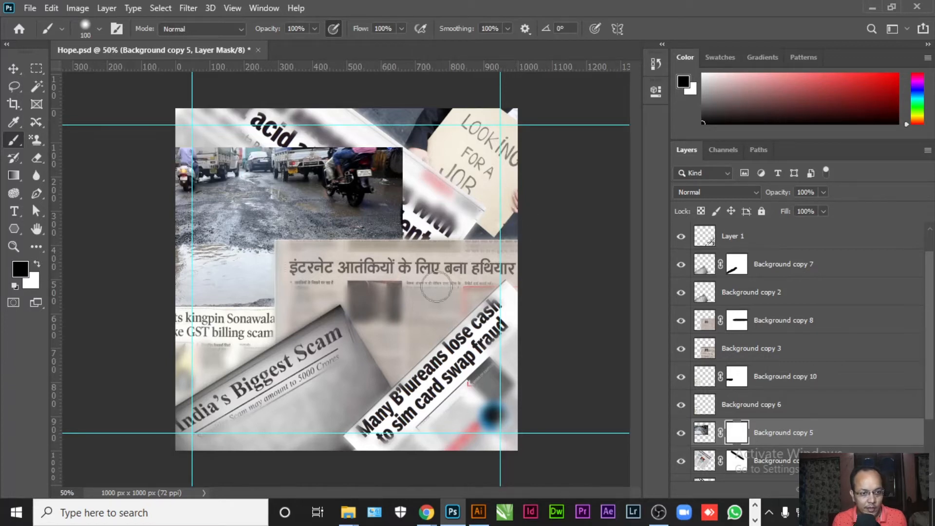
- Draw a vertical black-to-white linear gradient on the pothole layer's mask to fade out the photo's upper part
left_click(14, 175)
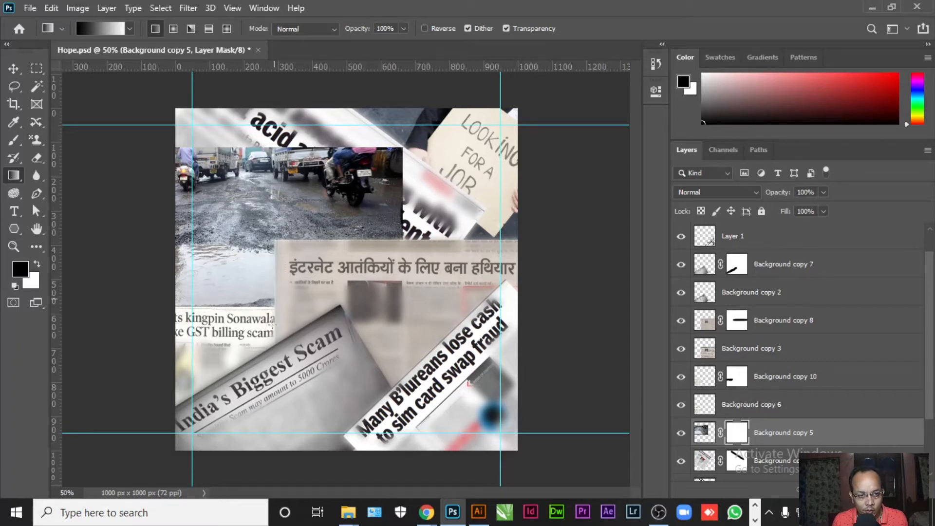
left_click_drag(243, 156, 243, 233)
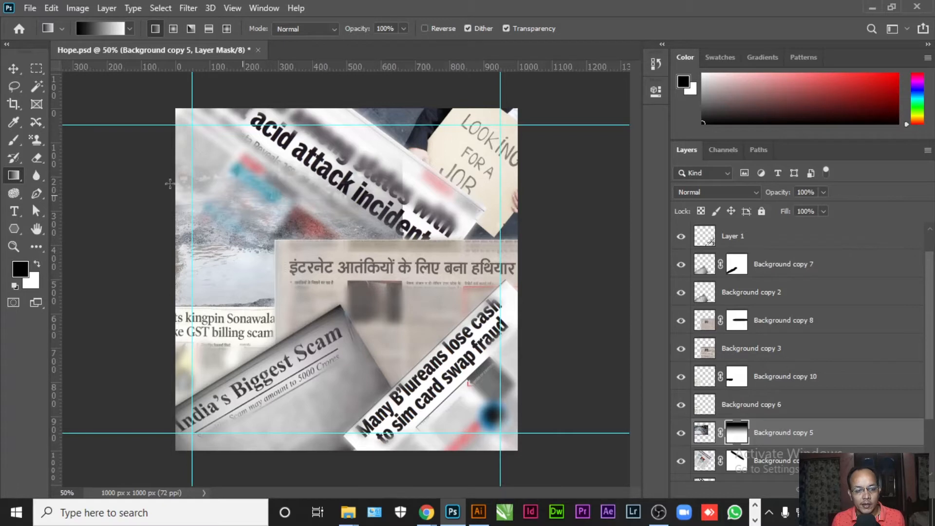
left_click(13, 69)
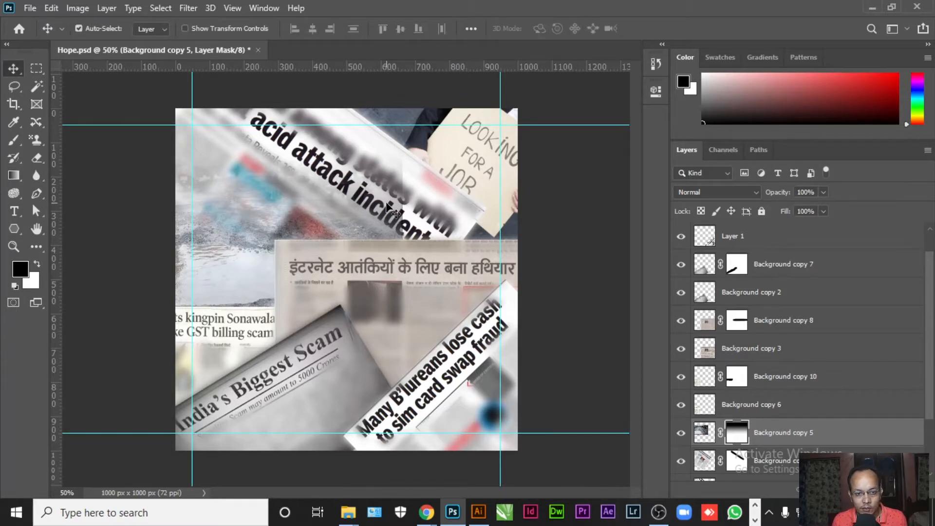
left_click(13, 141)
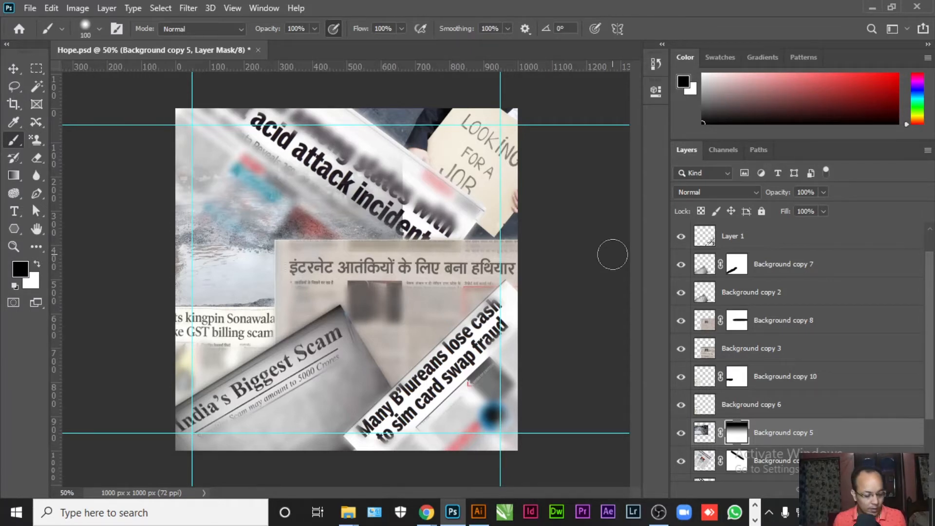
- Duplicate the masked pothole layer, hide the original, and apply the copy's layer mask
key("ctrl+j")
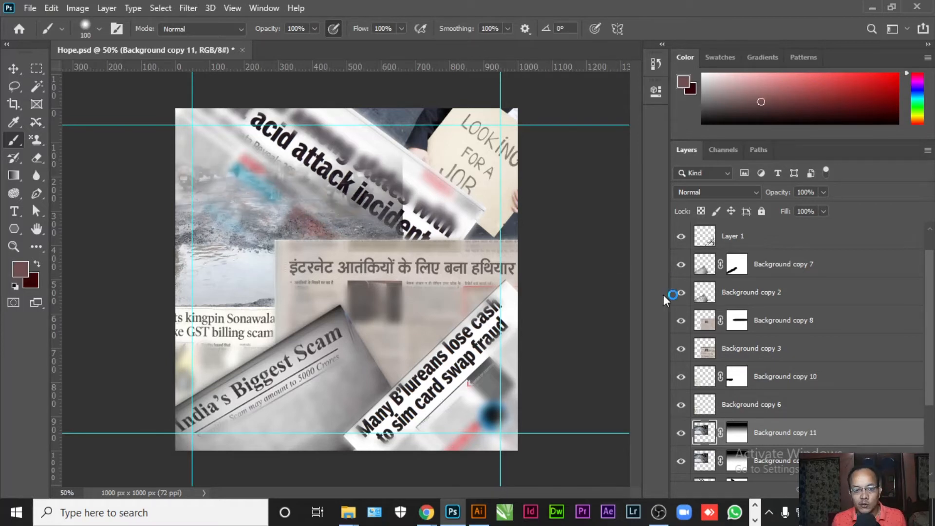
left_click(680, 461)
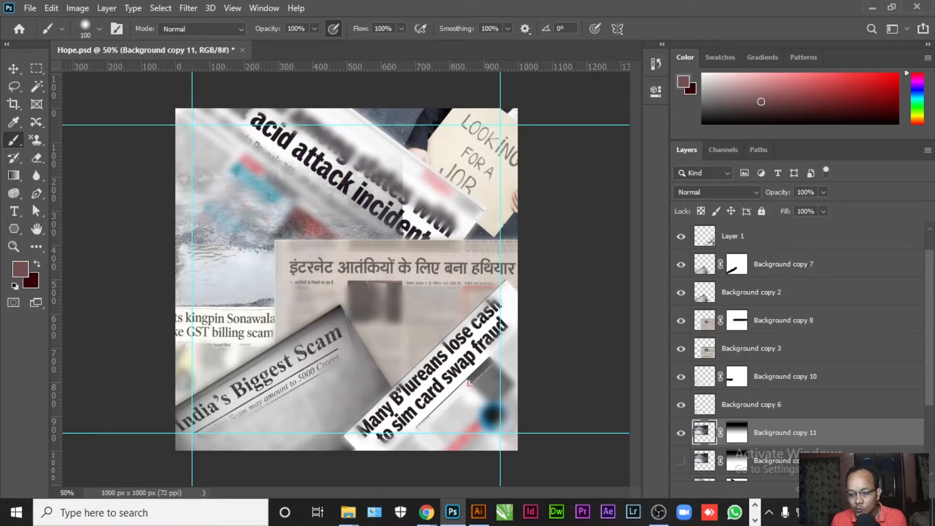
key("Delete")
left_click(413, 200)
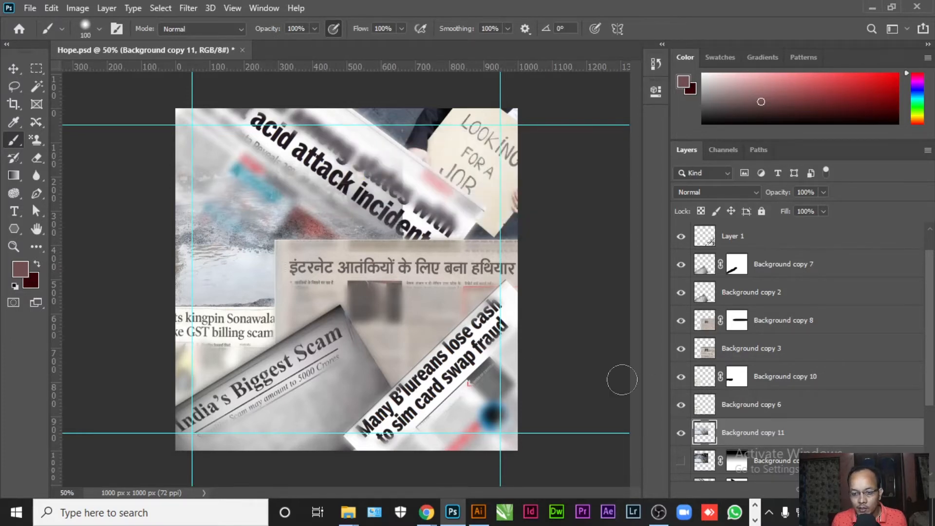
- Add a new mask to Background copy 11 and draw a horizontal gradient on it to fade out the photo's right side
left_click(827, 489)
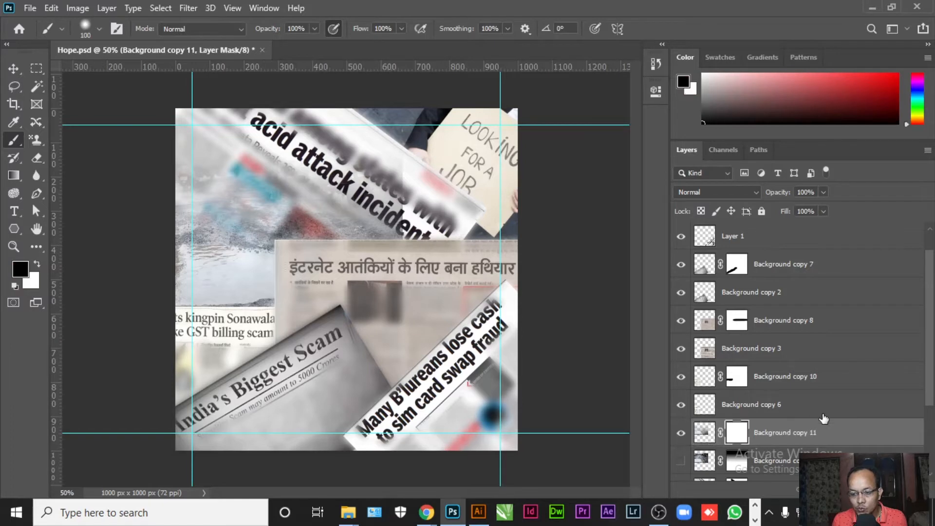
left_click(14, 175)
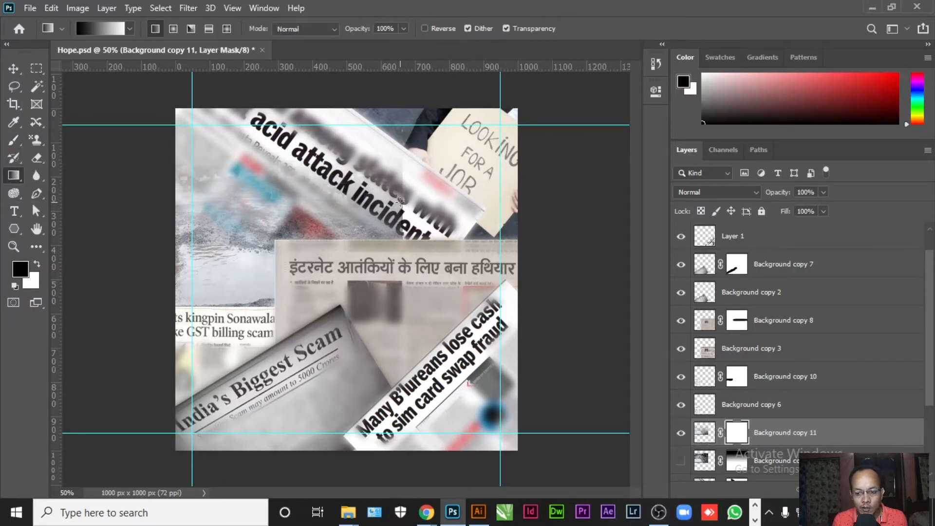
left_click_drag(322, 204, 389, 185)
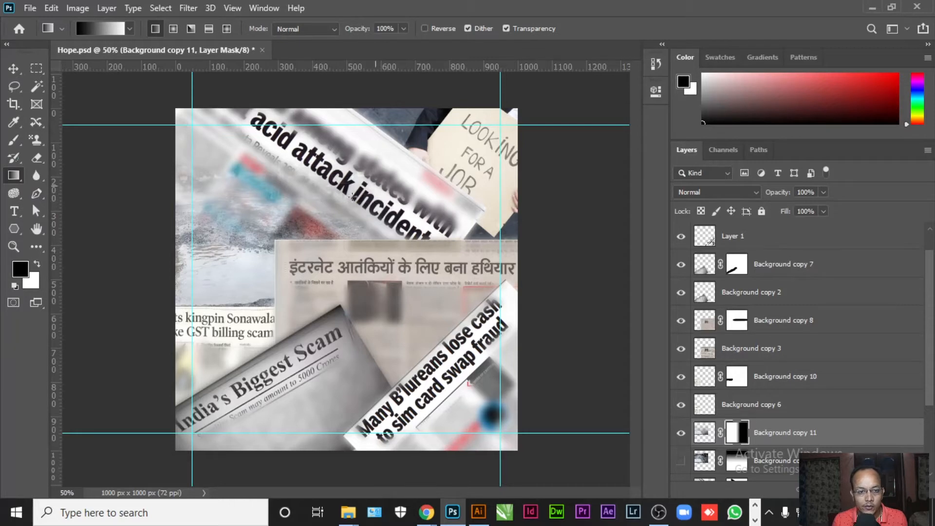
left_click(14, 68)
left_click(584, 418)
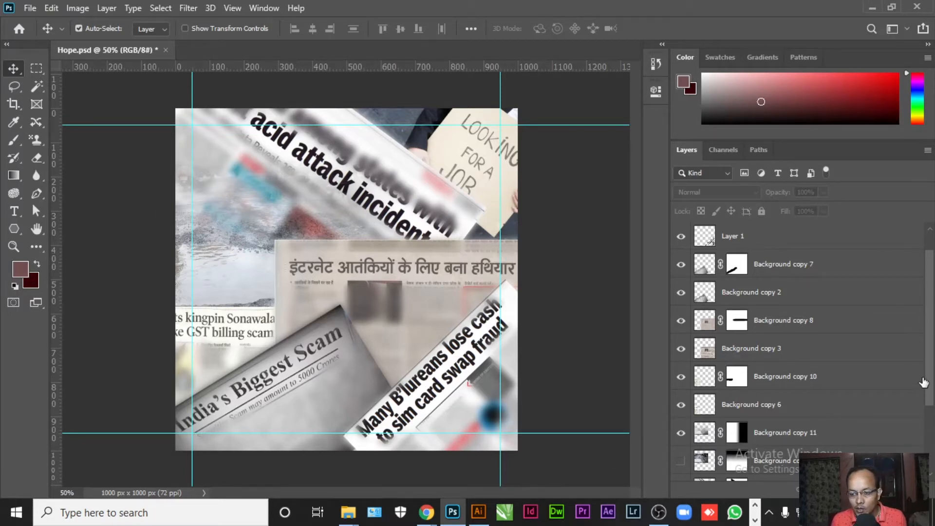
key("ctrl+z")
- Group all layers from Layer 1 copy down to Background copy, leaving out the locked Background
left_click(826, 244)
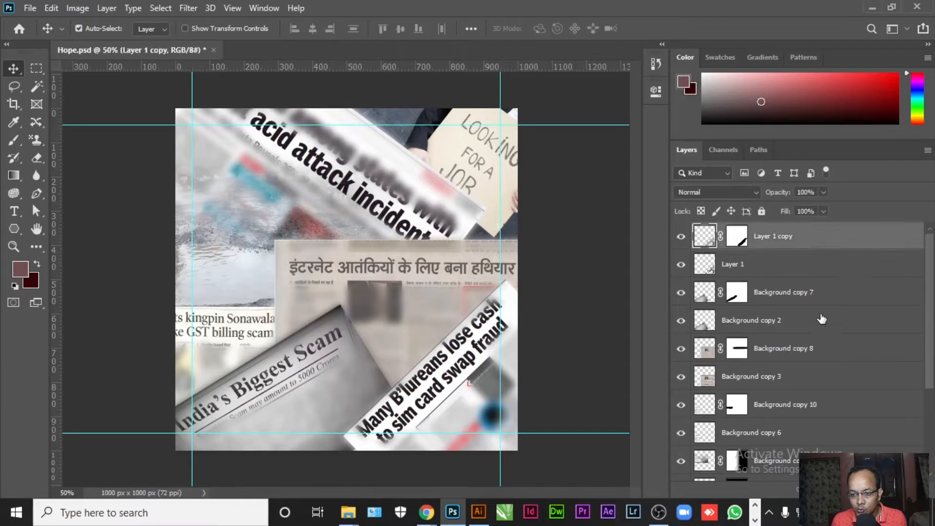
scroll(823, 322, "down", 3)
left_click(796, 447, "shift")
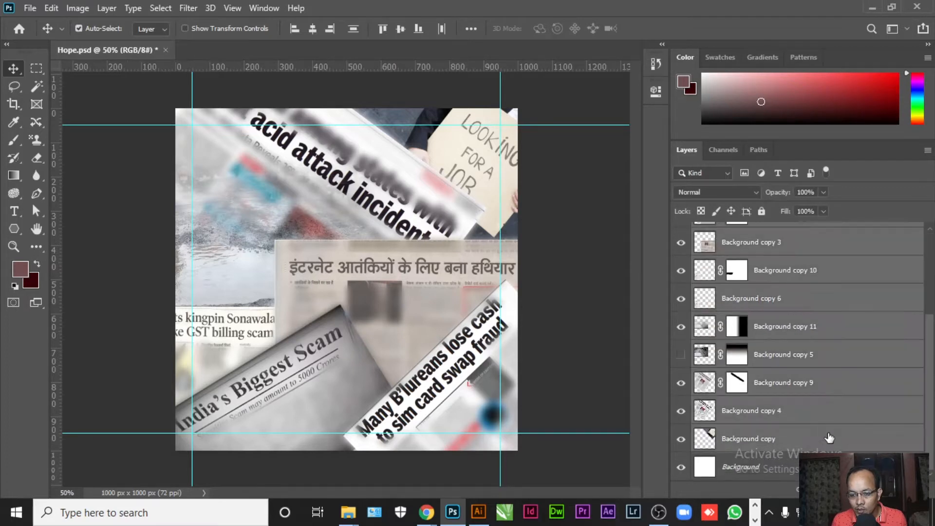
key("ctrl+g")
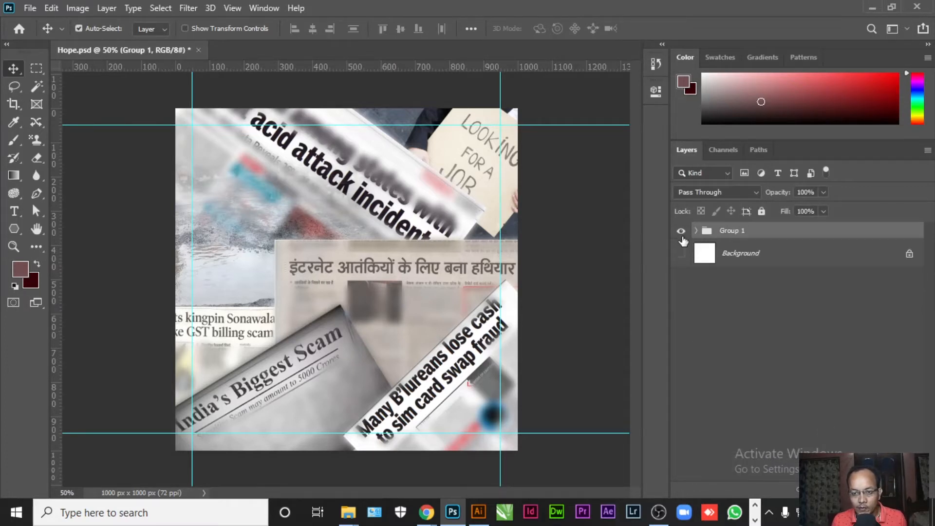
- Toggle the visibility of Background and Group 1 to check what the group contains, leaving both shown
left_click_drag(681, 252, 682, 231)
left_click(681, 253)
left_click(681, 232)
left_click(681, 232)
left_click(681, 232)
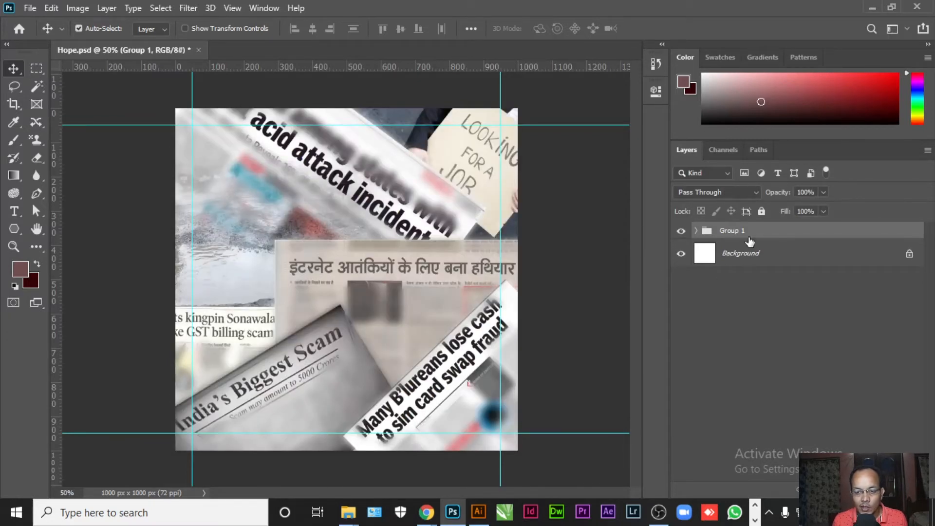
- Duplicate Group 1, merge the duplicate into a single layer, and hide the original group
key("ctrl")
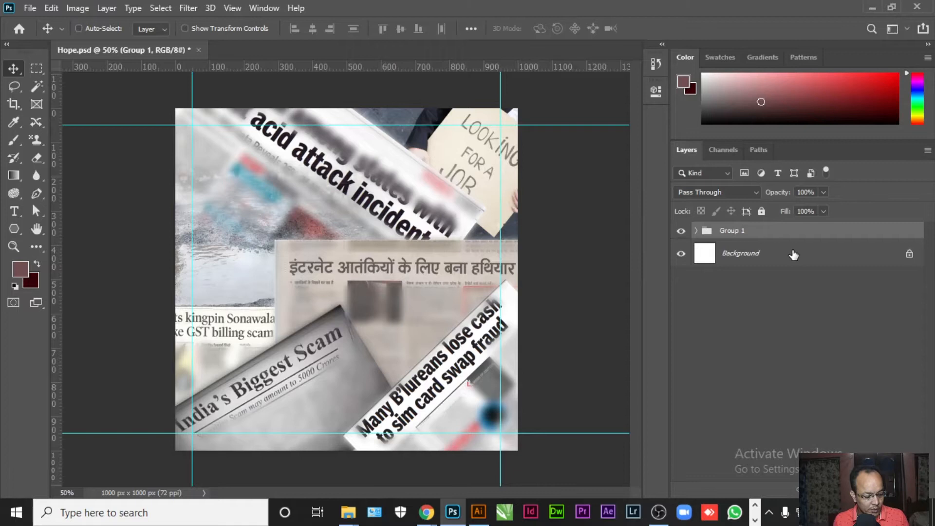
key("ctrl+j")
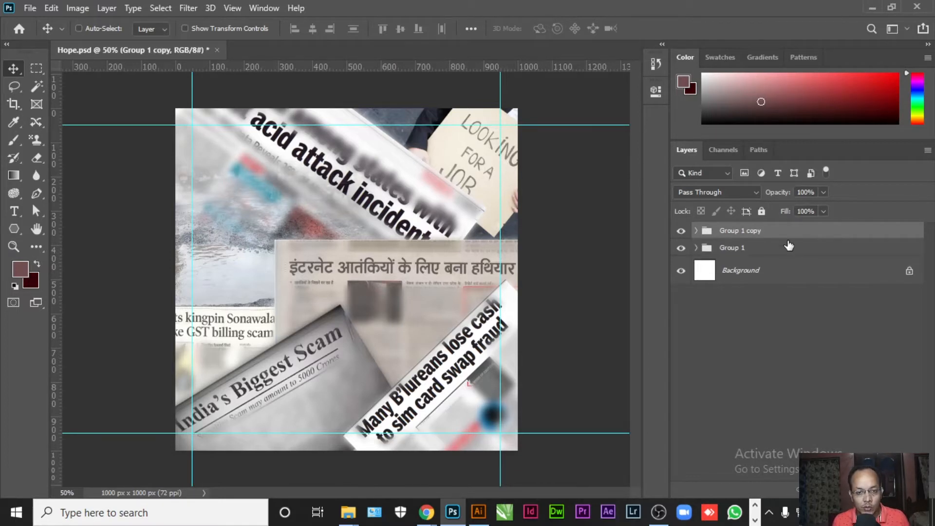
key("ctrl+e")
left_click(681, 258)
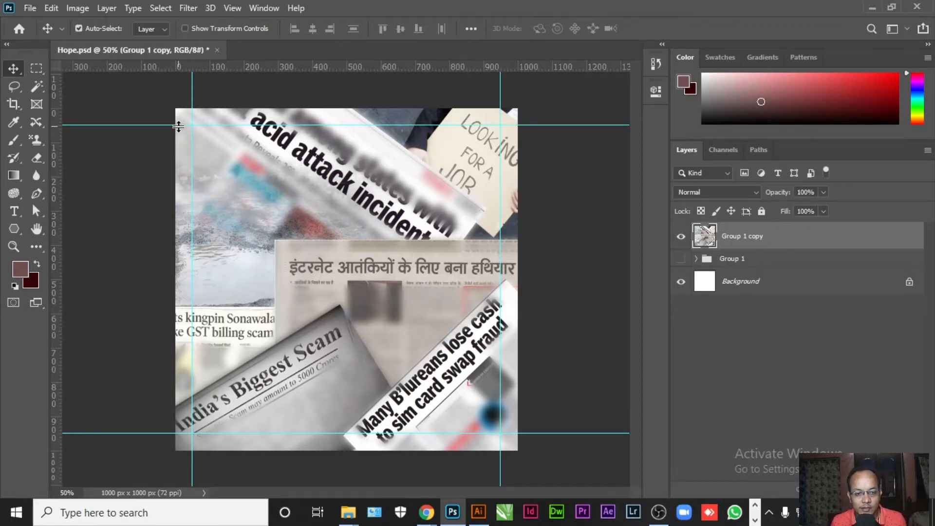
- Desaturate the merged Group 1 copy layer
left_click(72, 7)
mouse_move(94, 41)
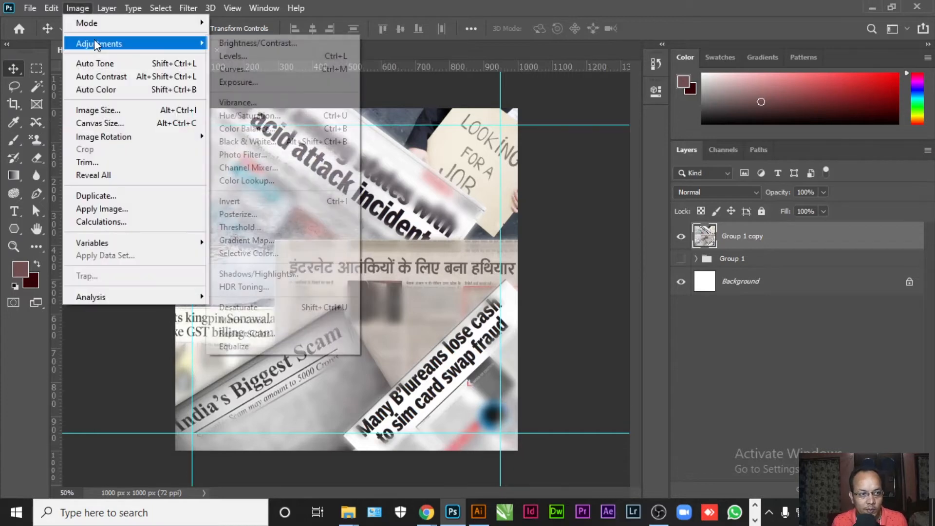
left_click(238, 306)
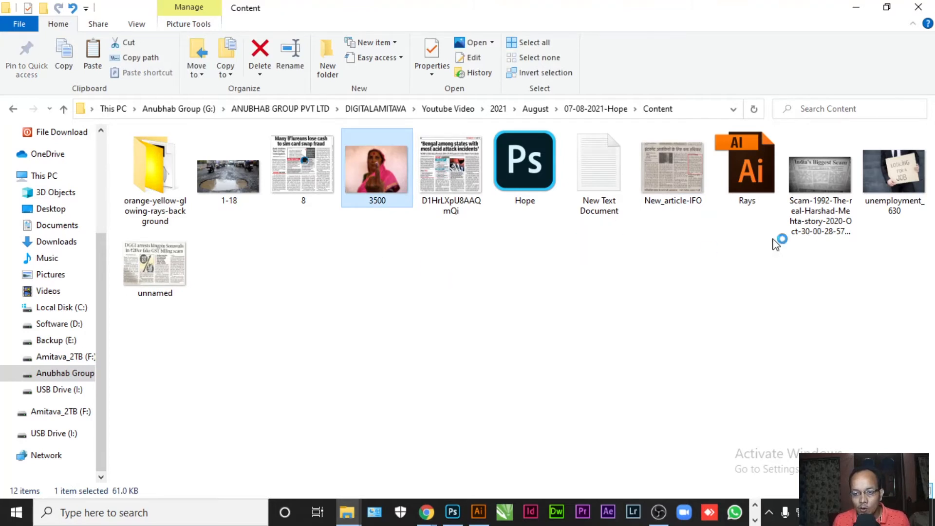
- Open the 3500 photo of the woman's raised inked finger in Photoshop and duplicate its Background layer
left_click_drag(375, 189, 411, 51)
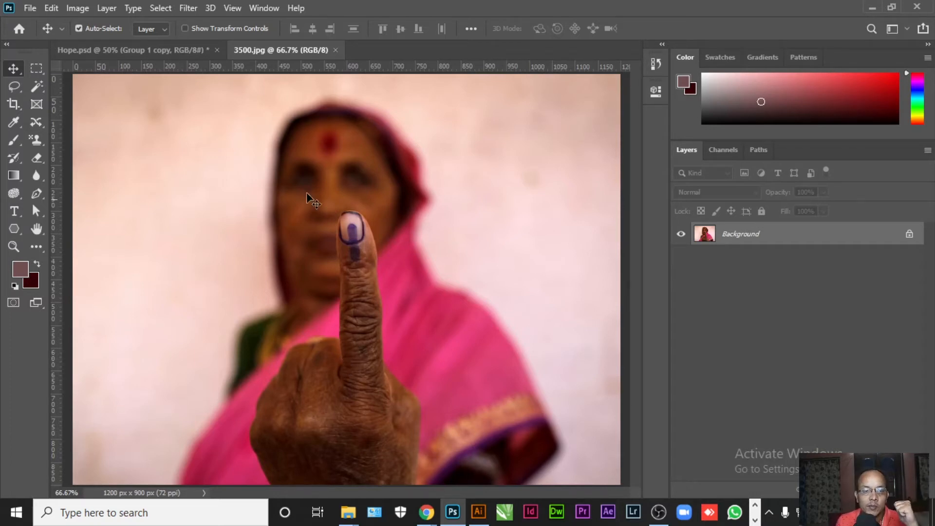
right_click(750, 239)
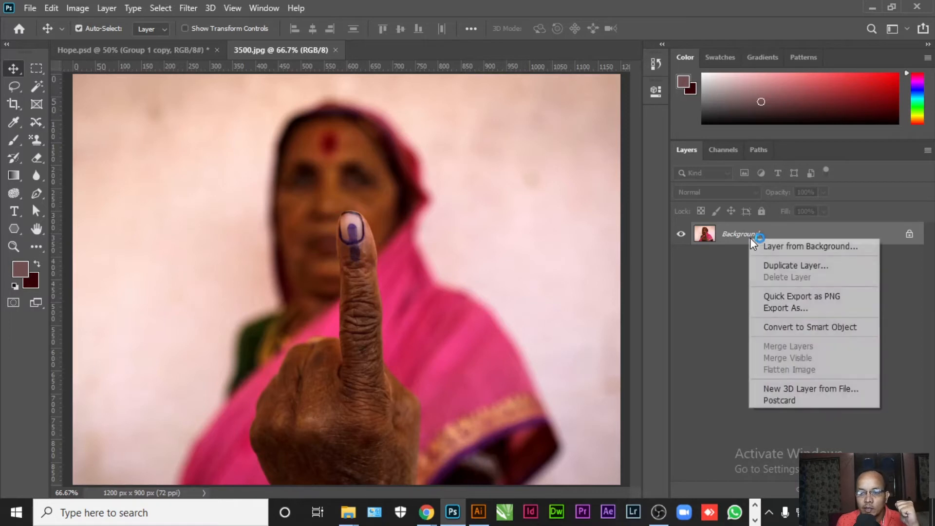
left_click(778, 266)
left_click(586, 129)
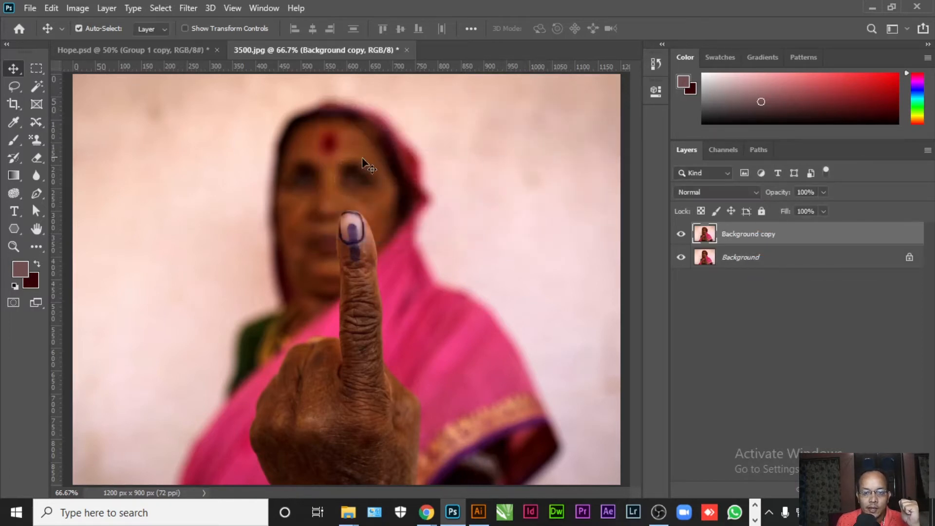
- Duplicate the photo's Background copy layer into the Hope.psd document
right_click(772, 236)
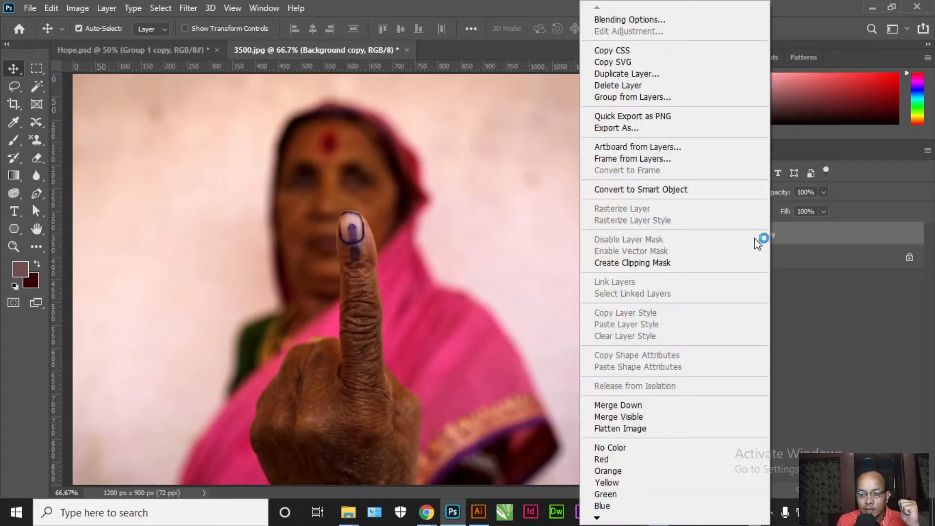
left_click(628, 74)
left_click(428, 182)
left_click(418, 194)
left_click(578, 129)
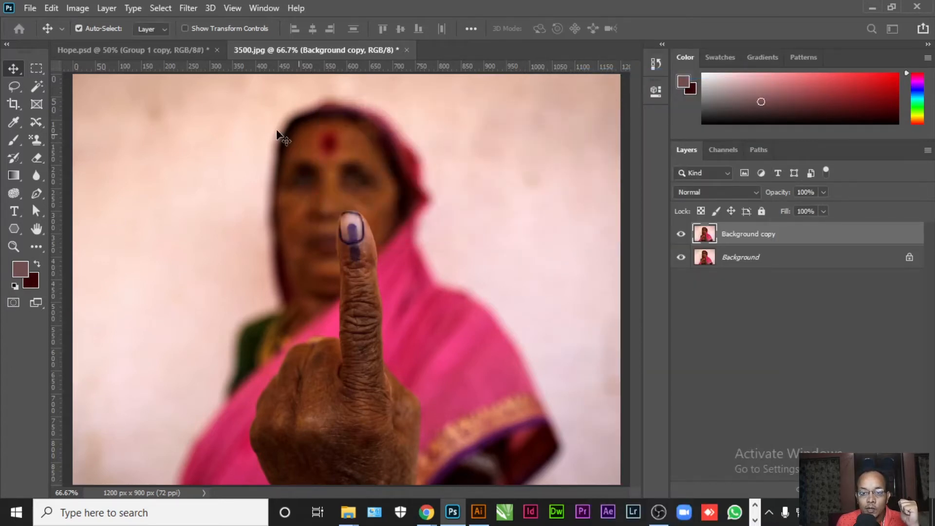
- Centre the inked-finger photo layer horizontally and vertically on the Hope.psd canvas
left_click(174, 52)
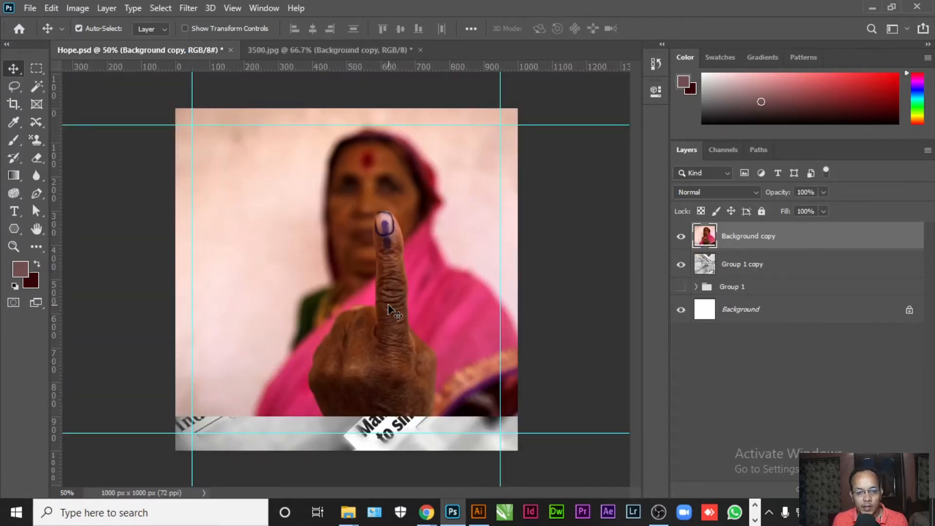
left_click(470, 29)
left_click(501, 153)
left_click(498, 173)
left_click(430, 67)
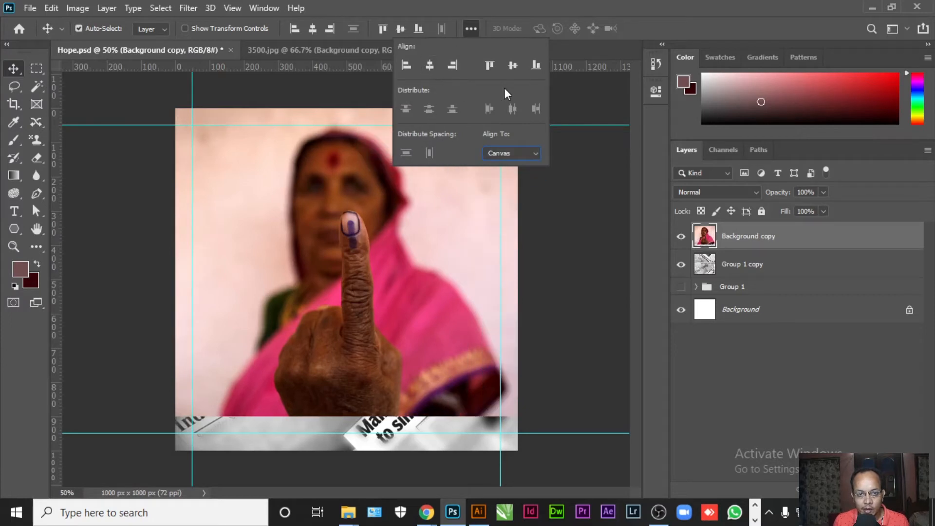
left_click(511, 66)
left_click(603, 154)
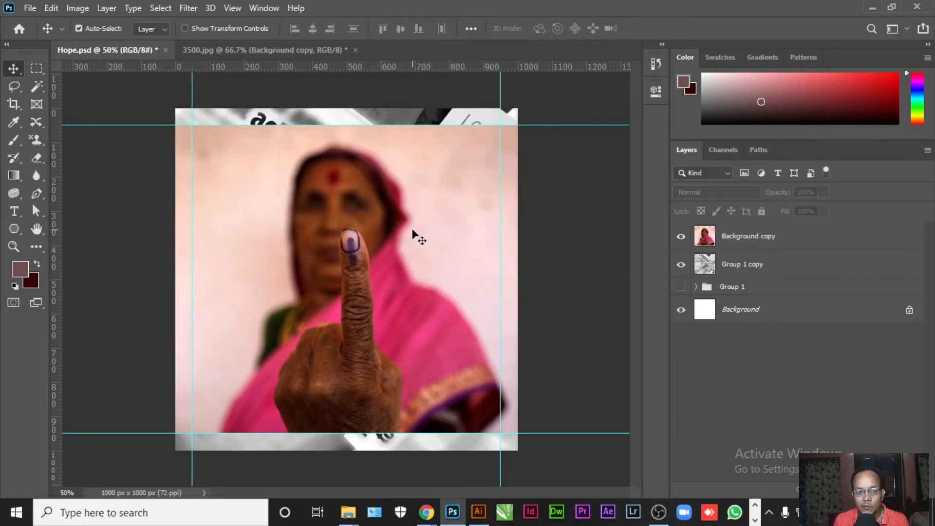
- Scale the inked-finger photo layer proportionally to 117% so it covers the canvas
key("ctrl")
key("ctrl+t")
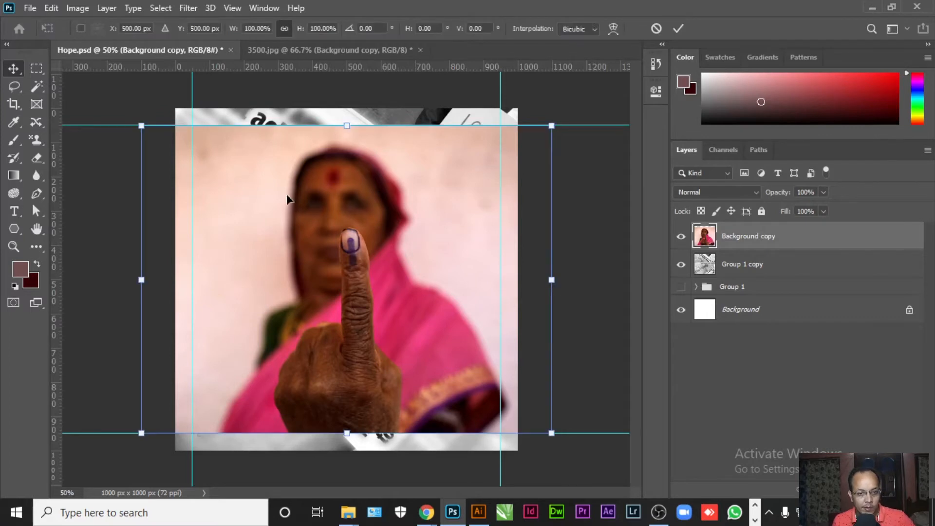
mouse_move(233, 31)
left_mouse_down()
mouse_move(249, 30)
mouse_move(244, 36)
left_mouse_up()
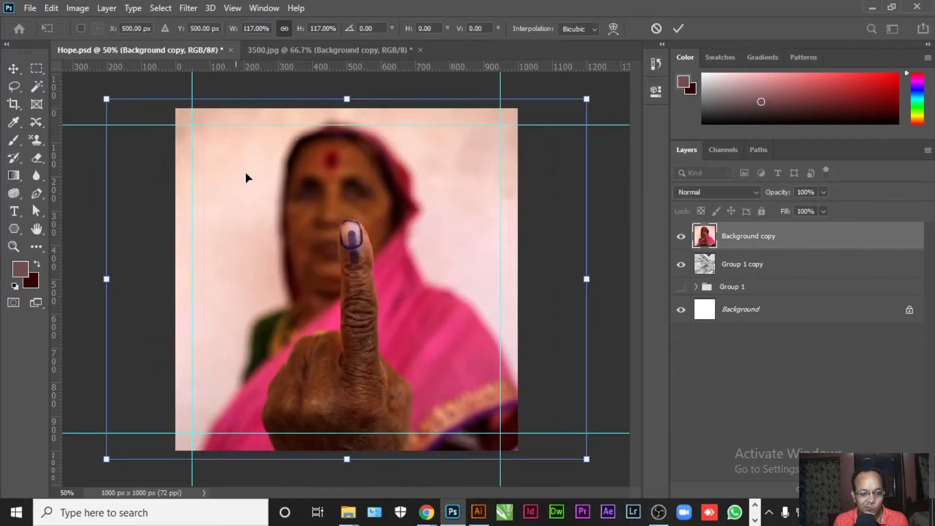
key("Return")
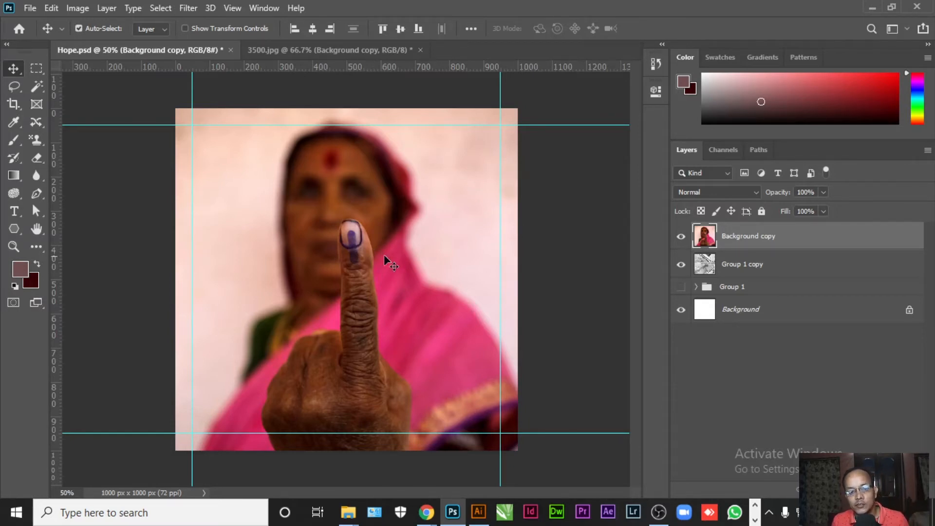
- Select the raised finger and fist on the photo layer with the Quick Selection tool, refining the edge along the knuckles
left_click(11, 264)
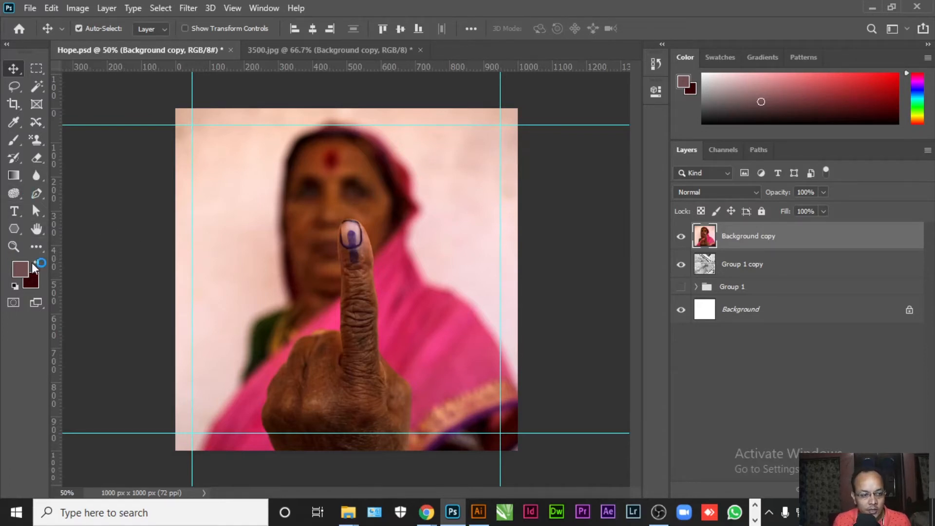
left_click(36, 84)
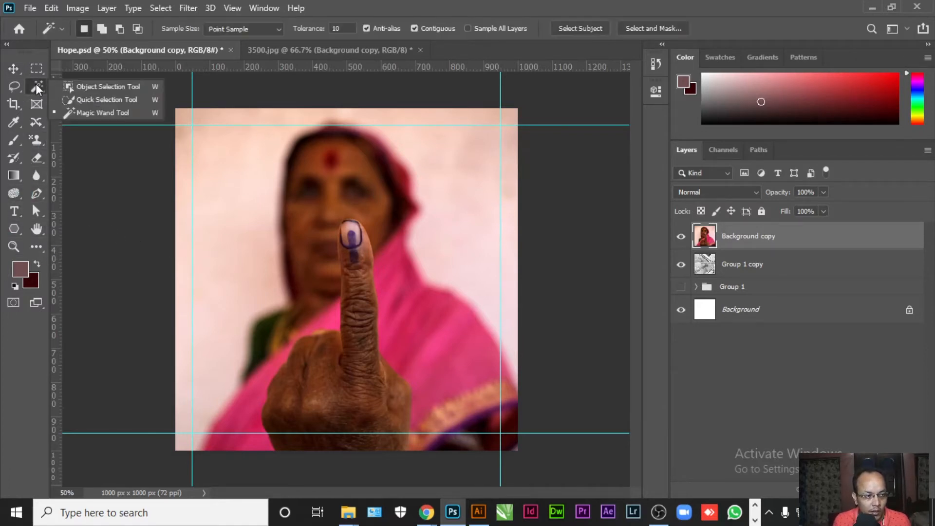
left_click(81, 98)
mouse_move(305, 440)
left_mouse_down()
mouse_move(341, 458)
mouse_move(402, 443)
mouse_move(395, 411)
mouse_move(377, 396)
mouse_move(331, 395)
mouse_move(353, 328)
mouse_move(358, 335)
mouse_move(361, 271)
mouse_move(346, 227)
mouse_move(348, 279)
left_mouse_up()
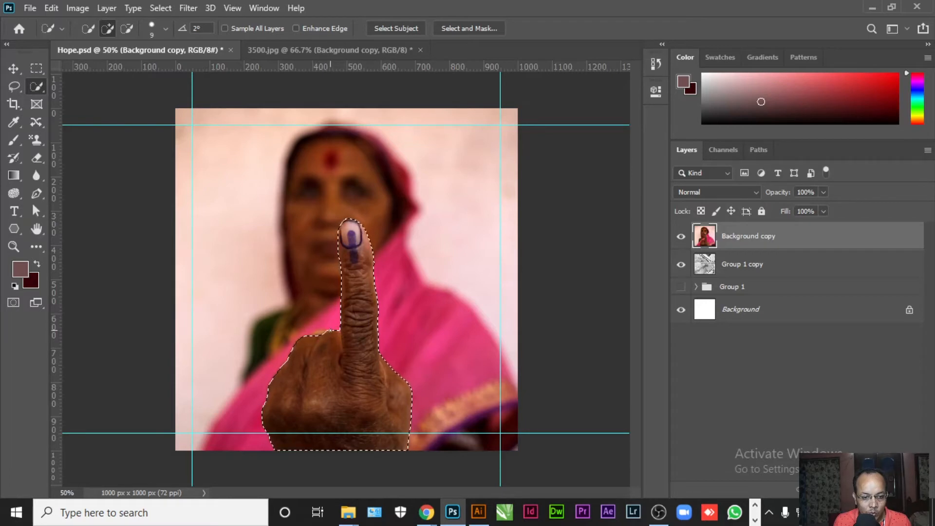
left_click_drag(330, 331, 307, 328)
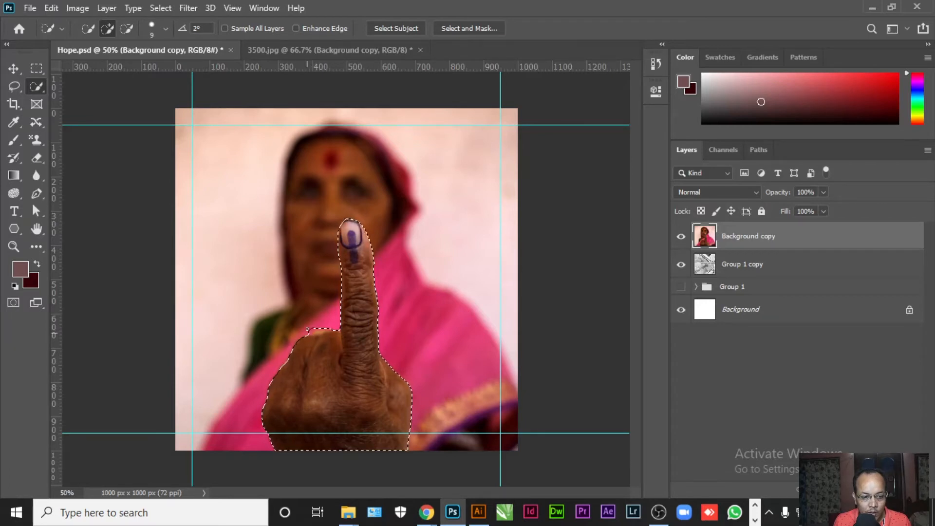
left_click(311, 330, "alt")
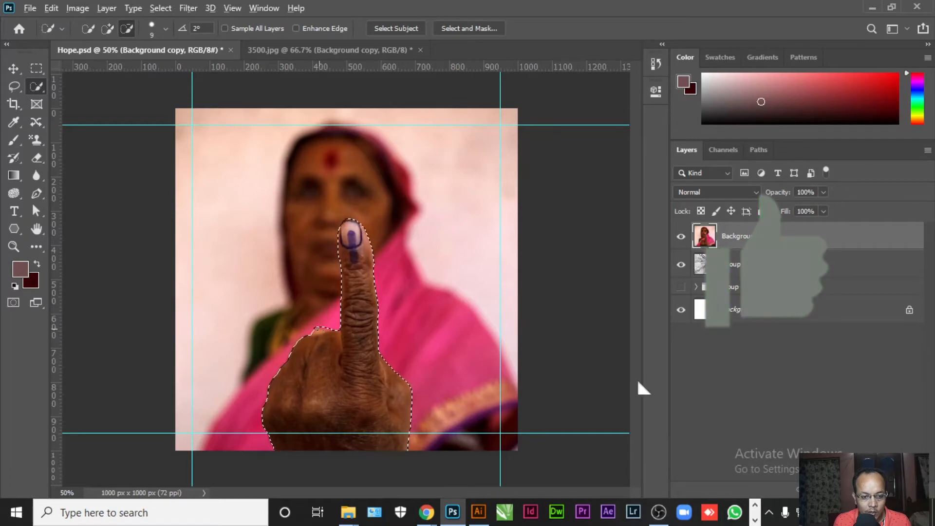
left_click(334, 328, "alt")
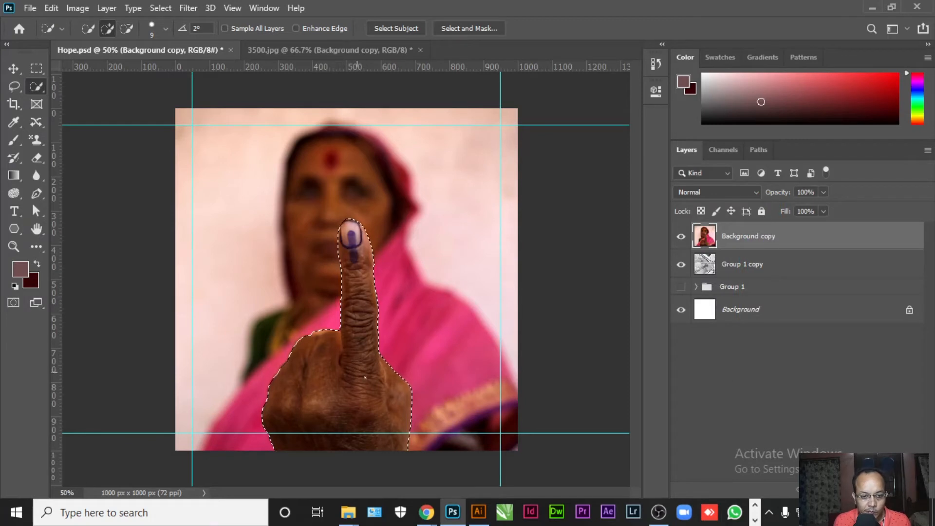
left_click(852, 489, "alt")
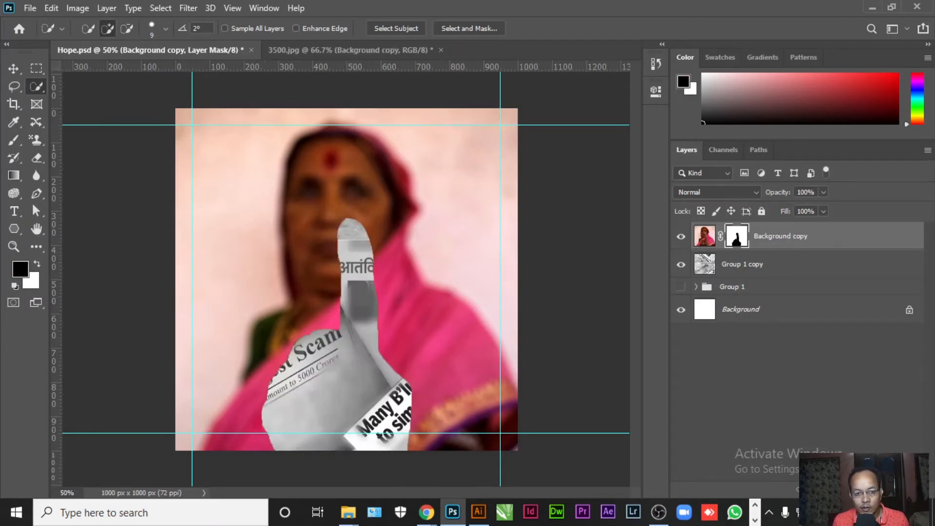
key("ctrl+z")
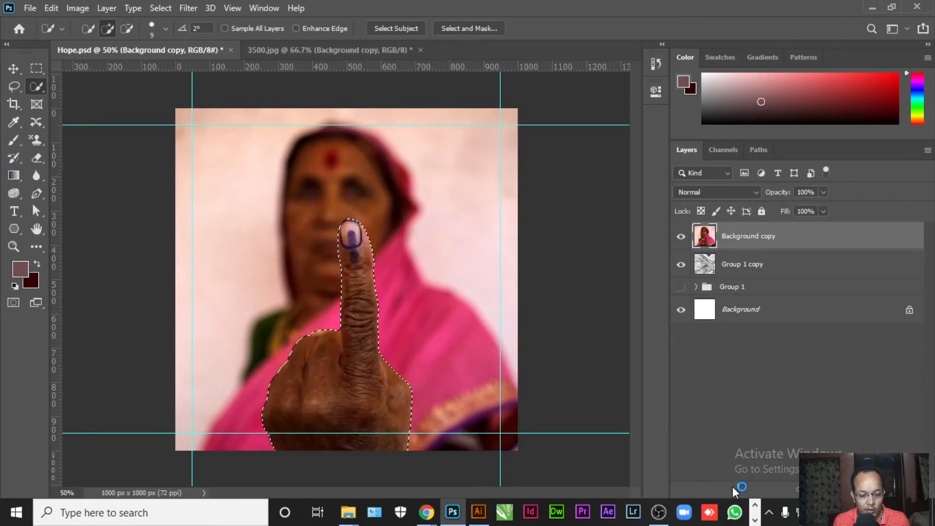
left_click(852, 489)
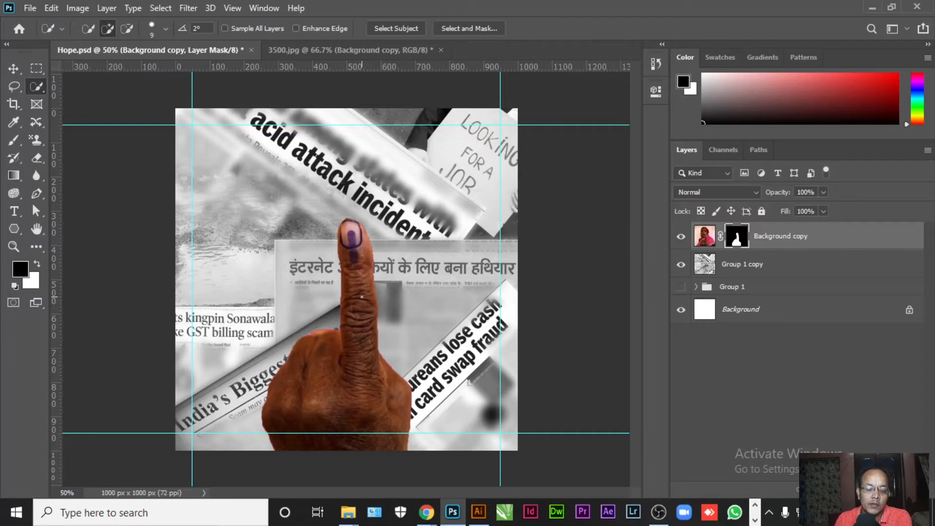
key("ctrl+z")
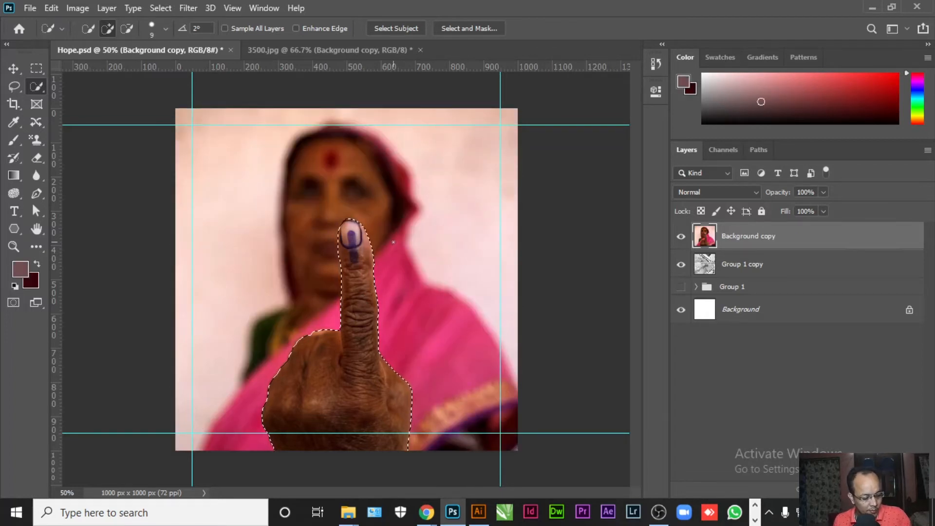
- Feather the hand selection by 1 pixel and add it as a layer mask on the photo layer
key("shift+F6")
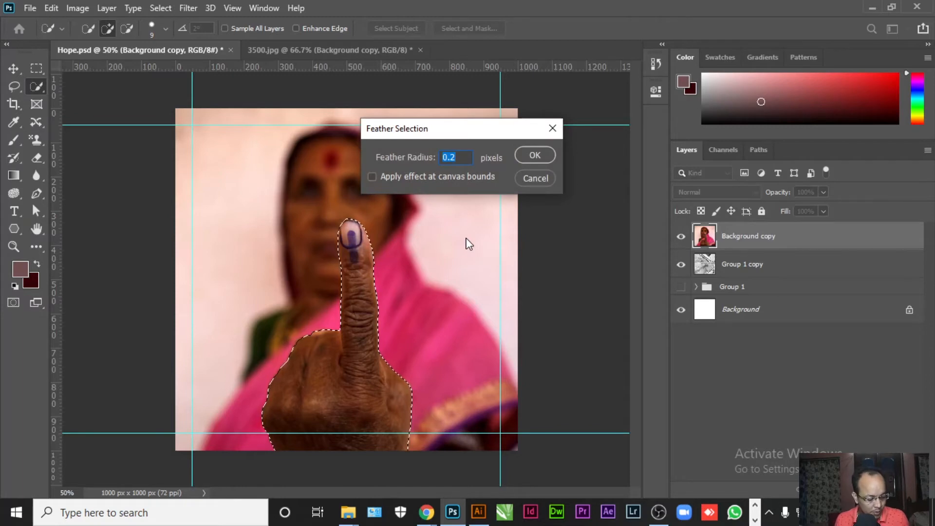
type("1")
left_click(545, 162)
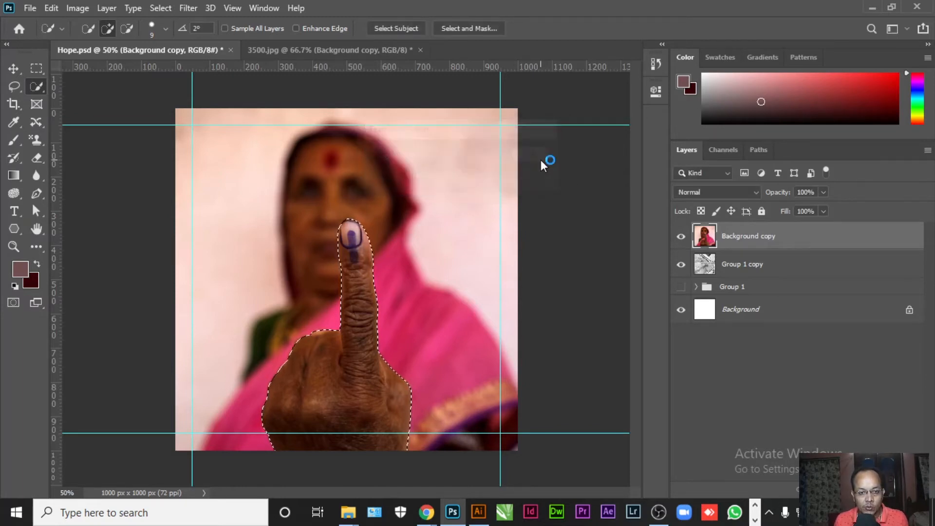
left_click(779, 445)
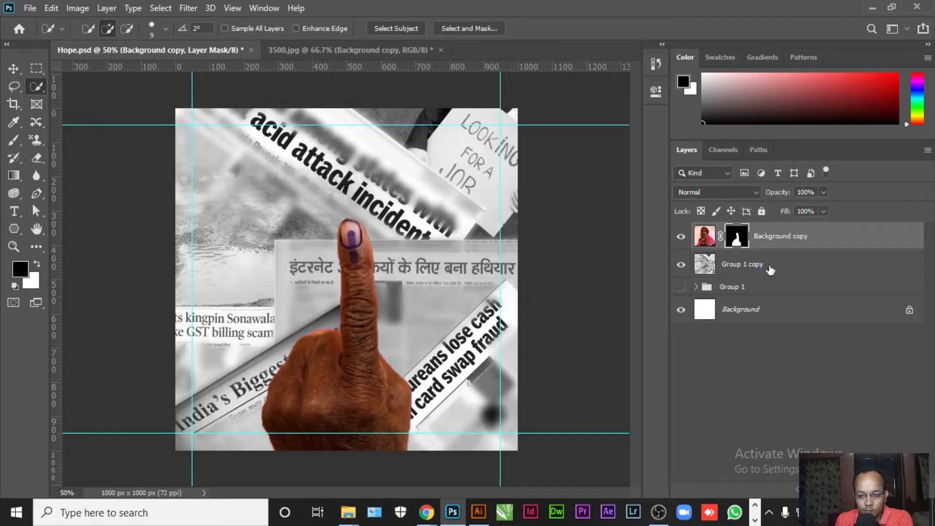
- Darken the collage with an Exposure adjustment layer above Group 1 copy, setting Exposure to -1.72
left_click(788, 271)
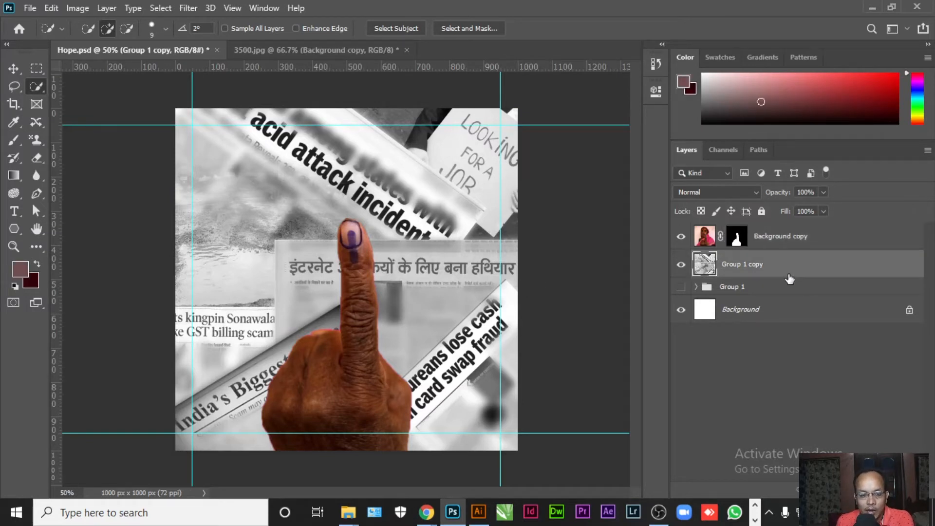
left_click(853, 484)
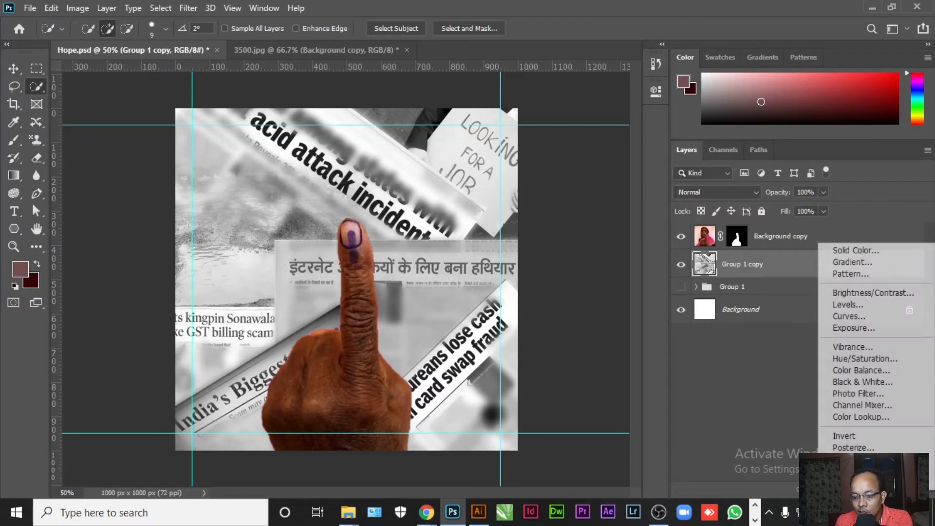
left_click(848, 315)
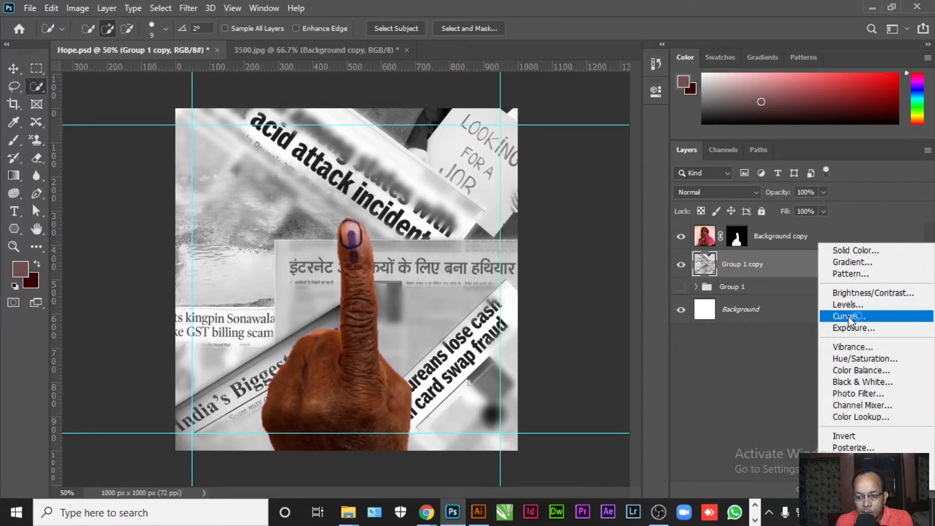
left_click(852, 329)
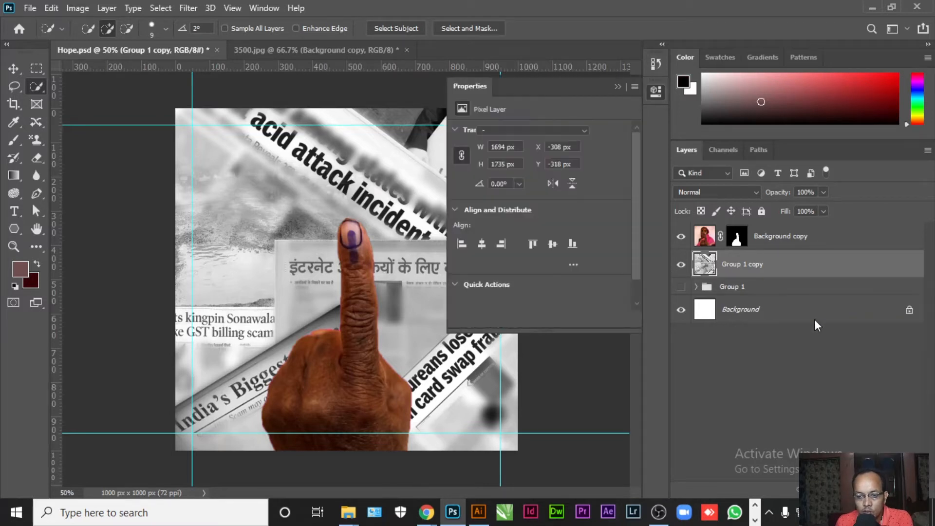
left_click_drag(542, 163, 518, 166)
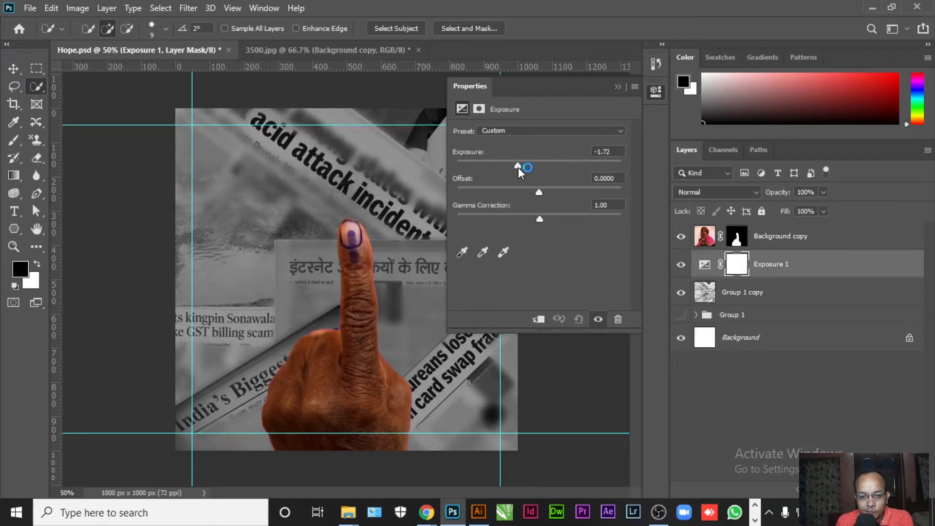
left_click(617, 87)
- Brighten the hand with a Curves adjustment layer limited to its mask by raising the RGB midtones, and save Hope.psd
left_click(736, 242)
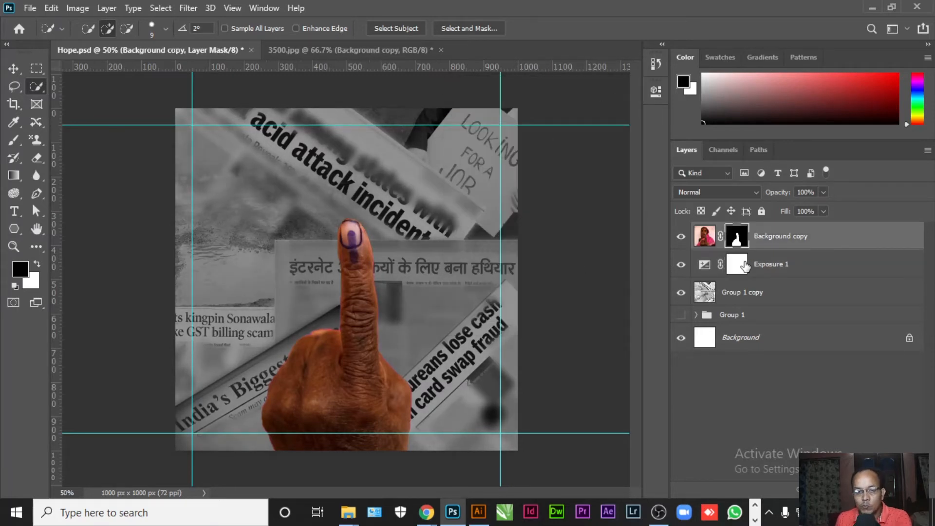
left_click(733, 244, "ctrl")
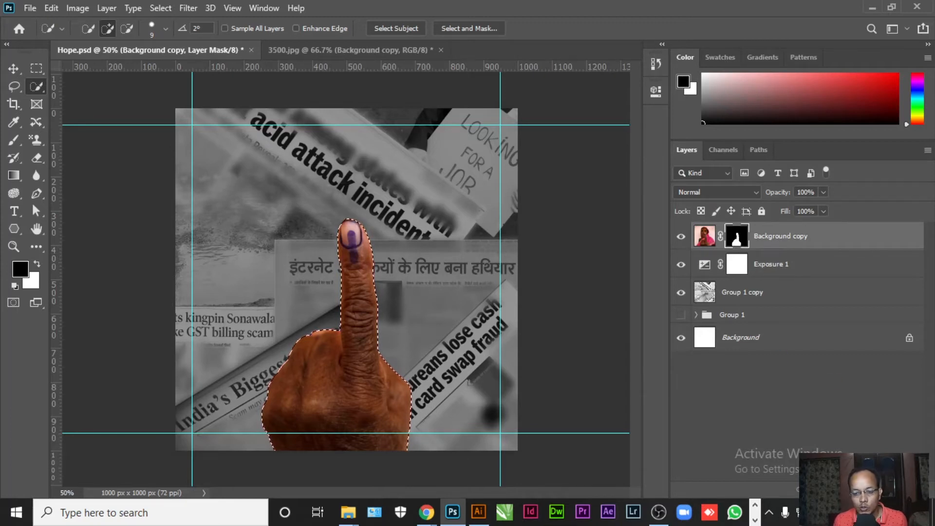
left_click(866, 489)
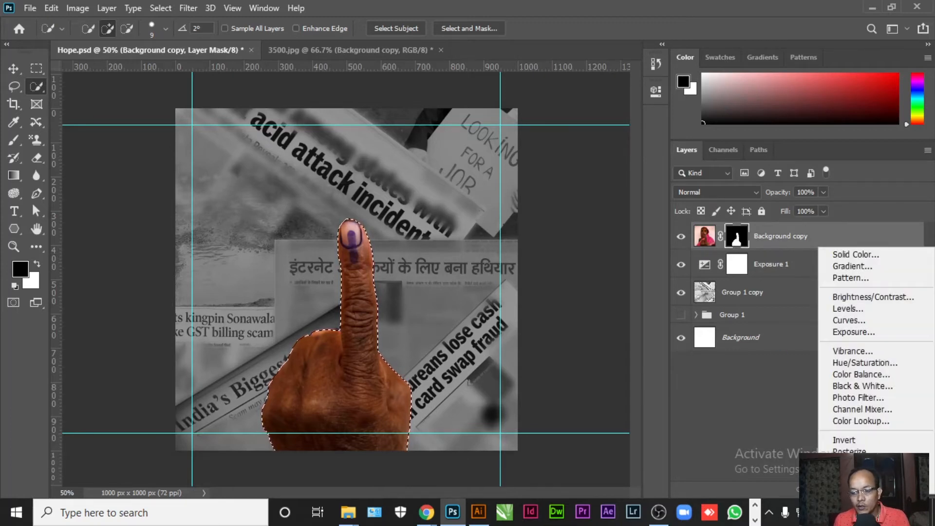
left_click(842, 320)
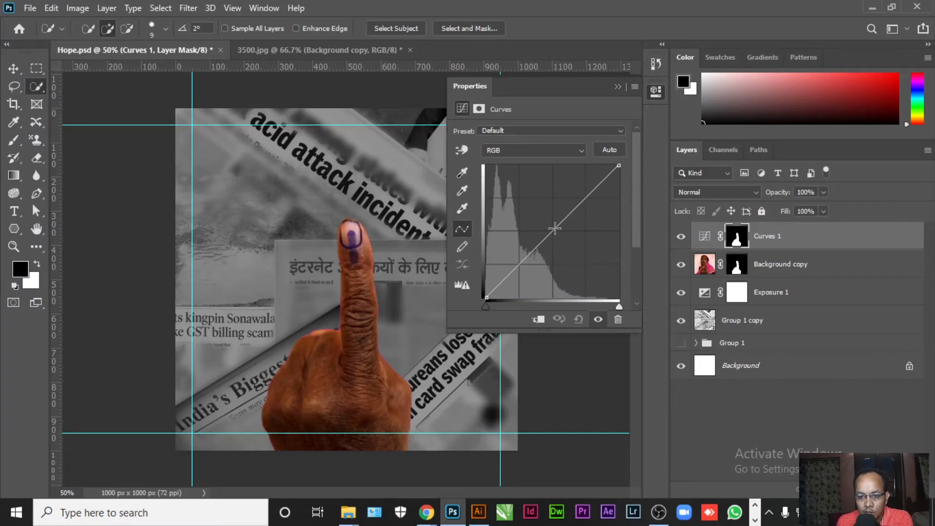
left_click_drag(555, 226, 532, 217)
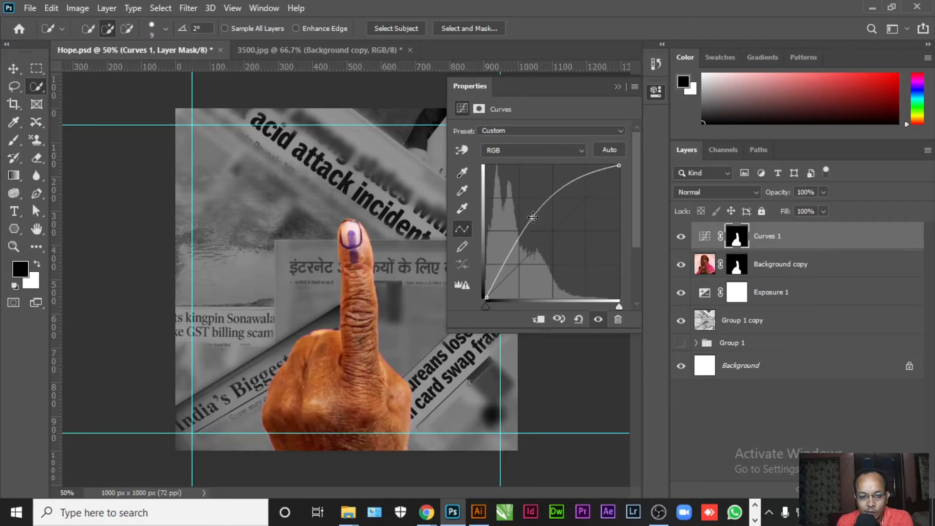
left_click(616, 87)
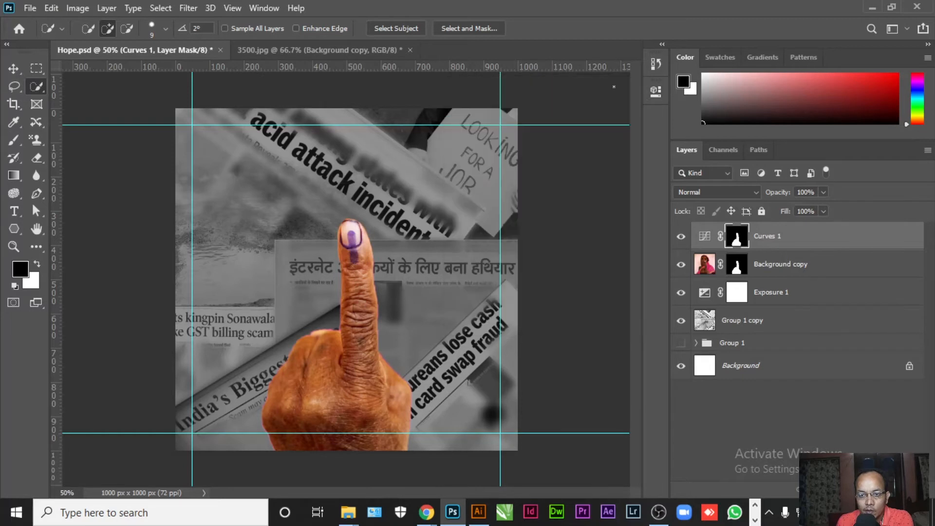
left_click(13, 69)
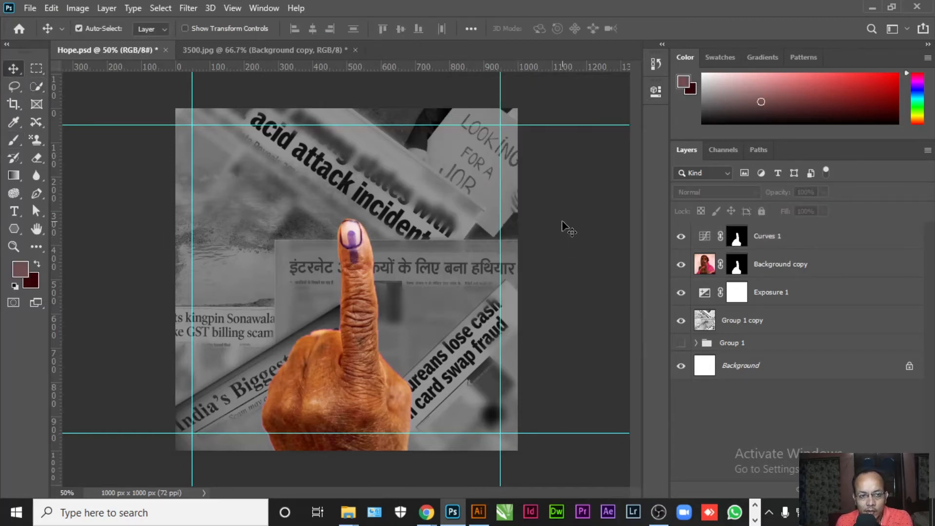
key("ctrl+s")
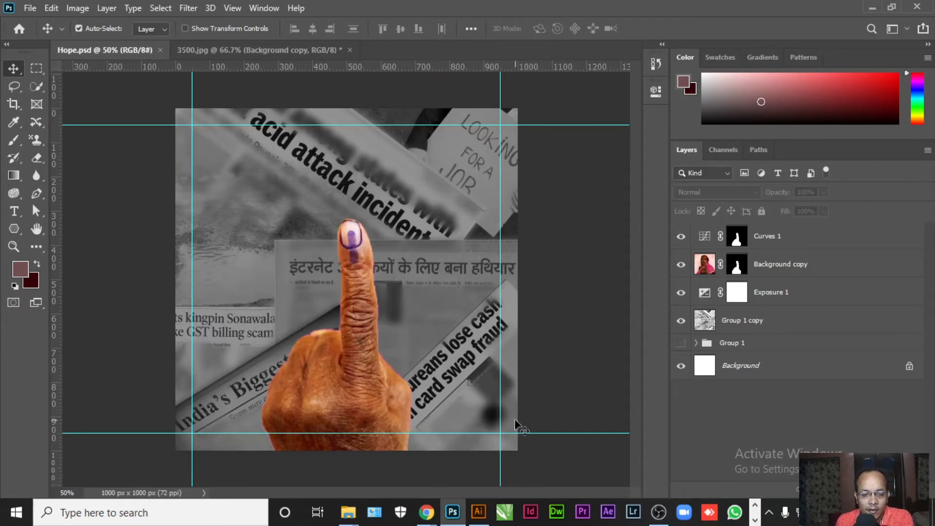
- Copy the sun-rays artwork from Rays.ai in Illustrator, paste it into Hope.psd in Photoshop as a Smart Object, and close the Libraries panel
left_click(479, 511)
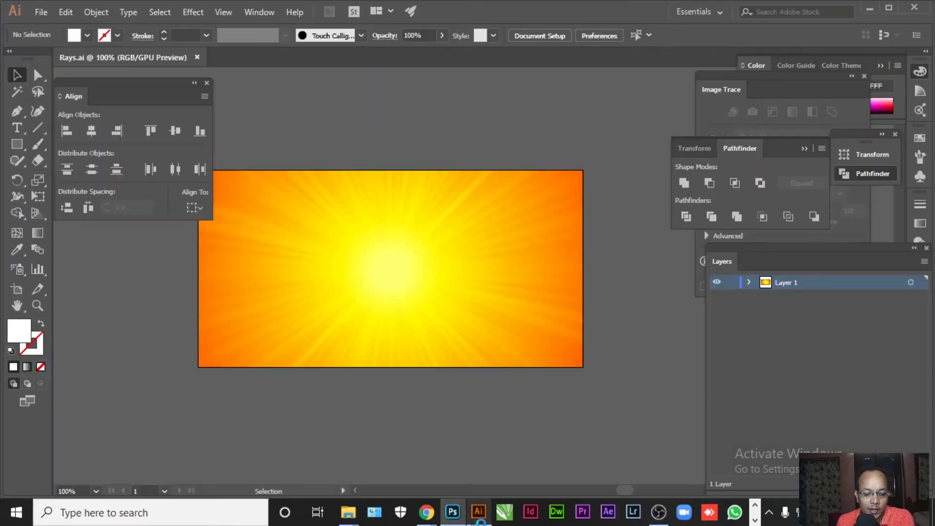
left_click(406, 275)
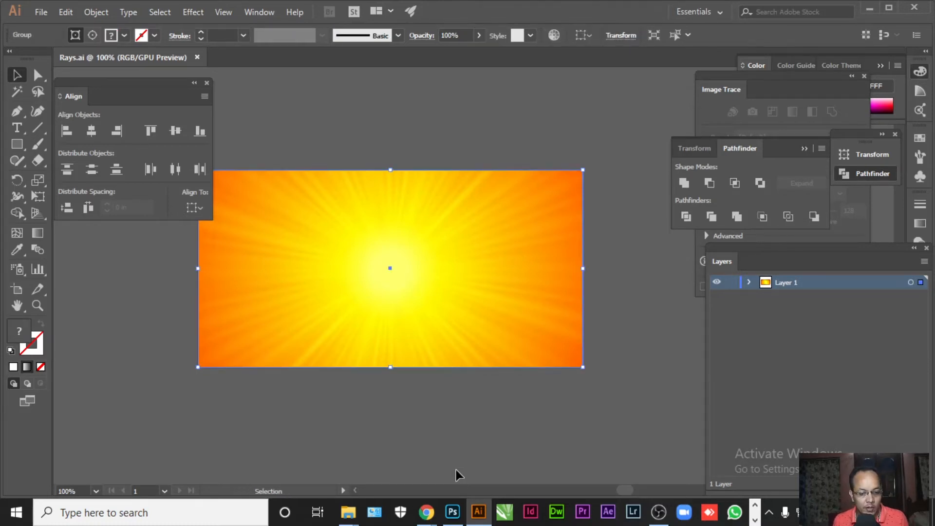
left_click(453, 511)
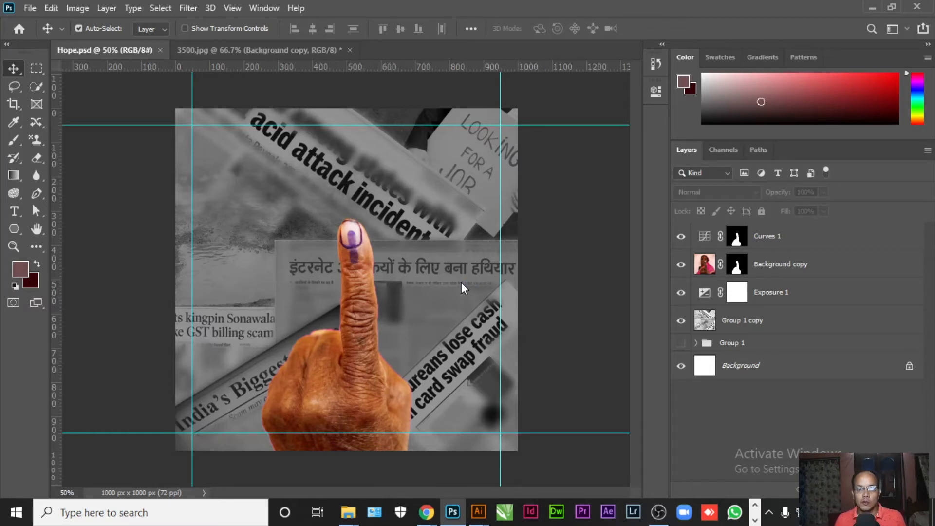
key("ctrl+v")
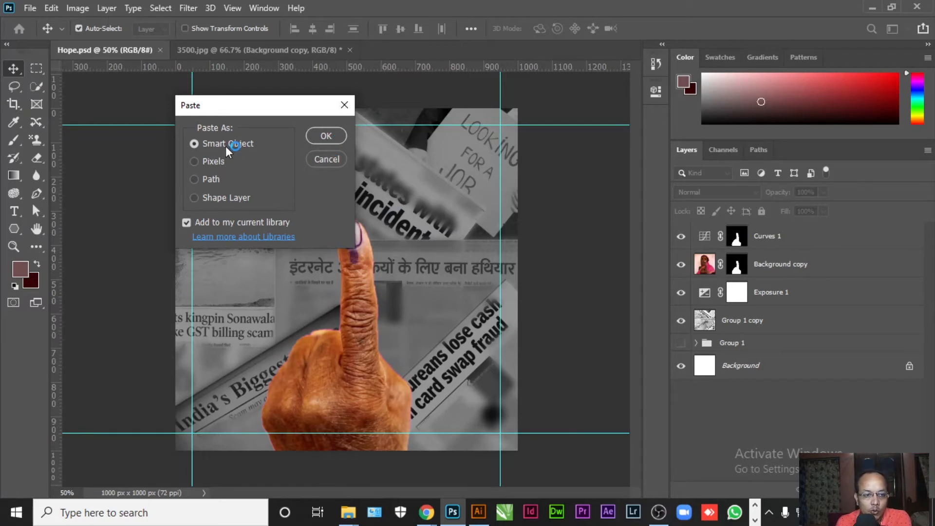
left_click(326, 136)
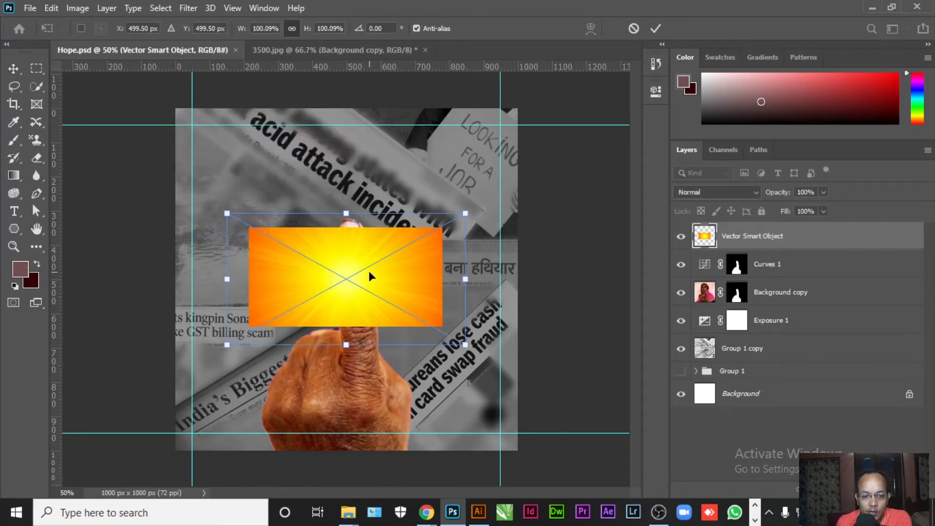
key("Return")
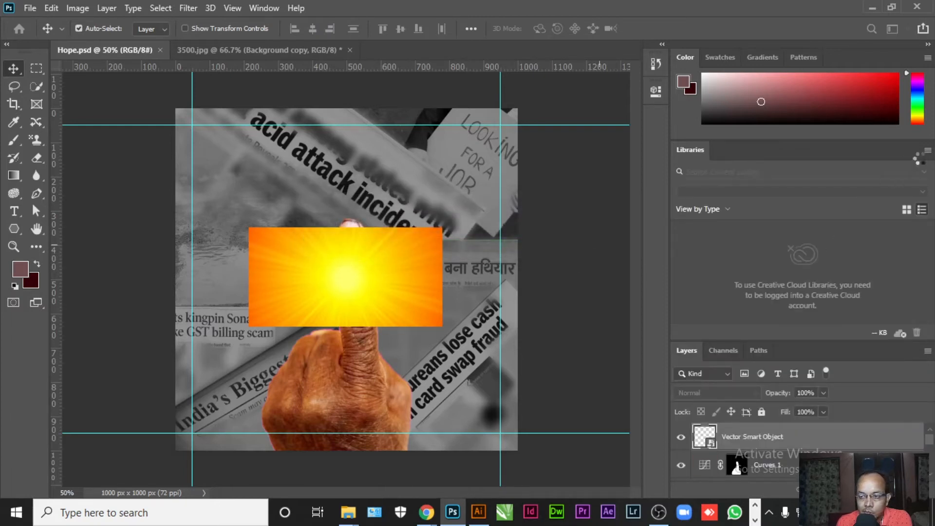
left_click(928, 150)
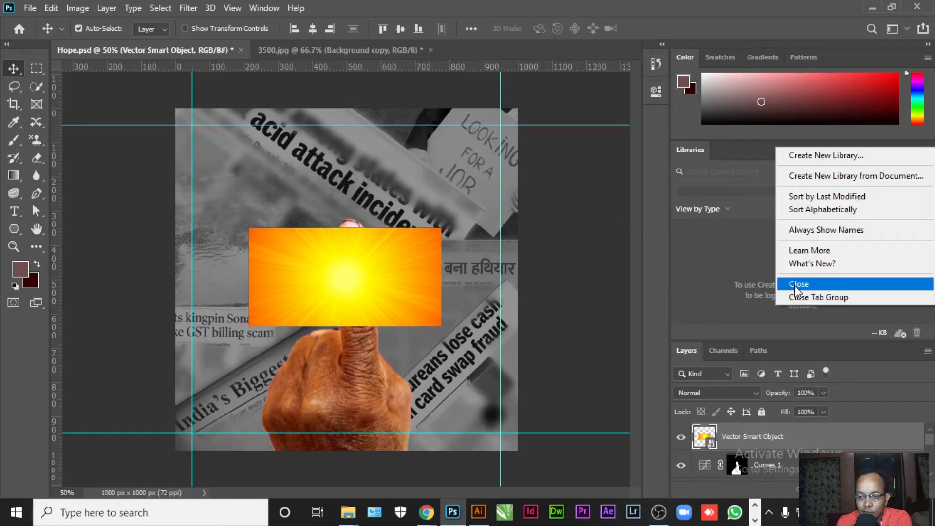
left_click(795, 287)
- Scale the sun-rays smart object to 251.14% and place its layer directly below Group 1 copy
left_click_drag(789, 239, 765, 341)
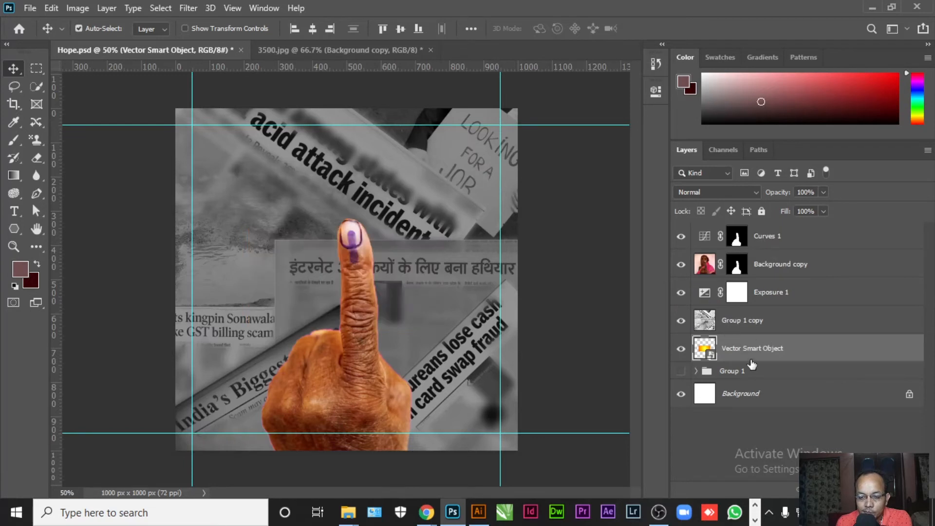
left_click_drag(750, 348, 765, 287)
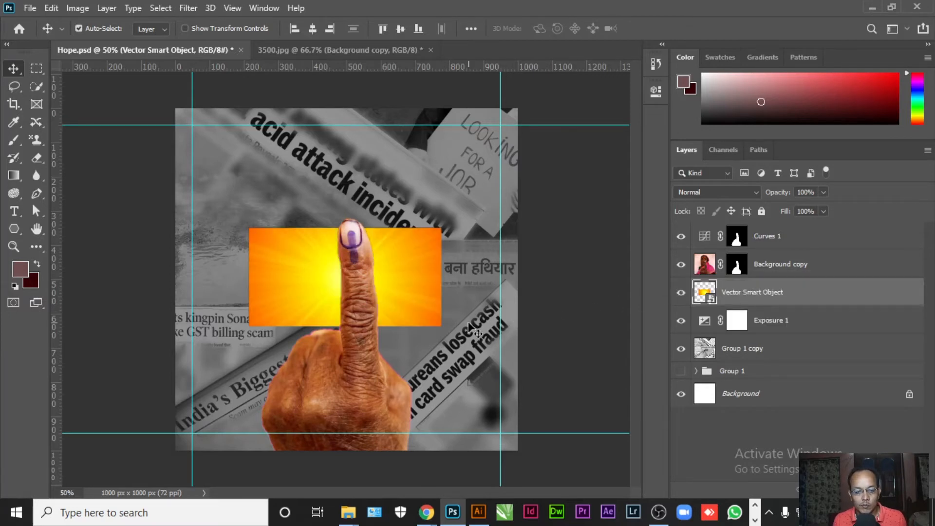
key("ctrl+t")
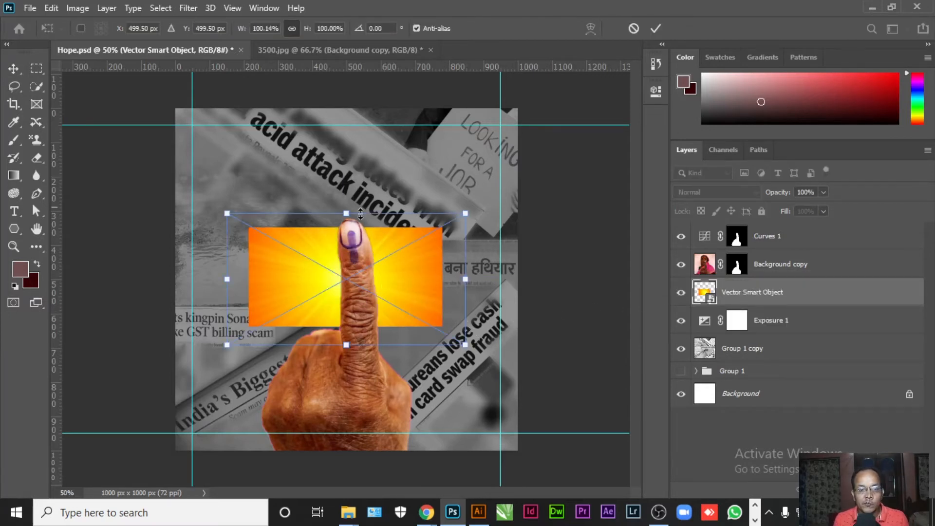
left_click_drag(241, 33, 345, 47)
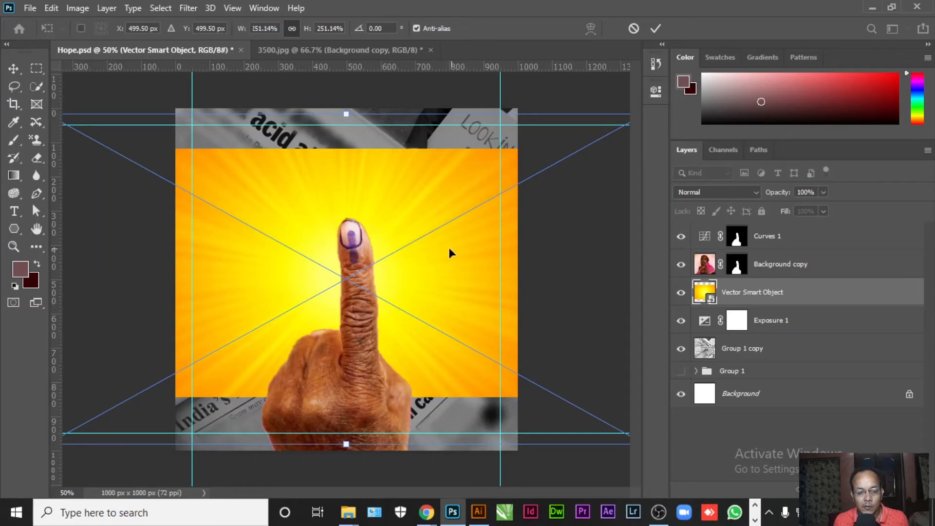
key("Return")
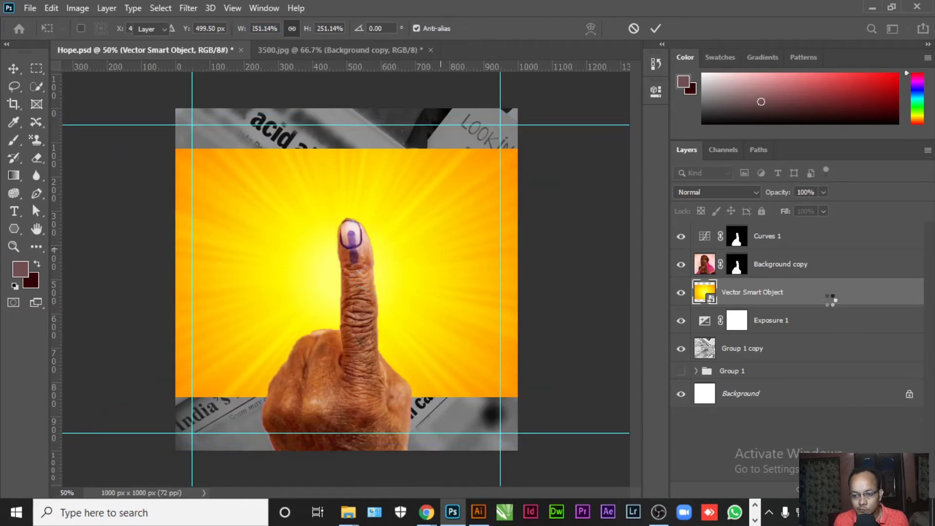
left_click_drag(829, 296, 815, 346)
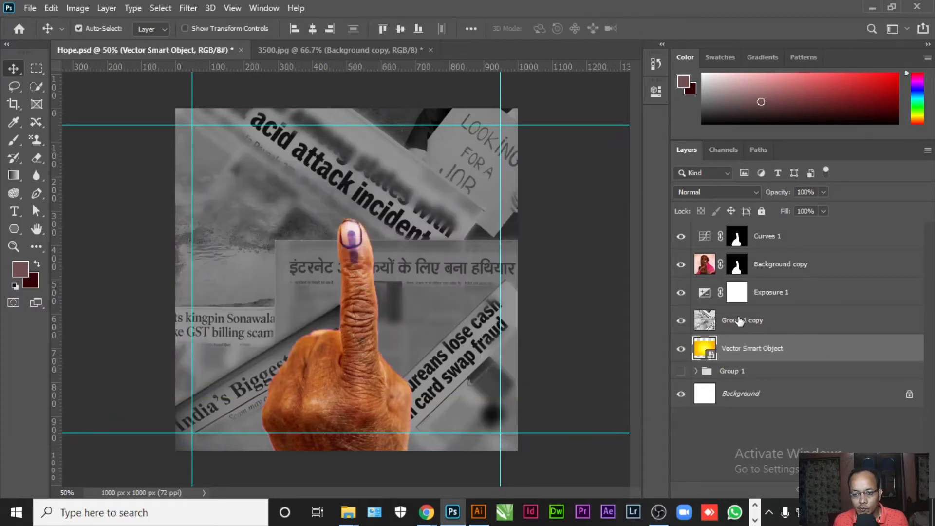
- Add a layer mask to Group 1 copy and apply a black-to-white radial gradient centred on the finger to reveal the rays
left_click(739, 321)
key("ctrl+shift+m")
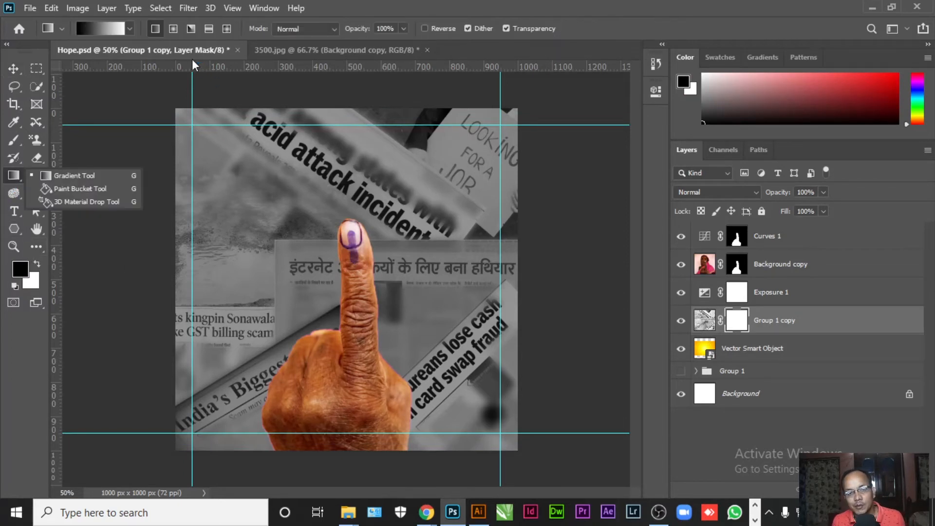
left_click(173, 29)
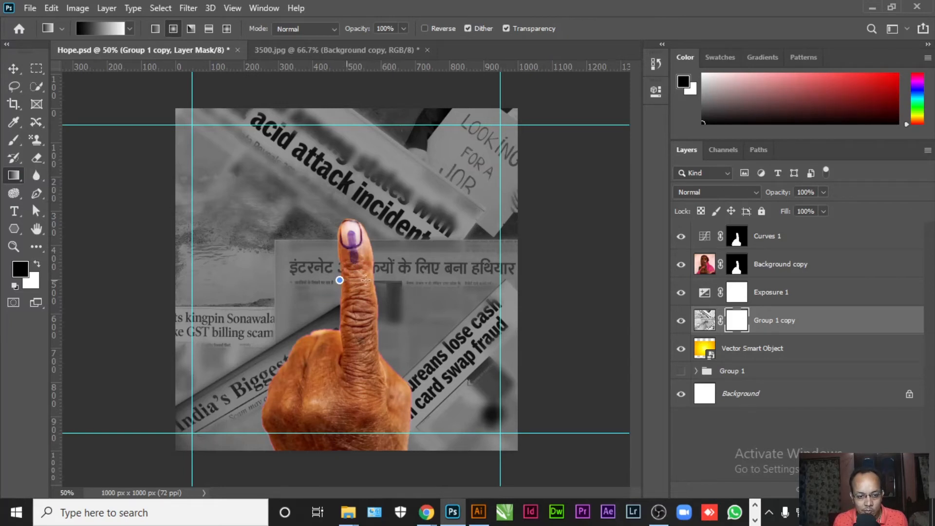
left_click_drag(510, 284, 570, 290)
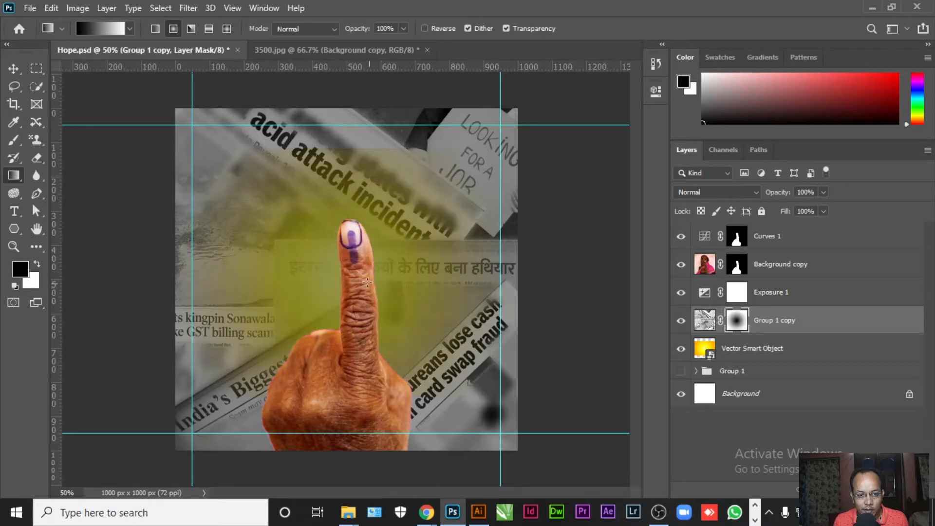
left_click_drag(434, 282, 569, 283)
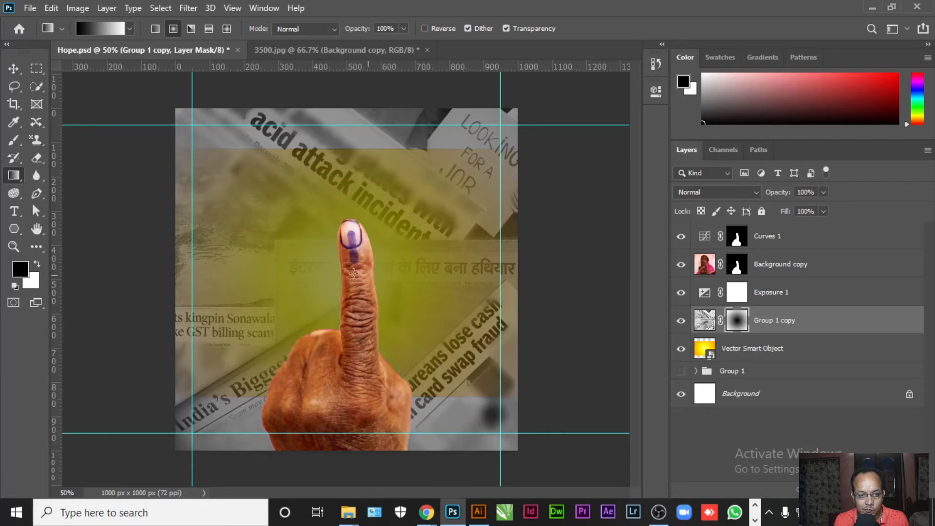
mouse_move(418, 281)
left_mouse_down()
mouse_move(376, 277)
mouse_move(432, 280)
mouse_move(425, 285)
left_mouse_up()
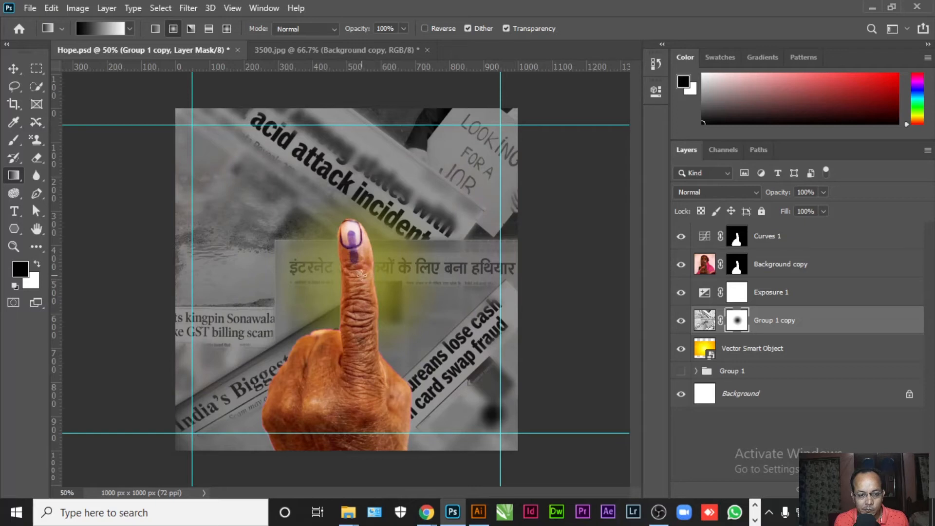
left_click_drag(433, 279, 429, 281)
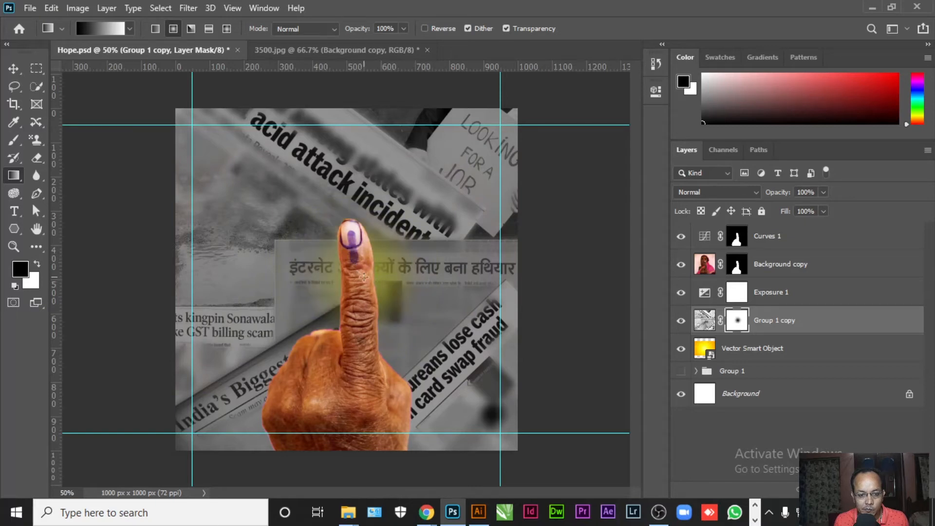
left_click_drag(446, 271, 466, 281)
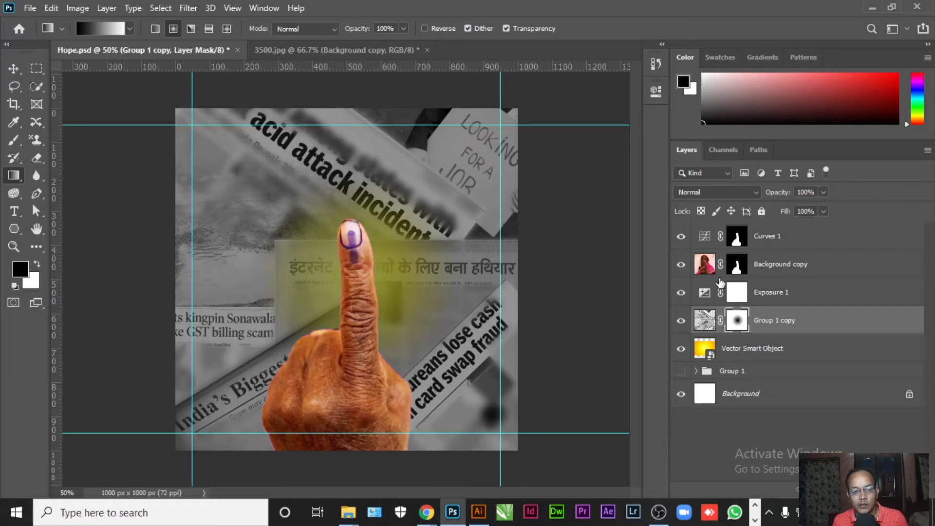
- Add a Curves adjustment layer directly above the sun-rays layer and raise its RGB curve strongly to brighten the rays
left_click(752, 348)
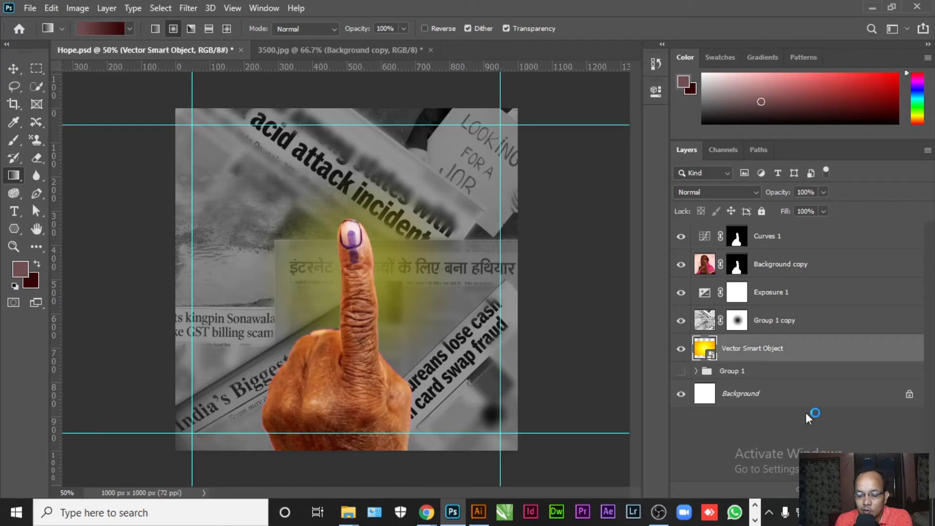
left_click(854, 482)
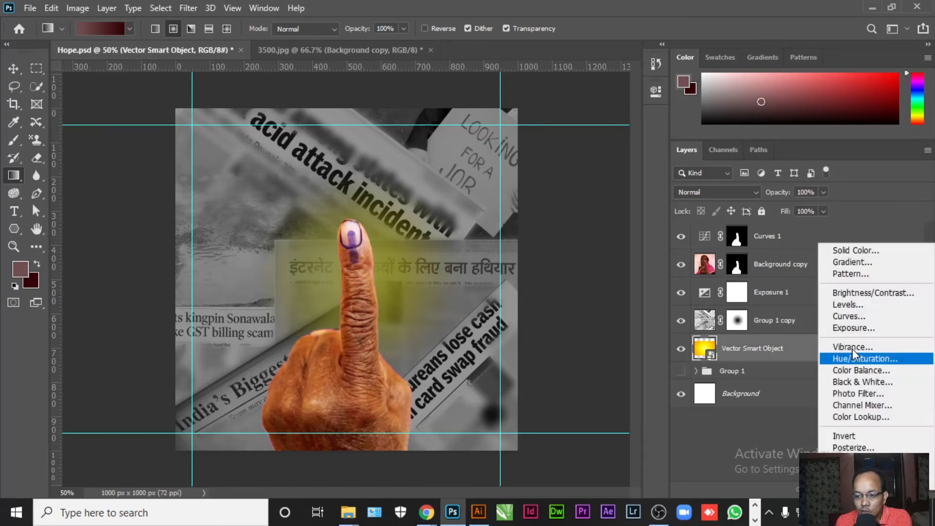
left_click(855, 316)
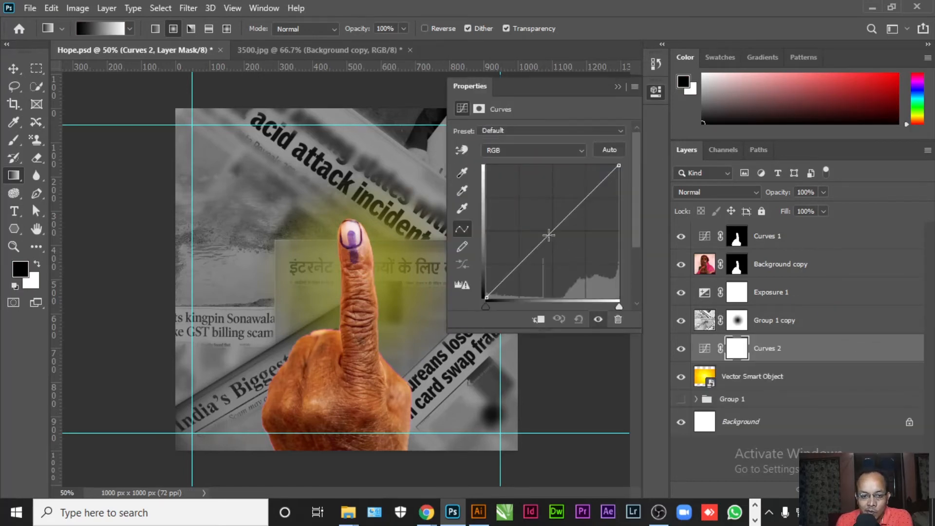
left_click_drag(551, 231, 517, 209)
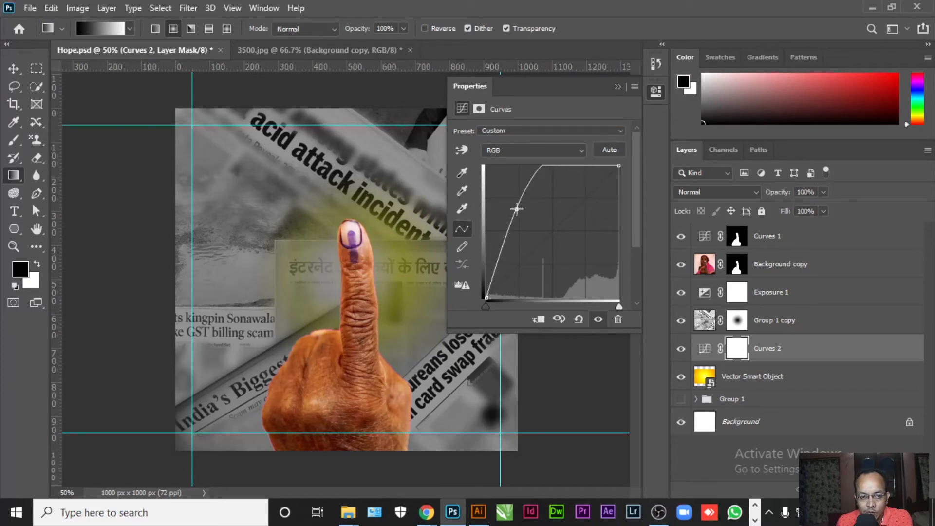
left_click(616, 87)
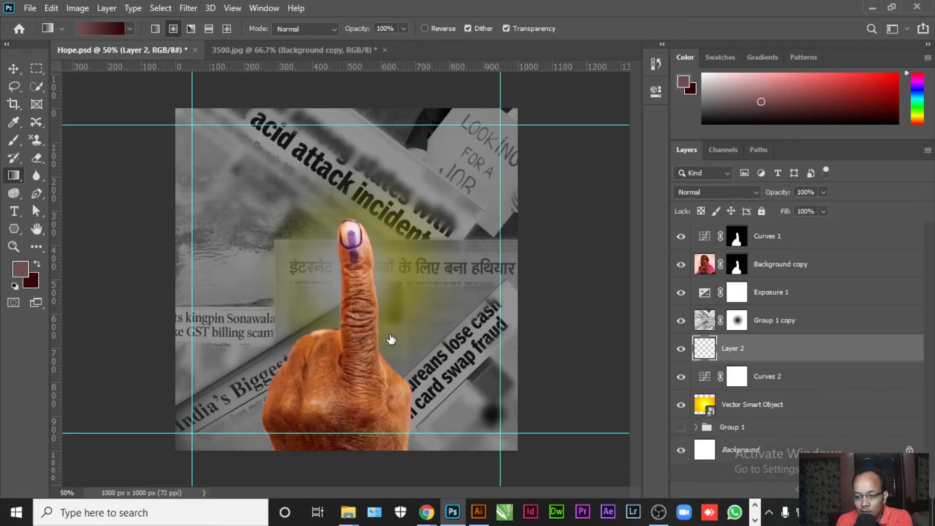
- Set up the Brush tool with a white foreground colour on a new empty layer above the rays' Curves adjustment
left_click(14, 140)
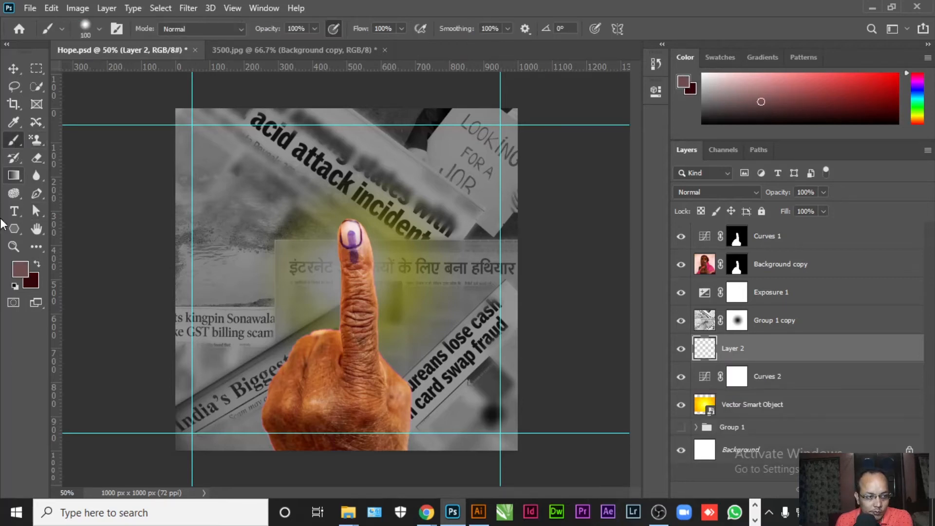
left_click(20, 269)
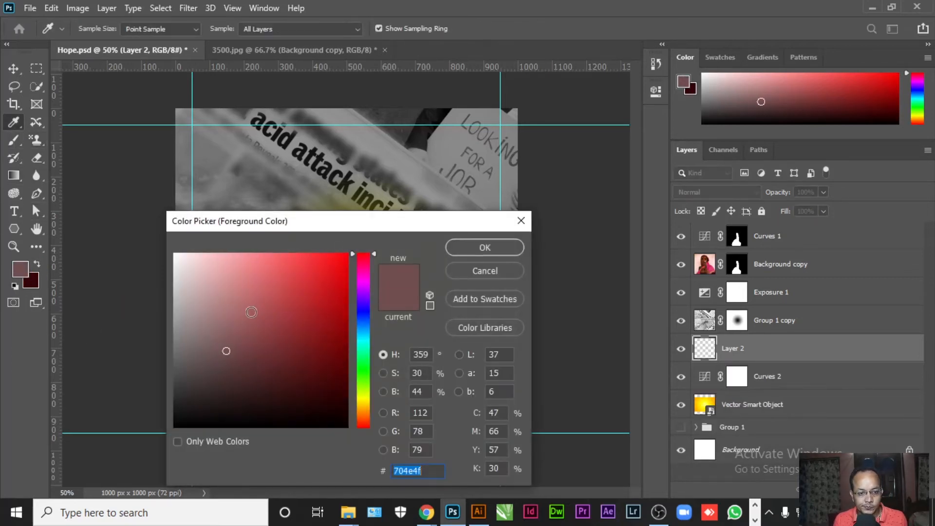
left_click(176, 255)
left_click(430, 305)
left_click(463, 250)
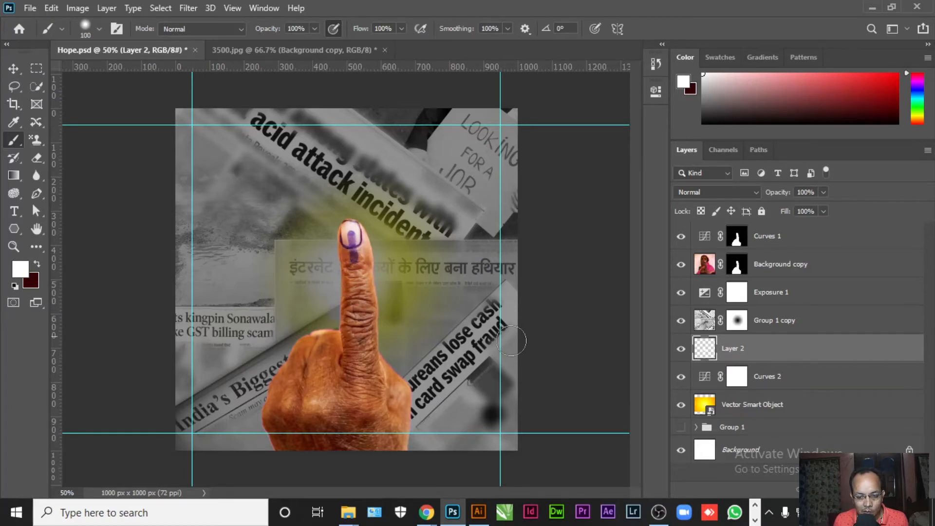
- Try a soft white glow behind the finger on Layer 2 placed above Exposure 1, and delete that layer
mouse_move(779, 354)
left_mouse_down()
mouse_move(776, 282)
mouse_move(779, 295)
left_mouse_up()
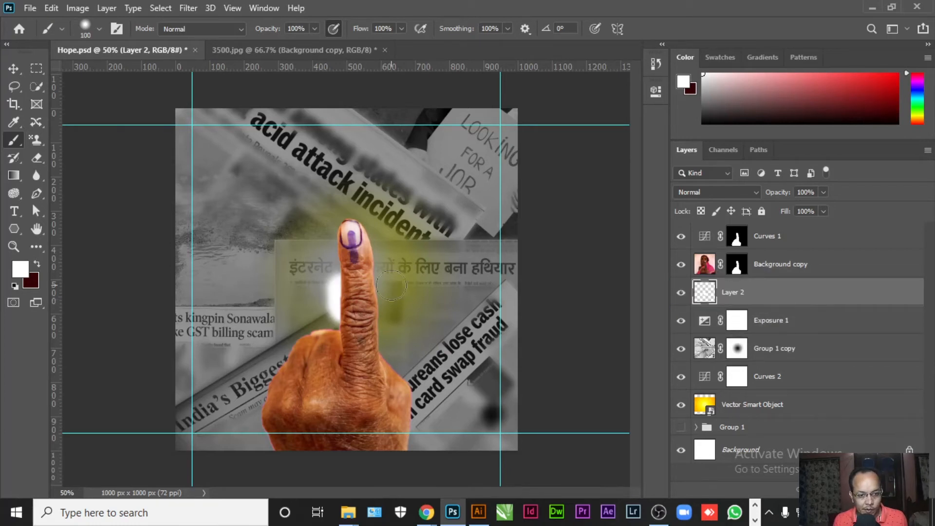
key("ctrl+z")
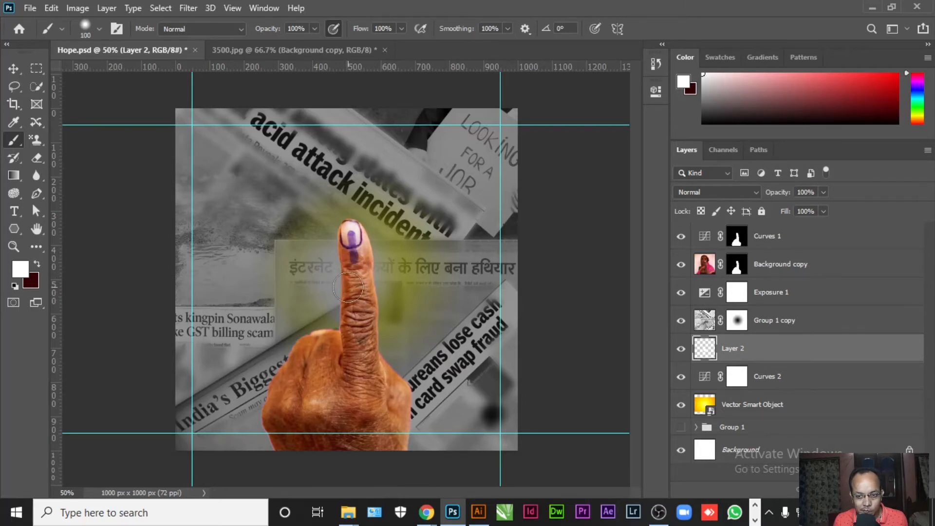
left_click_drag(782, 351, 783, 298)
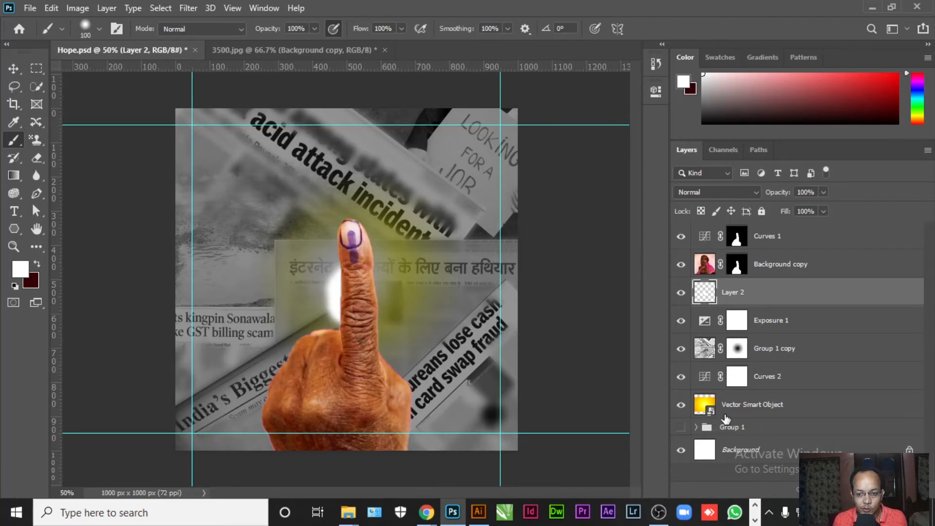
key("Delete")
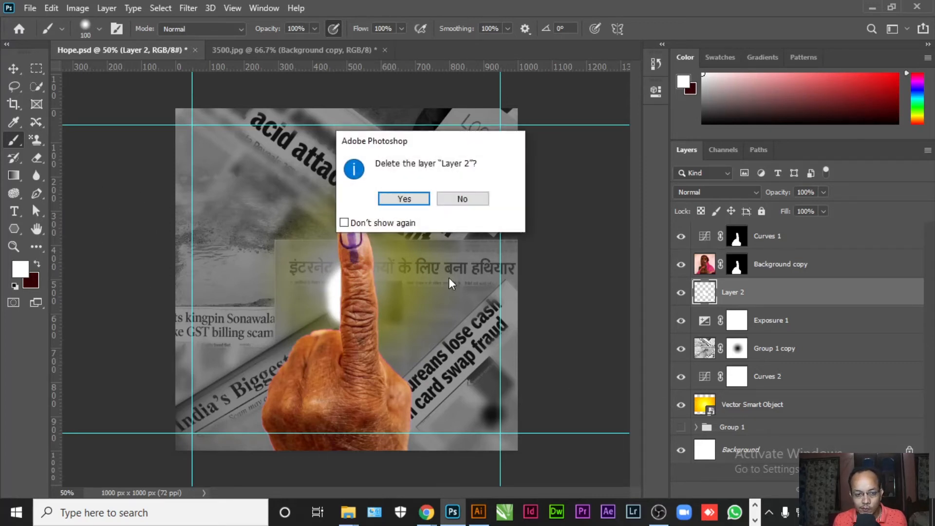
- Delete Layer 2, undo the deletion, and paint a soft white glow behind the upper part of the raised finger
left_click(405, 199)
key("ctrl+z")
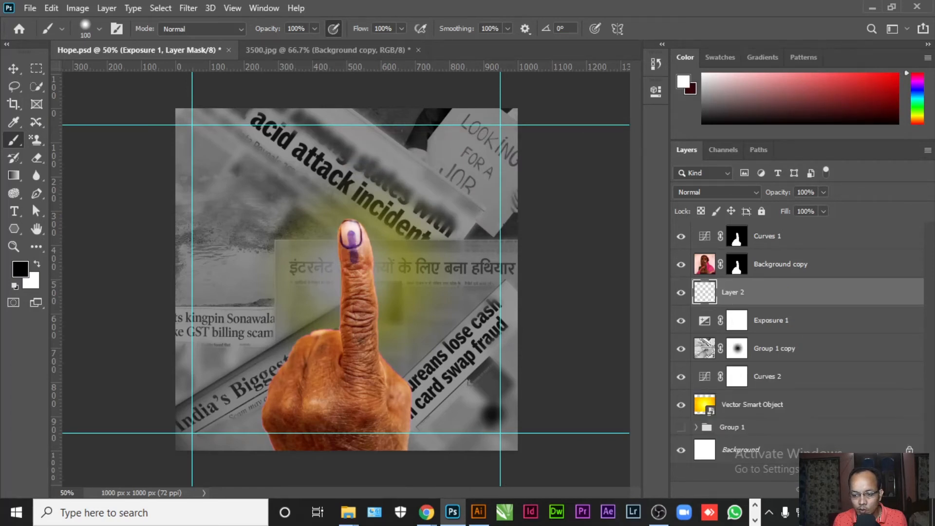
mouse_move(345, 289)
left_mouse_down()
mouse_move(356, 314)
mouse_move(370, 281)
mouse_move(361, 286)
mouse_move(353, 267)
mouse_move(362, 265)
mouse_move(350, 280)
mouse_move(359, 267)
mouse_move(349, 256)
mouse_move(364, 263)
mouse_move(348, 238)
mouse_move(371, 246)
mouse_move(348, 234)
mouse_move(363, 240)
mouse_move(359, 278)
mouse_move(353, 286)
mouse_move(363, 251)
mouse_move(324, 293)
mouse_move(370, 306)
mouse_move(366, 297)
mouse_move(306, 321)
mouse_move(346, 293)
mouse_move(348, 274)
mouse_move(363, 296)
left_mouse_up()
- Reduce the brush to 54% opacity and 38% flow, and extend the white glow down both sides of the finger on Layer 2
left_click(315, 28)
left_click_drag(315, 46, 292, 72)
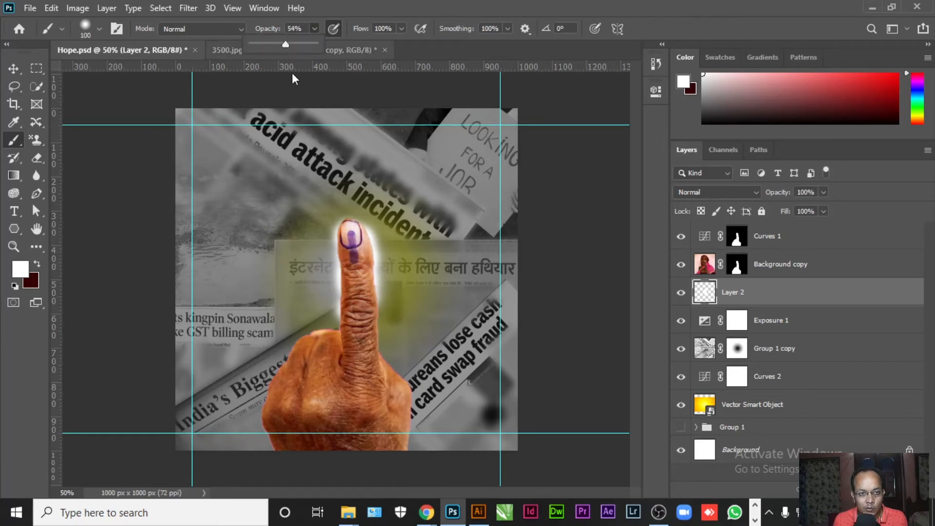
left_click(324, 309)
key("ctrl+z")
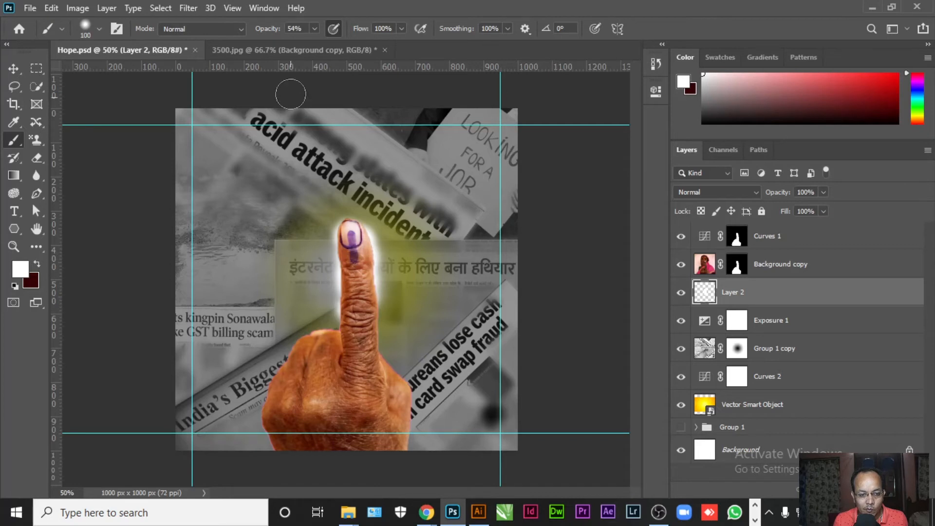
left_click(402, 28)
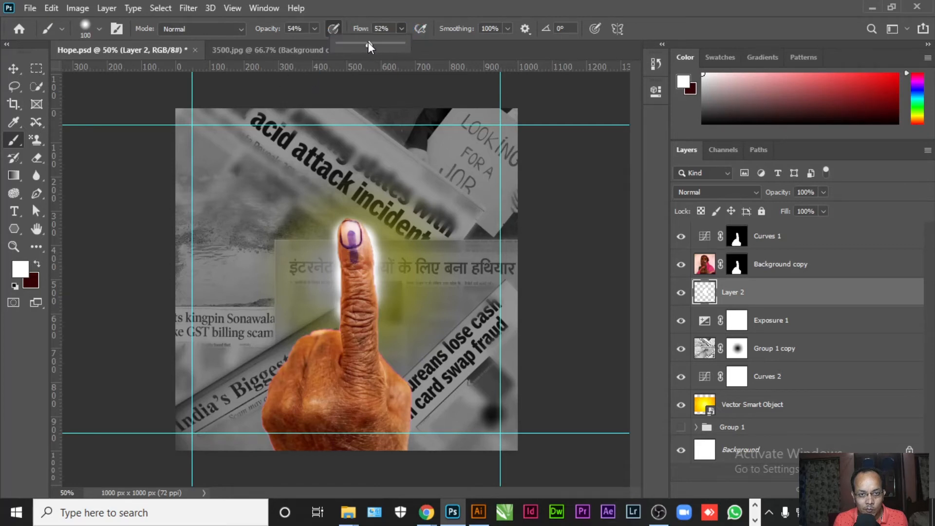
left_click(331, 325)
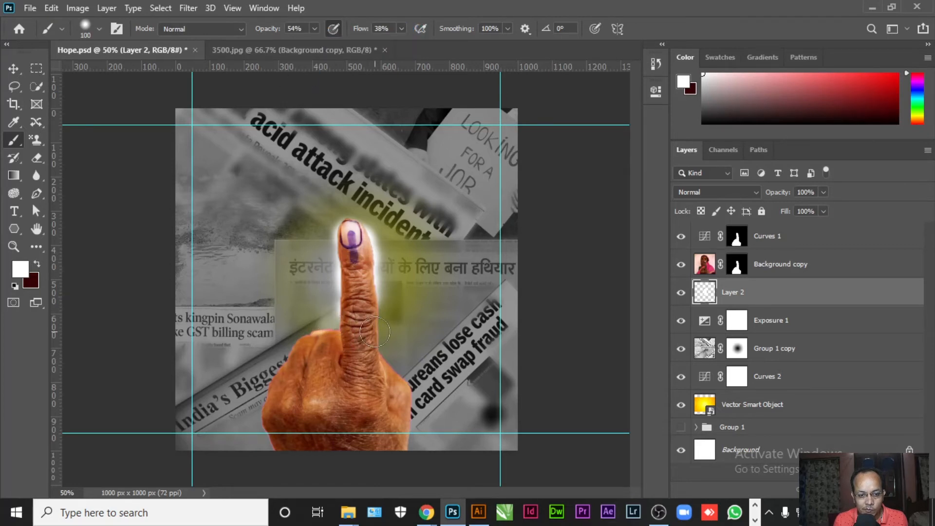
mouse_move(385, 321)
left_mouse_down()
mouse_move(326, 324)
mouse_move(314, 306)
mouse_move(335, 314)
mouse_move(334, 304)
mouse_move(343, 324)
mouse_move(341, 317)
mouse_move(325, 343)
mouse_move(308, 336)
mouse_move(275, 356)
left_mouse_up()
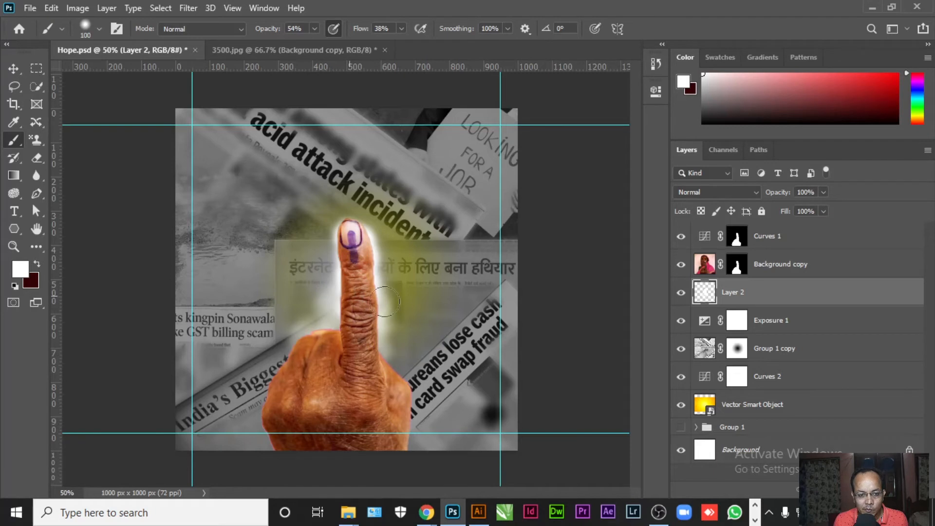
- Try the background with the Group 1 copy layer hidden and the original Group 1 shown, toggling the Exposure 1 adjustment off and on
key("v")
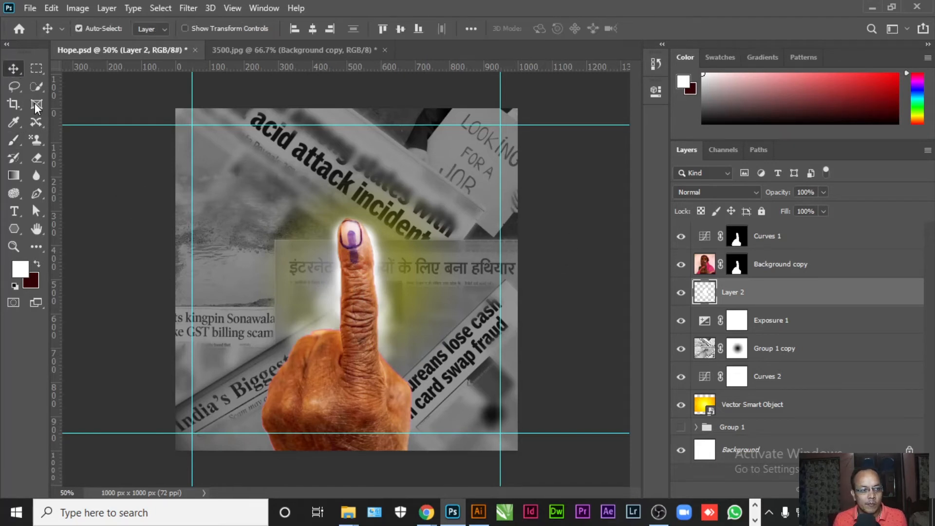
left_click(539, 262)
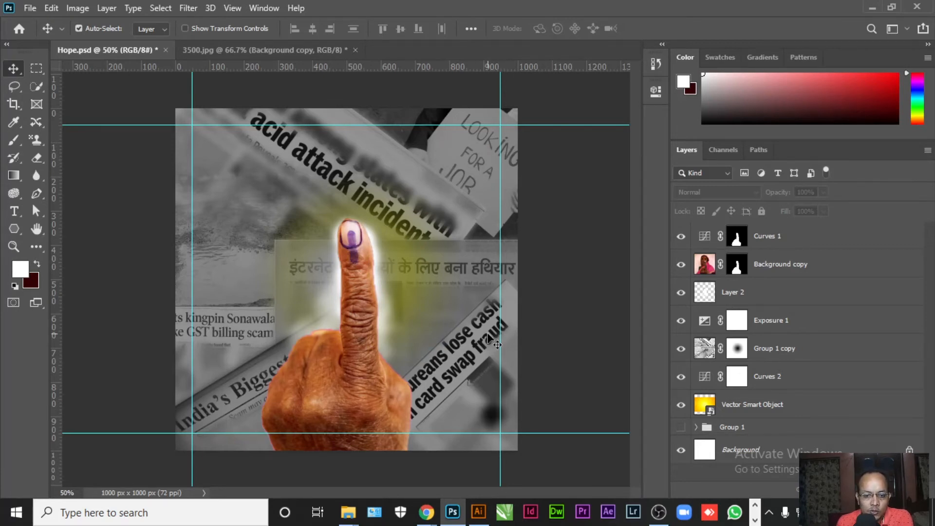
left_click(233, 390)
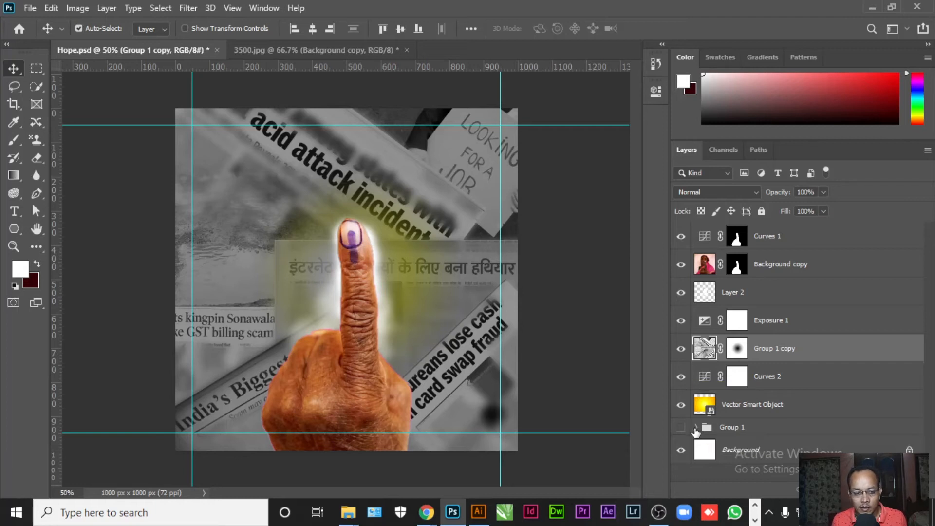
left_click(681, 348)
left_click(681, 320)
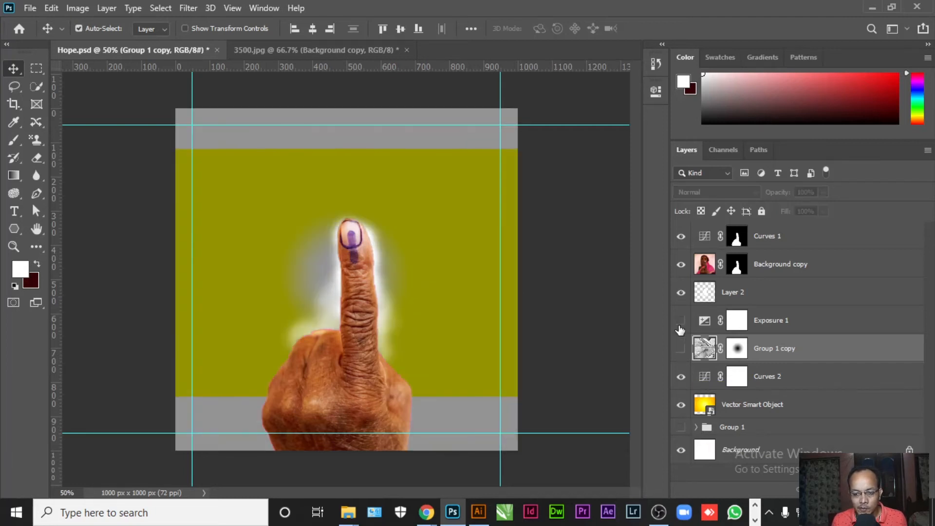
left_click(680, 426)
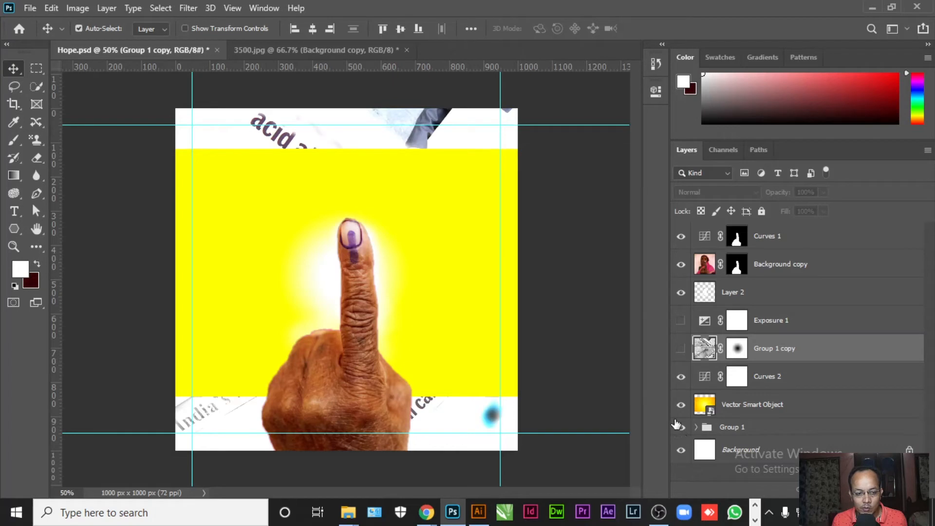
left_click(681, 320)
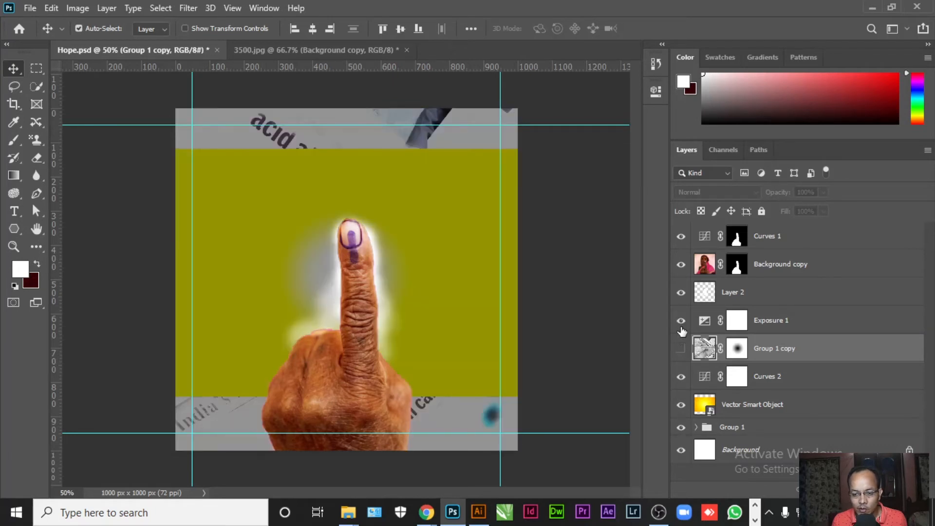
- Try placing the Vector Smart Object layer below Group 1, and undo the reordering and the layer visibility changes
left_click_drag(799, 405, 794, 439)
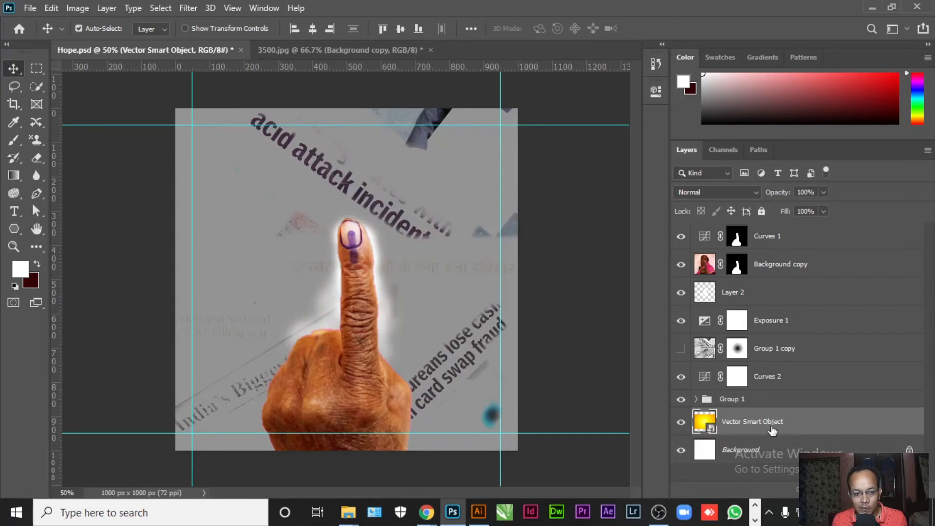
key("ctrl+z")
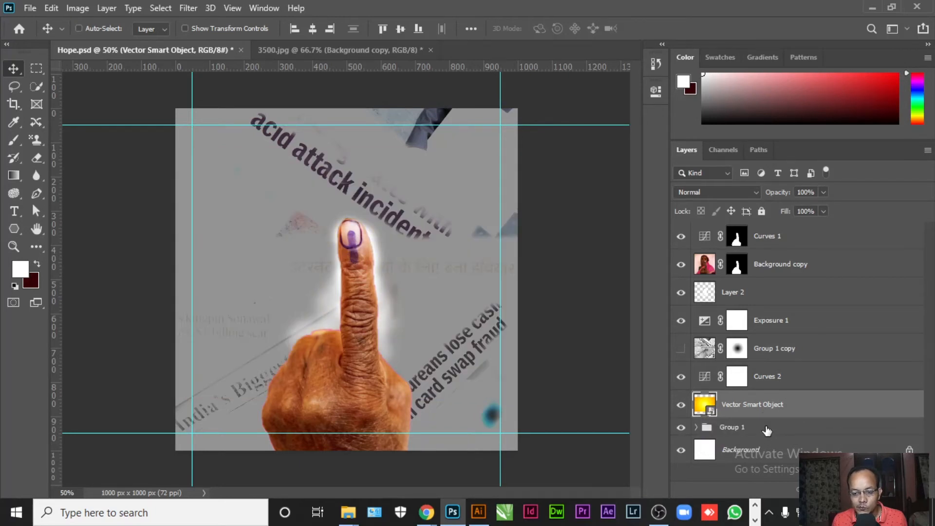
key("ctrl+z")
key("ctrl")
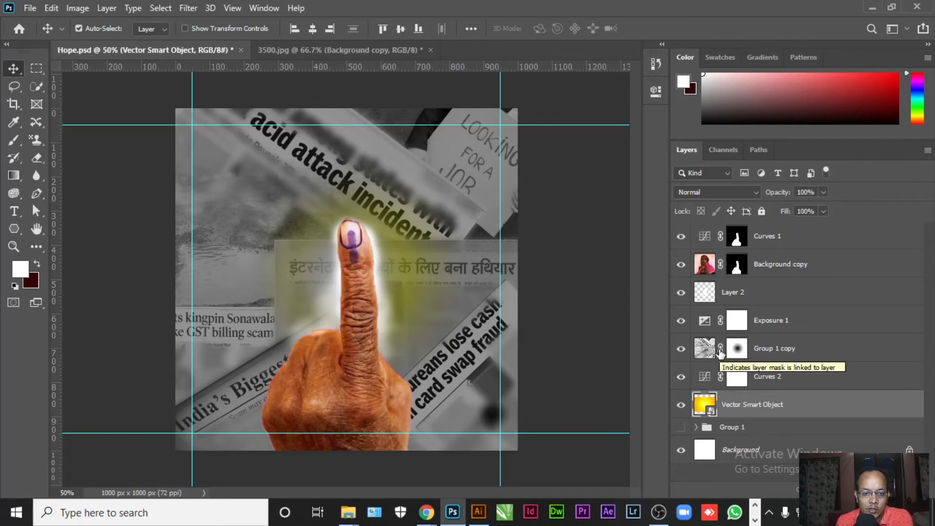
- Deselect all layers and save Hope.psd
left_click(464, 231)
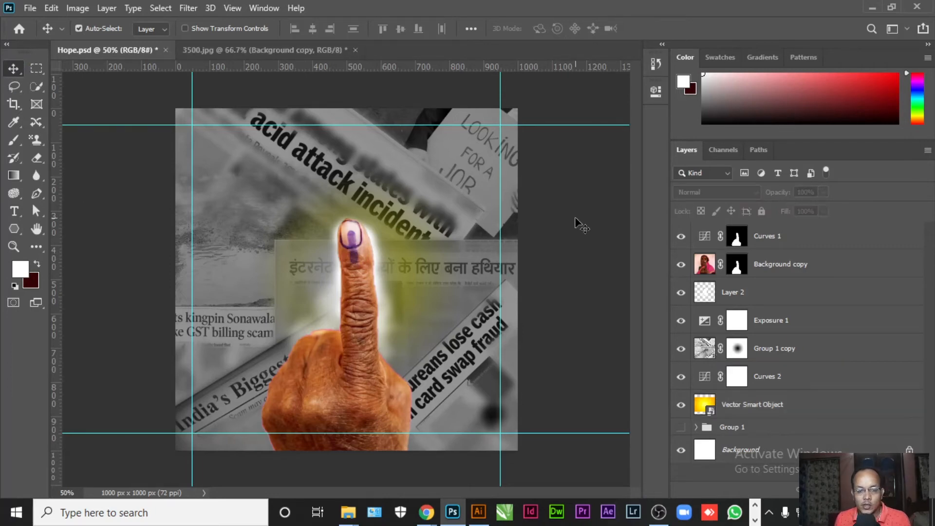
key("ctrl+s")
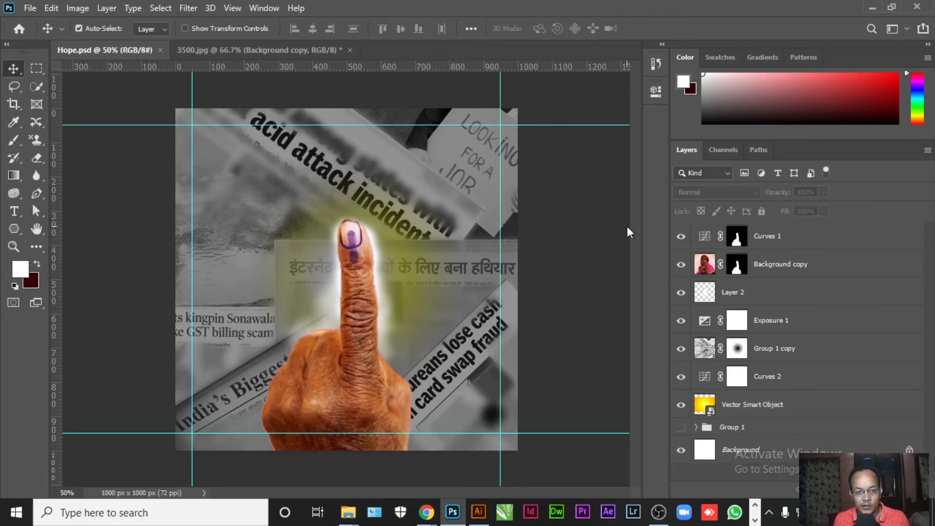
- Switch to the Content folder, open New Text Document, cut its whole quote to the clipboard, and close the file without saving
key("alt+Tab")
key("alt+Tab")
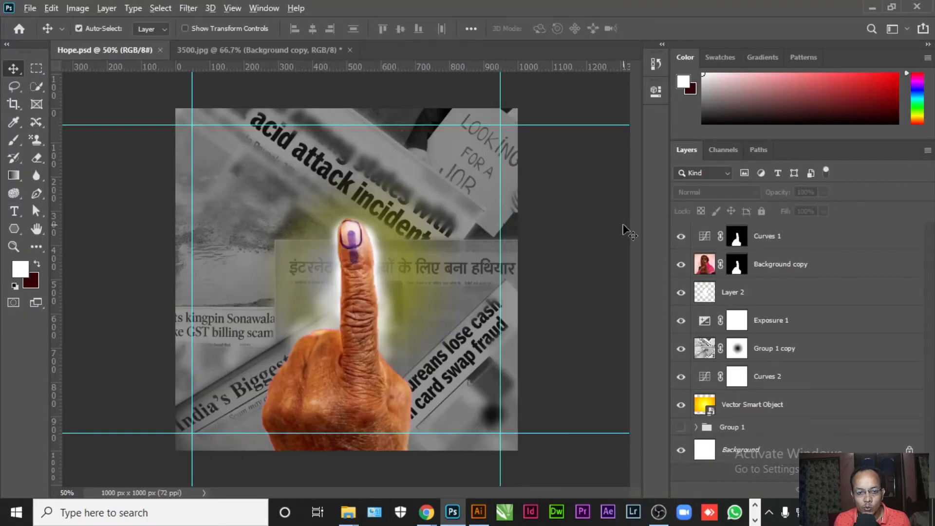
key("alt+Tab")
left_click(611, 186)
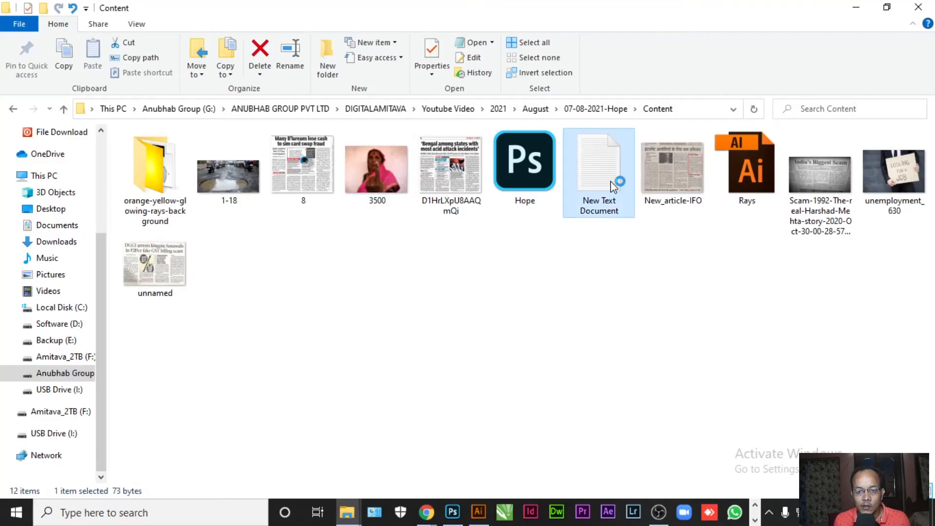
left_click_drag(637, 359, 233, 364)
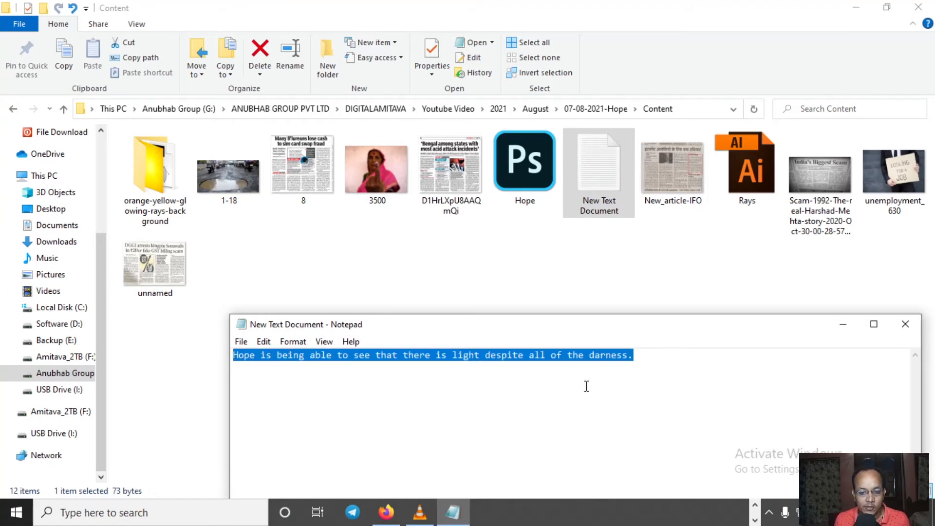
key("Delete")
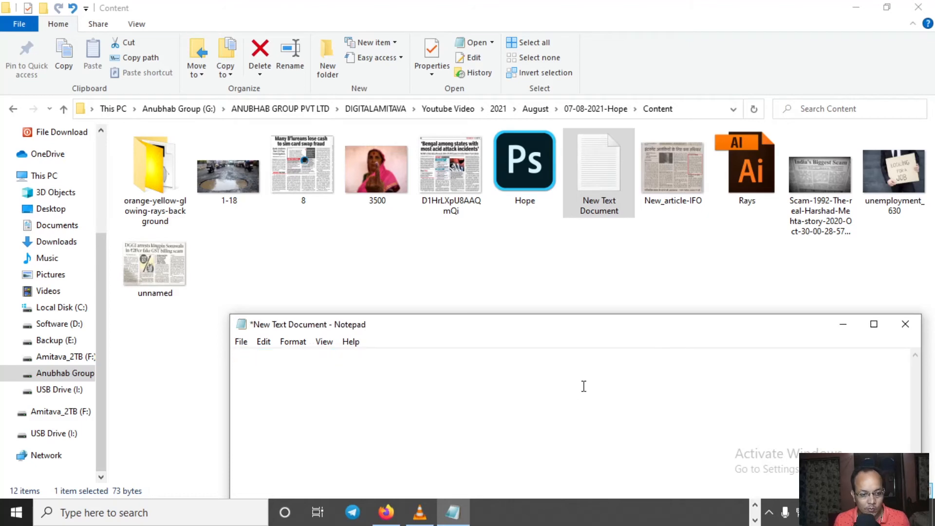
left_click(907, 325)
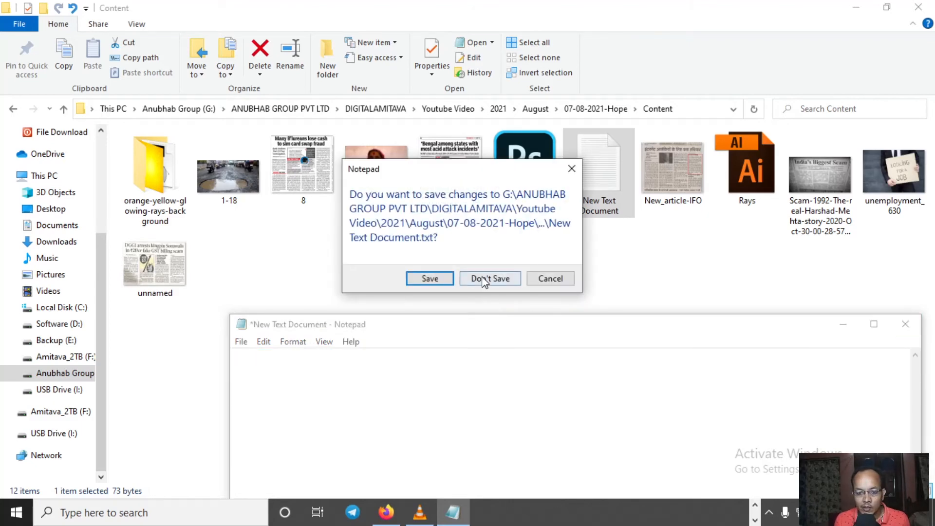
left_click(488, 277)
- Switch back to Photoshop and paste the quote as a new horizontal text layer over the upper part of the poster
left_click(460, 515)
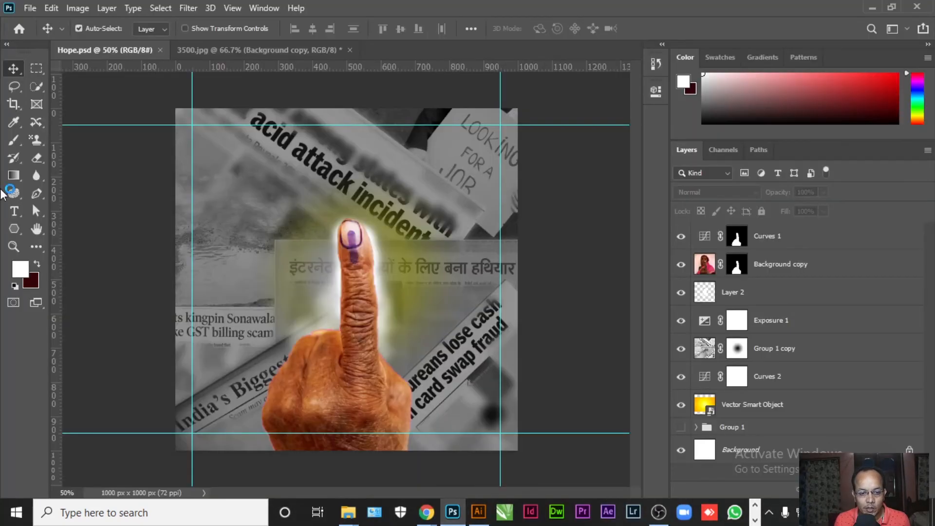
left_click(13, 220)
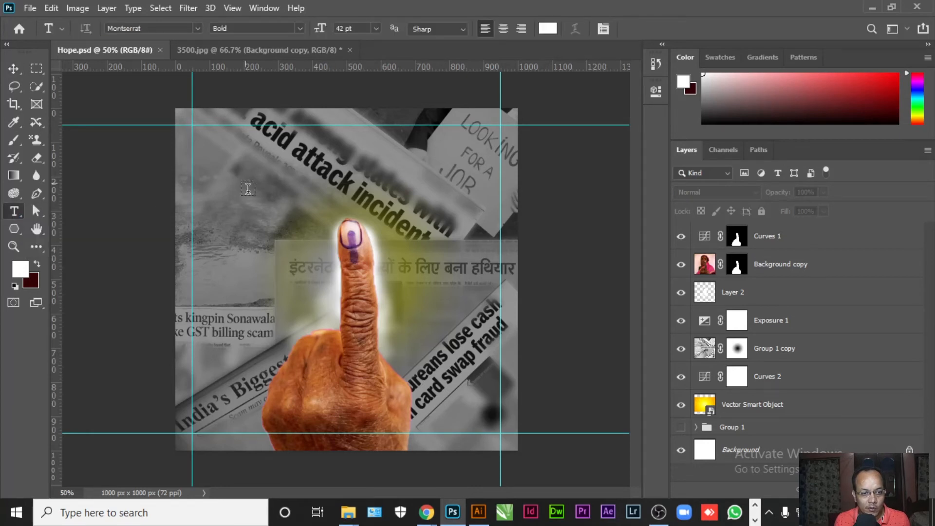
left_click(246, 180)
key("ctrl+v")
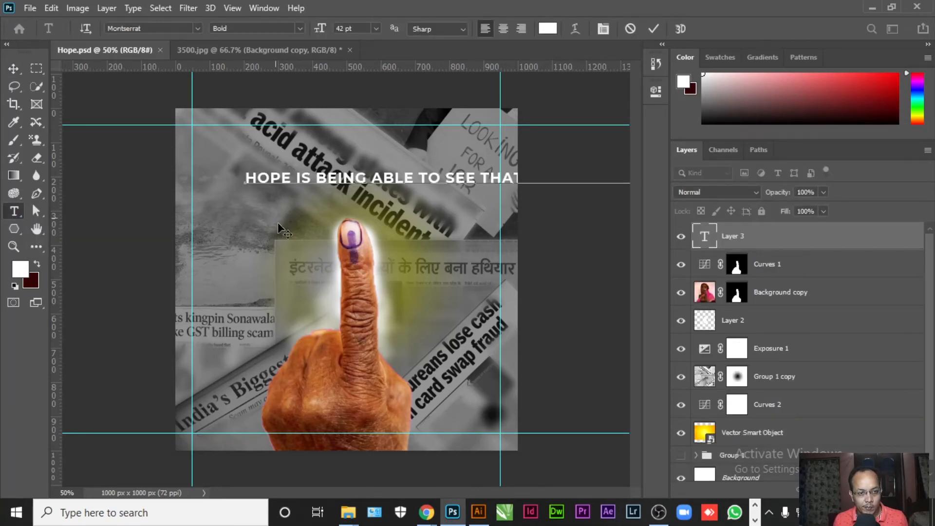
- Set the whole quote in Impact Regular at 93 pt and move it beside the fingertip, on its right
key("ctrl+a")
left_click(182, 28)
type("impac")
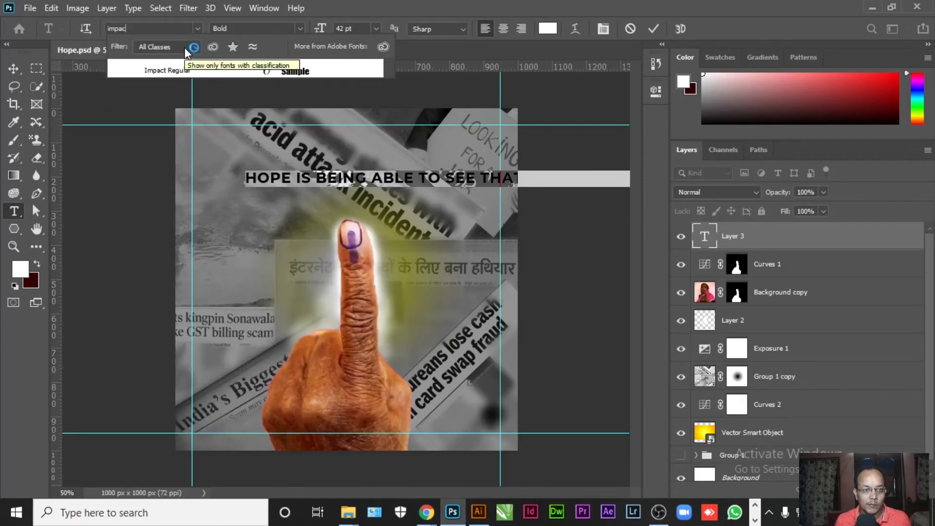
left_click(204, 74)
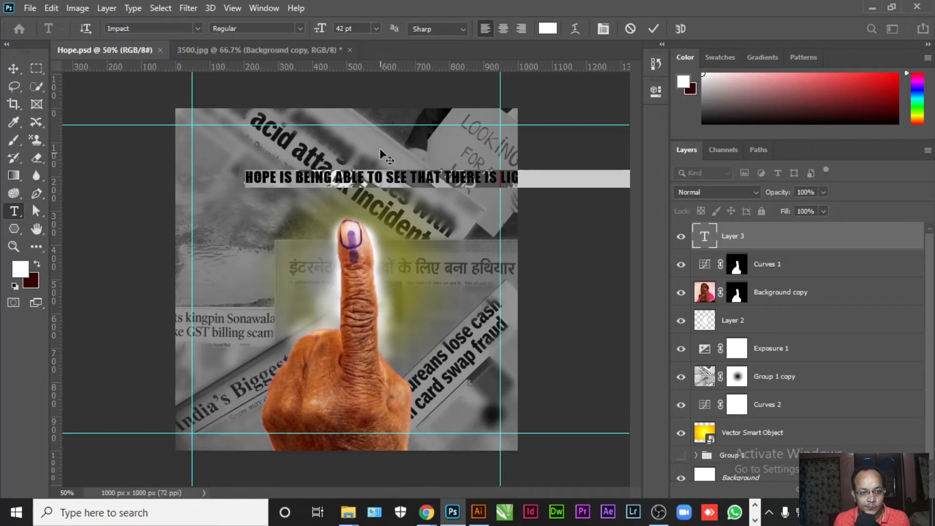
left_click_drag(320, 30, 327, 30)
left_click(13, 69)
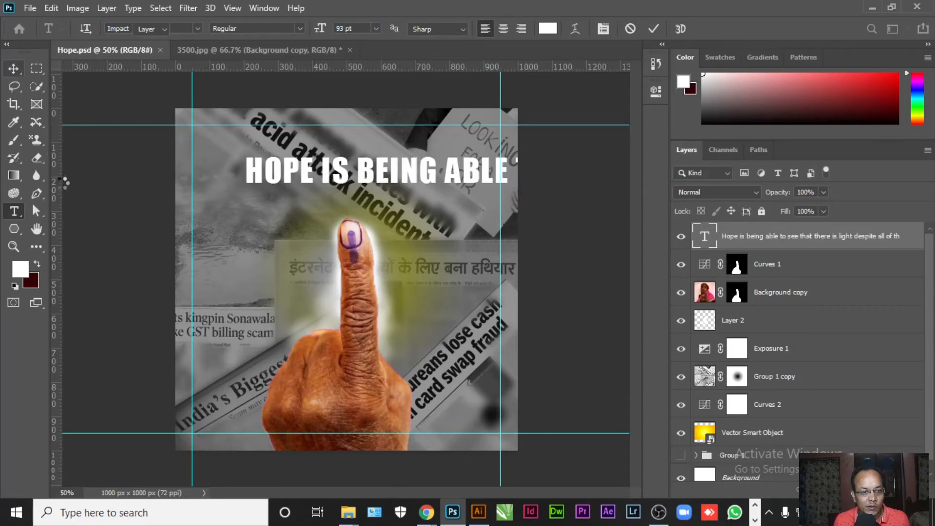
left_click_drag(378, 170, 488, 226)
- Break the quote into separate lines after "Hope", "is being", "able to", "see that" and "there is"
left_click(14, 211)
left_click(454, 232)
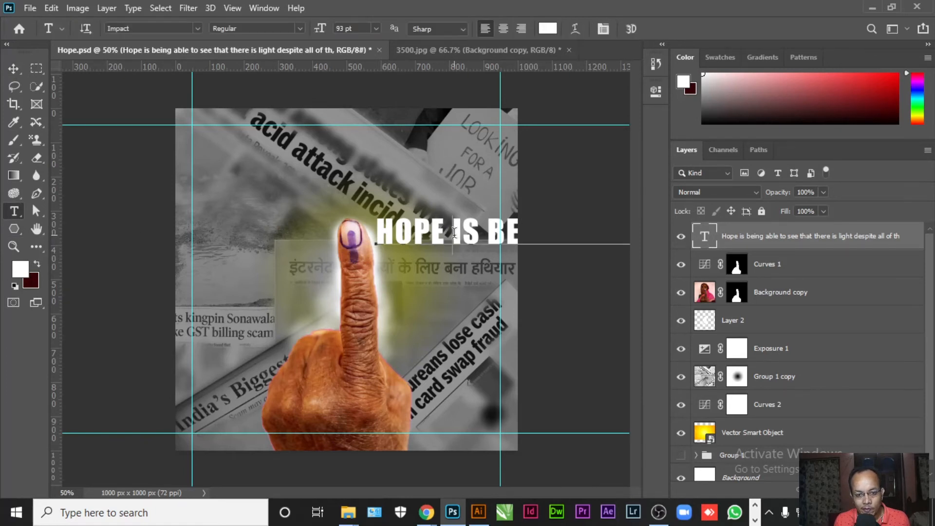
key("Return")
left_click(499, 268)
key("Return")
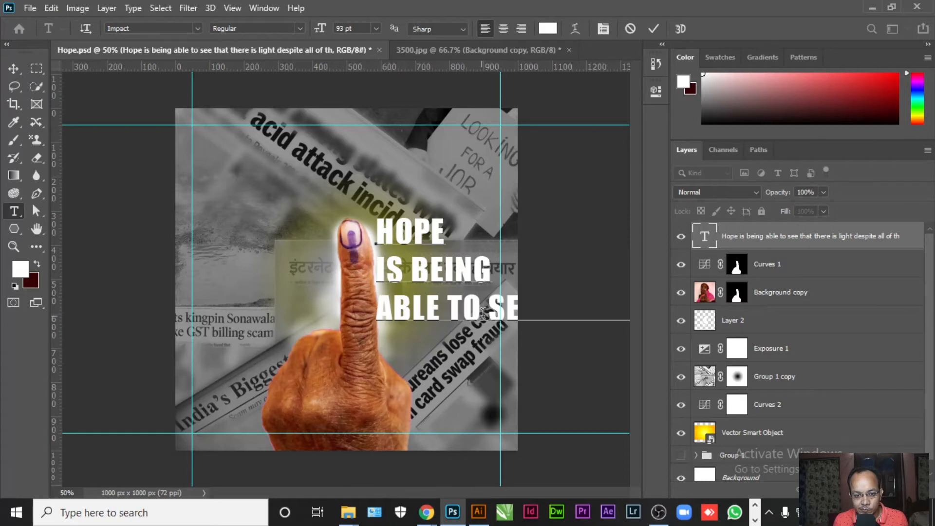
left_click(494, 327)
key("Return")
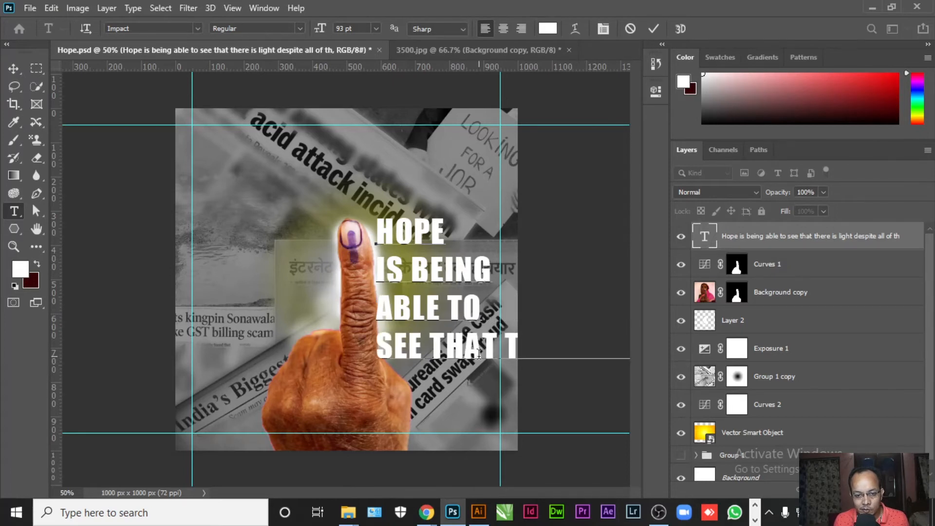
left_click(503, 351)
key("Return")
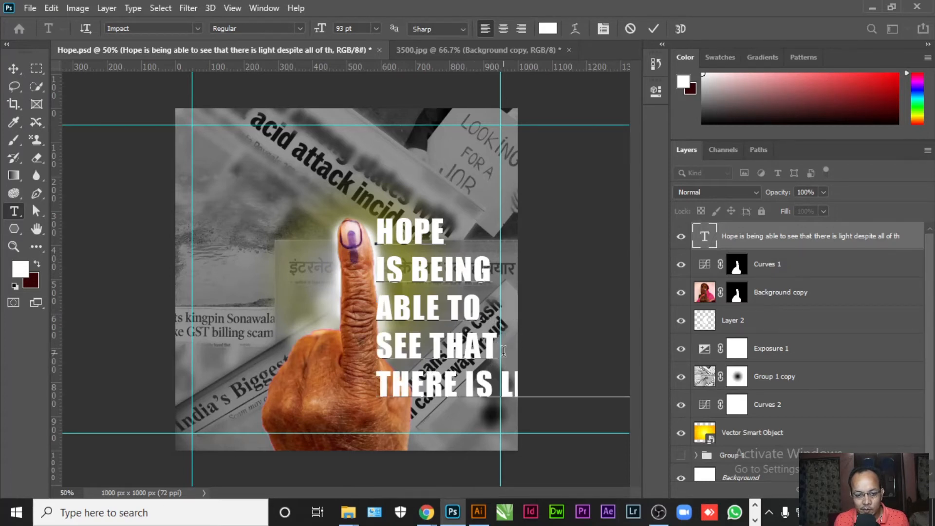
left_click(503, 379)
key("Return")
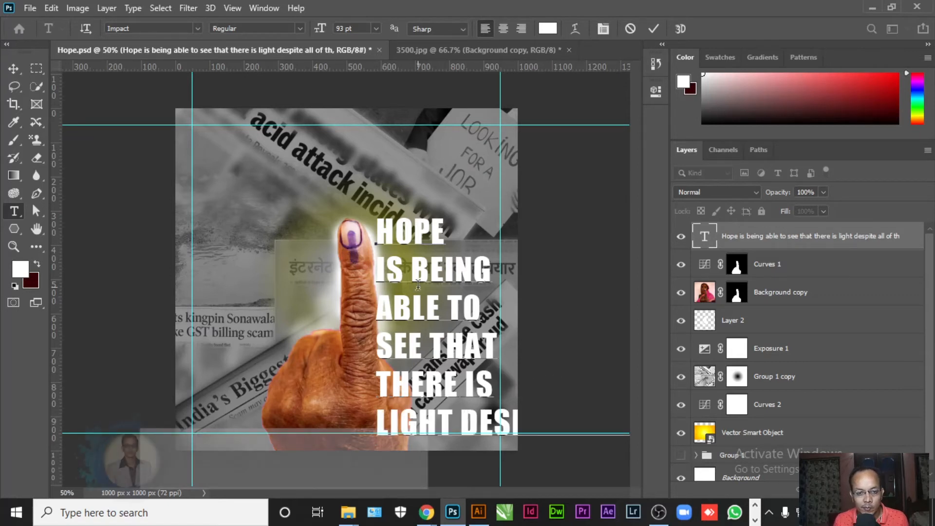
- Move the quote to the poster's upper left, against the left guide and just below the top guide
left_click(13, 68)
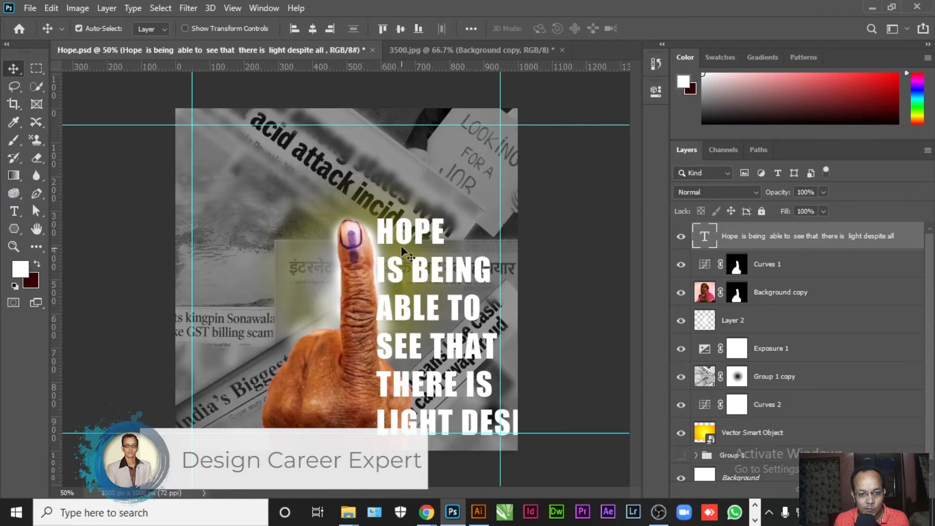
left_click_drag(404, 241, 224, 157)
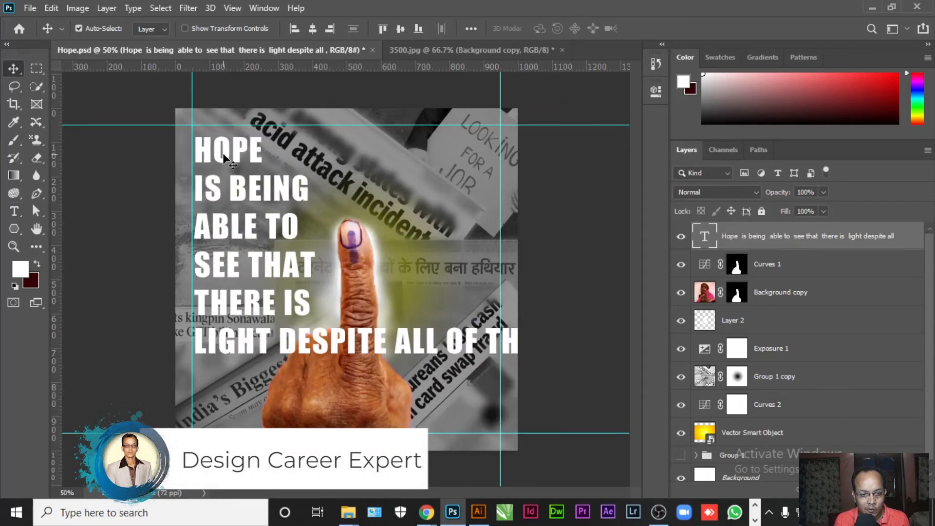
- Rework the quote's line breaks: join "is being able to" on one line and break after "light despite" and "all of the"
left_click(15, 212)
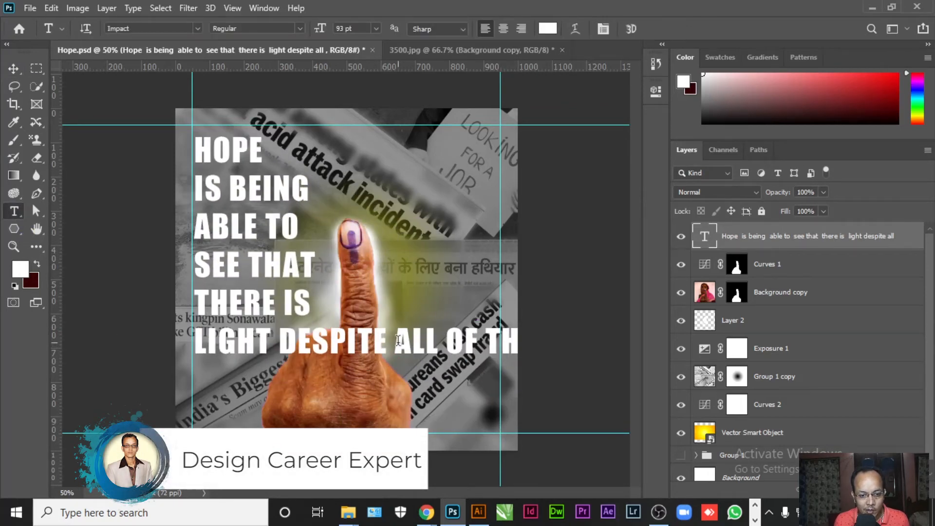
left_click(397, 339)
key("Return")
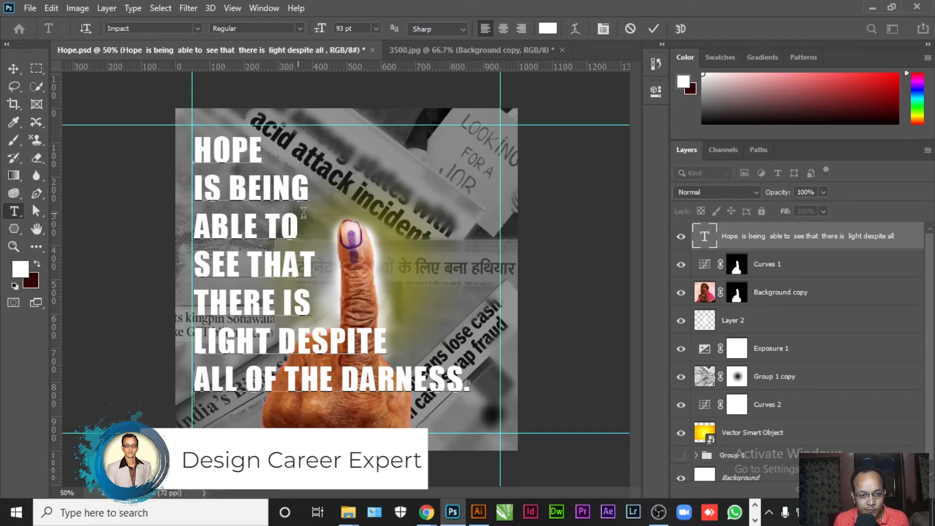
left_click(316, 191)
key("Delete")
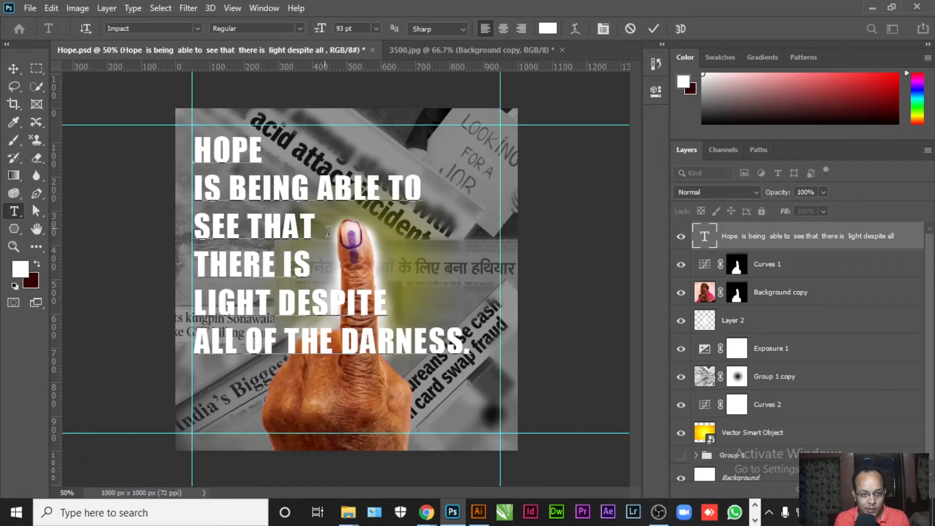
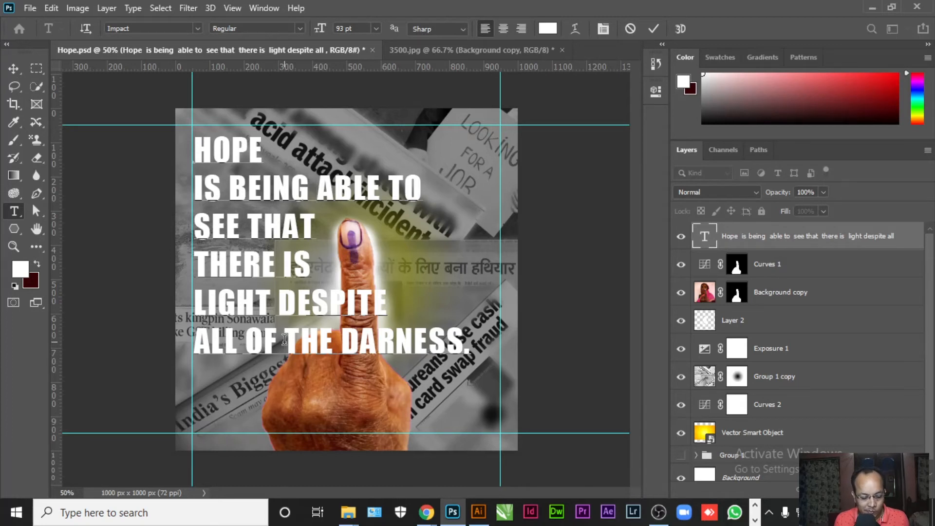
left_click(284, 339)
key("Return")
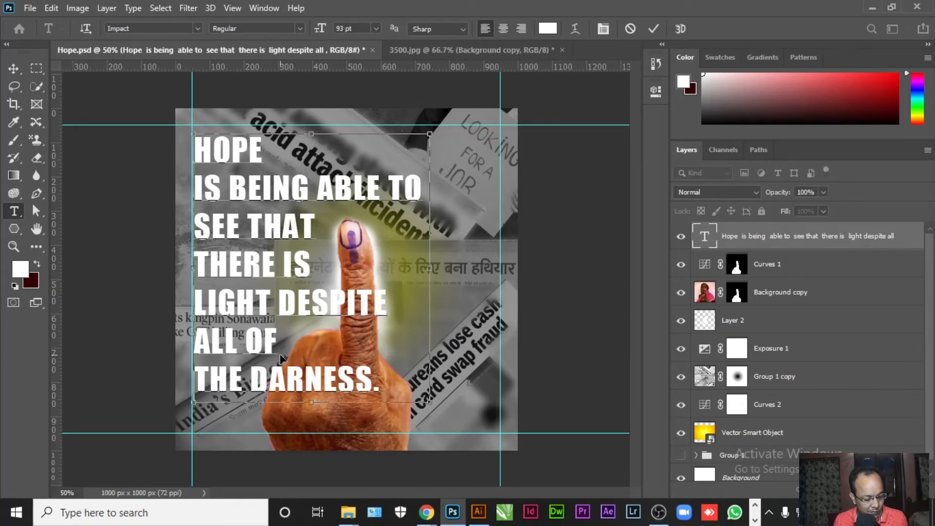
key("BackSpace")
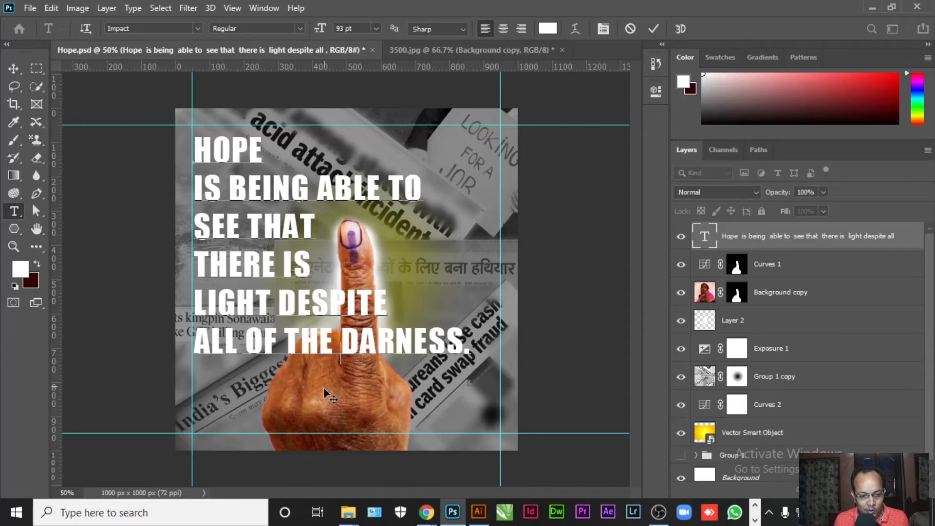
left_click(341, 344)
key("Return")
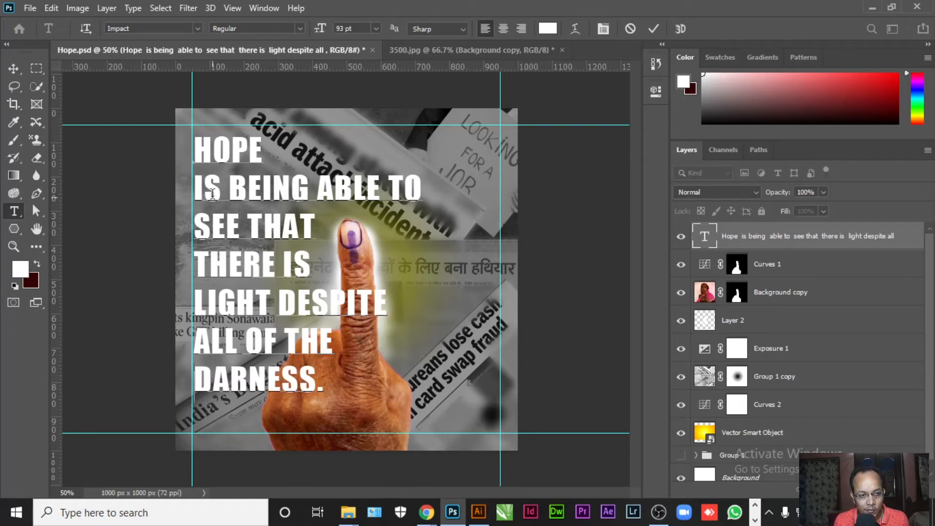
- Try the line "is being able to" at 60 pt, then undo the text edits back to the earlier line breaks
left_click_drag(193, 188, 424, 191)
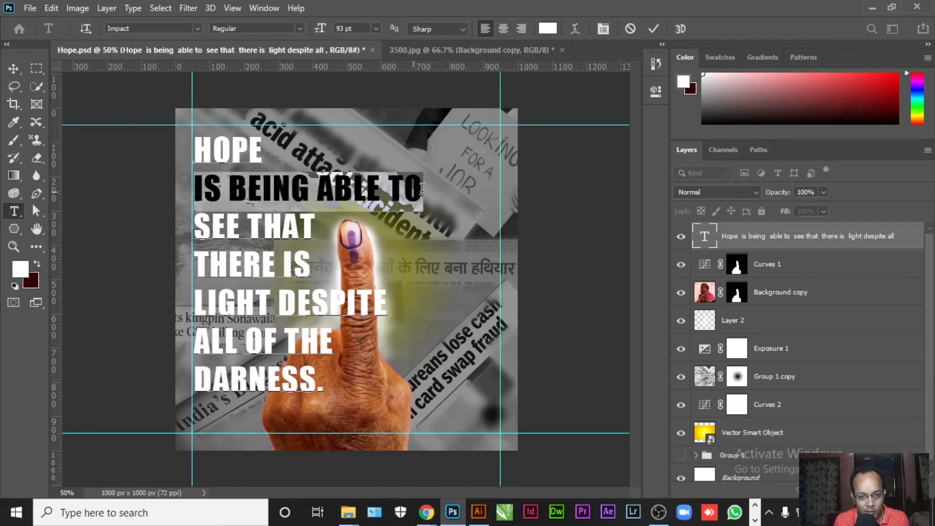
left_click_drag(324, 32, 305, 39)
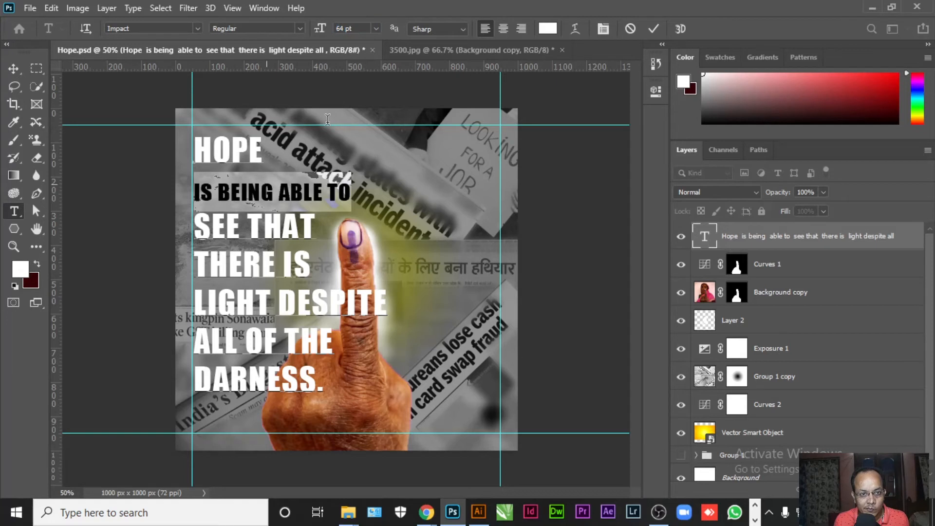
left_click(352, 28)
type("60")
key("Return")
left_click(14, 68)
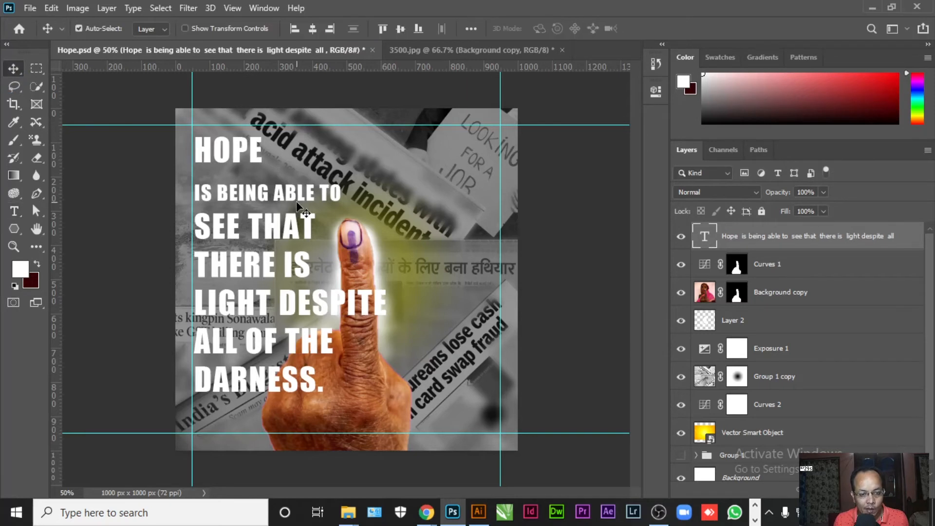
key("ctrl+z")
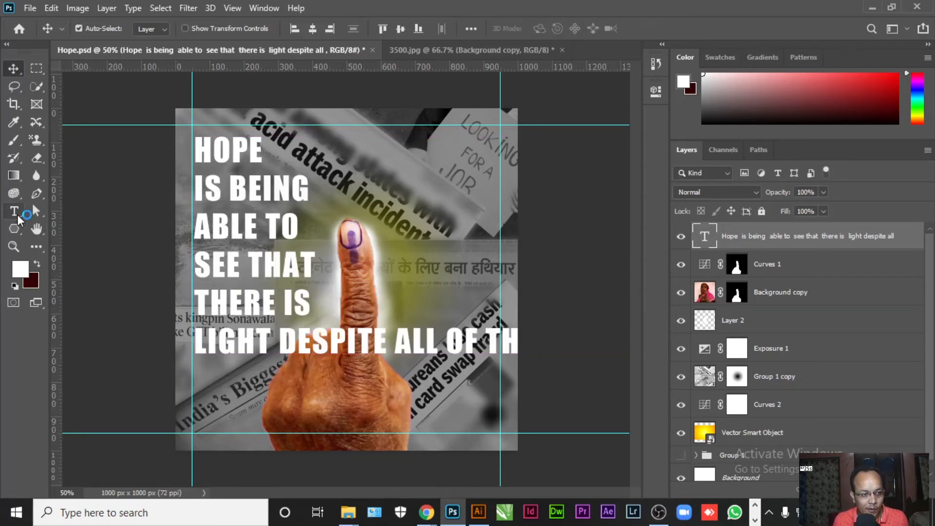
- Join "is being able to" on one line of the quote and break it after "light despite" and "all of the"
left_click(18, 218)
left_click(316, 194)
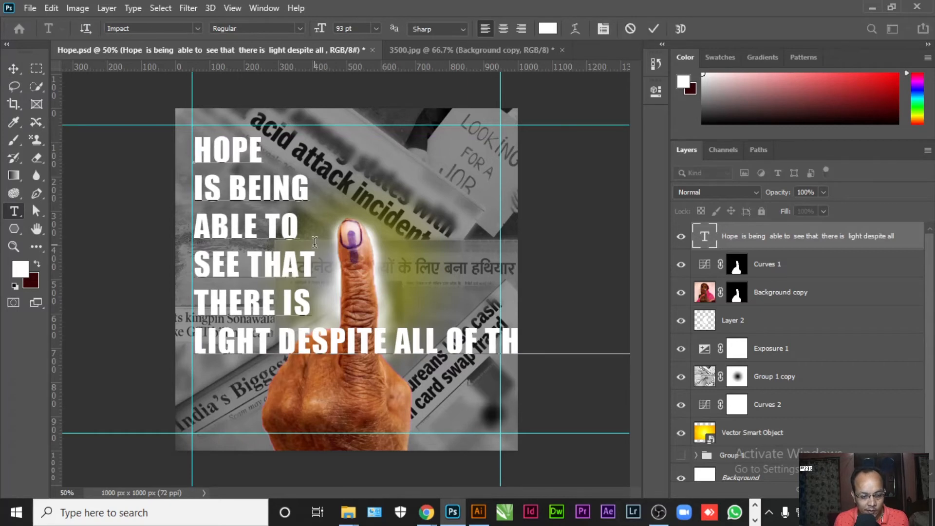
key("Delete")
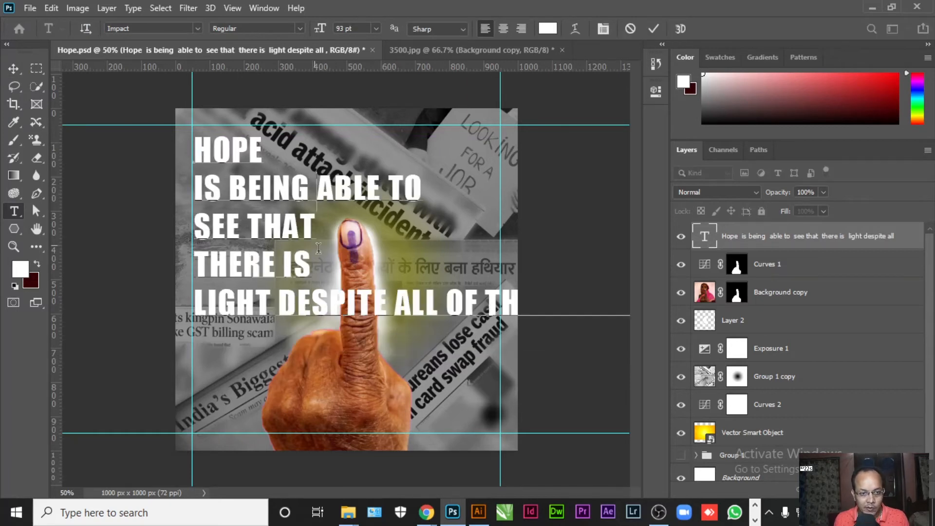
left_click(396, 305)
key("Delete")
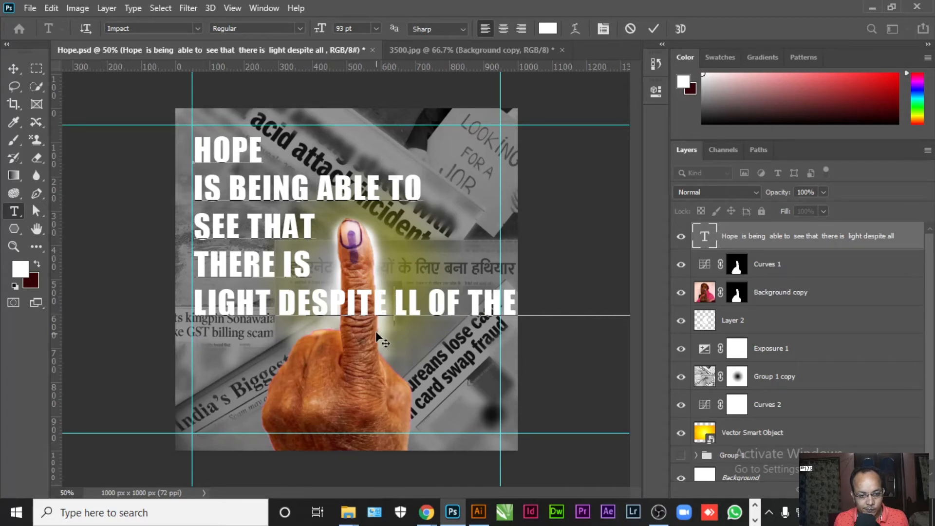
type("A")
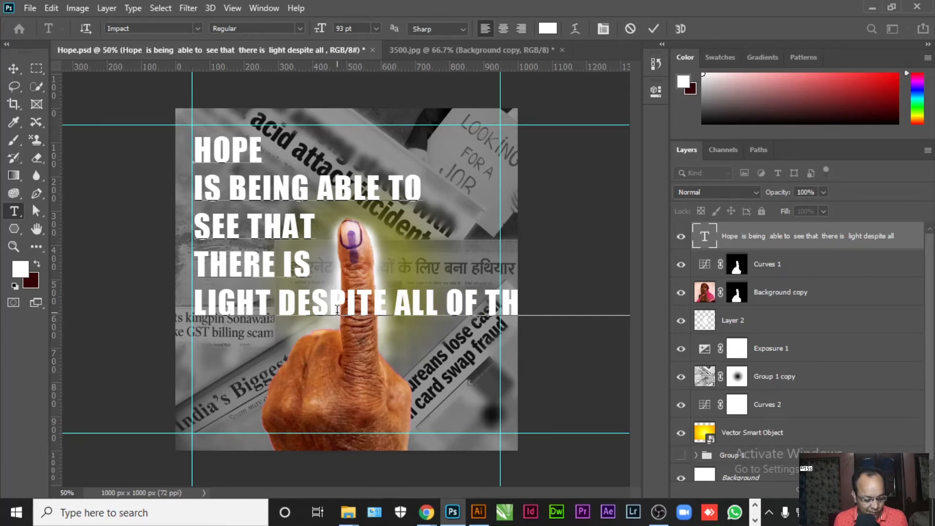
key("Return")
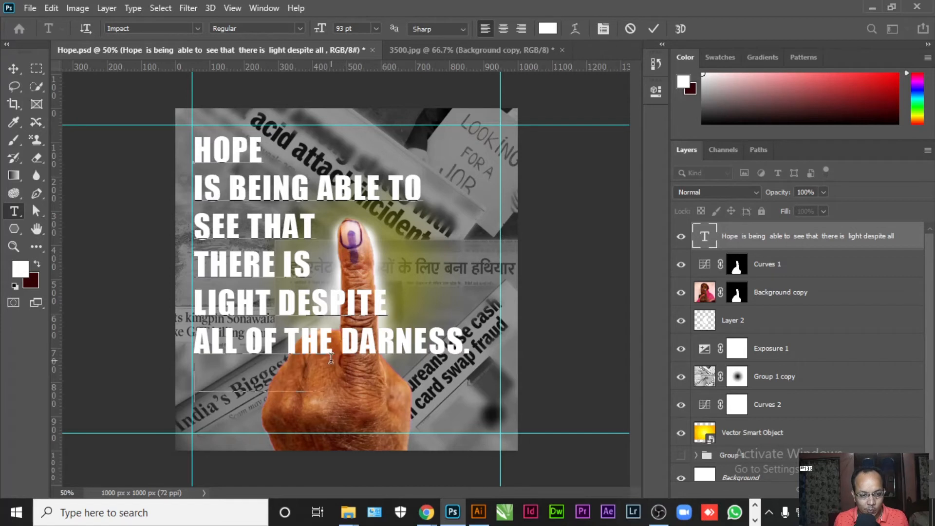
left_click(331, 357)
key("Return")
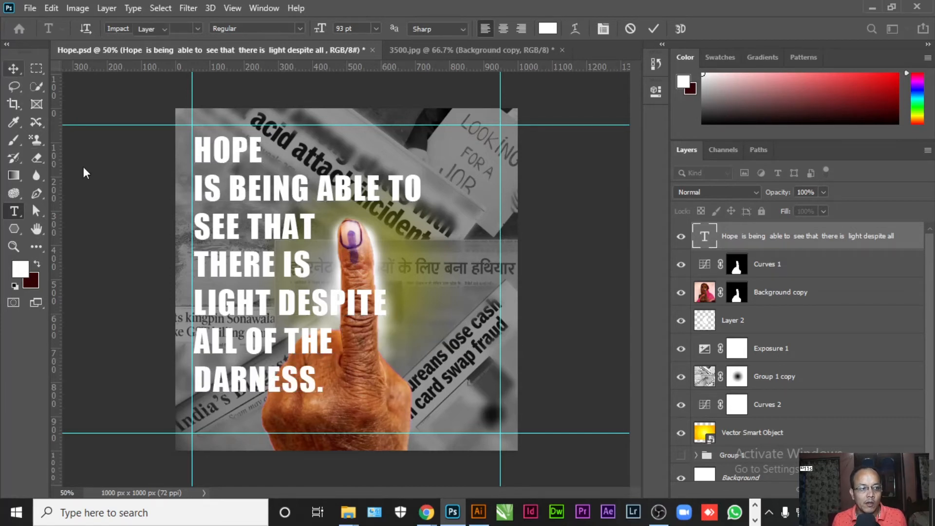
key("ctrl+Return")
key("v")
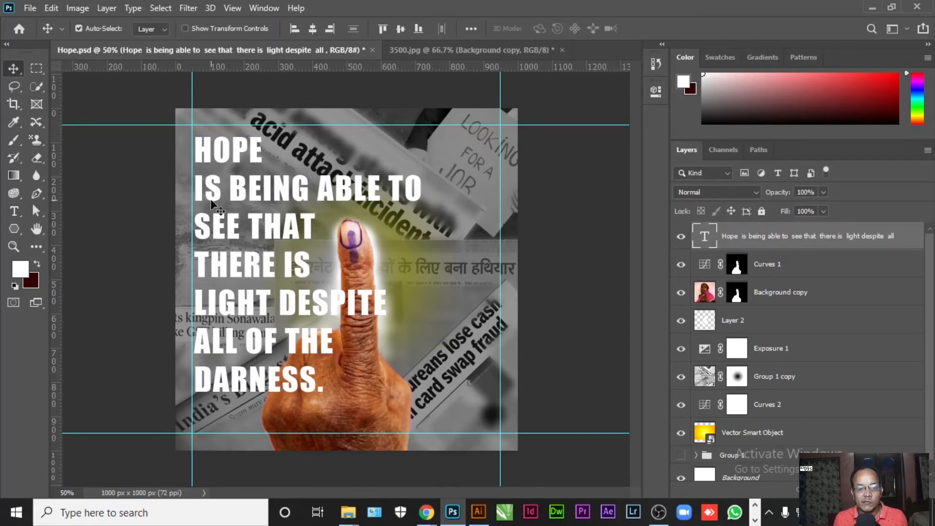
- Move the quote up into the corner of the top and left guides and keep a hidden duplicate of its text layer
mouse_move(218, 155)
left_mouse_down()
mouse_move(218, 180)
mouse_move(429, 156)
mouse_move(222, 158)
mouse_move(233, 152)
left_mouse_up()
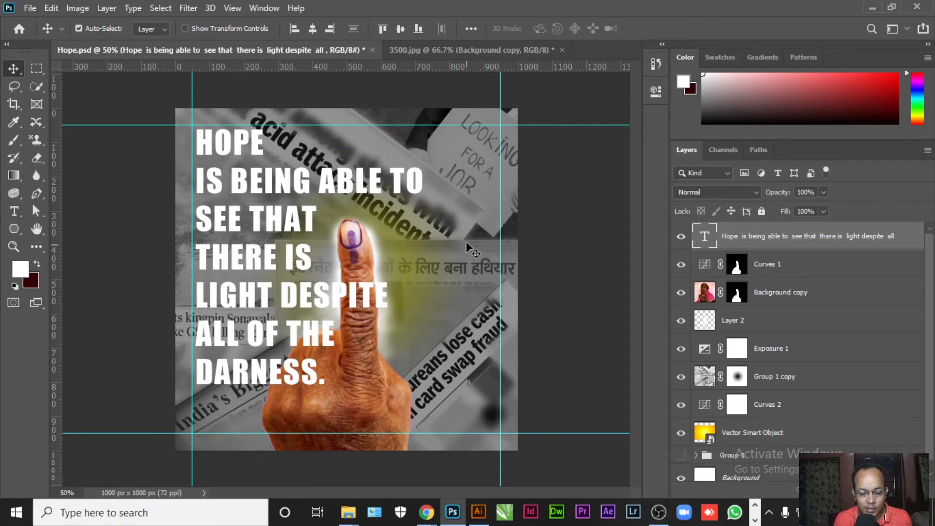
mouse_move(255, 187)
left_mouse_down()
mouse_move(329, 188)
mouse_move(256, 188)
mouse_move(253, 175)
mouse_move(253, 185)
left_mouse_up()
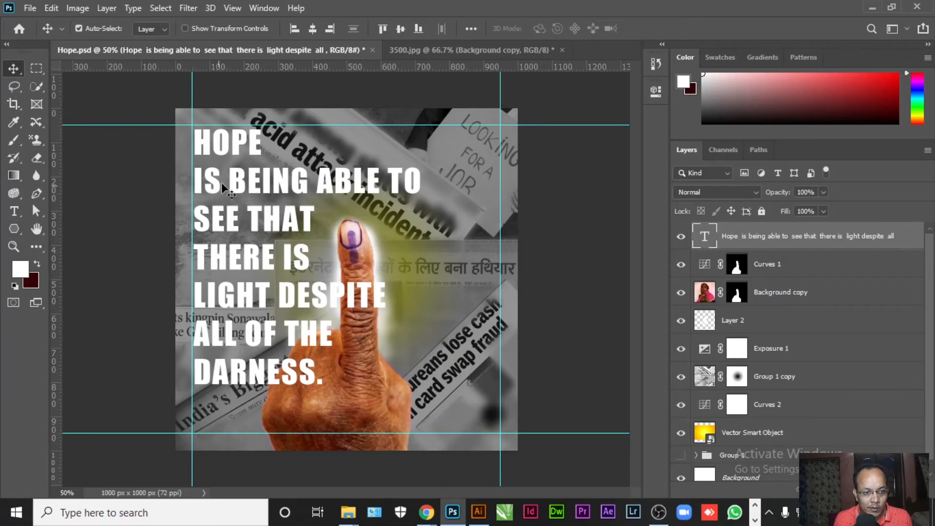
key("ctrl+j")
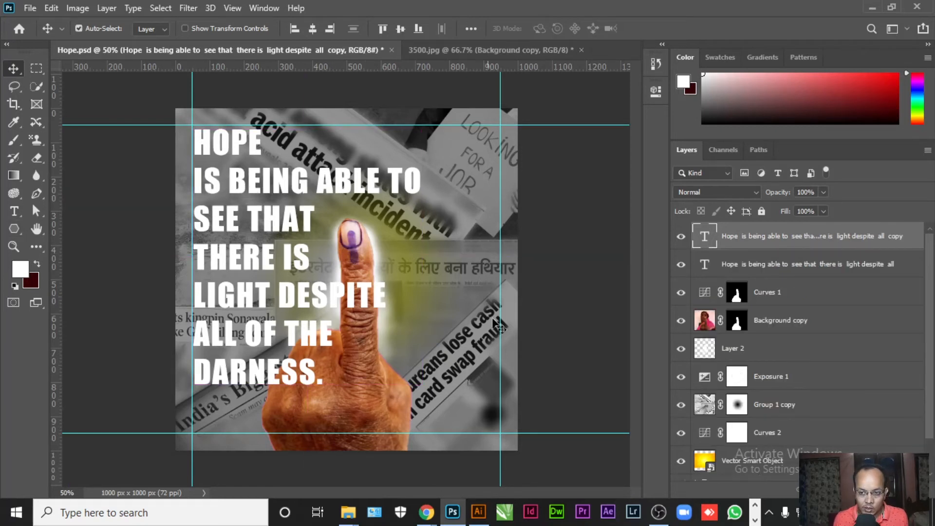
left_click(681, 236)
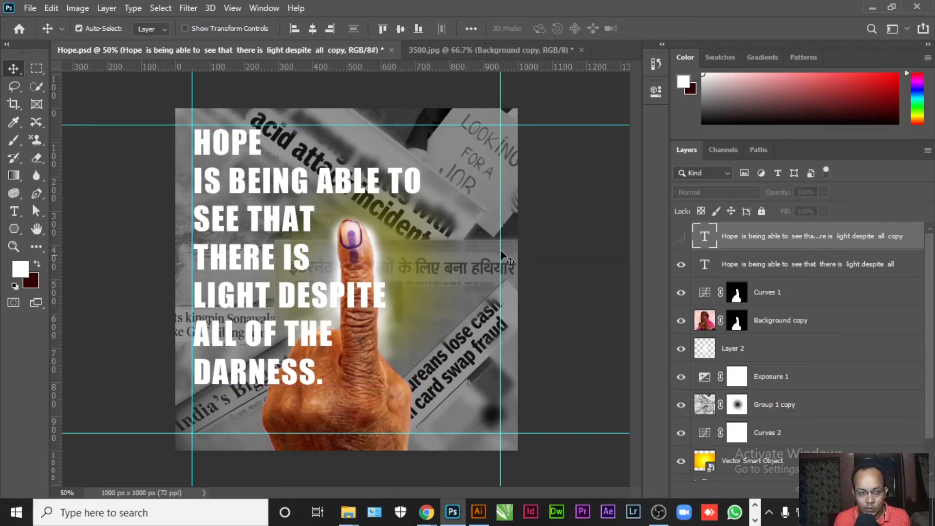
- Delete everything after the word "Hope" from the visible original quote layer
left_click(14, 211)
left_click_drag(262, 148, 325, 384)
key("BackSpace")
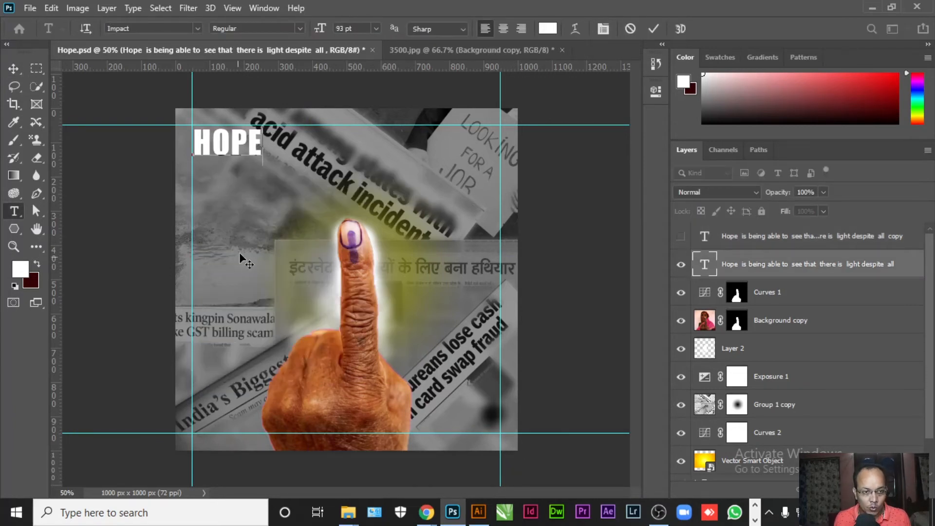
- Set "Hope" to 164 pt in dark maroon and move it down along the left guide to just above fingertip level
left_click_drag(262, 144, 163, 151)
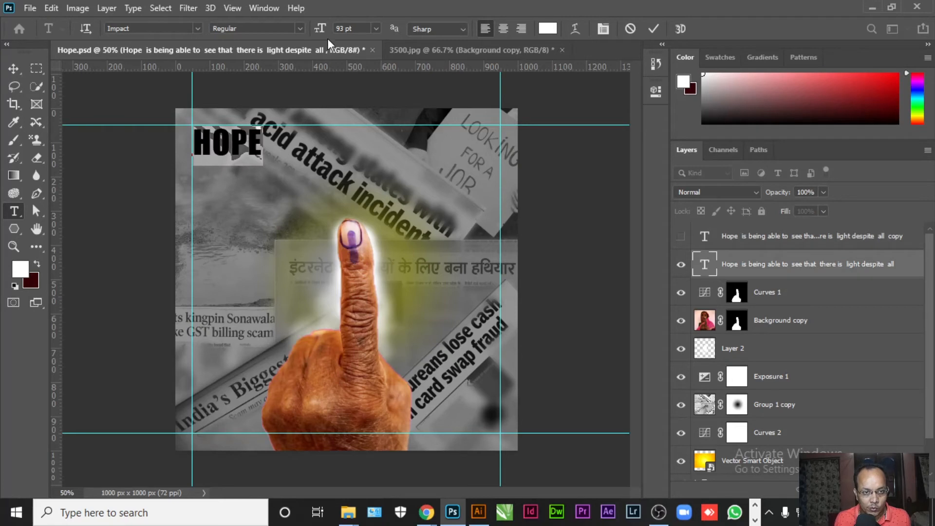
left_click_drag(315, 32, 351, 30)
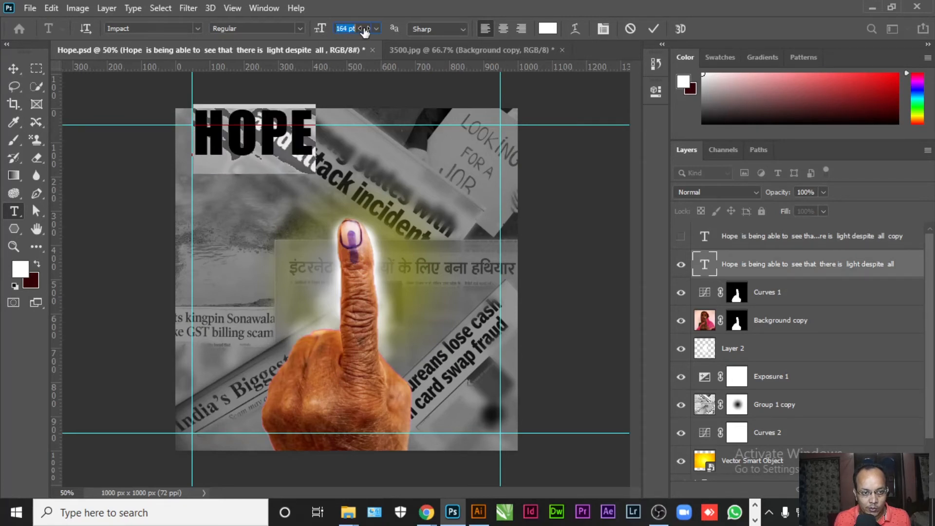
left_click(36, 264)
left_click(13, 68)
left_click_drag(262, 146, 257, 221)
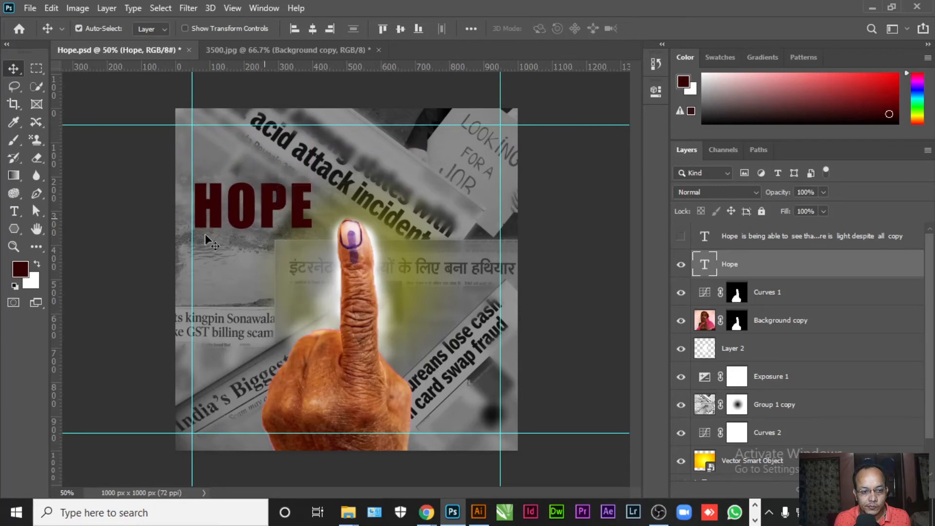
- Show the duplicate quote layer, copy the line "is being able to" and delete it there, and hide the layer again
left_click(682, 237)
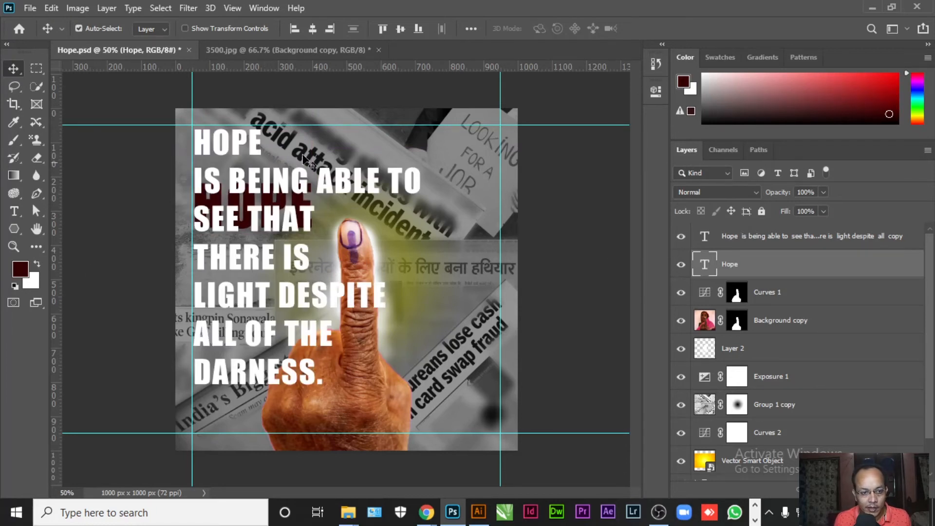
left_click(13, 211)
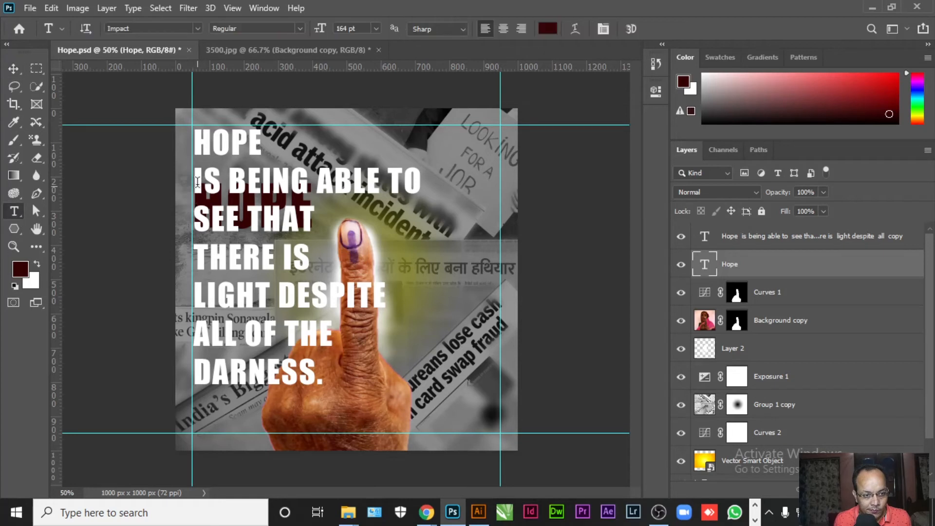
left_click_drag(197, 181, 456, 186)
key("ctrl+c")
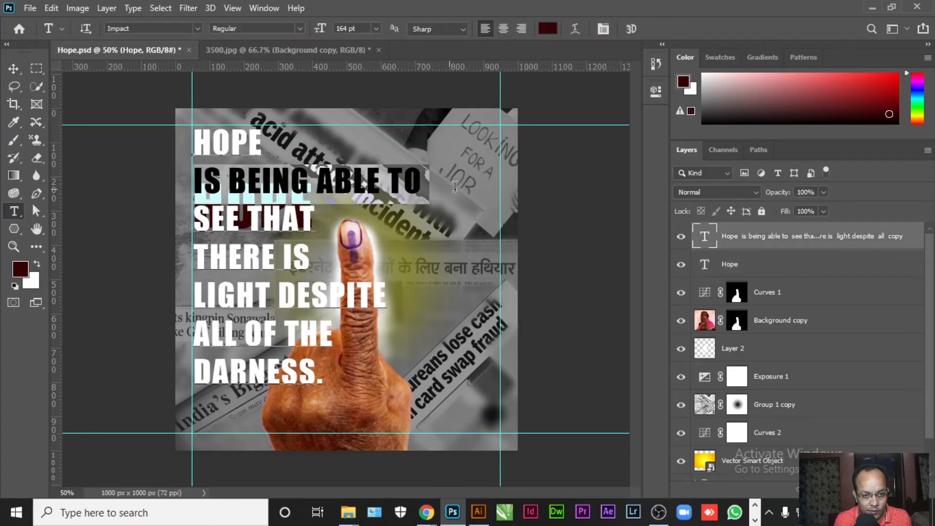
key("BackSpace")
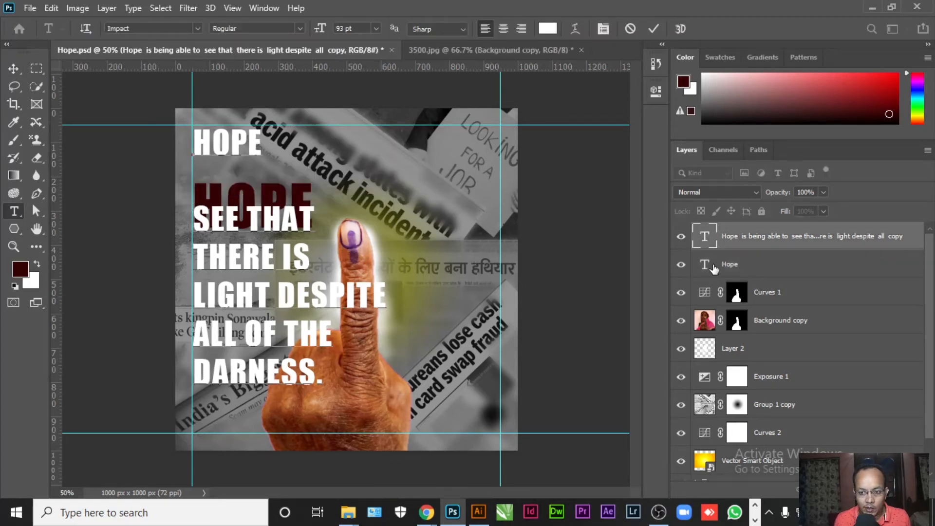
left_click(681, 236)
left_click(681, 236)
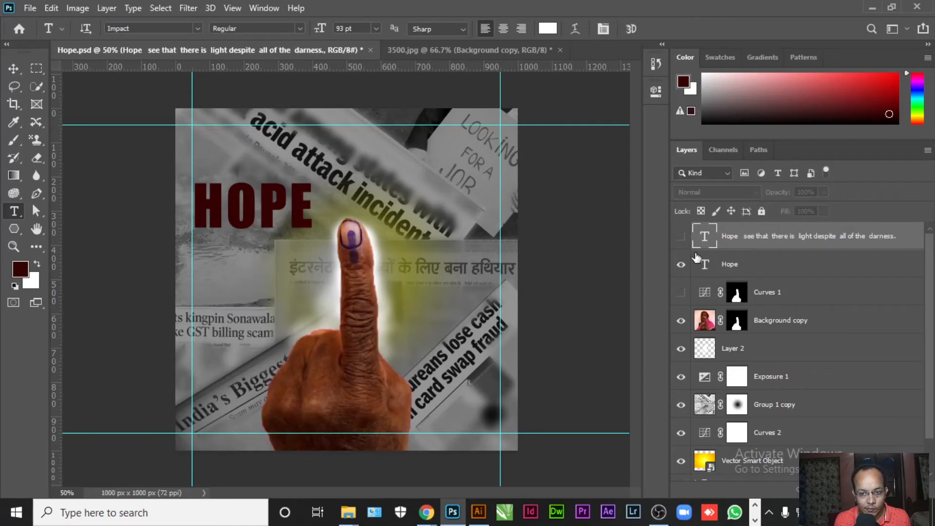
- Paste "is being able to" as a new 40 pt text layer and place it directly under "Hope" at the left guide
left_click(224, 254)
key("ctrl+v")
key("ctrl+a")
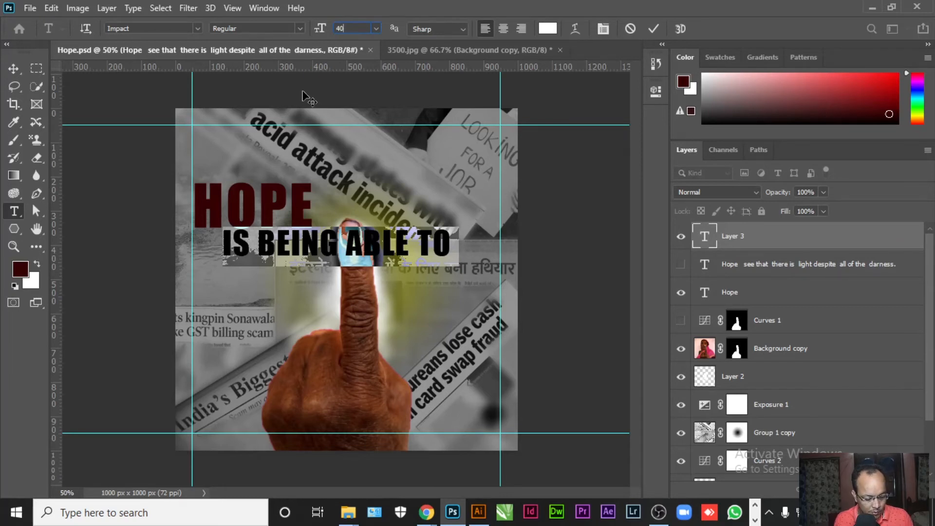
key("Return")
left_click(20, 72)
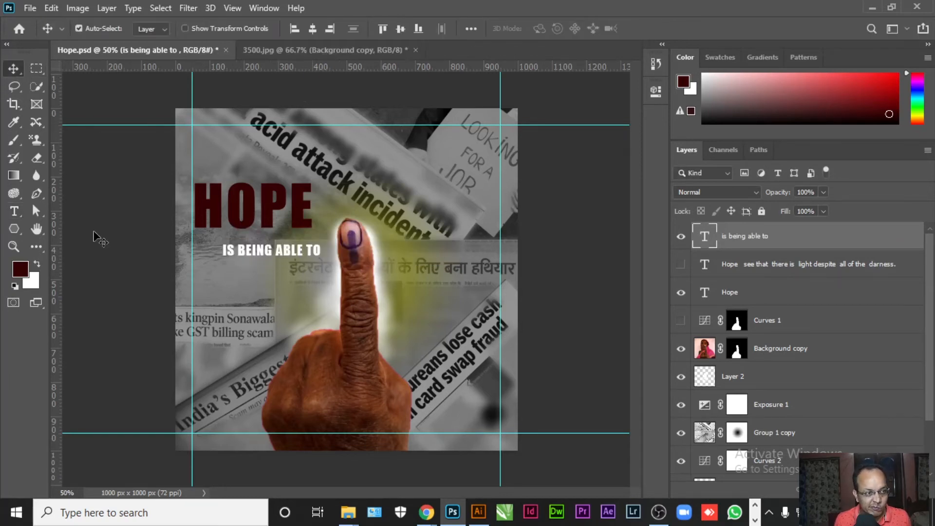
left_click_drag(267, 252, 239, 239)
- Set the "is being able to" text to 45 pt and nudge it down slightly below "Hope"
left_click(14, 211)
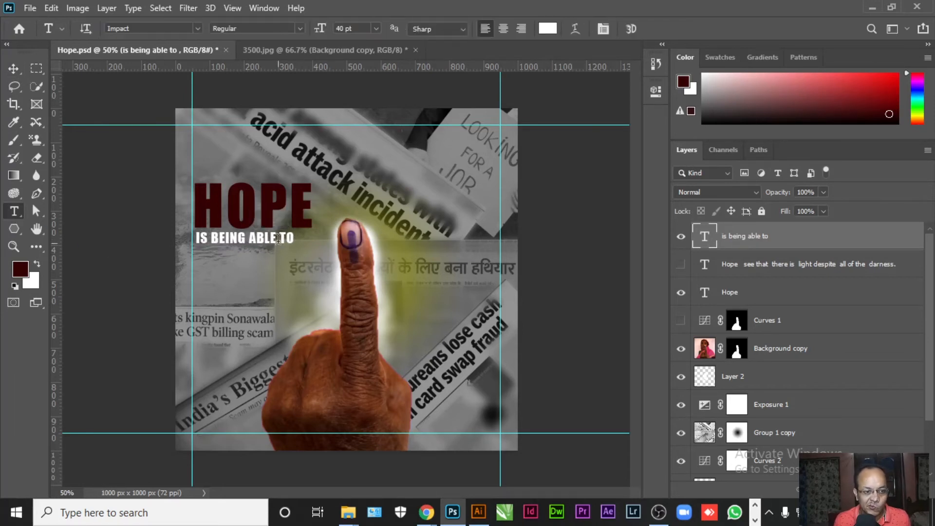
left_click(302, 235)
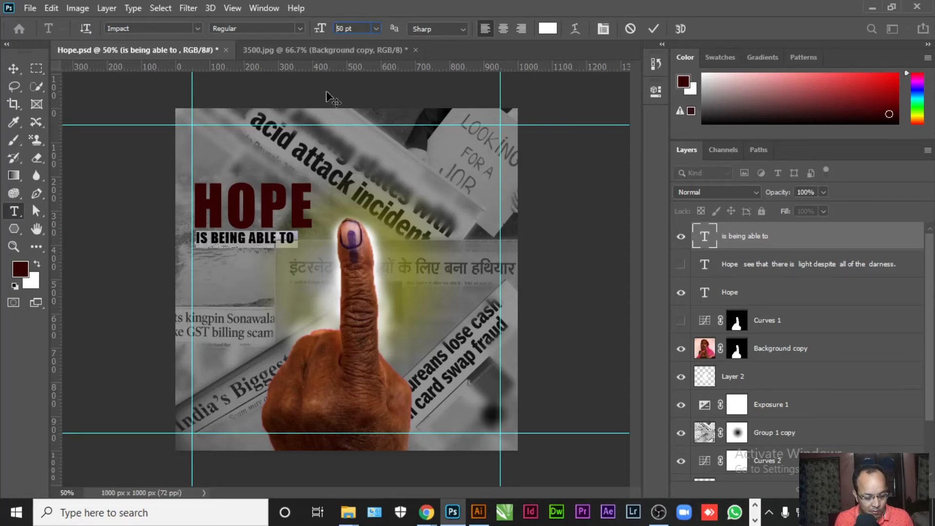
key("Return")
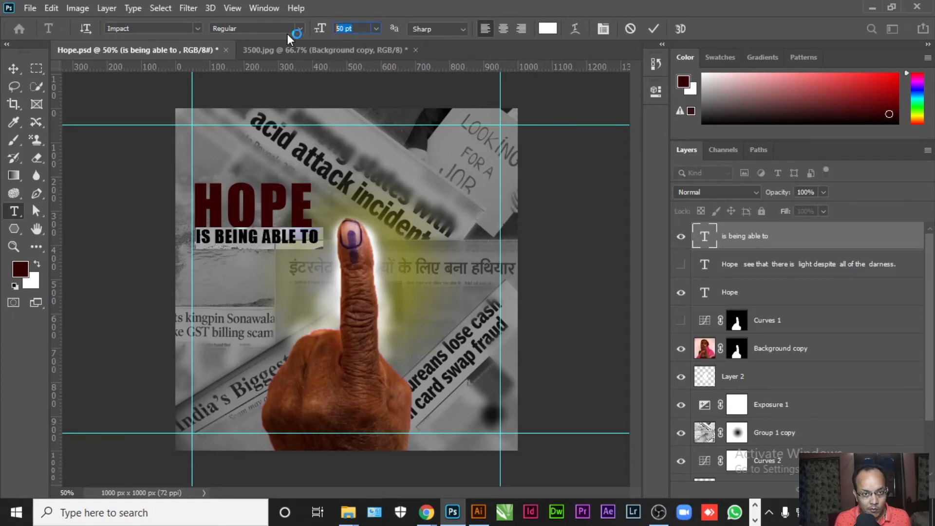
type("45")
key("Return")
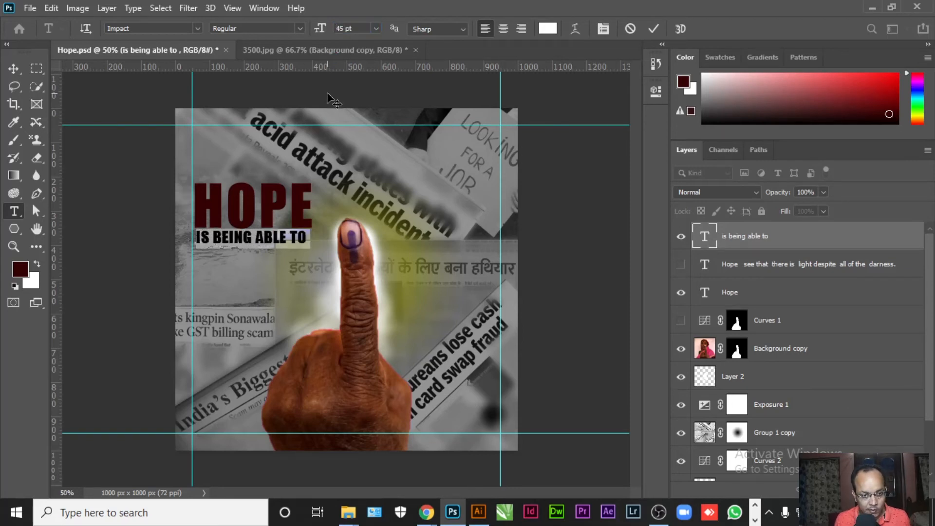
left_click(13, 68)
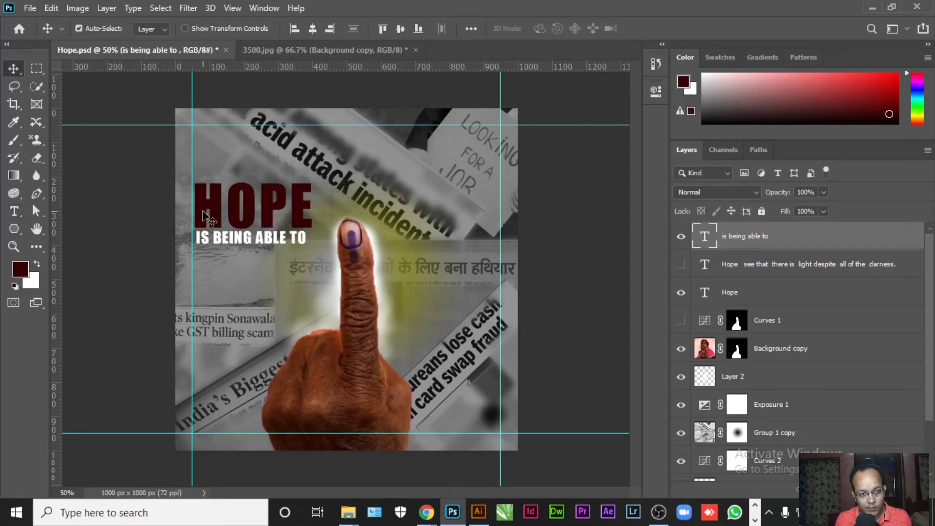
key("Down")
key("Down")
key("Down")
key("Down")
key("Down")
key("Down")
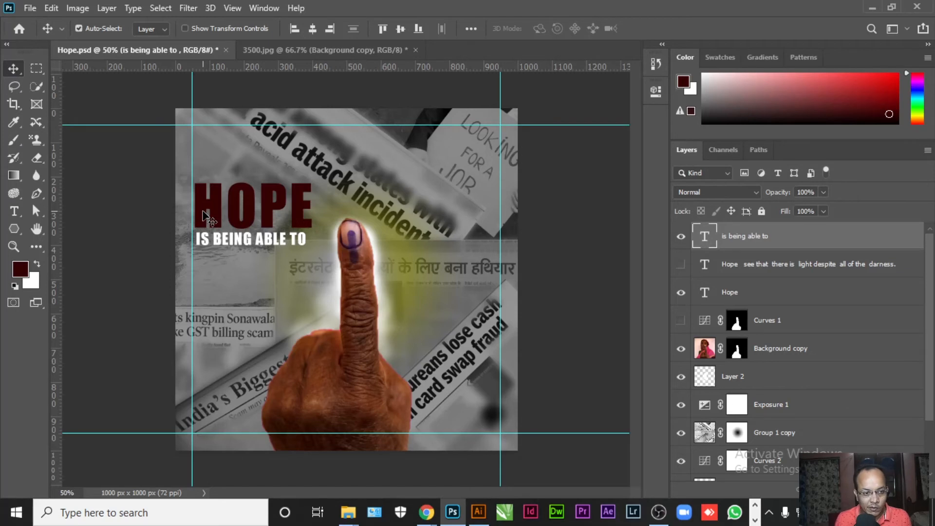
- Set the tracking of the "is being able to" text to 60
left_click(13, 211)
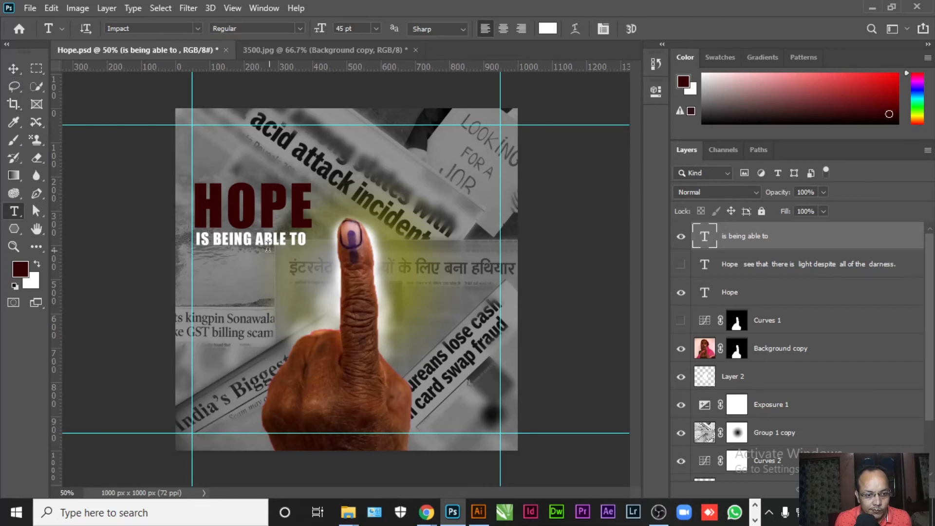
triple_click(259, 241)
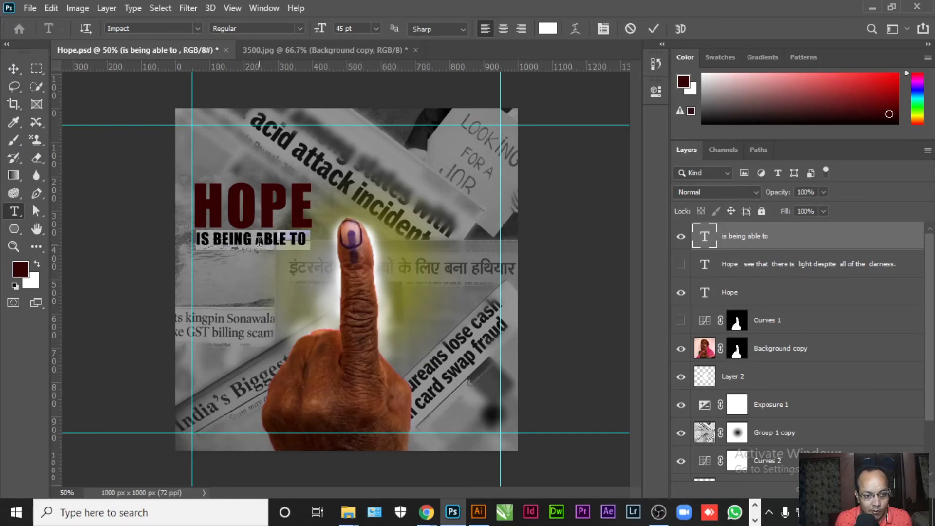
left_click(603, 29)
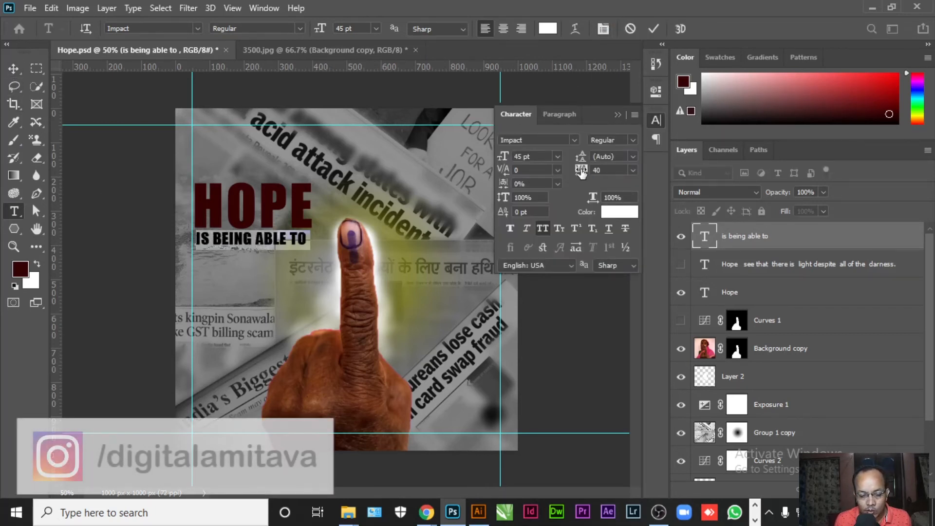
left_click_drag(579, 170, 581, 172)
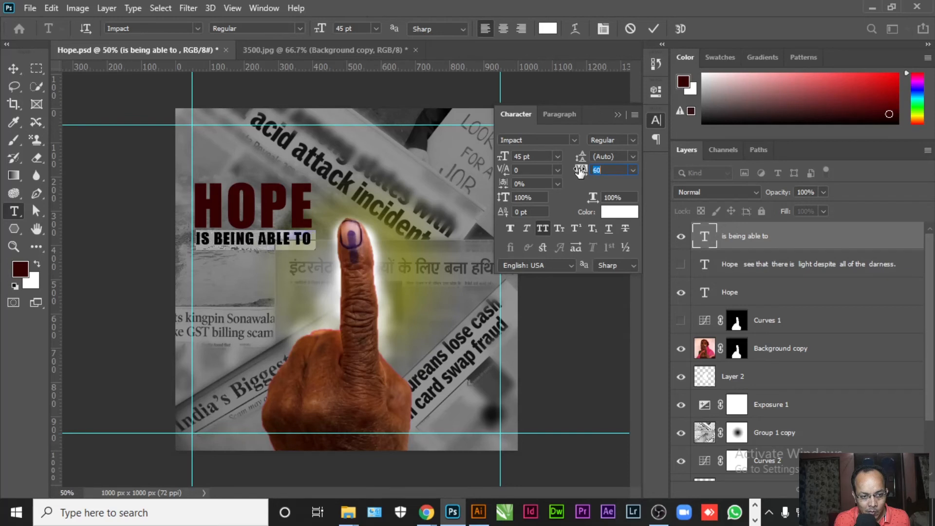
key("Escape")
key("v")
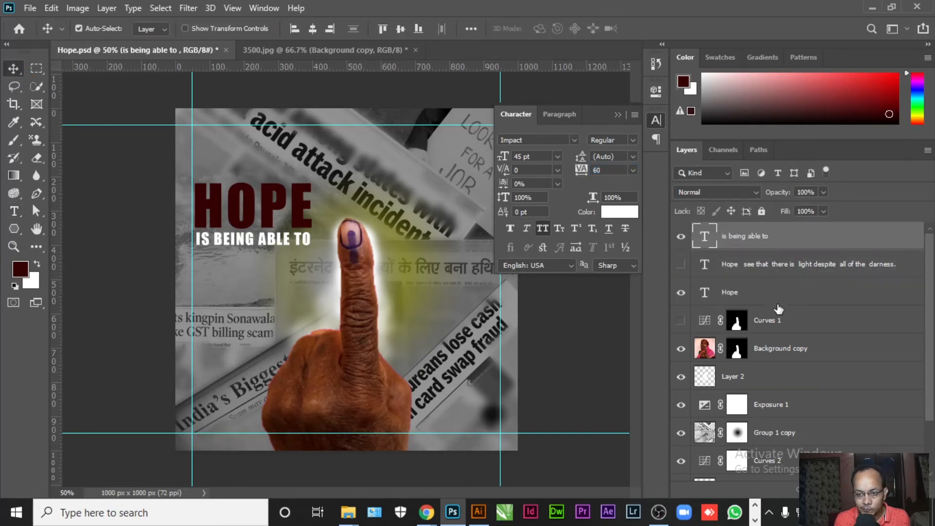
- Place the "is being able to" layer directly above the "Hope" layer in the stack and align both layers by their horizontal centres
key("ctrl+bracketleft")
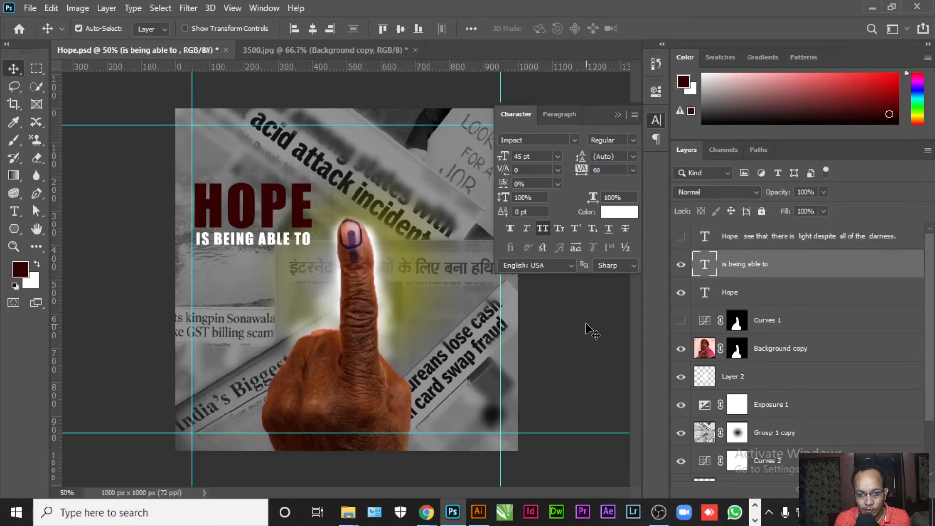
left_click(793, 264, "ctrl")
key("ctrl+z")
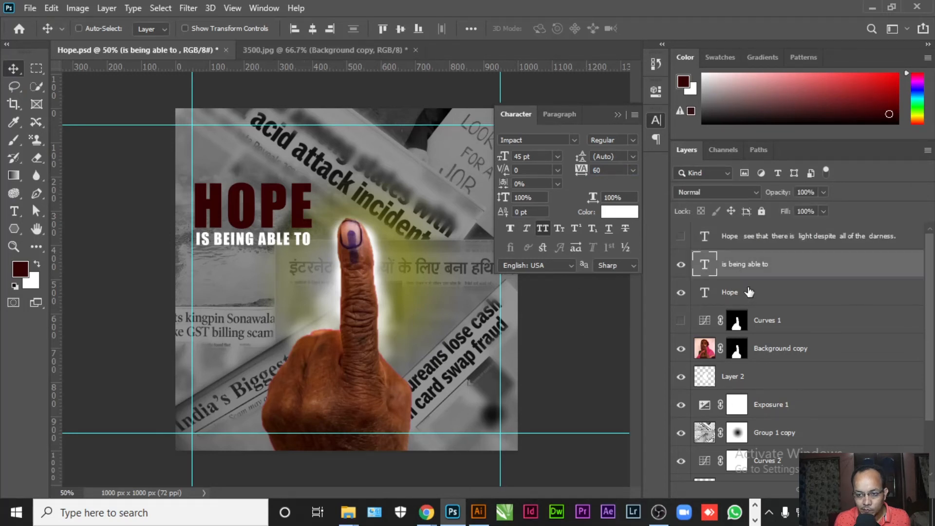
left_click(753, 292, "ctrl")
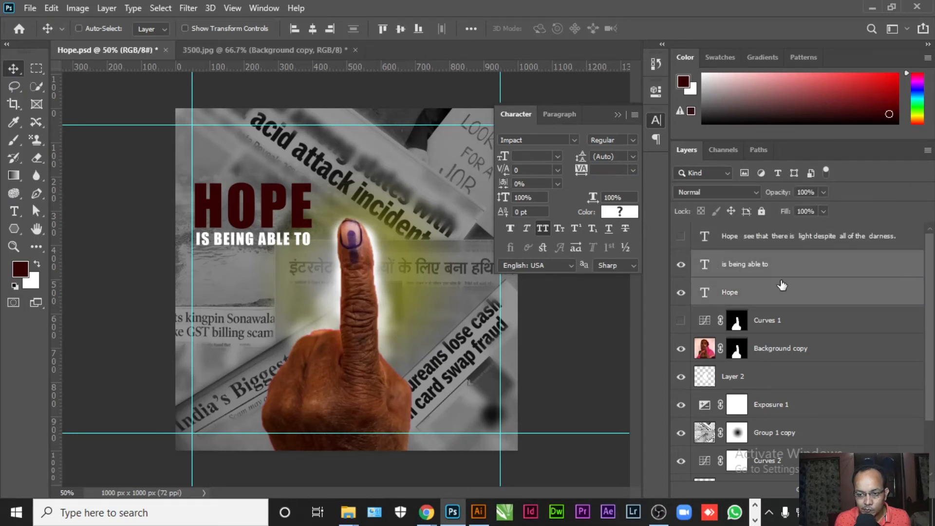
left_click(311, 29)
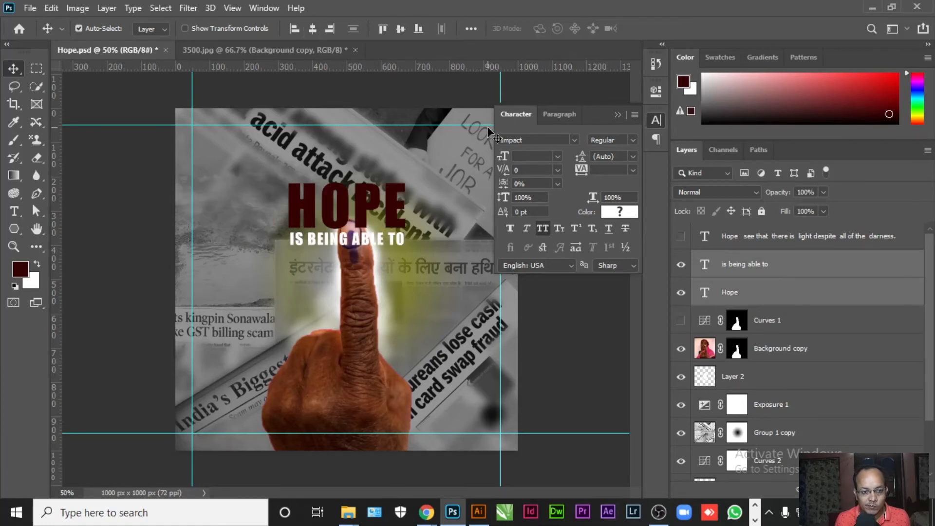
- Move the "Hope" and "is being able to" layers together back to the left guide
key("shift+Left")
key("shift+Left")
key("shift+Left")
key("shift+Left")
key("shift+Left")
key("shift+Left")
key("shift+Left")
key("shift+Left")
key("shift+Left")
key("shift+Left")
key("shift+Left")
key("shift+Left")
key("shift+Left")
key("shift+Left")
key("shift+Left")
key("shift+Left")
key("shift+Left")
key("shift+Left")
key("shift+Left")
key("shift+Left")
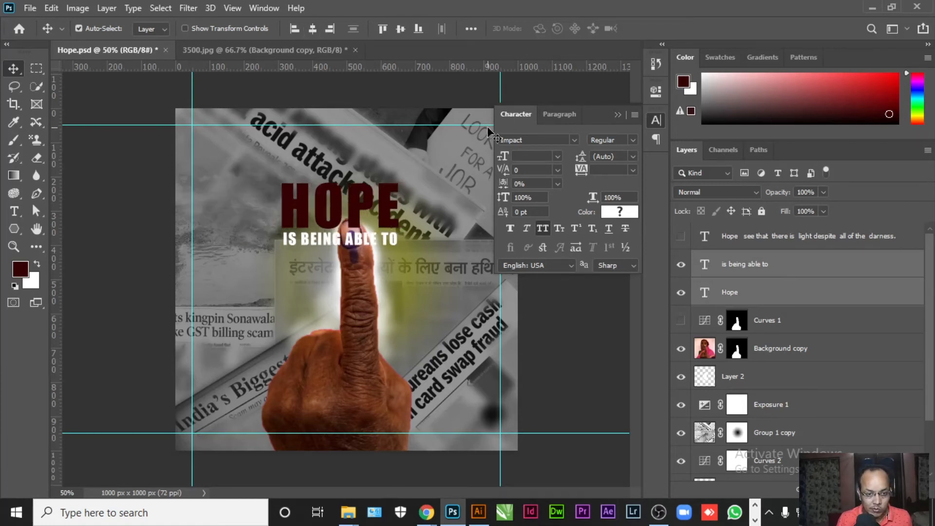
key("shift+Left")
key("shift+Left")
key("shift+Left")
key("shift+Left")
key("shift+Left")
key("shift+Left")
key("shift+Left")
key("shift+Left")
key("shift+Left")
key("shift+Left")
key("shift+Left")
key("shift+Left")
key("shift+Left")
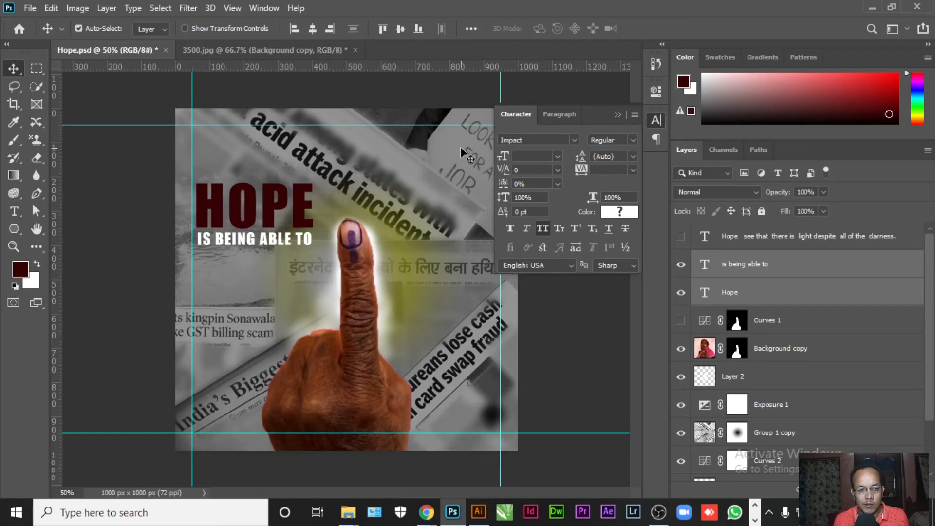
left_click(616, 116)
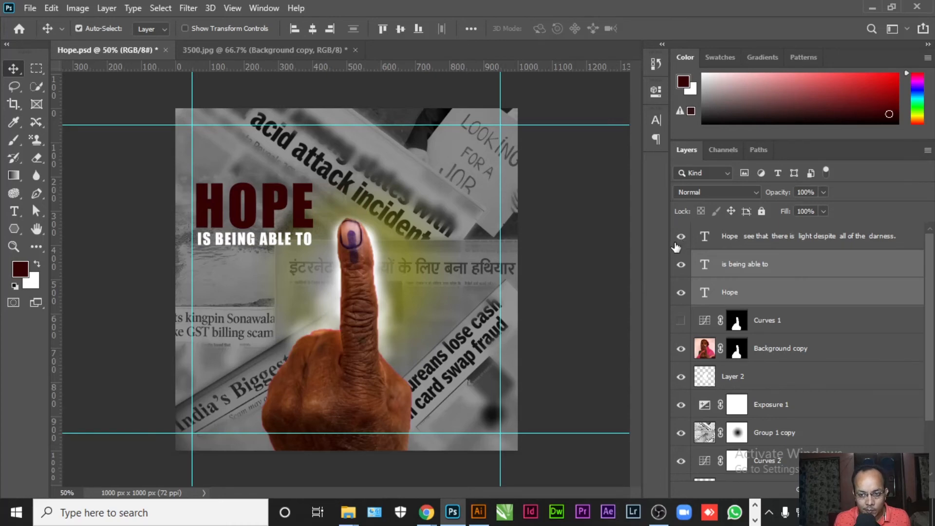
- Show the duplicate quote layer, cut "see that there is" out of it, and hide the layer again
left_click(680, 238)
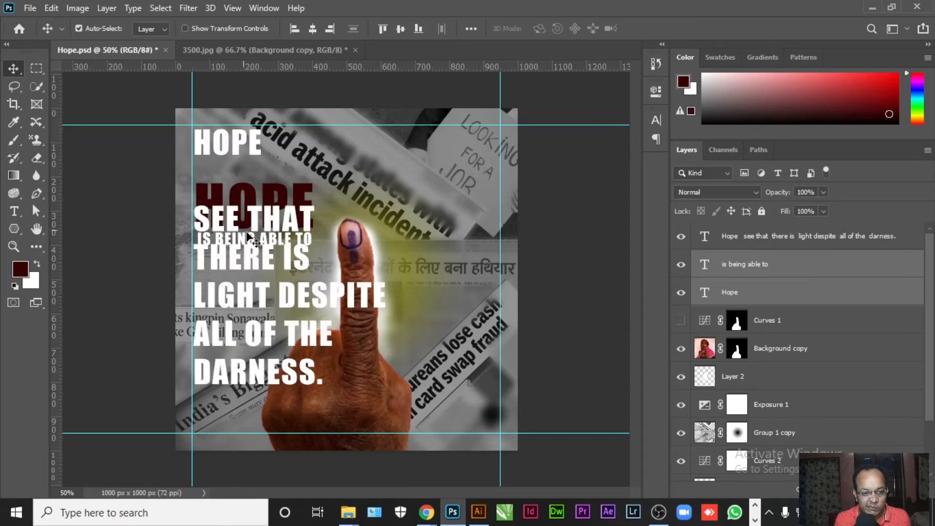
left_click_drag(231, 219, 366, 201)
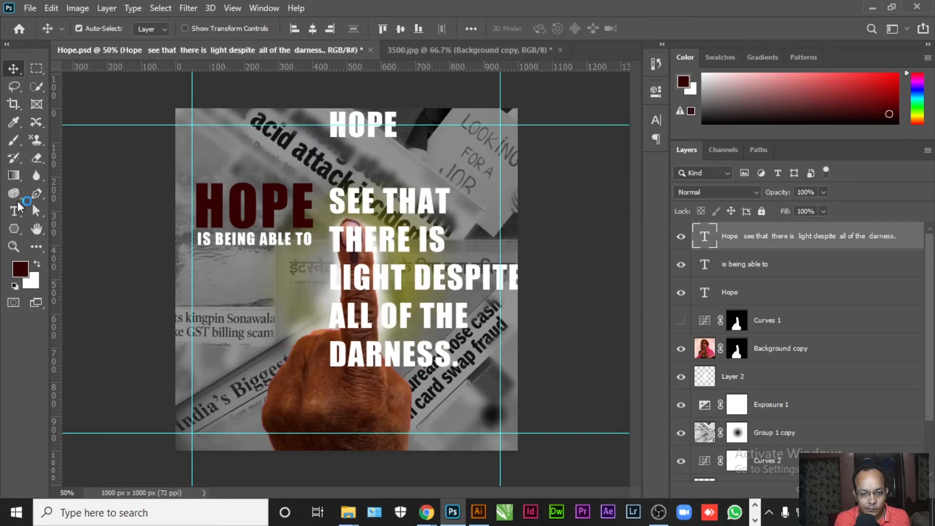
left_click(14, 211)
left_click_drag(329, 197, 514, 239)
key("BackSpace")
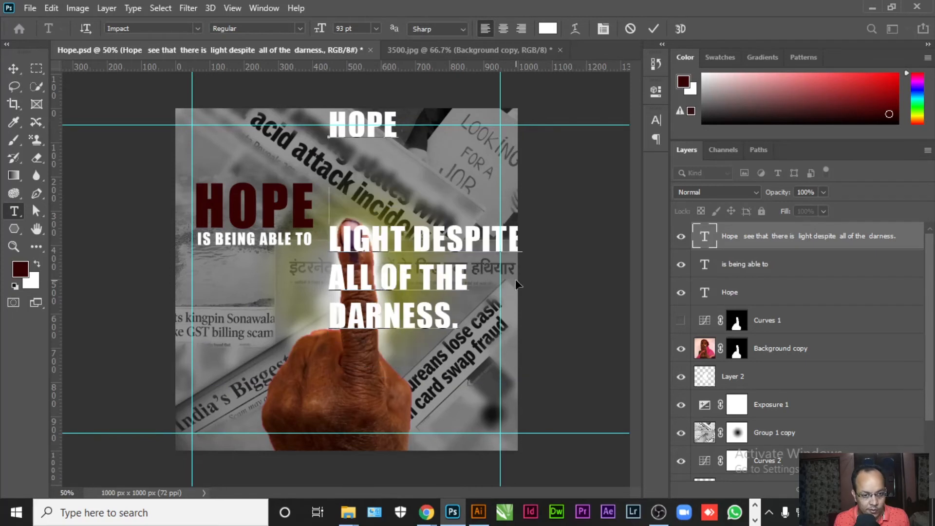
left_click(14, 69)
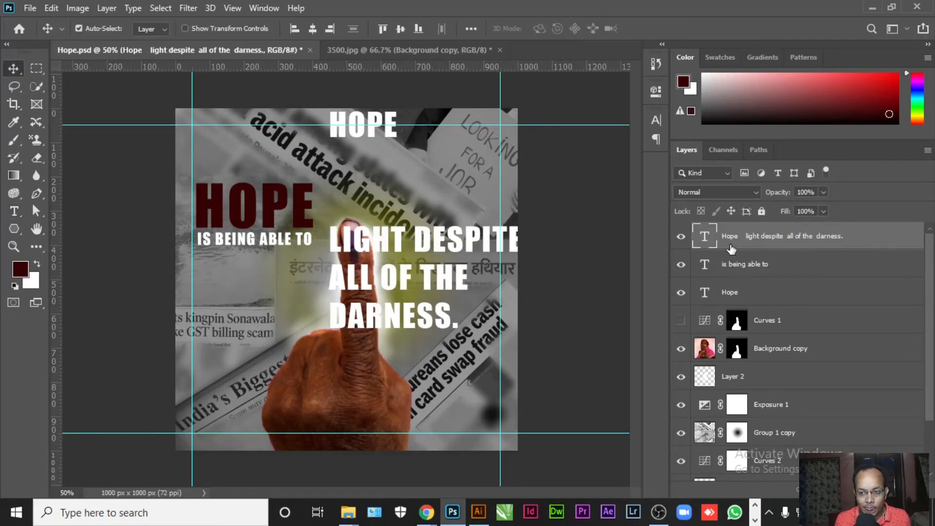
left_click(680, 242)
- Duplicate "is being able to", replace the copy's text with the cut "see that there is", and place it directly below at the left guide
left_click(245, 244)
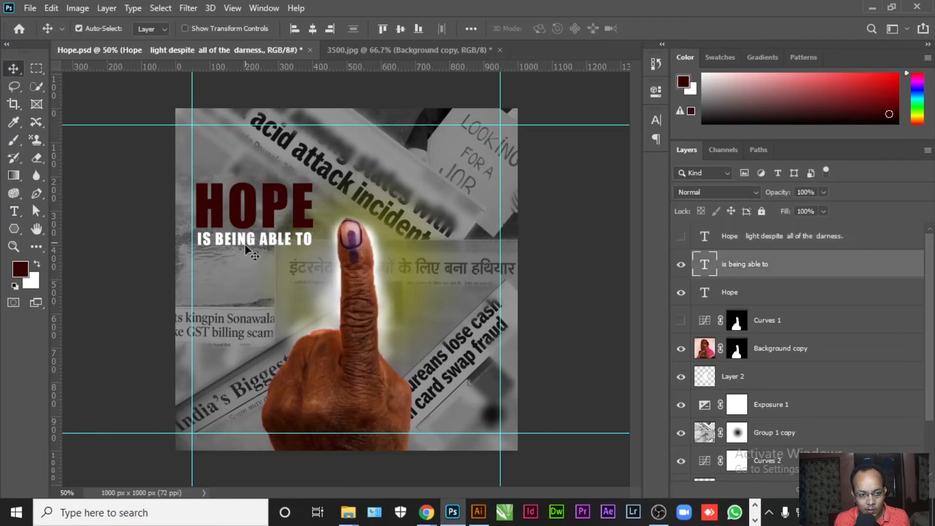
left_click_drag(246, 238, 241, 267)
left_click(14, 210)
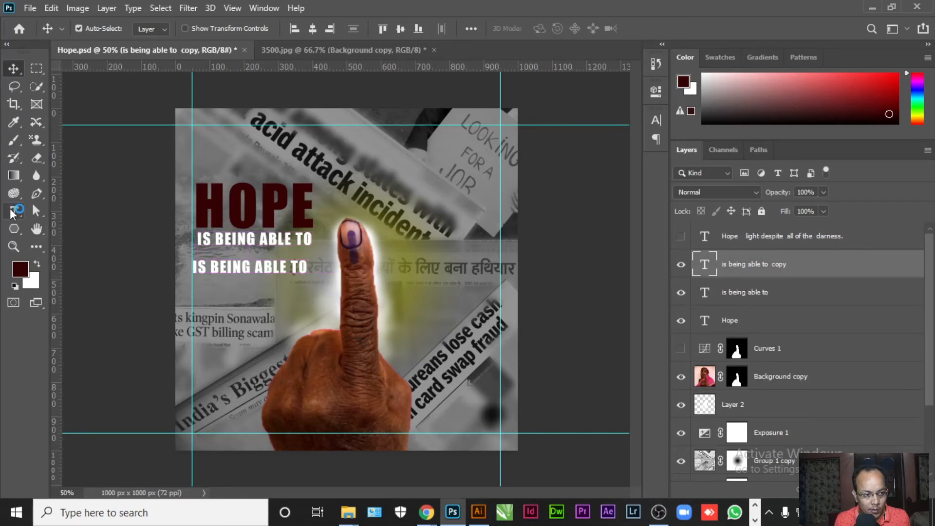
triple_click(237, 266)
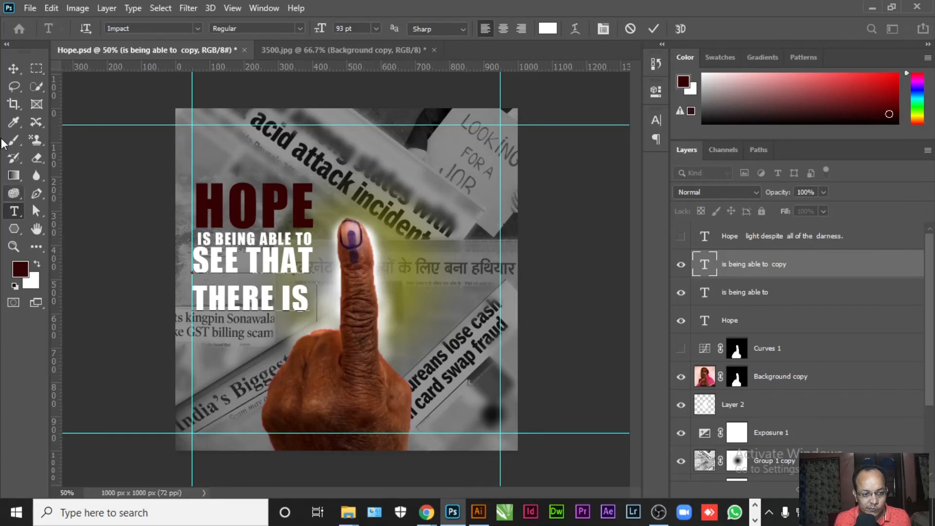
left_click(14, 69)
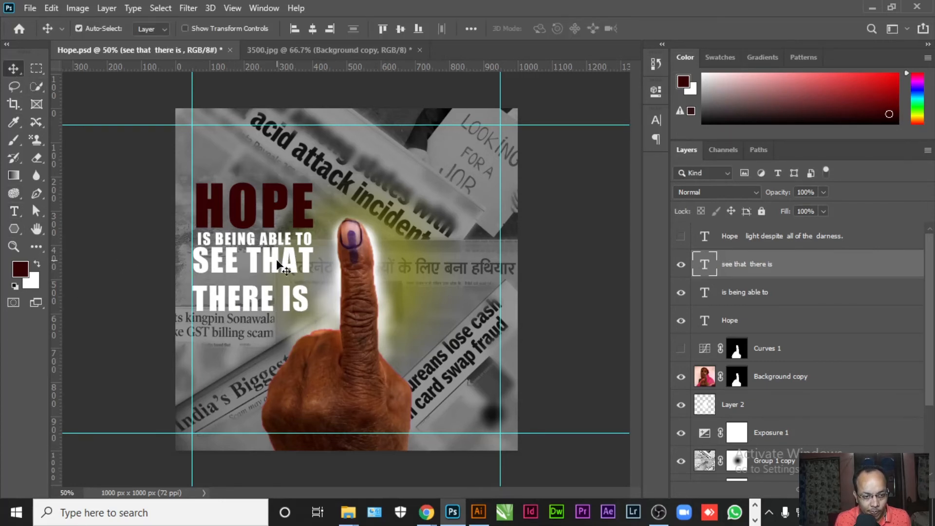
left_click_drag(277, 267, 279, 265)
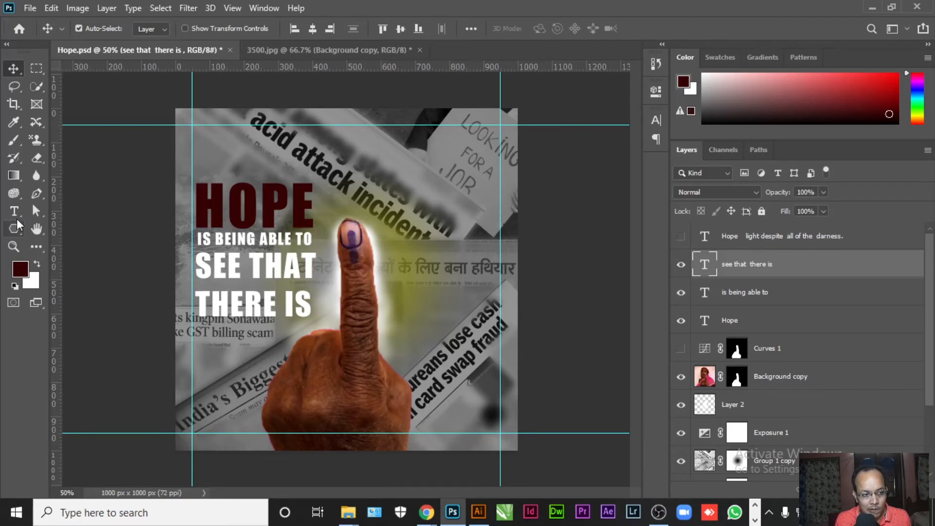
- Set the "there is" line to 45 pt
left_click(14, 211)
left_click_drag(309, 301, 62, 288)
left_click(350, 28)
type("45")
key("Return")
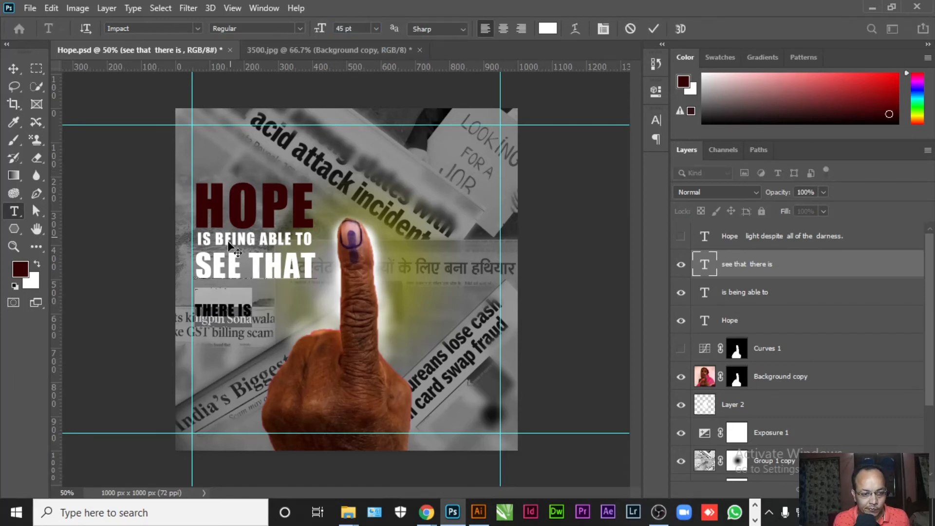
- Set the leading of the whole "see that there is" text to 53 pt
triple_click(259, 253)
left_click(603, 29)
left_click(580, 166)
left_click_drag(584, 162, 508, 183)
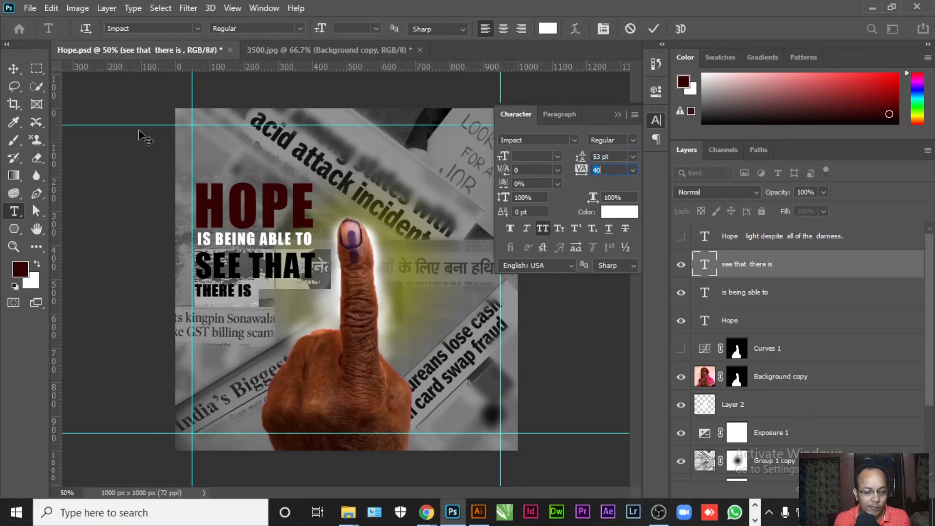
left_click(617, 115)
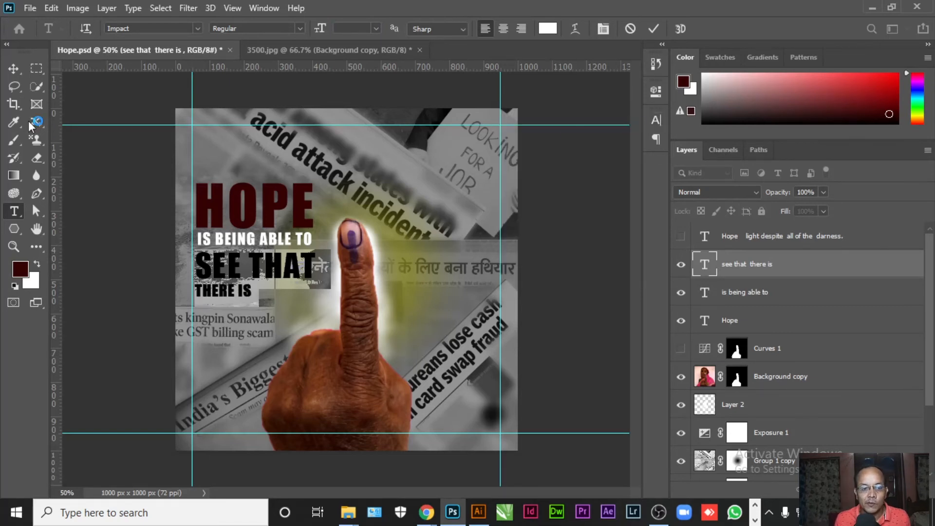
left_click(13, 69)
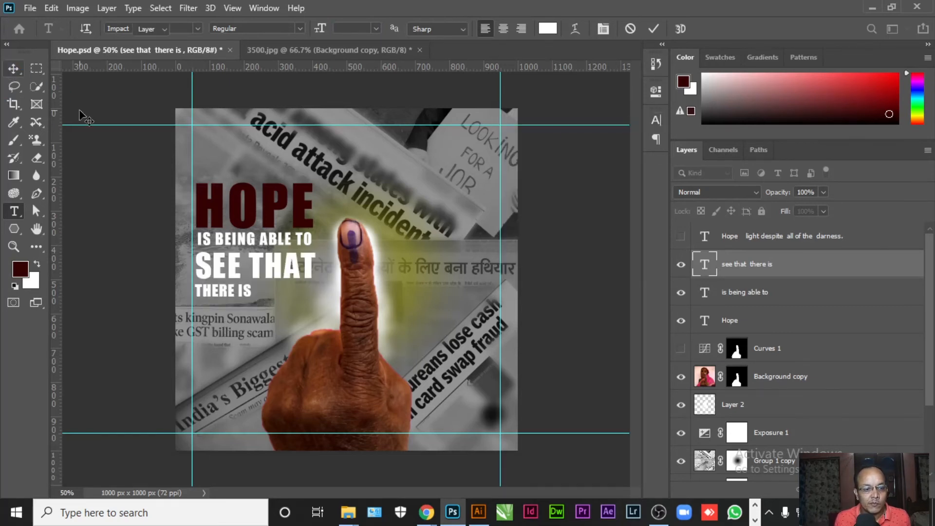
- Align the left edges of the "see that there is", "is being able to" and "Hope" layers relative to the selection
left_click(781, 292, "shift")
left_click(779, 320, "ctrl")
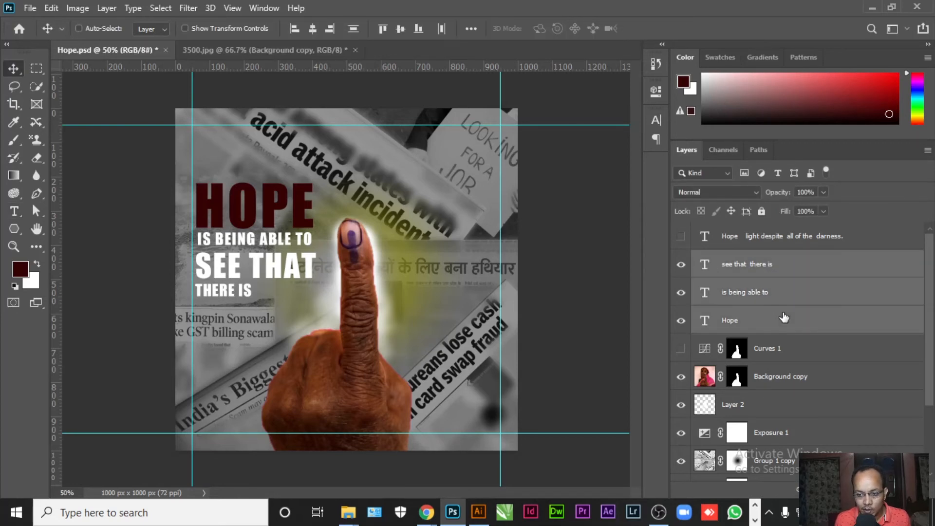
left_click(471, 28)
left_click(512, 153)
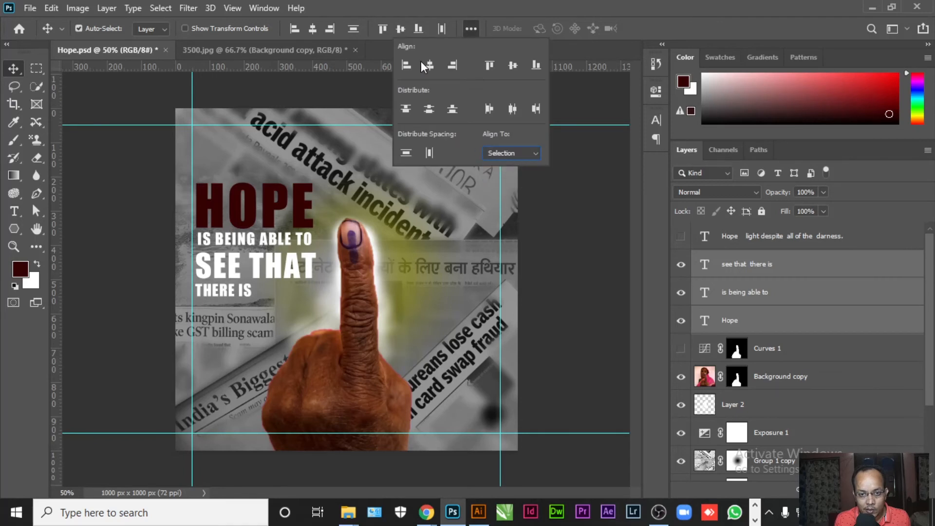
left_click(406, 63)
left_click(555, 227)
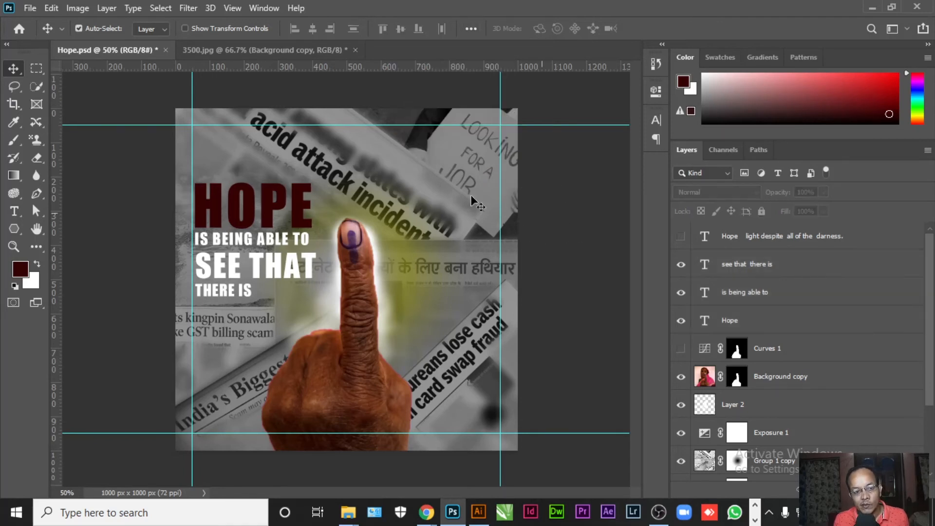
- Recolour the "see that" line with the dark maroon foreground colour, leaving "there is" white
left_click(14, 211)
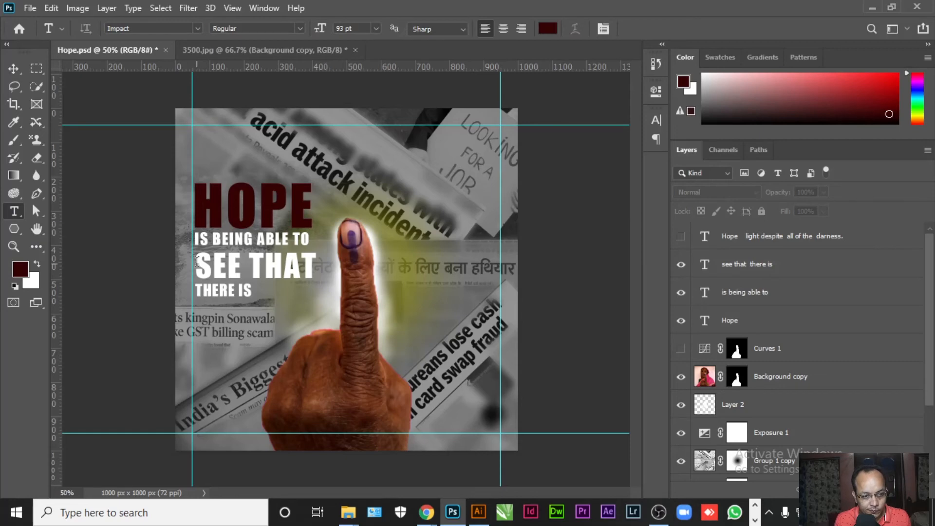
left_click(255, 261)
left_click_drag(255, 261, 315, 266)
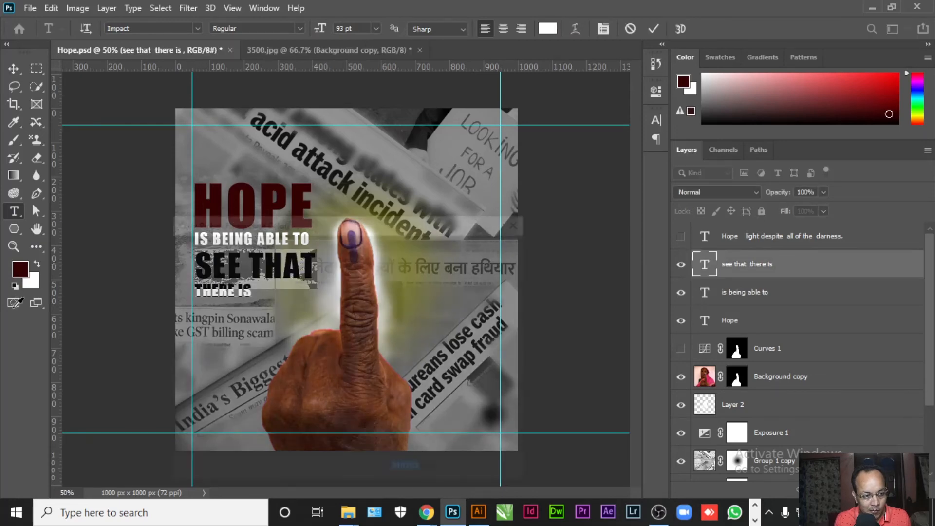
left_click(20, 268)
left_click(485, 248)
left_click(14, 68)
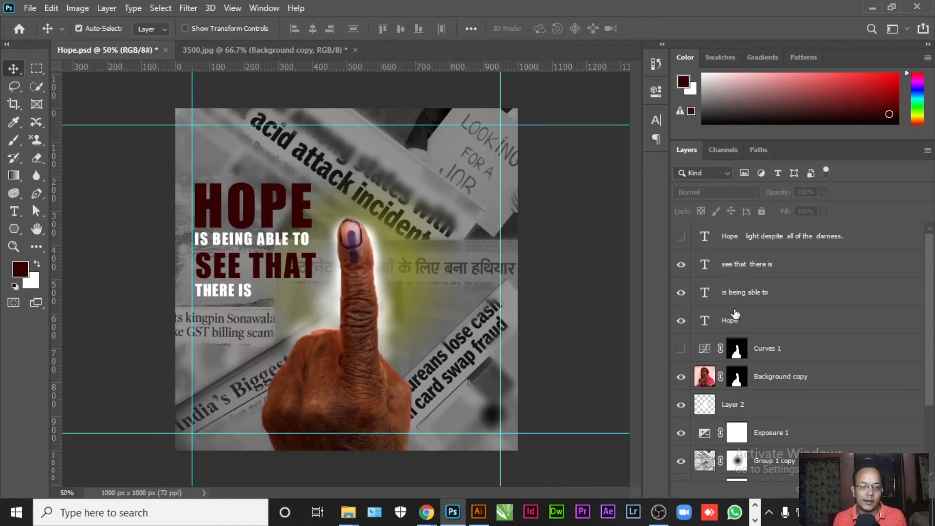
- Add a Stroke effect in white (ffffff) to the "Hope" text layer
left_click(802, 330)
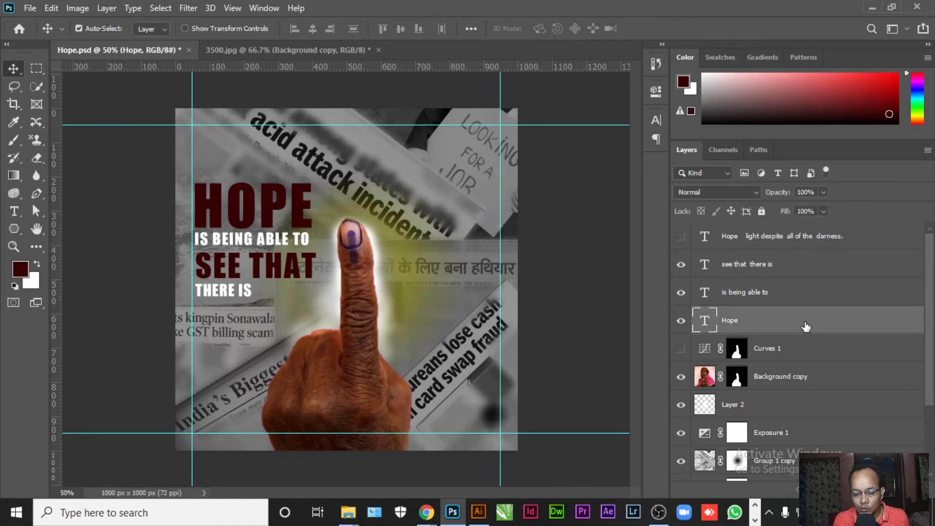
double_click(806, 323)
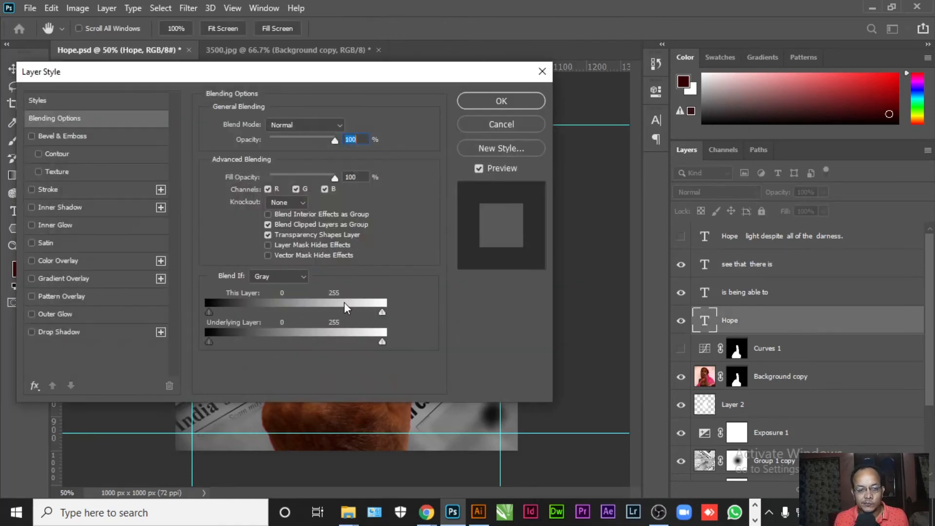
left_click_drag(149, 78, 510, 36)
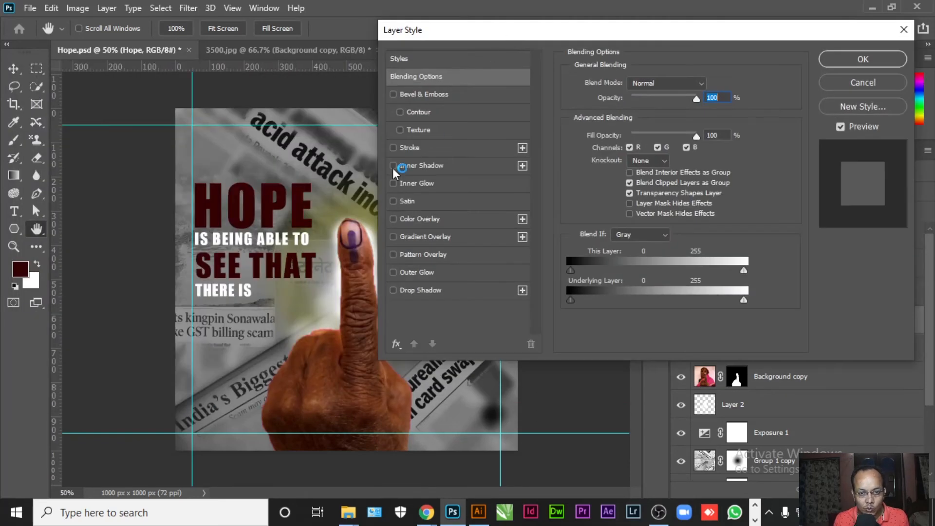
left_click(407, 147)
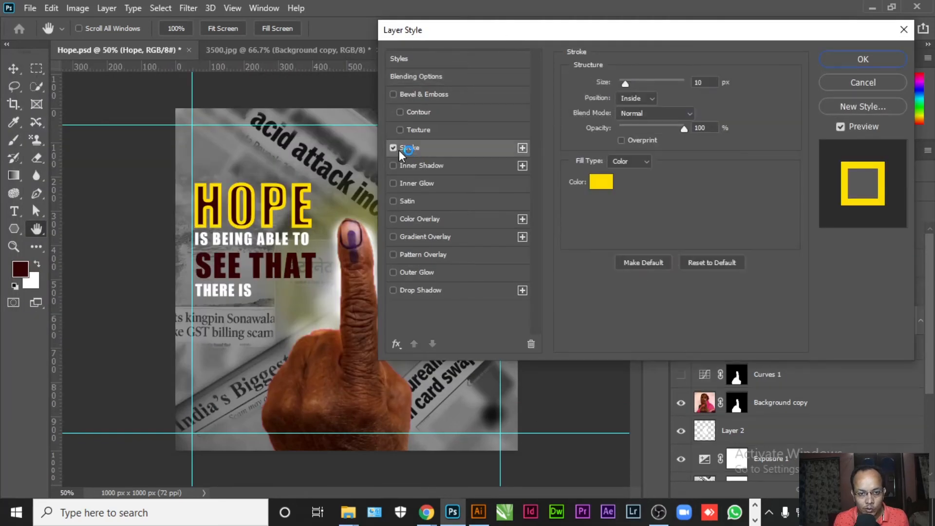
left_click(599, 182)
type("ffffff")
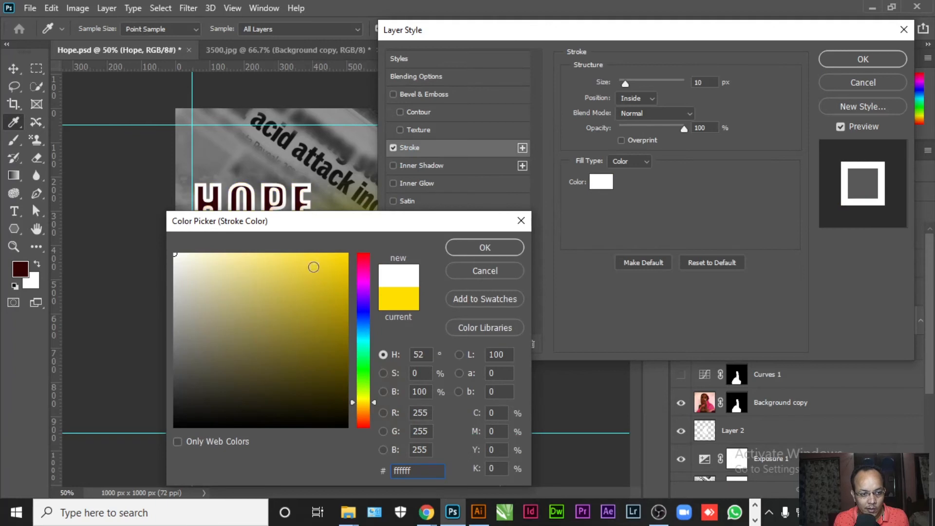
left_click(492, 250)
- Set the "Hope" stroke to a size of 2 px with its position Outside, and apply the layer style
double_click(700, 83)
type("2")
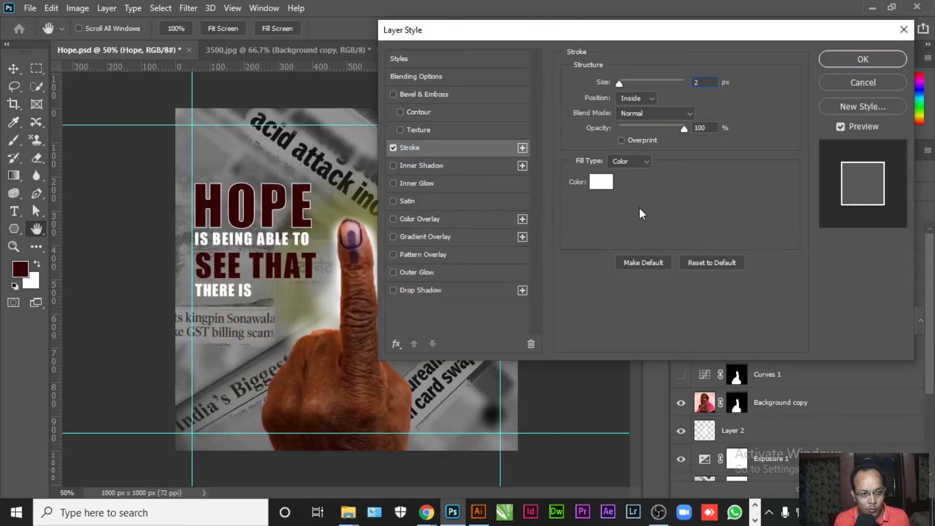
left_click(839, 56)
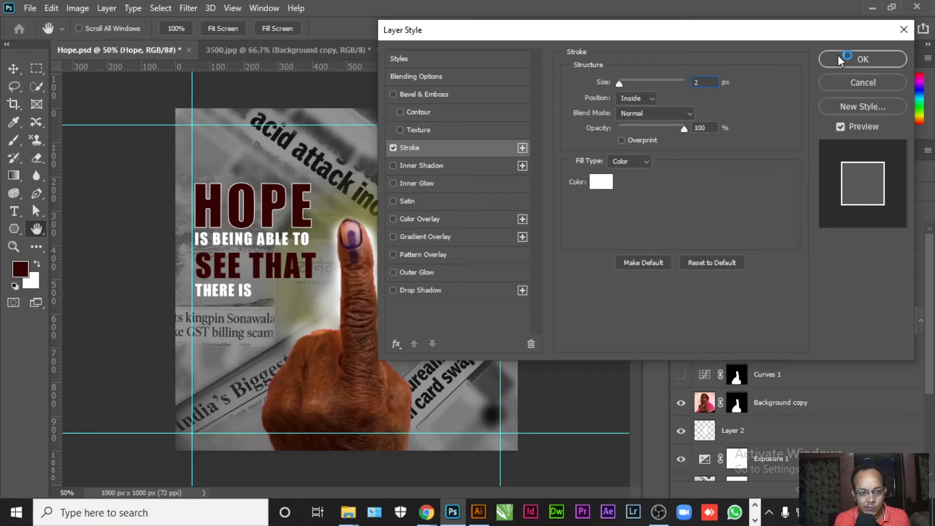
left_click(648, 100)
left_click(636, 109)
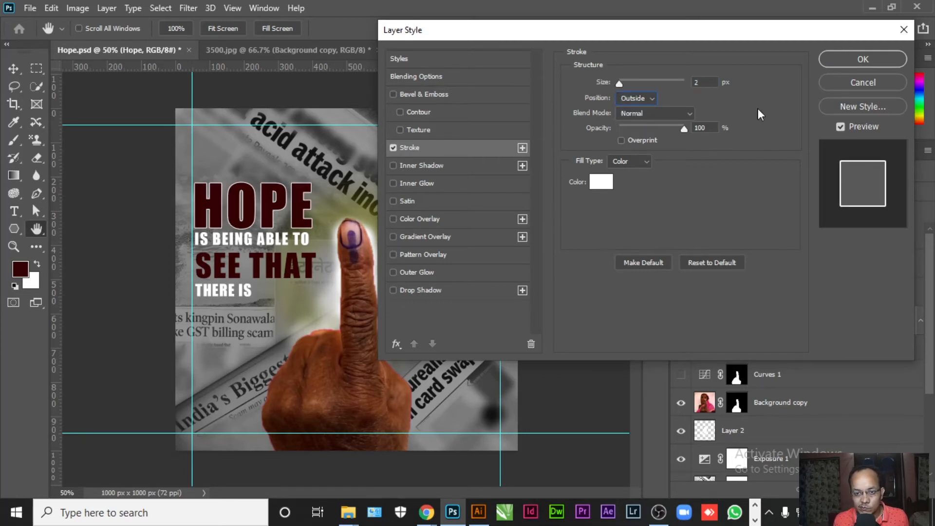
left_click(858, 58)
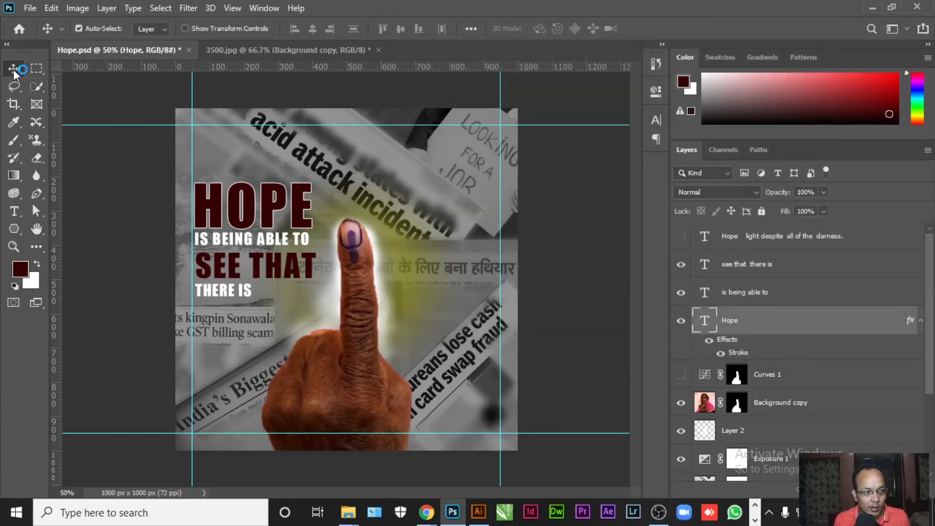
left_click(101, 201)
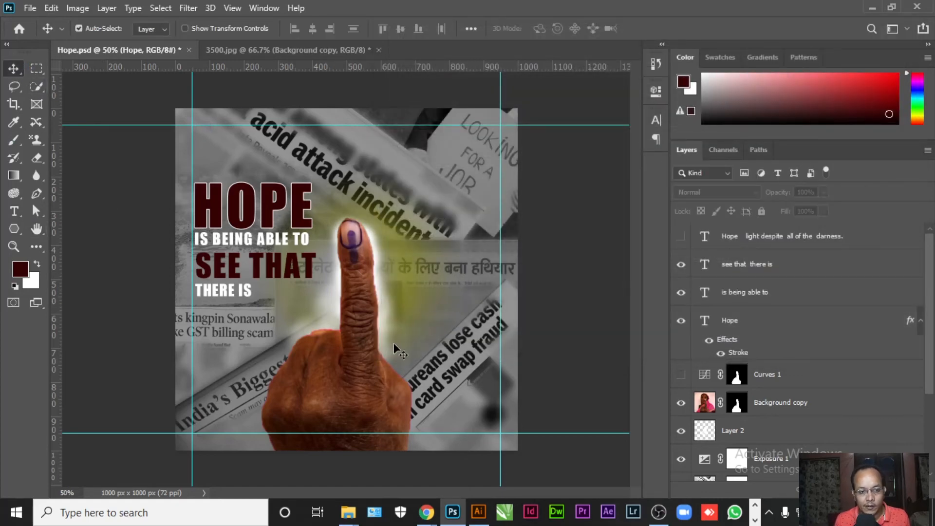
- Copy the "Hope" layer style and paste it onto the "see that there is" layer
left_click(750, 323)
right_click(752, 324)
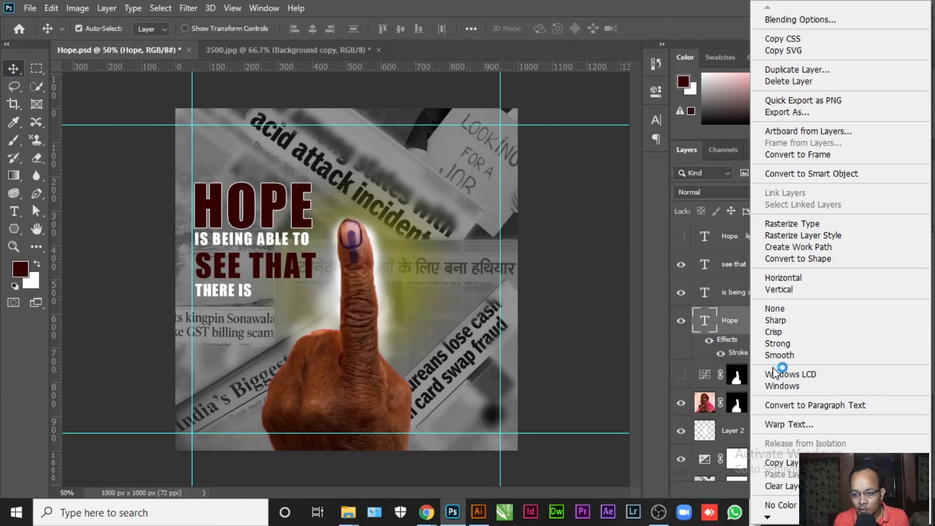
left_click(781, 462)
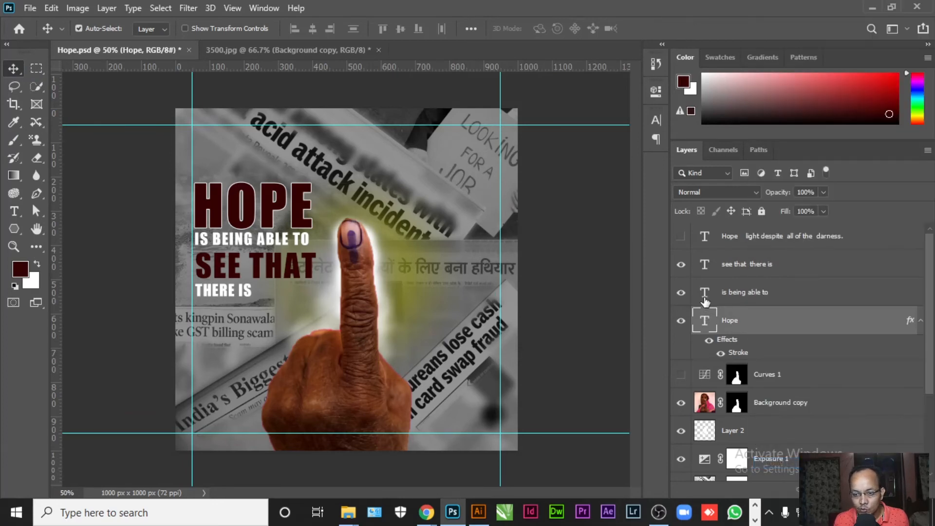
left_click(778, 269)
right_click(777, 268)
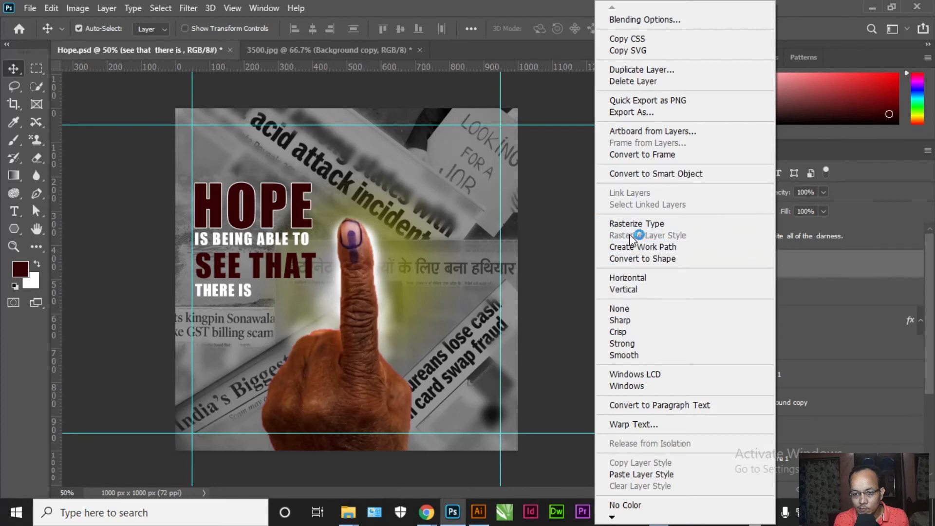
left_click(642, 475)
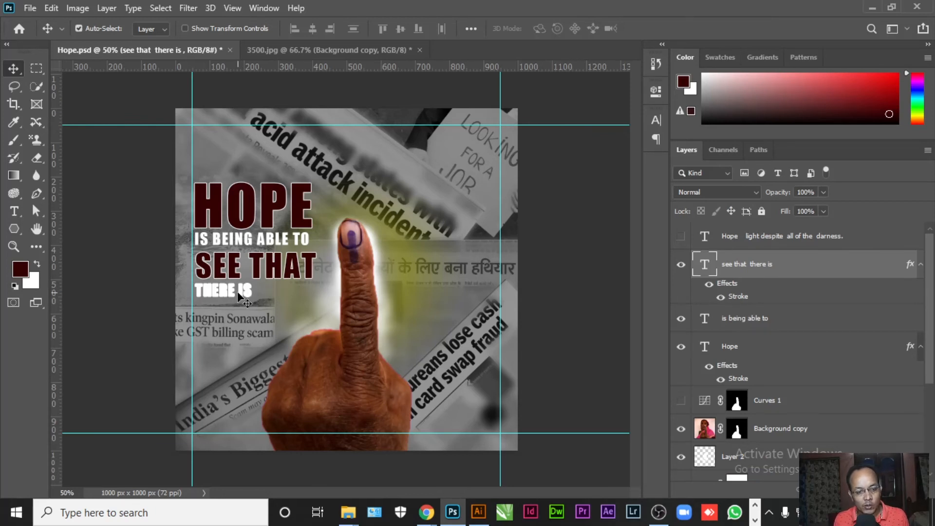
- Duplicate the "see that there is" layer and replace the copy's text with only "there is"
left_click(14, 210)
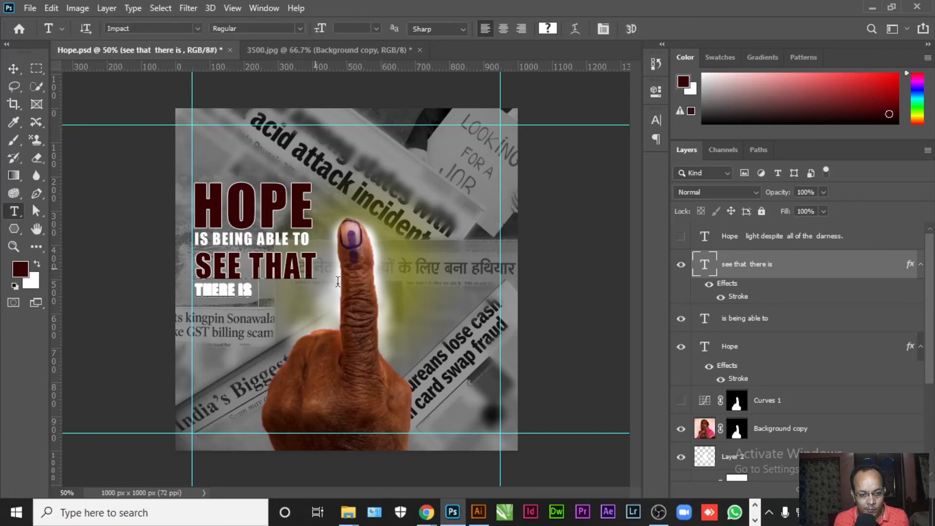
left_click(204, 266)
key("ctrl+Return")
key("v")
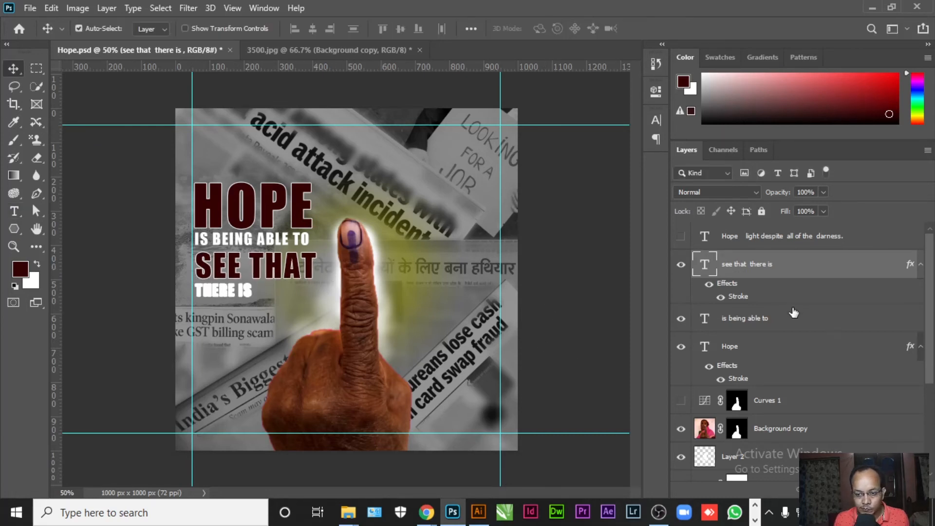
key("ctrl+j")
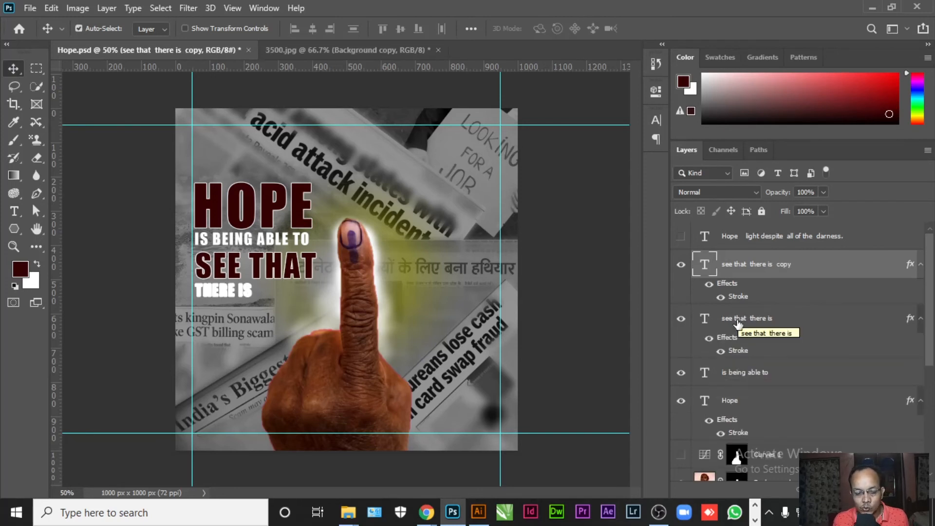
key("t")
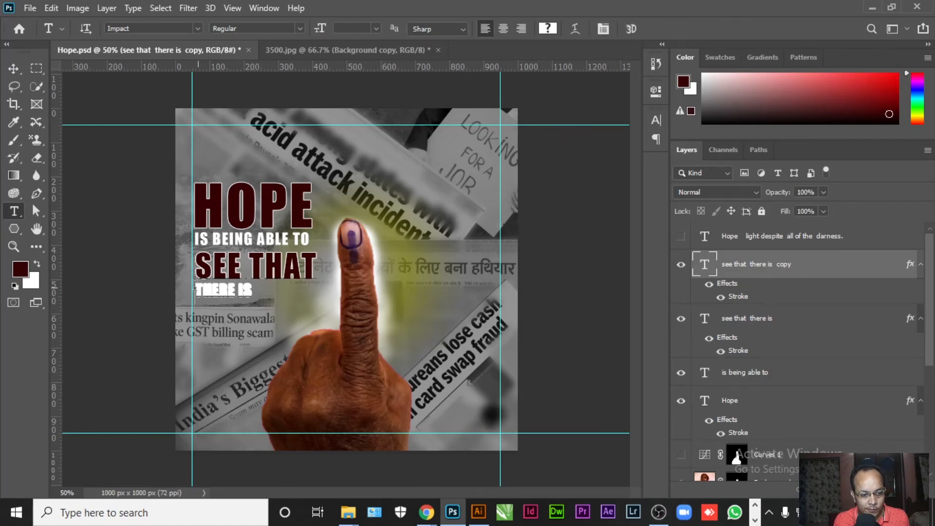
key("ctrl+a")
type("THERE IS")
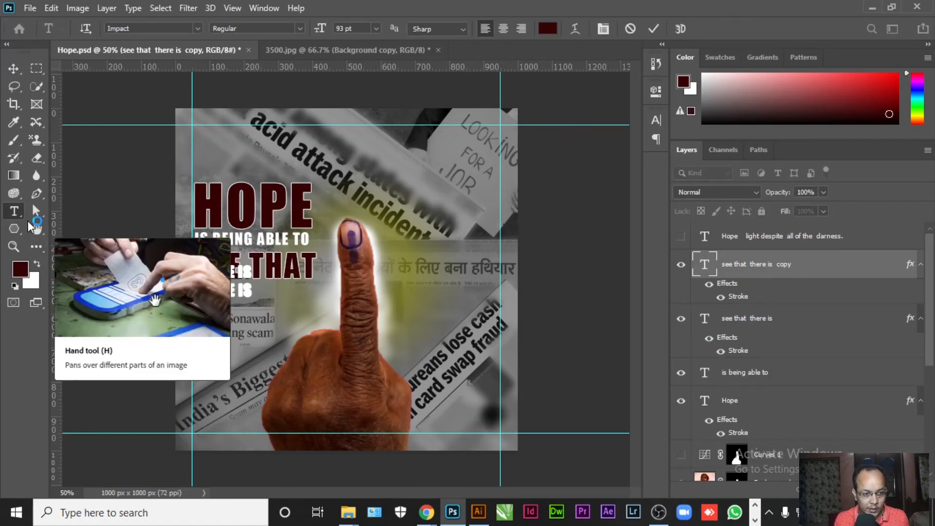
key("ctrl+Return")
key("v")
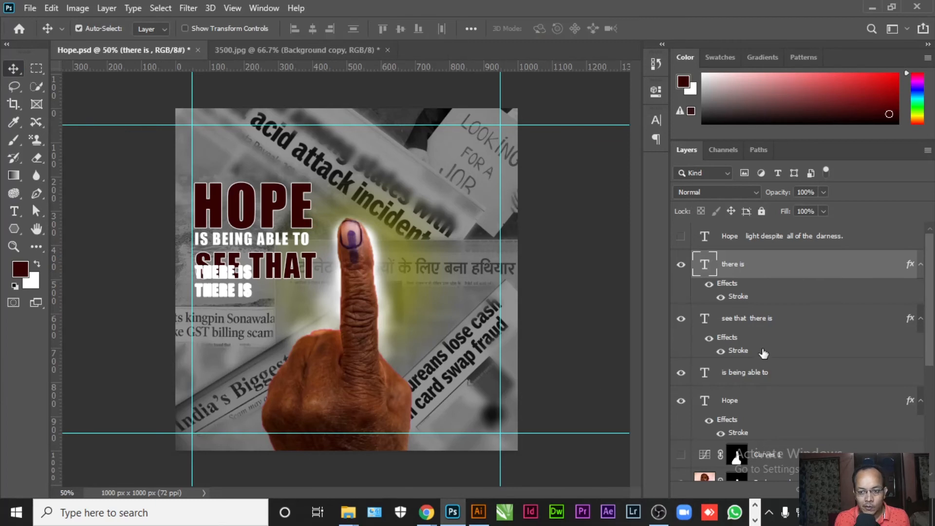
- Delete the "there is" line from the original "see that there is" text layer
left_click(749, 324)
left_click(14, 211)
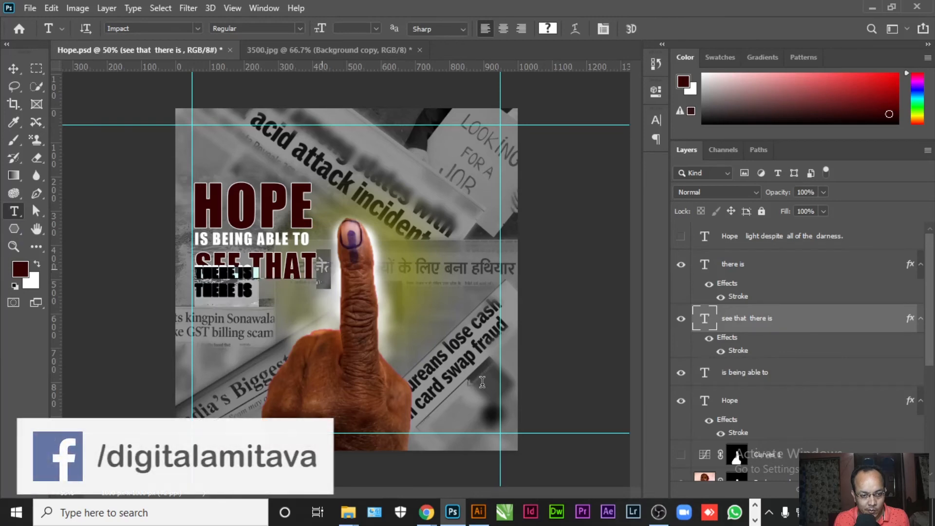
key("Return")
key("BackSpace")
left_click(14, 71)
- Clear the layer style from the separate "there is" layer
left_click(748, 270)
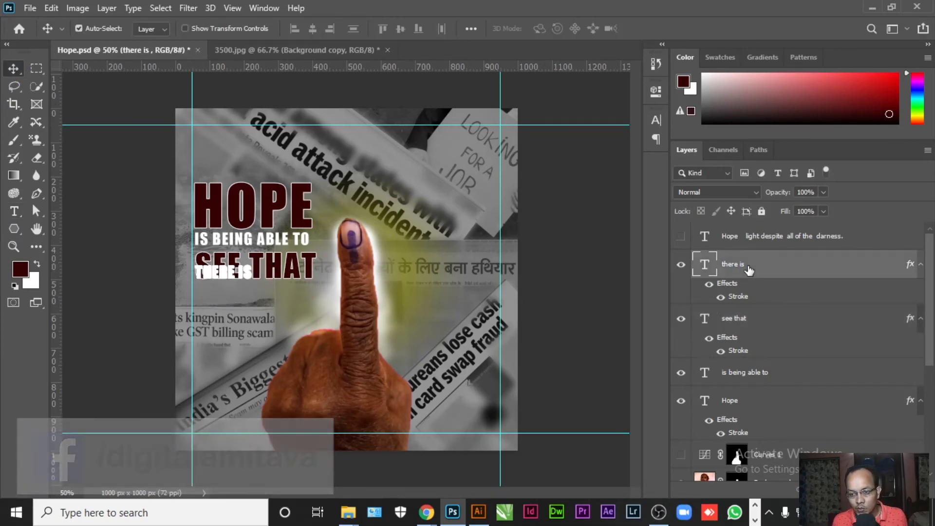
right_click(749, 271)
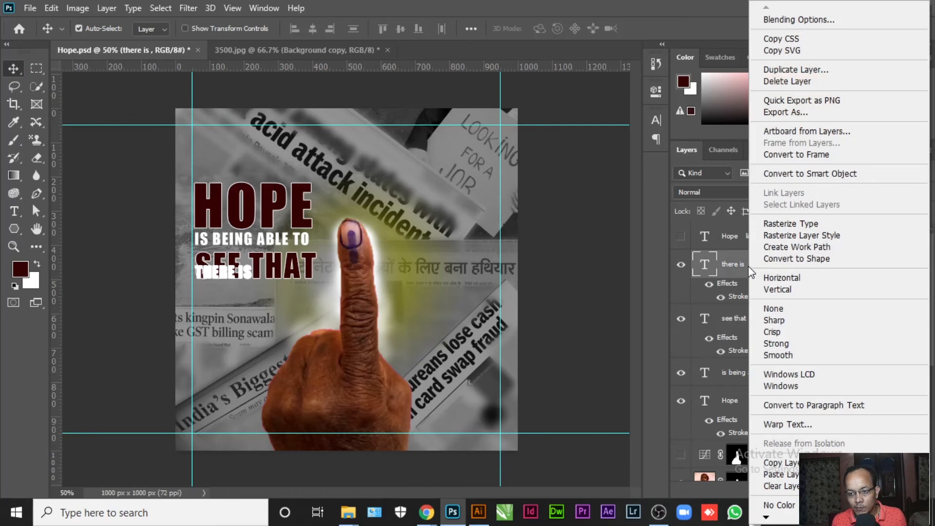
left_click(789, 486)
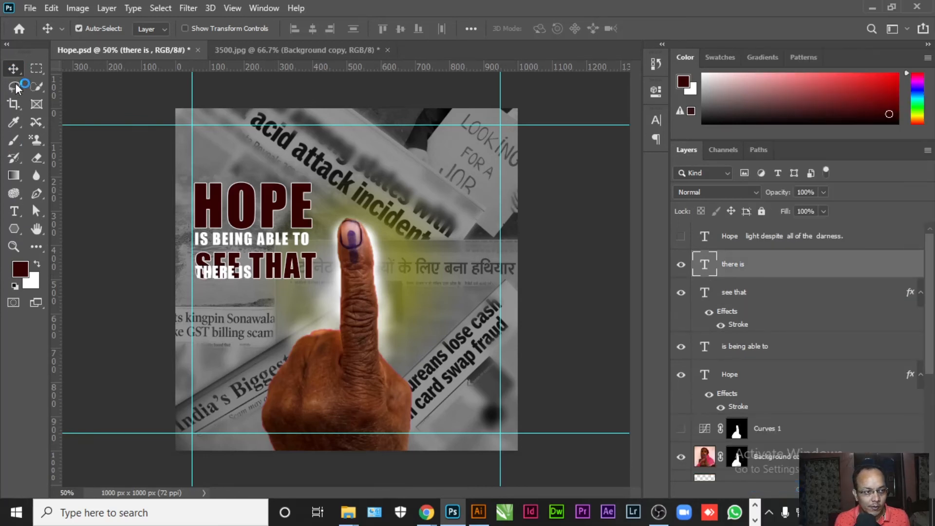
left_click(376, 275)
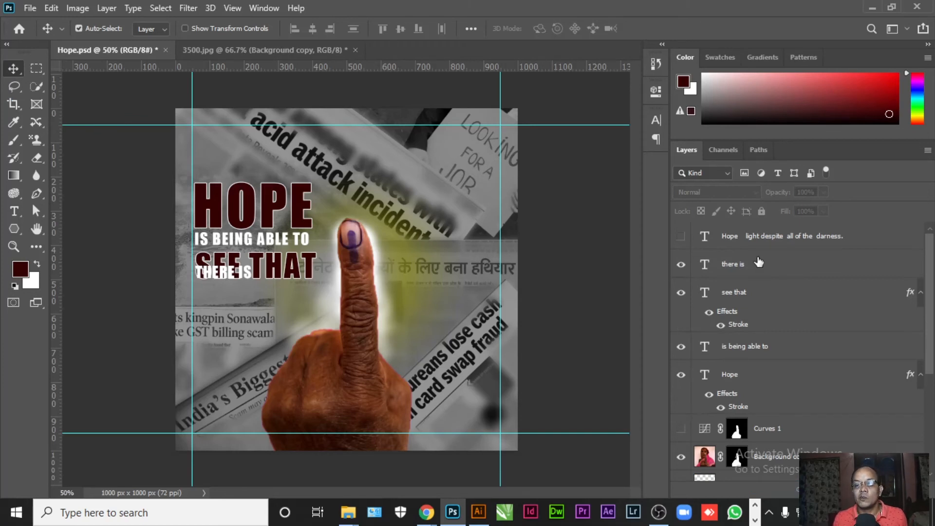
- Nudge the "there is" layer straight down until it sits just below the "see that" line
left_click(882, 267)
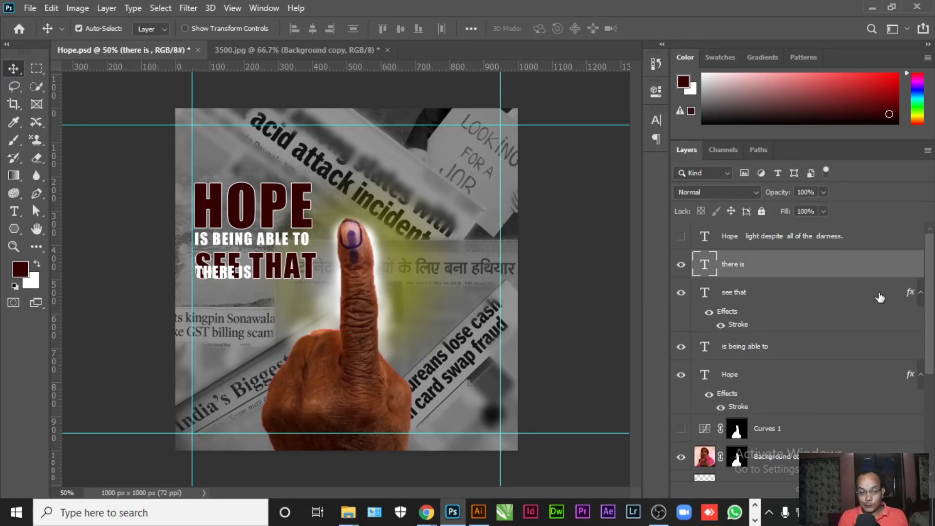
key("shift+Down")
key("shift+Down")
key("shift+Down")
key("shift+Down")
key("shift+Down")
key("shift+Down")
key("shift+Down")
key("shift+Down")
key("shift+Down")
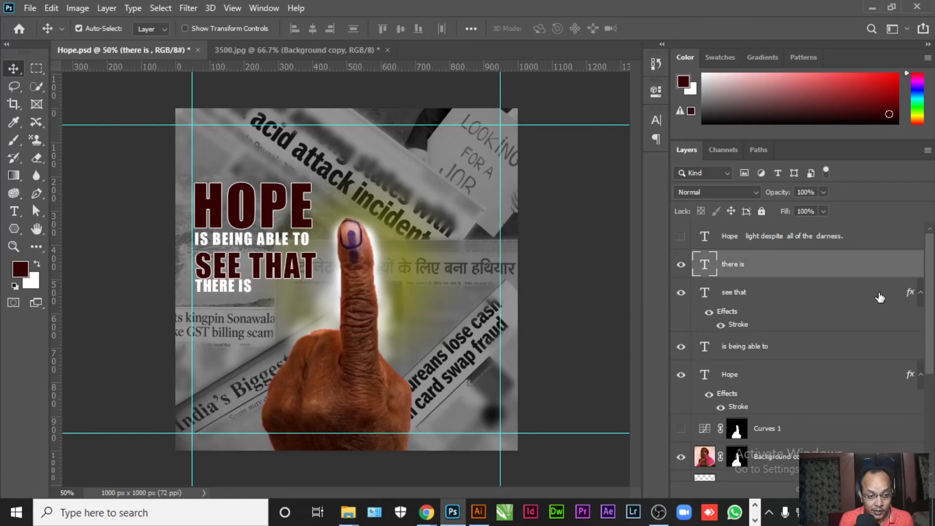
key("Down")
key("Down")
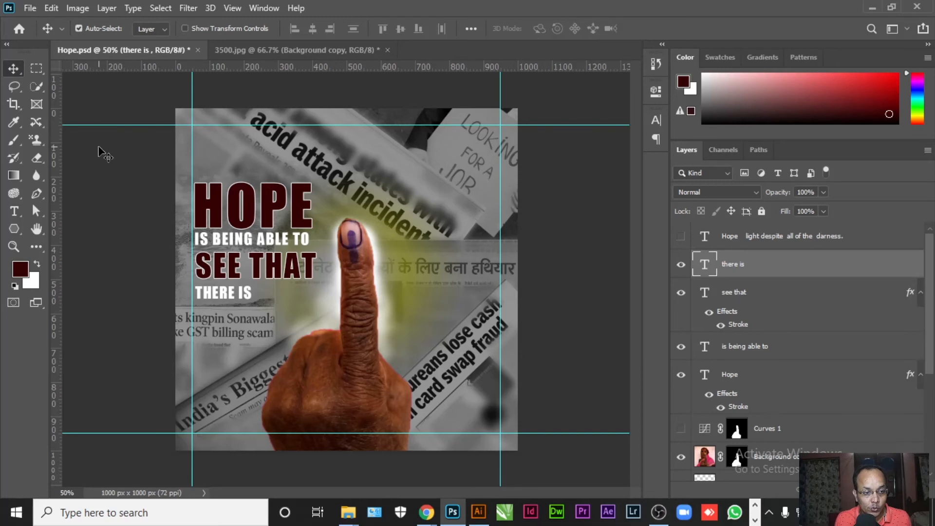
left_click(569, 186)
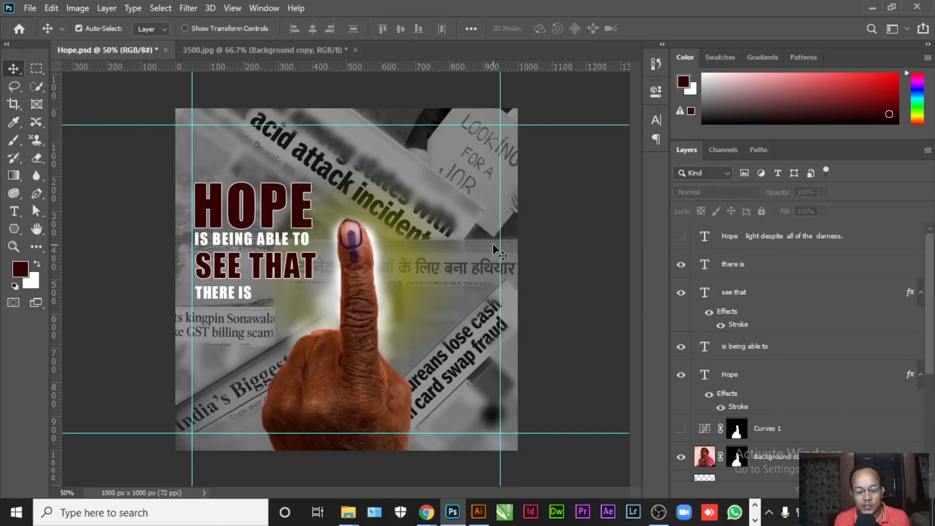
- Show the hidden remaining-quote text layer and duplicate the "Hope" layer, placing the copy near the bottom of the poster
left_click(270, 223)
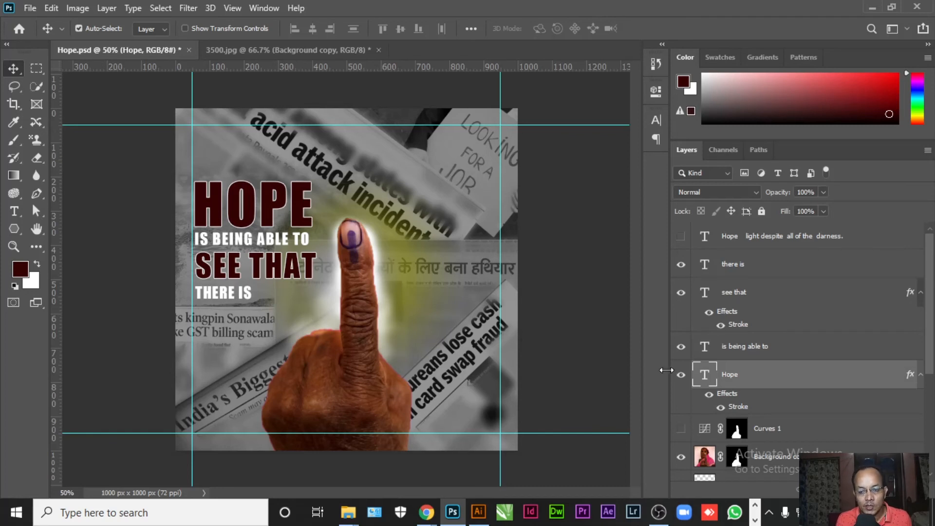
left_click(680, 236)
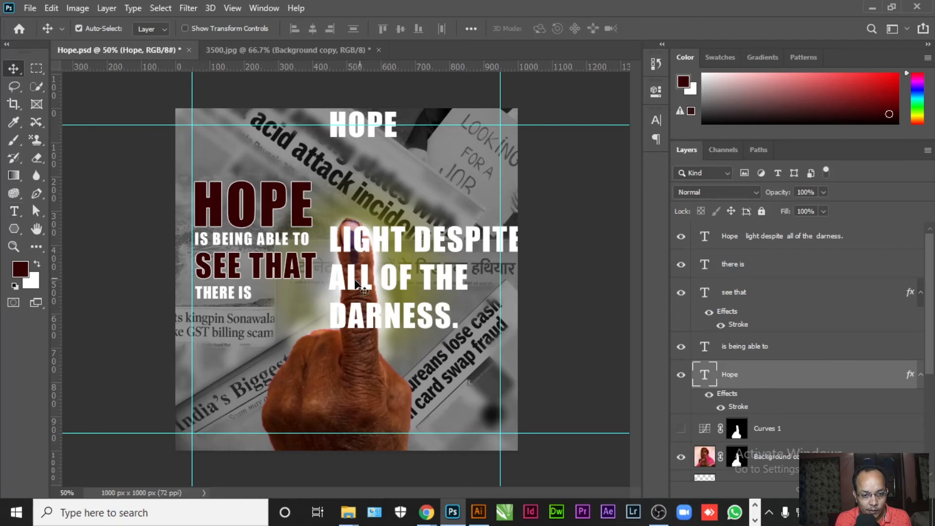
left_click(15, 212)
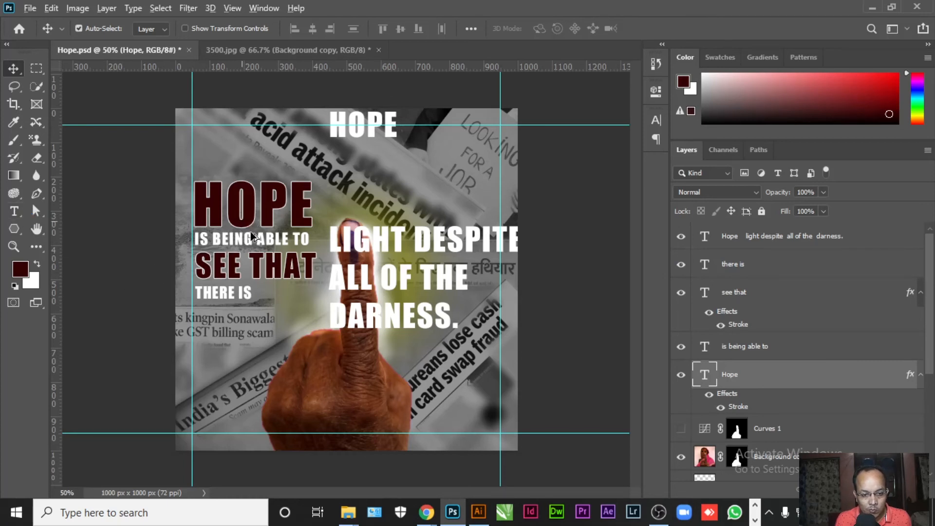
left_click_drag(270, 215, 267, 404)
- Replace the lower "Hope" copy's text with "DARKNESS" and move it to rest inside the left and bottom guides
left_click(12, 213)
left_click(240, 392)
double_click(240, 389)
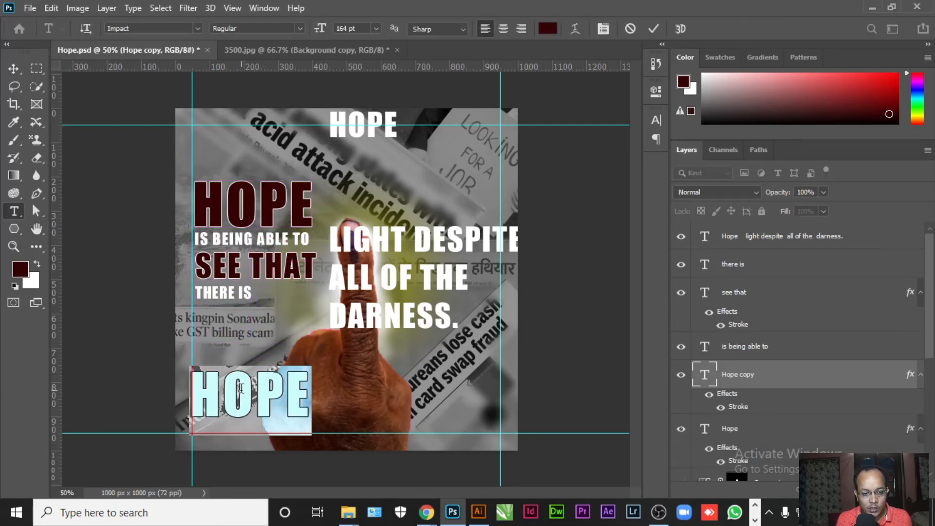
type("DAR")
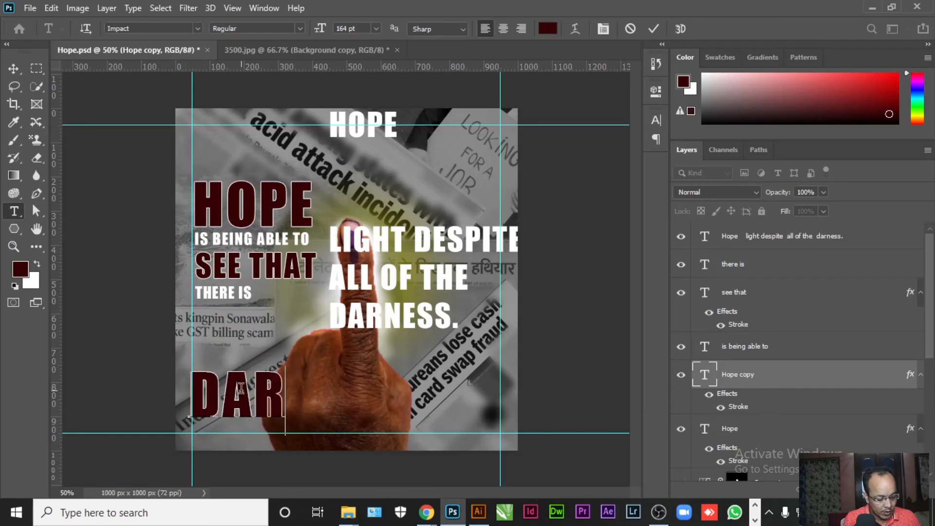
type("KNESS")
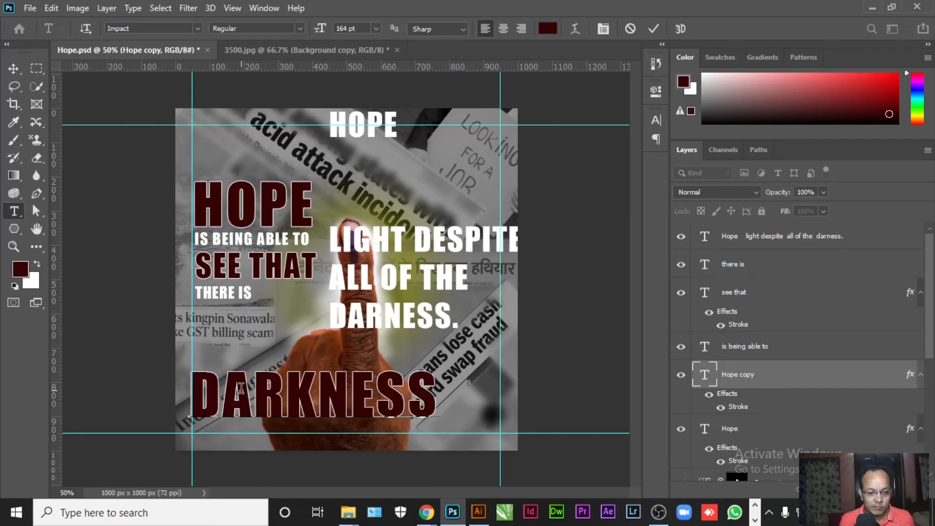
left_click(13, 69)
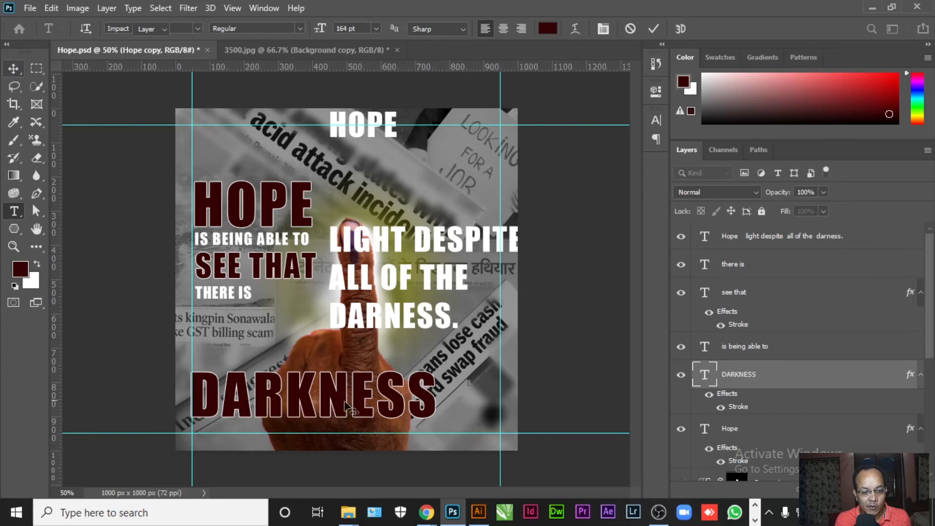
left_click_drag(307, 392, 311, 405)
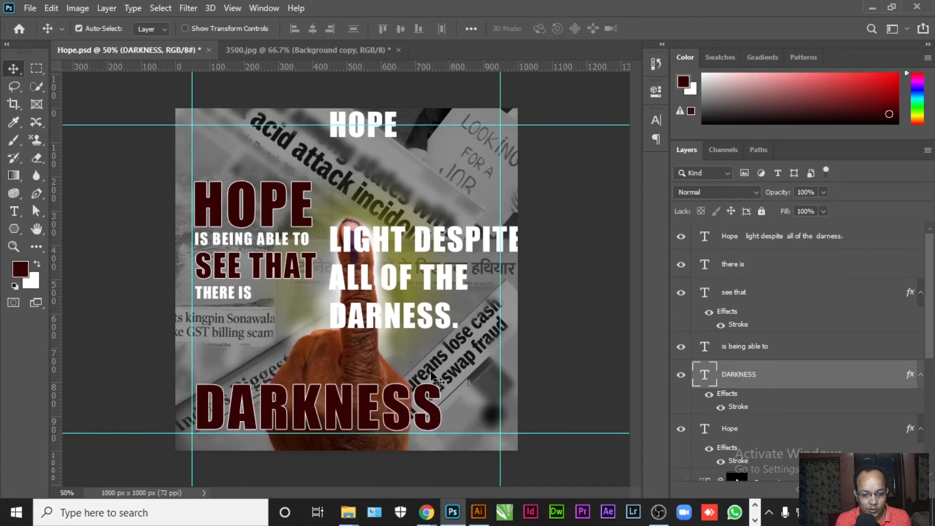
- Copy "all of the" from the remaining-quote text layer and delete everything in it after "light despite"
left_click(10, 214)
left_click(472, 271)
left_click_drag(332, 272, 604, 297)
key("ctrl+c")
key("BackSpace")
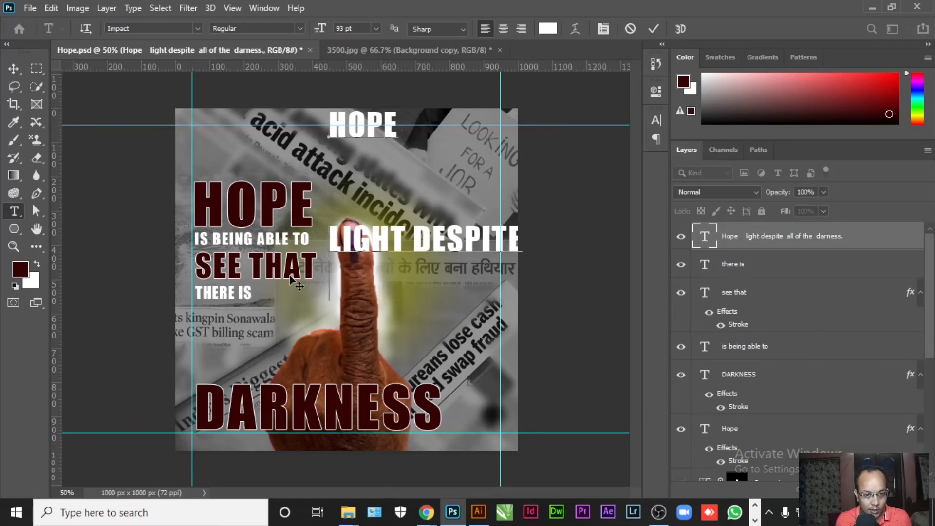
- Paste "all of the" as a separate text layer and place it just above "DARKNESS" by the left guide
left_click(13, 68)
left_click(14, 212)
left_click(209, 365)
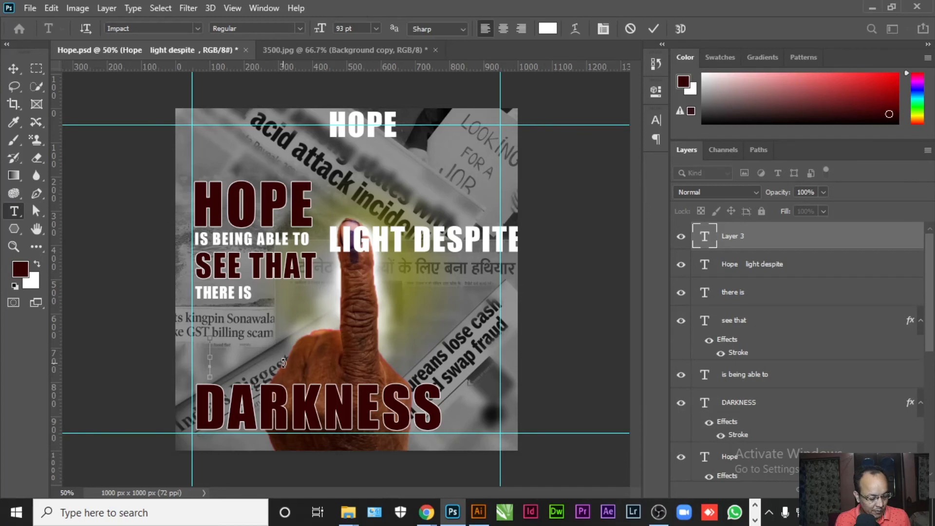
key("ctrl+v")
left_click(13, 68)
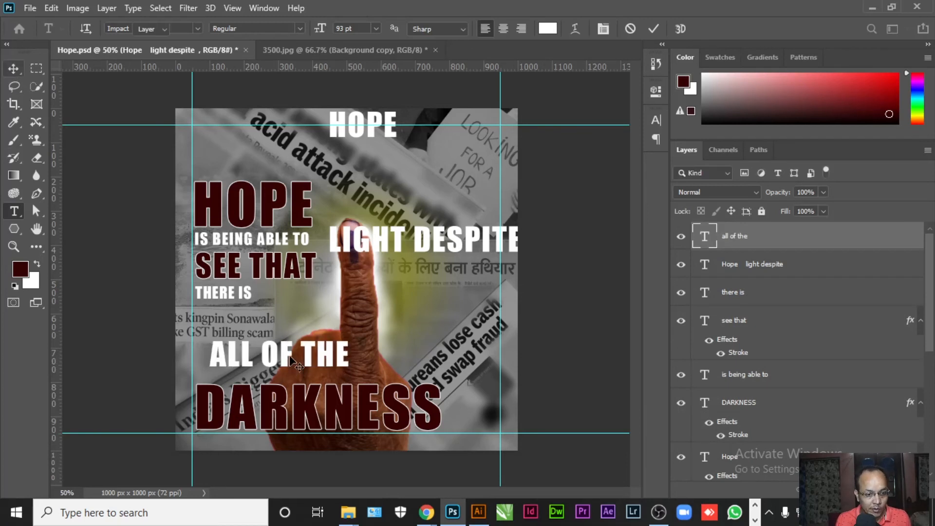
left_click_drag(285, 361, 273, 370)
left_click(381, 243)
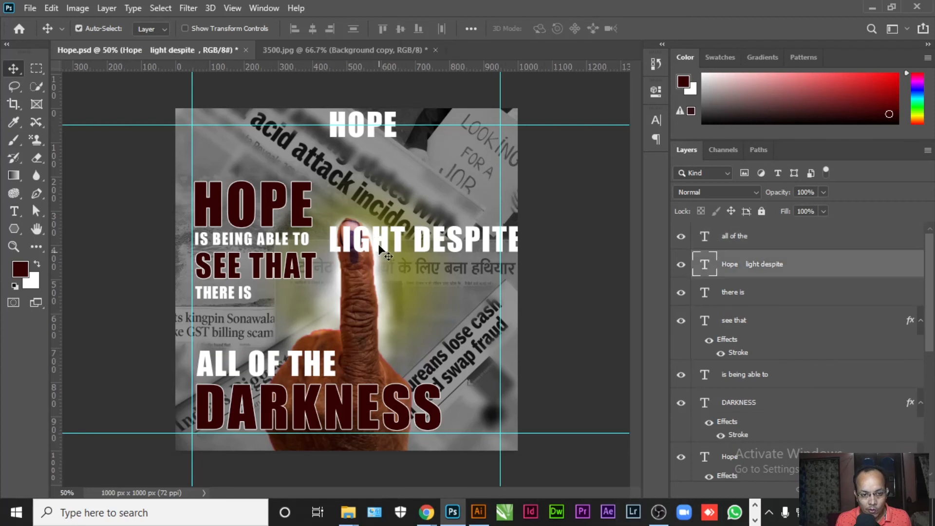
left_click_drag(382, 270, 384, 313)
left_click(14, 211)
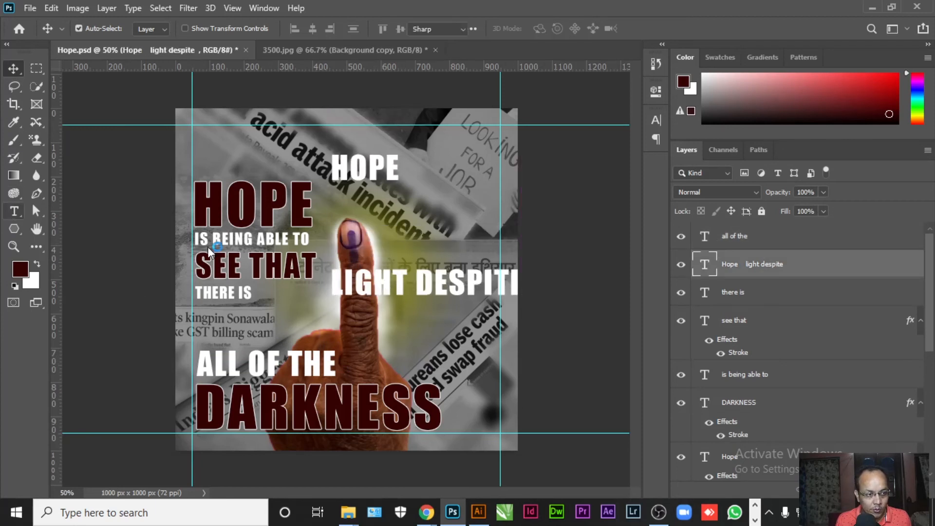
left_click(376, 296)
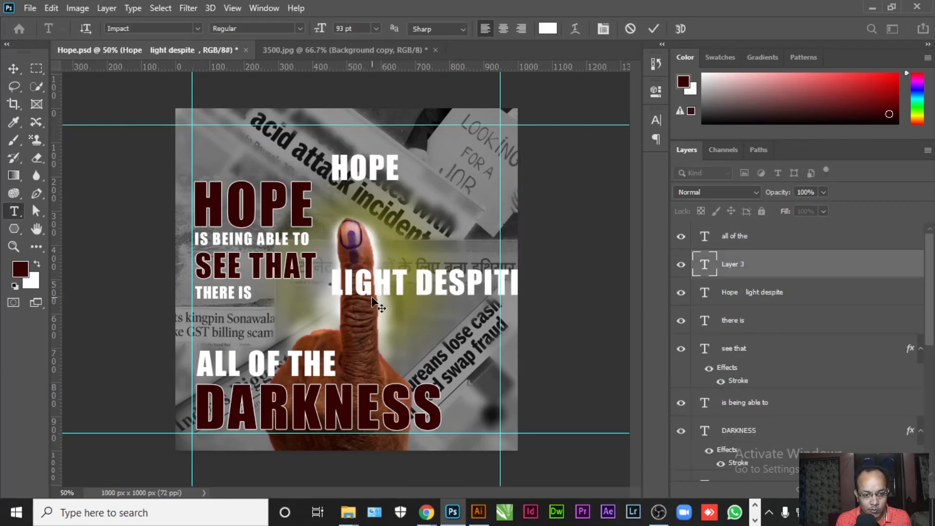
left_click(14, 68)
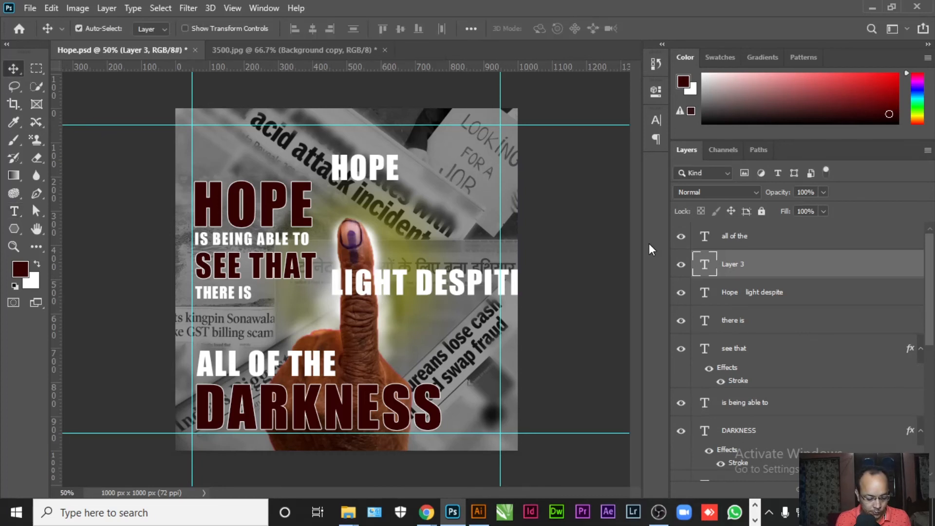
- Delete "Hope" and the blank lines above "light despite" in its text layer, and move the line below "there is"
left_click(13, 210)
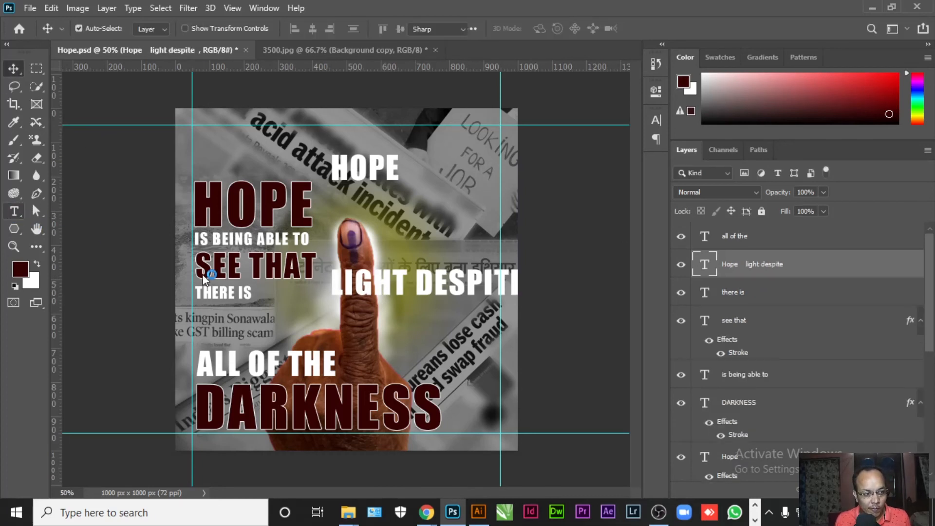
left_click_drag(335, 283, 215, 135)
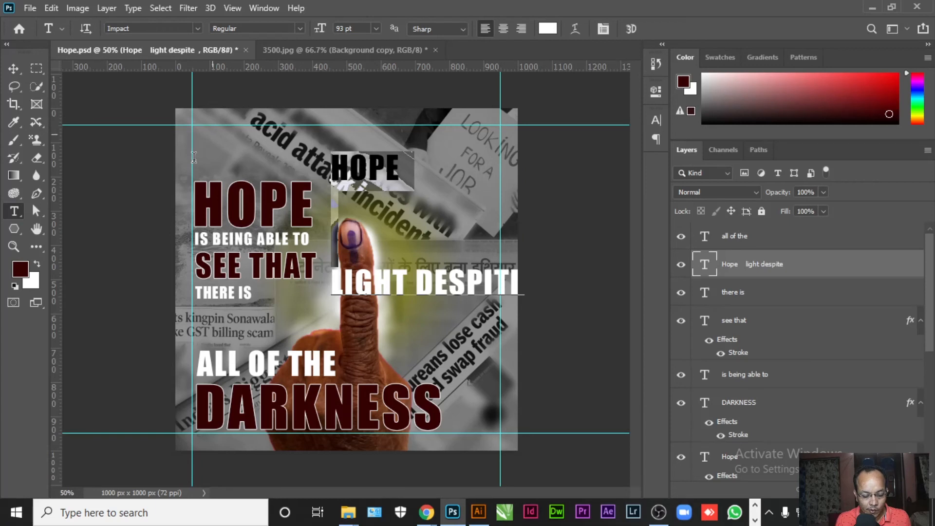
key("Delete")
key("Delete")
key("ctrl+a")
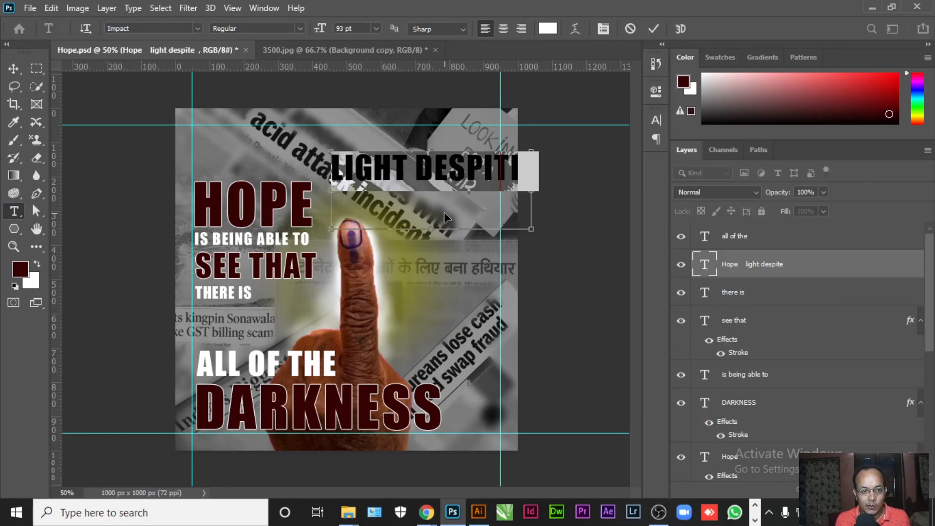
left_click(534, 188)
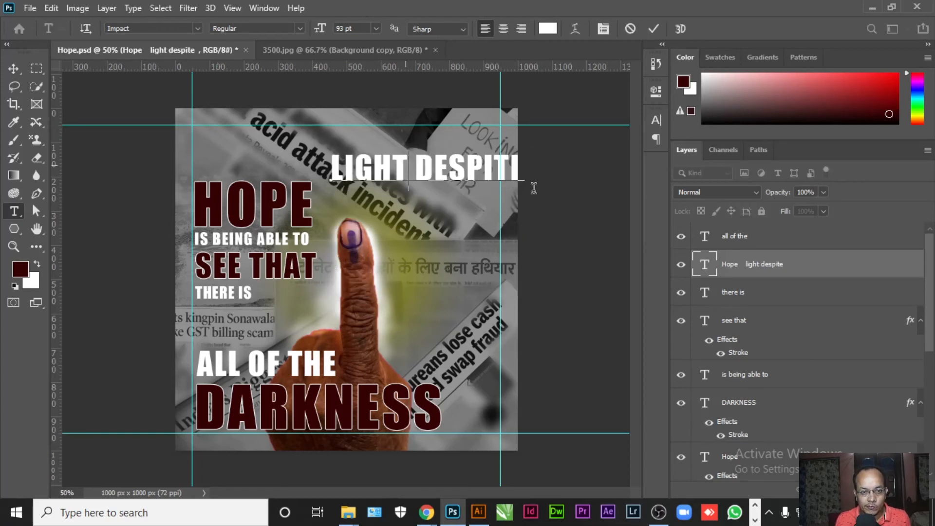
left_click(14, 68)
left_click_drag(385, 164, 252, 314)
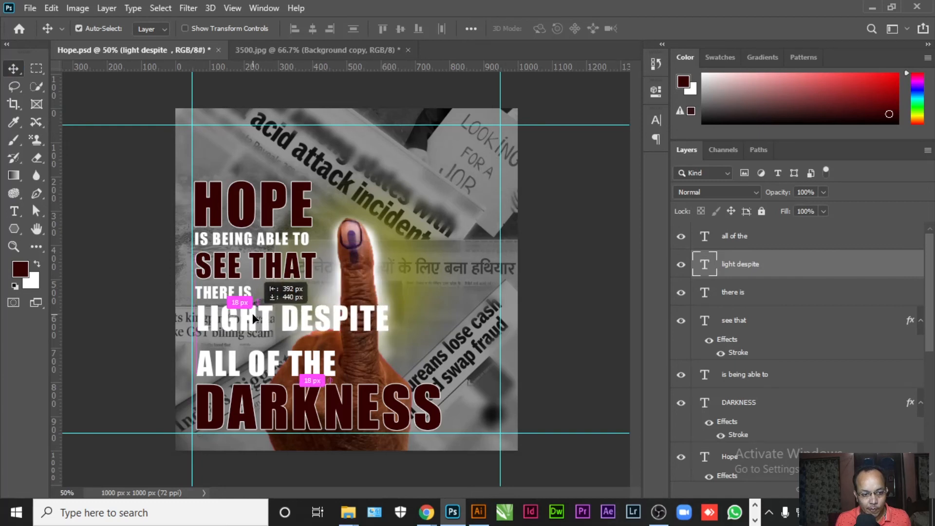
- Recolour the "light despite" text with the dark maroon foreground colour 340203
left_click(14, 211)
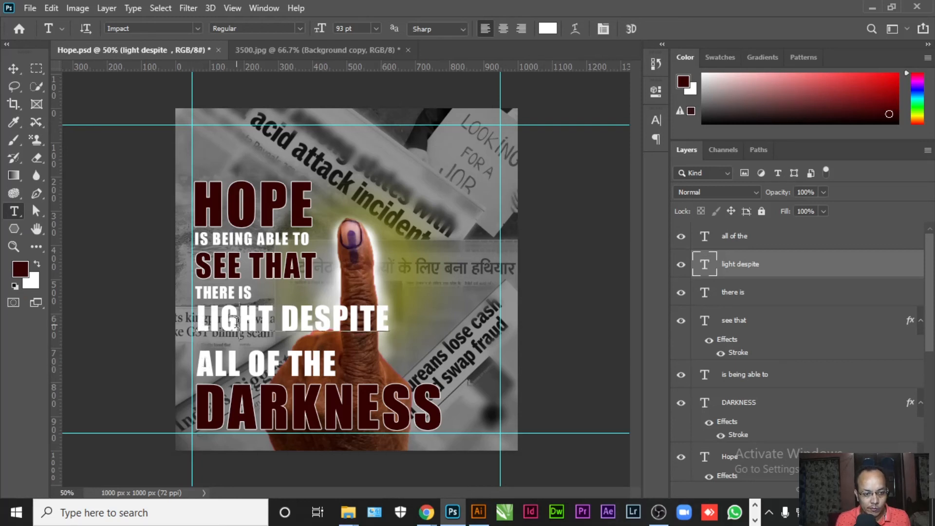
triple_click(232, 323)
left_click(21, 271)
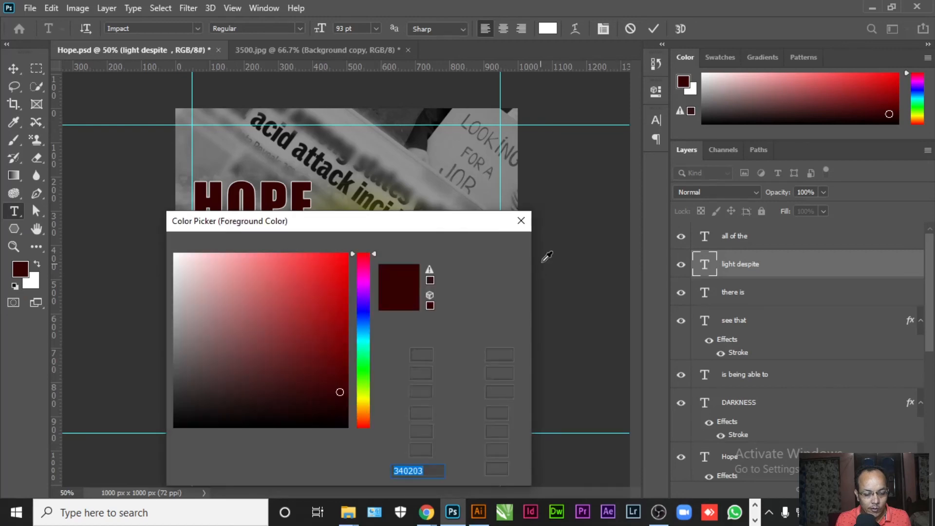
left_click(465, 251)
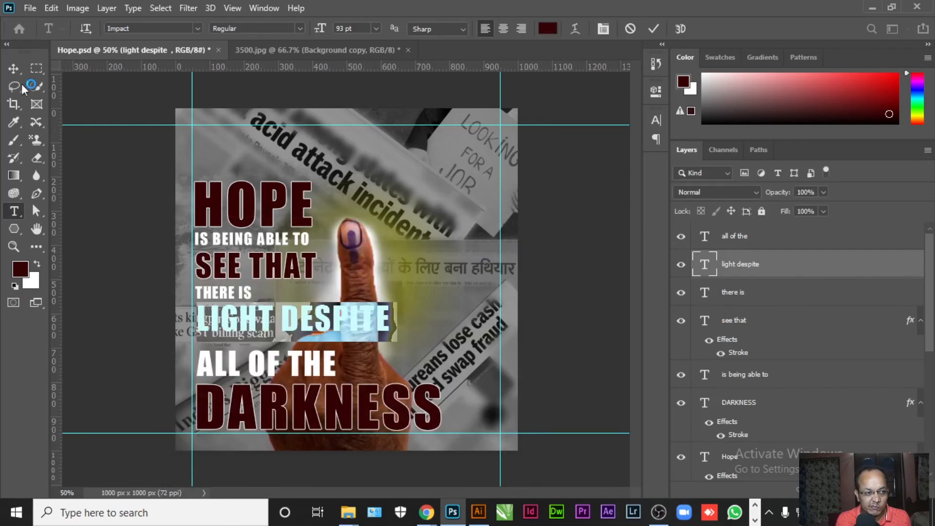
left_click(13, 68)
- Nudge the "light despite" line to line up with the text above and paste the copied stroke layer style onto it
left_click_drag(304, 320, 302, 316)
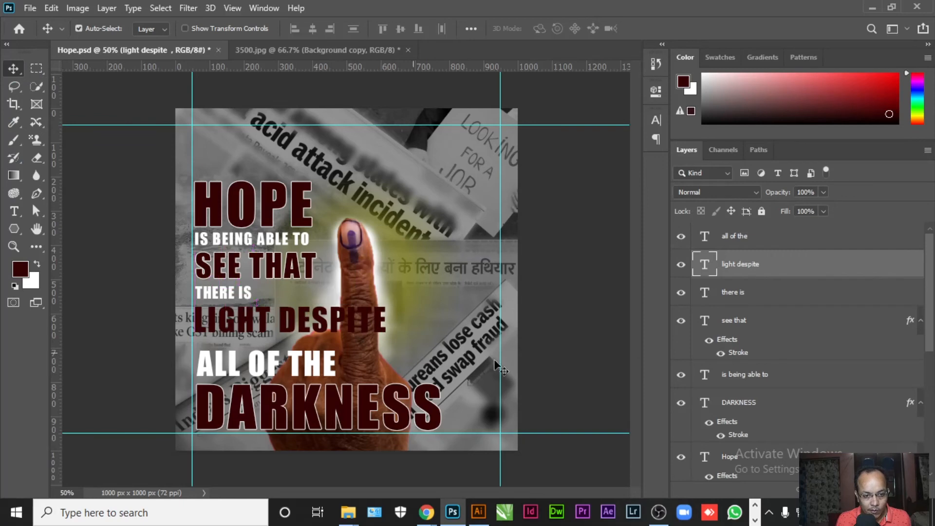
right_click(787, 273)
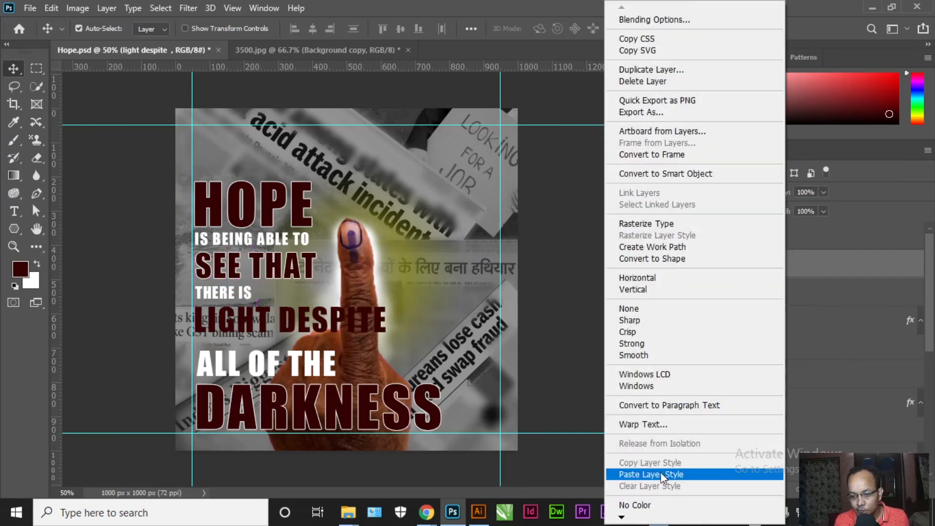
left_click(661, 472)
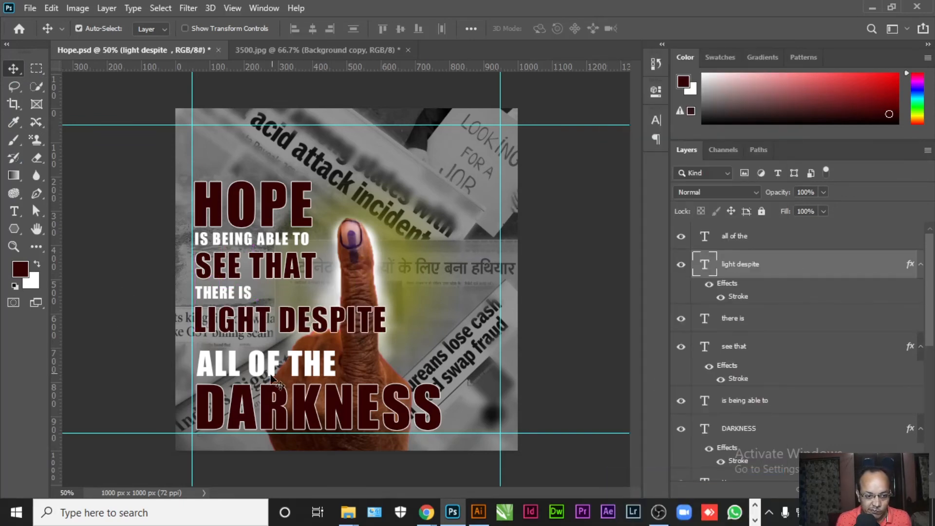
- Move the "all of the" line up beneath "light despite" and align the left edges of all seven text layers
mouse_move(269, 372)
left_mouse_down()
mouse_move(267, 388)
mouse_move(266, 364)
left_mouse_up()
scroll(791, 385, "down", 3)
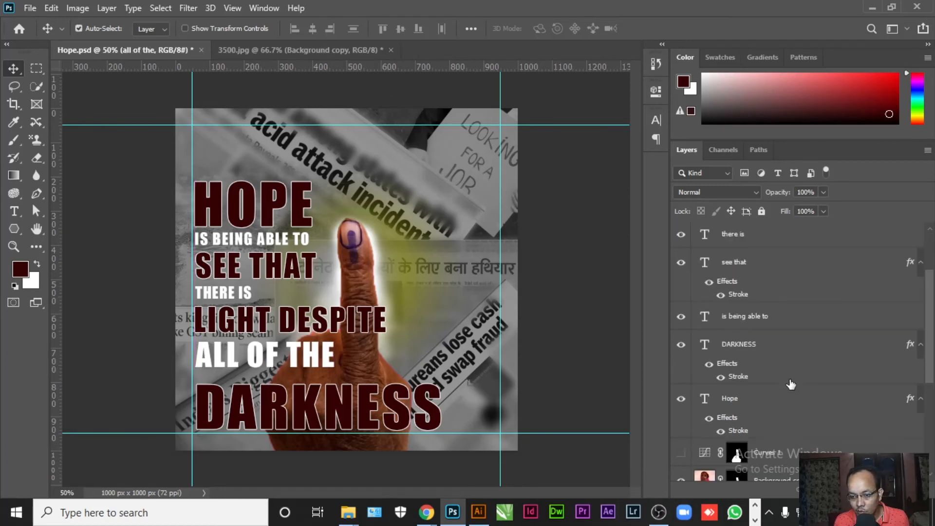
left_click(763, 405, "shift")
scroll(761, 392, "up", 3)
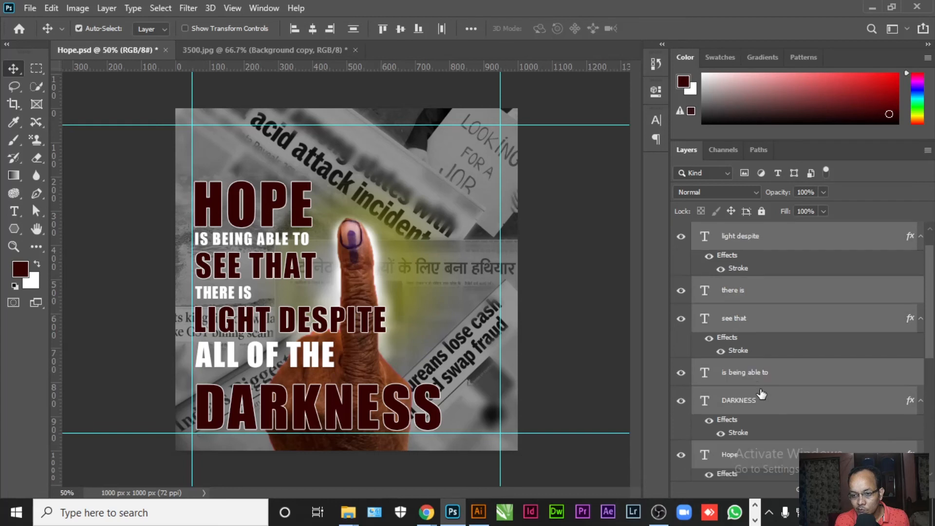
left_click(296, 30)
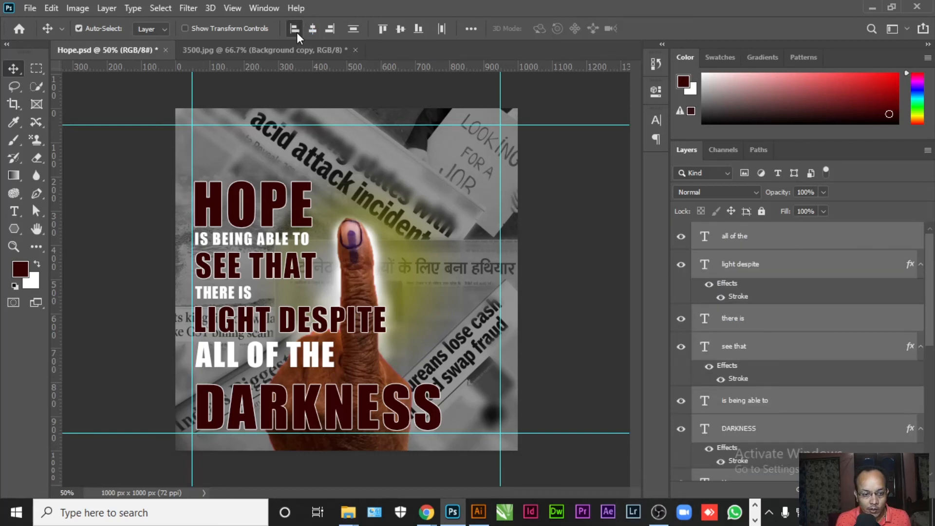
- Try distributing the seven text layers vertically, undo the distribution, and reselect and deselect the layers
left_click(353, 30)
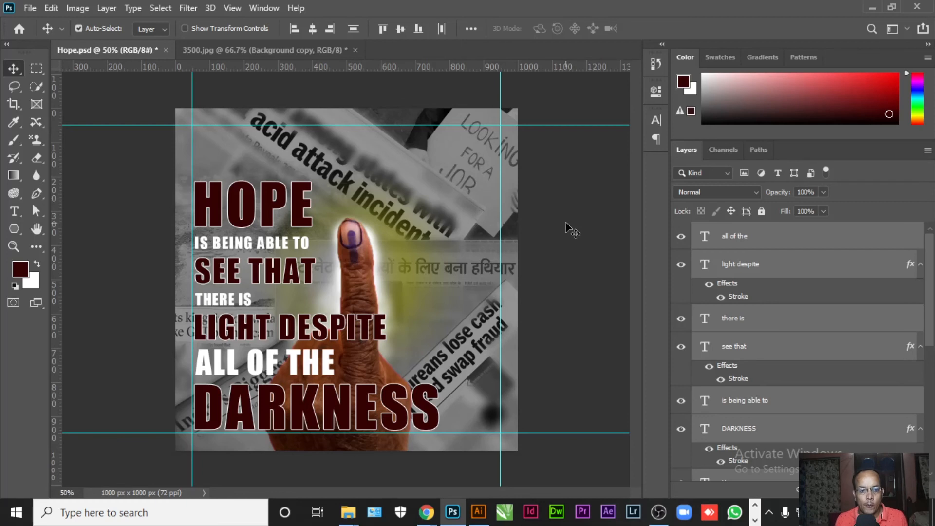
key("shift+Up")
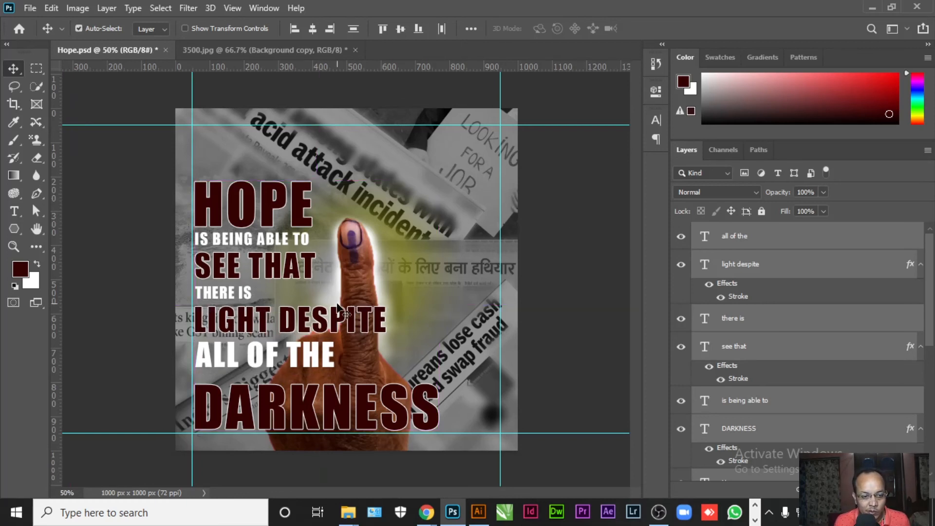
left_click(302, 417)
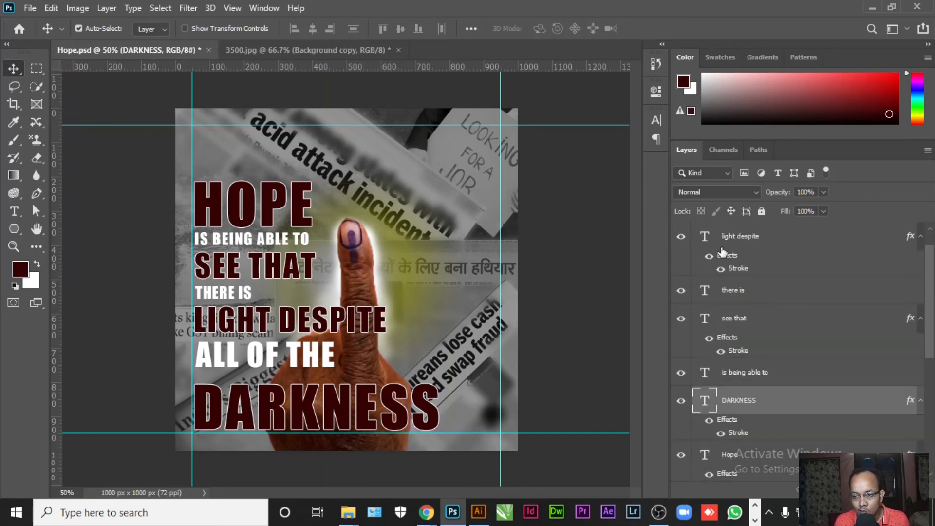
left_click(763, 250, "shift")
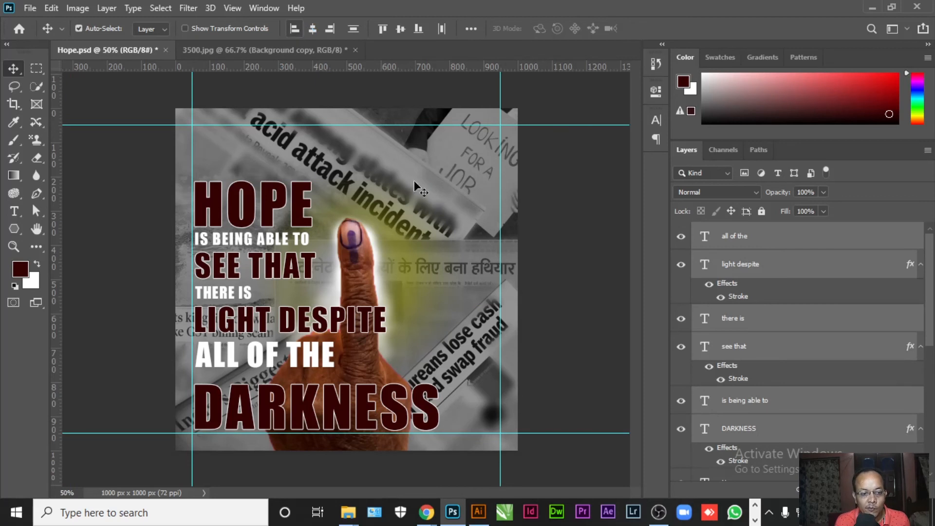
left_click(560, 356)
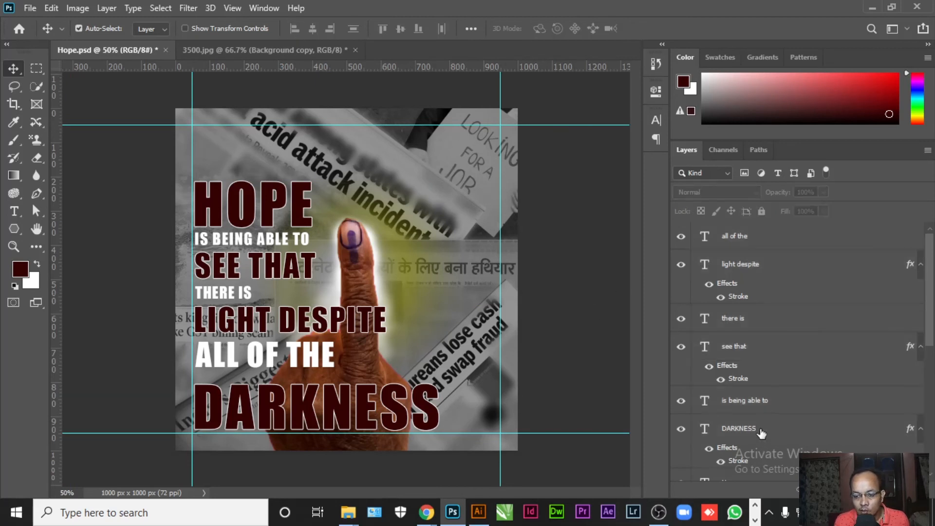
- Nudge the "DARKNESS" layer straight up until it sits just below the "all of the" line
left_click(760, 430)
key("shift+Up")
key("shift+Up")
key("shift+Up")
key("shift+Up")
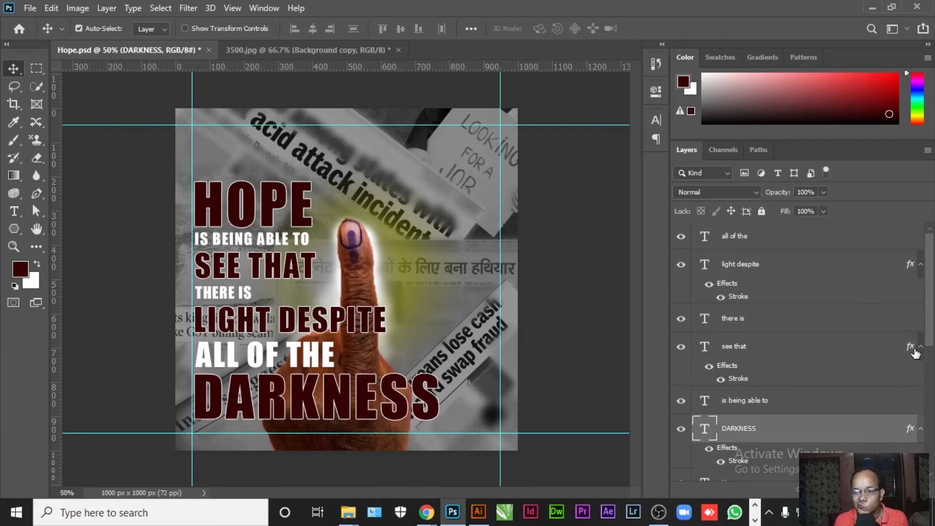
left_click(747, 246, "shift")
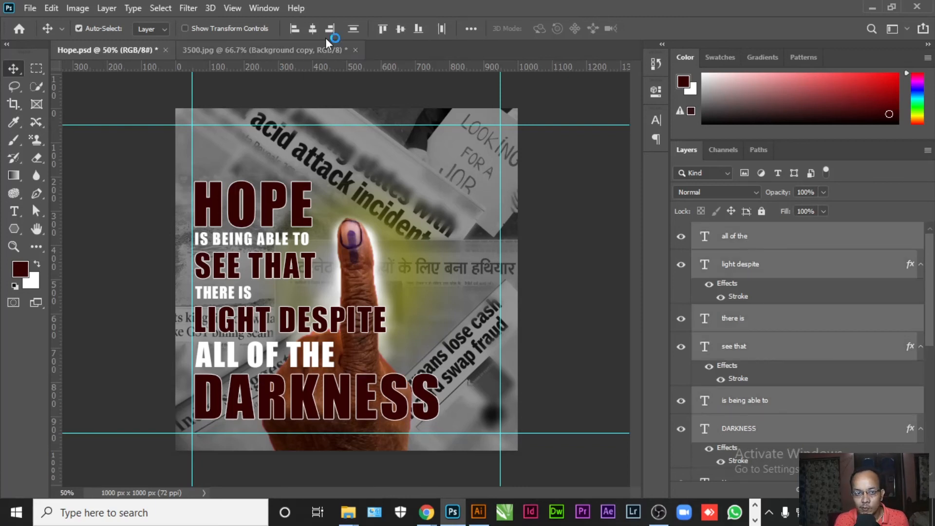
left_click(354, 29)
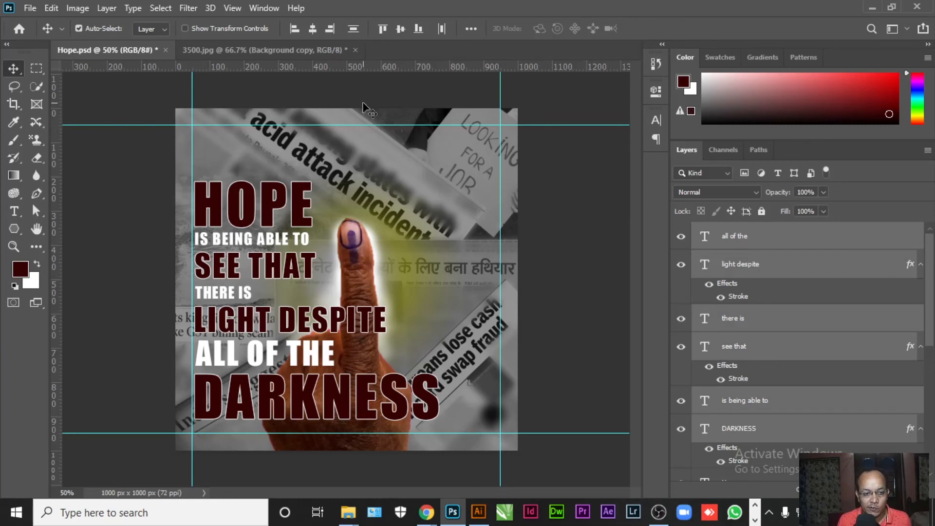
key("ctrl+g")
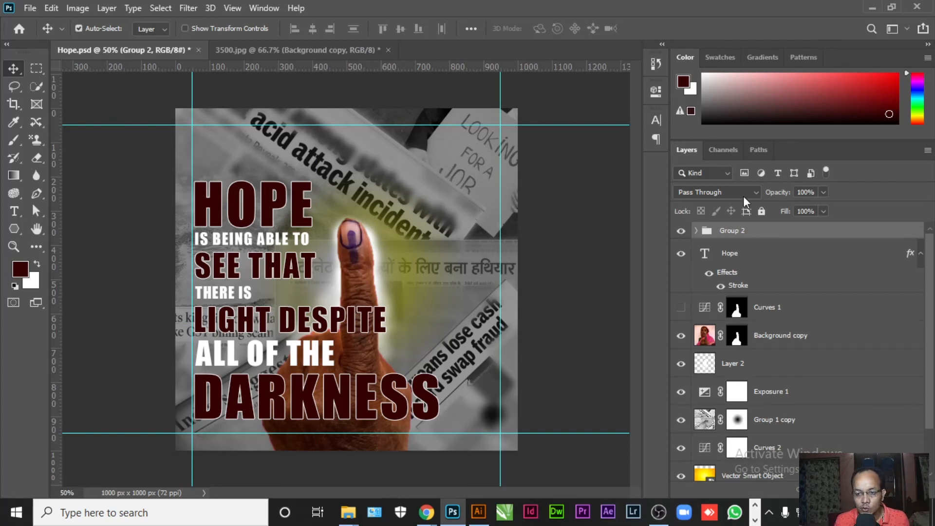
left_click(714, 254)
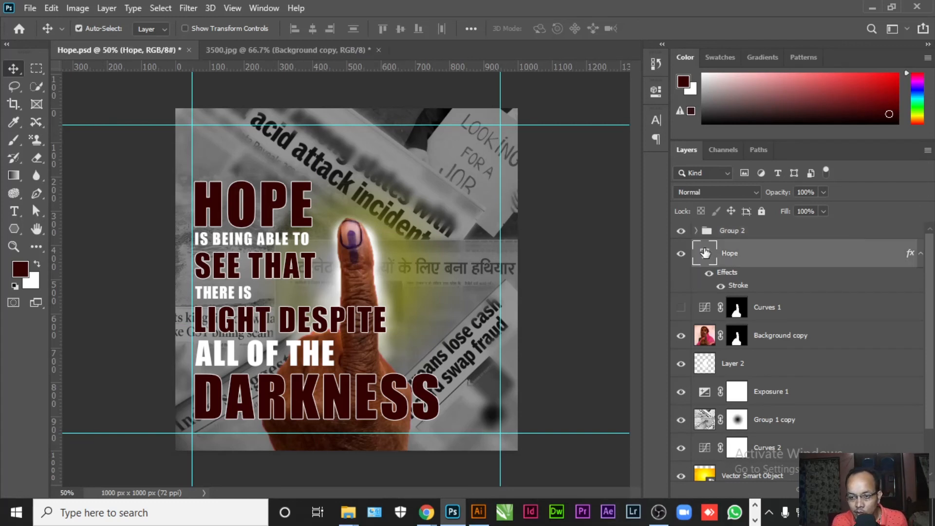
key("ctrl+z")
- Distribute all seven text layers vertically, from "Hope" up to "all of the", and put them in one group
scroll(777, 404, "down", 4)
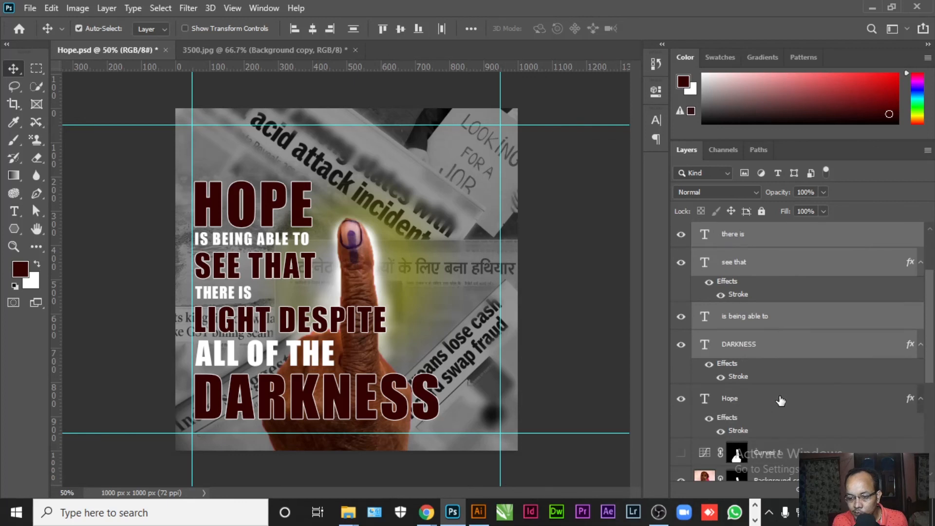
left_click(744, 373)
scroll(743, 360, "up", 3)
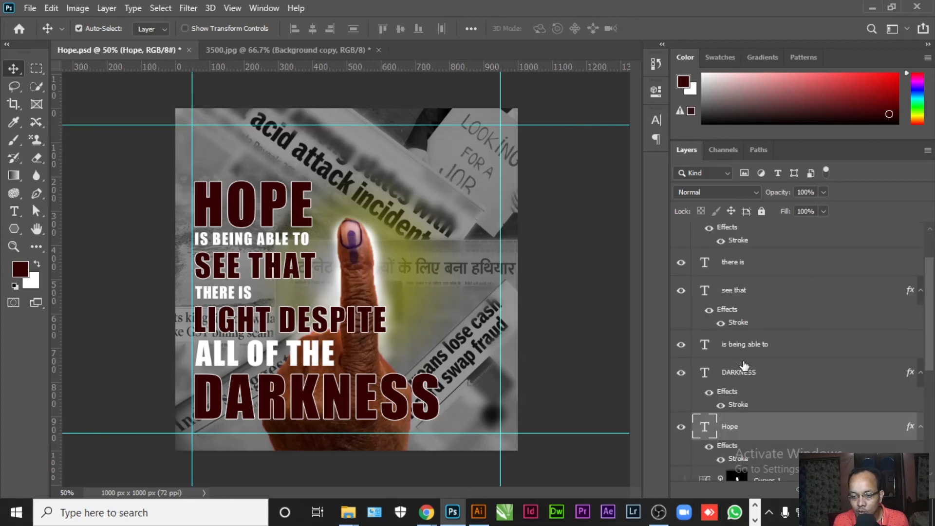
left_click(751, 245, "shift")
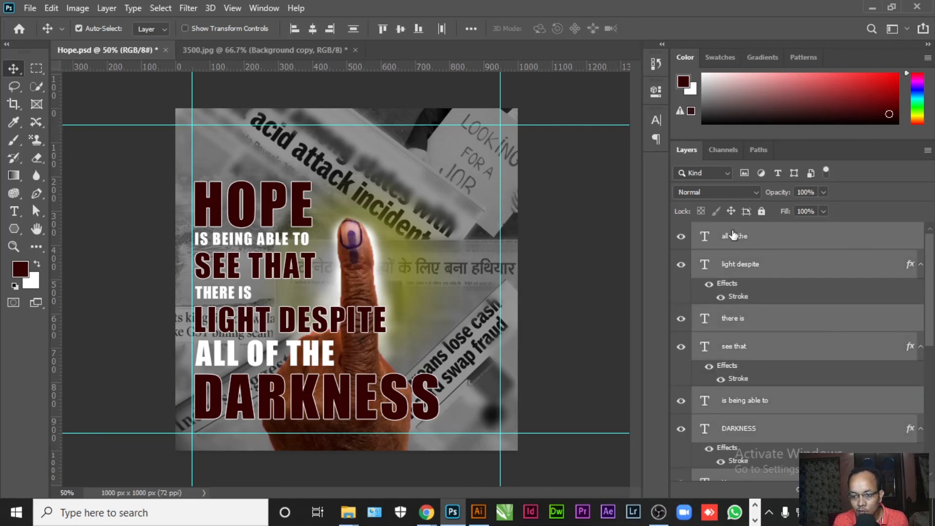
left_click(351, 28)
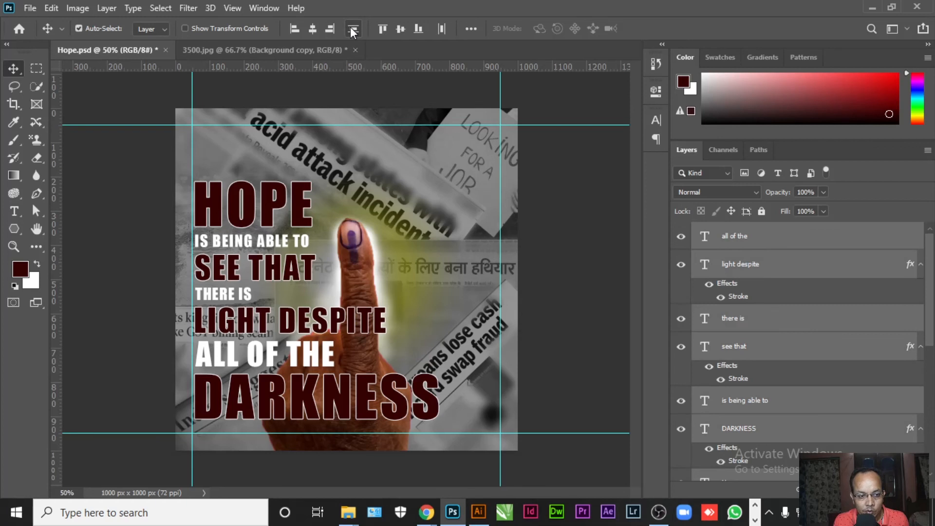
key("ctrl+g")
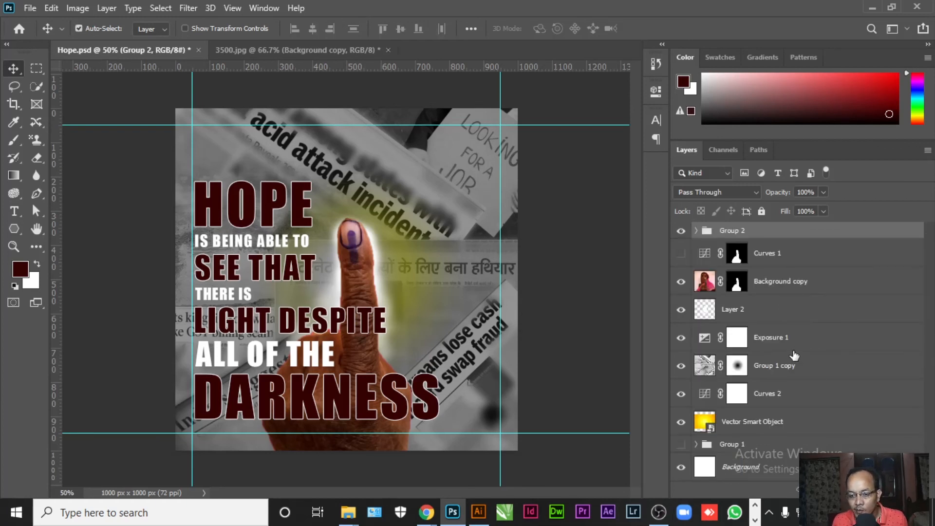
- Turn on the Curves 1 layer and group the artwork layers from Curves 1 down to Vector Smart Object
left_click(799, 424)
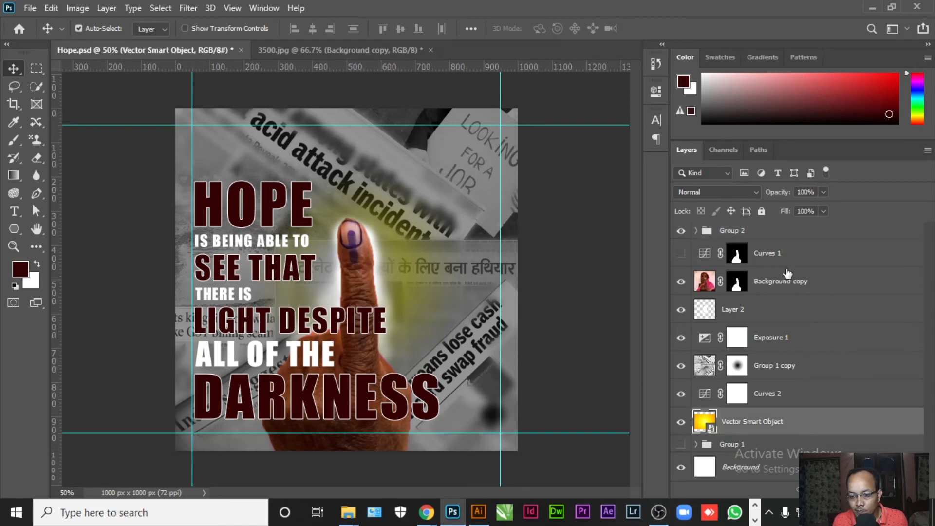
left_click(794, 260, "shift")
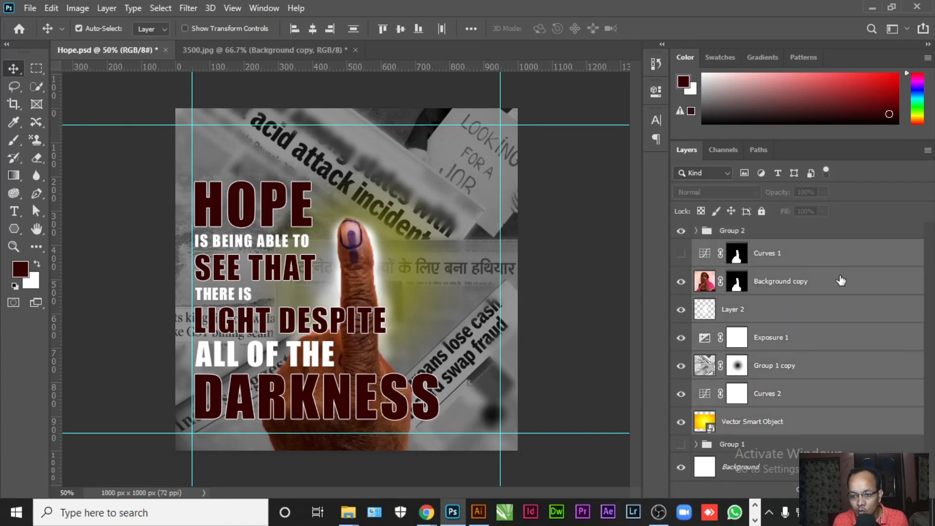
left_click(680, 256)
key("ctrl+g")
- Rename the group of text layers as "Text" and the artwork group as "Background"
double_click(732, 232)
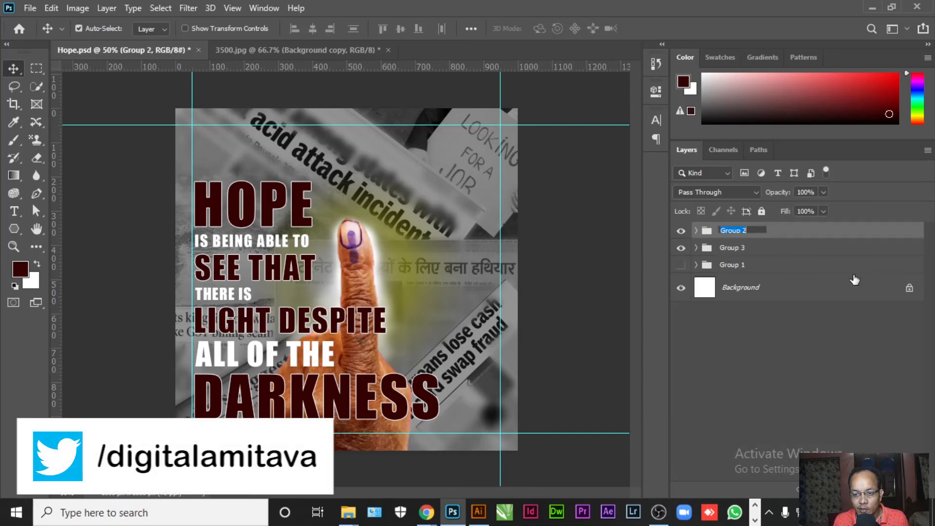
type("T")
key("BackSpace")
key("BackSpace")
type("ext")
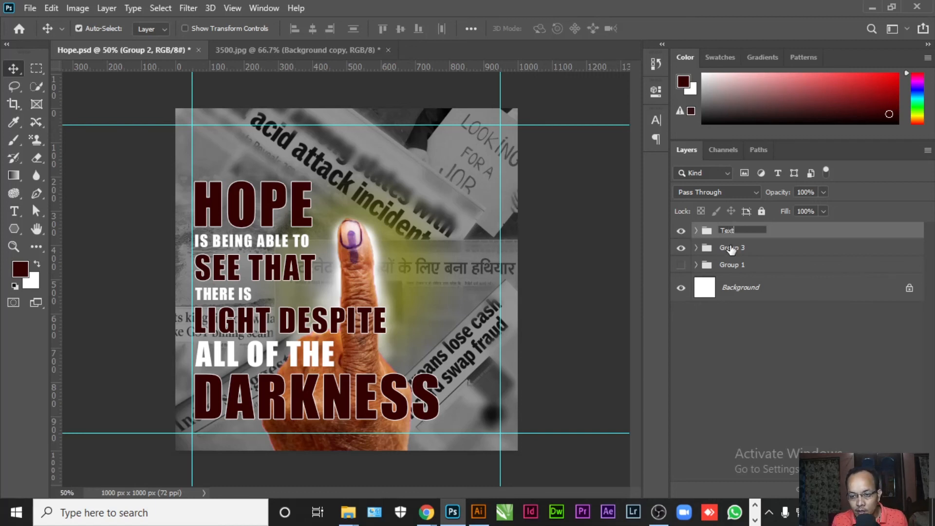
double_click(731, 248)
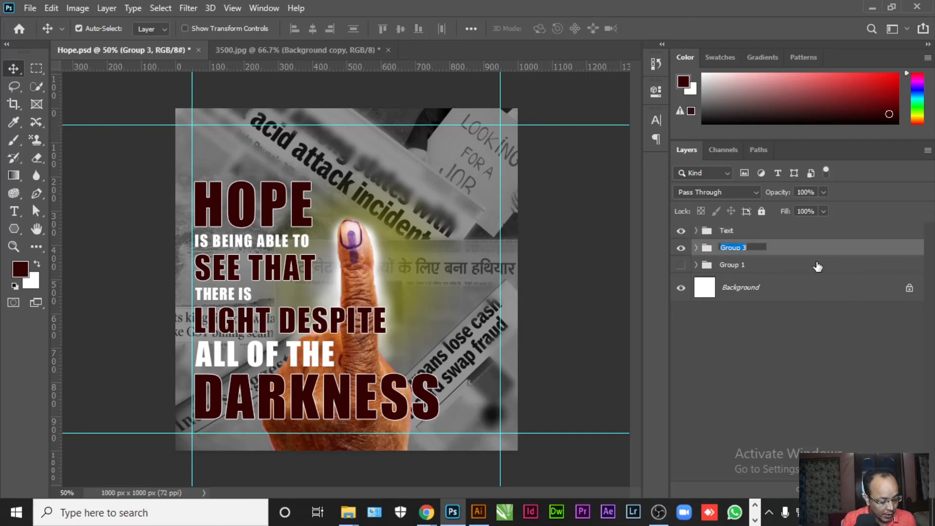
type("Backg")
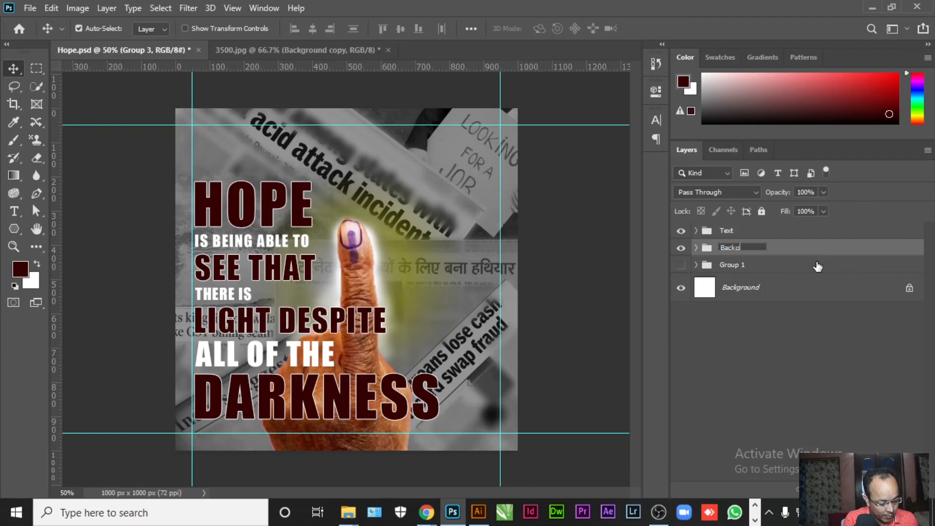
type("round")
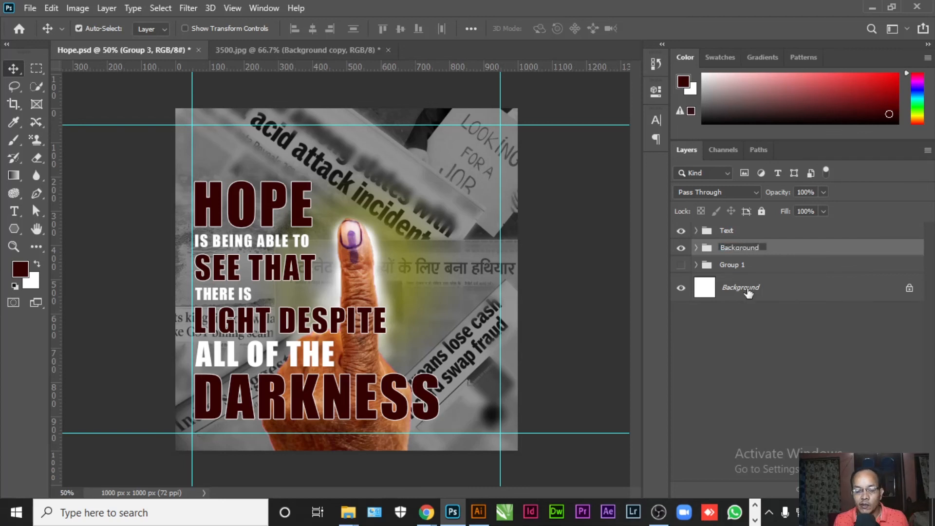
left_click(755, 265)
left_click(757, 248)
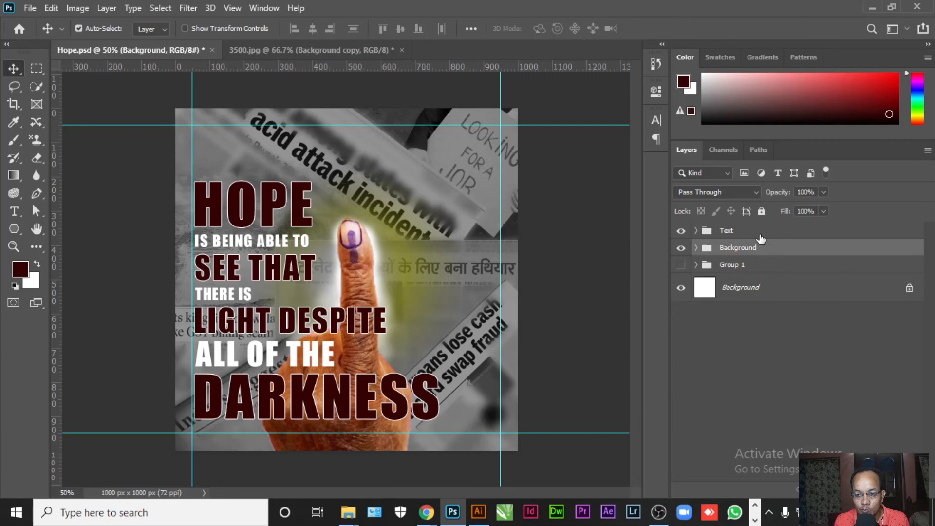
- Move the Text group about 50 px right and 120 px down so "DARKNESS" runs partly off the poster's lower edge
left_click(760, 233)
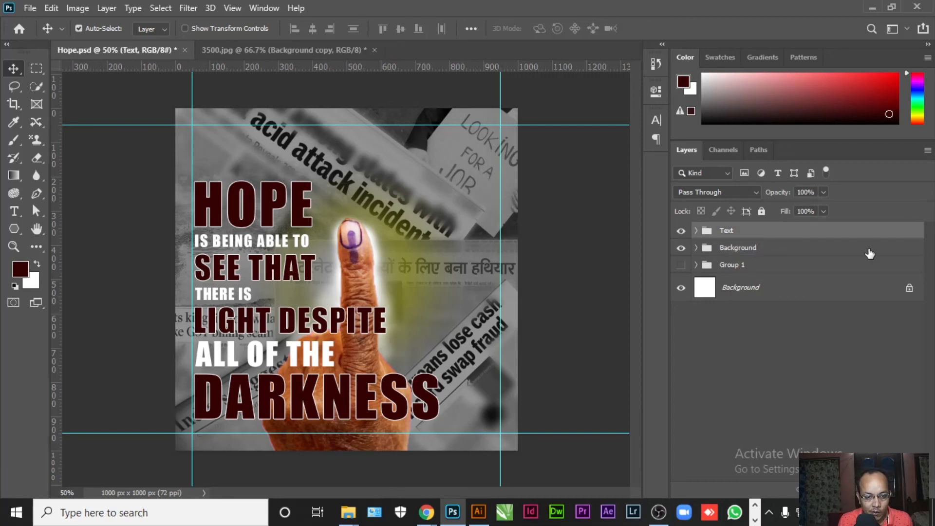
key("shift+Down")
key("shift+Down")
key("shift+Down")
key("shift+Down")
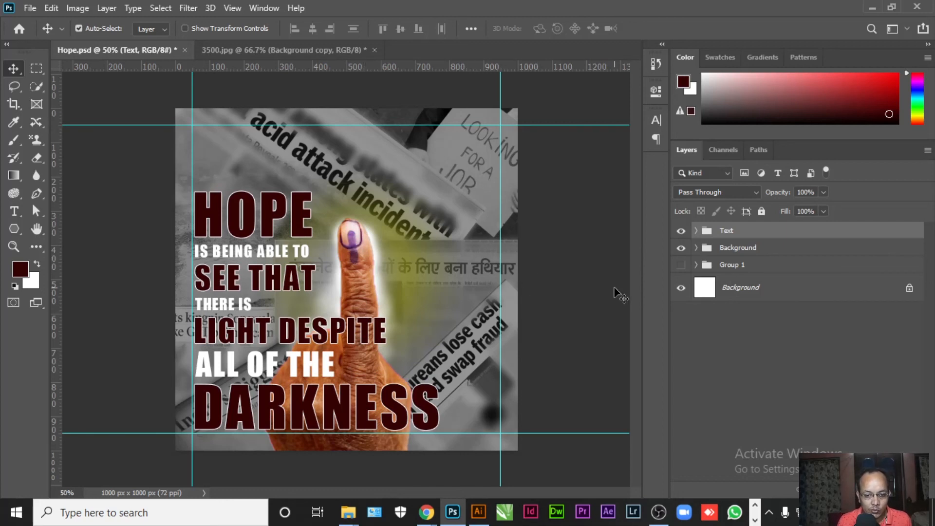
key("shift+Right")
key("shift+Right")
key("shift+Right")
key("shift+Right")
key("shift+Right")
key("shift+Right")
key("shift+Right")
key("shift+Right")
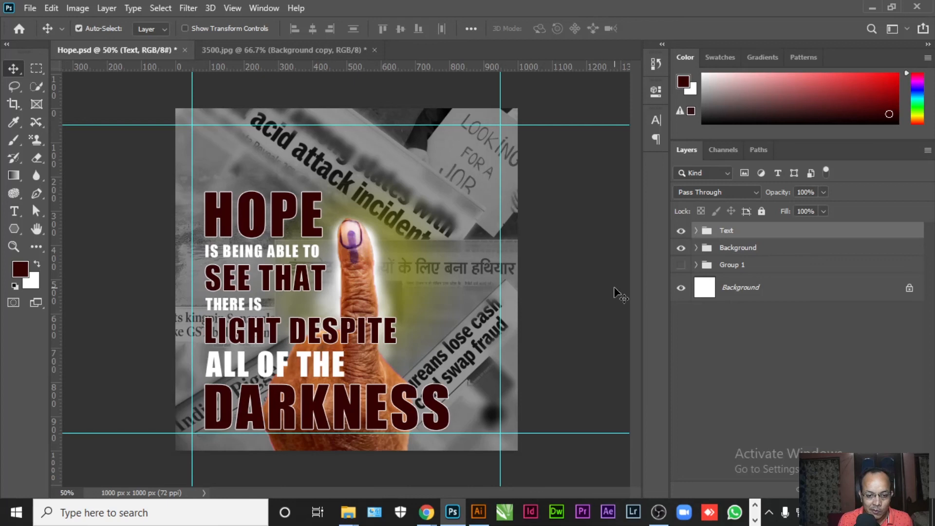
key("shift+Down")
key("shift+Down")
key("shift+Down")
key("shift+Down")
key("shift+Down")
key("shift+Down")
key("shift+Down")
key("shift+Down")
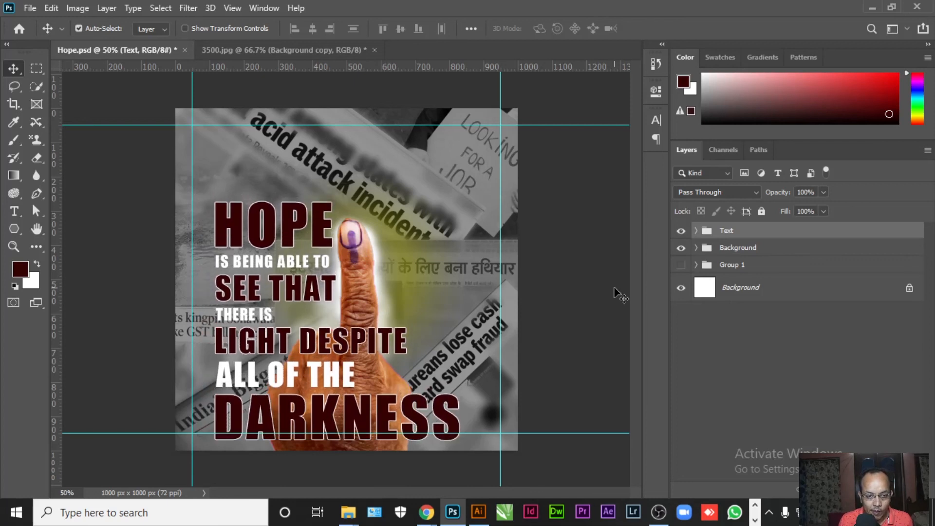
key("shift+Down")
key("shift+Down")
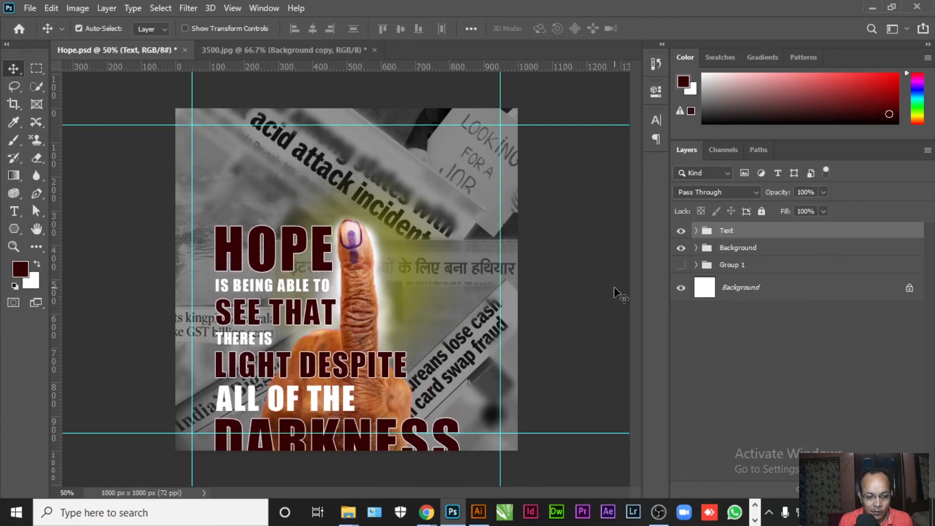
key("shift+Up")
key("shift+Up")
key("shift+Up")
key("shift+Up")
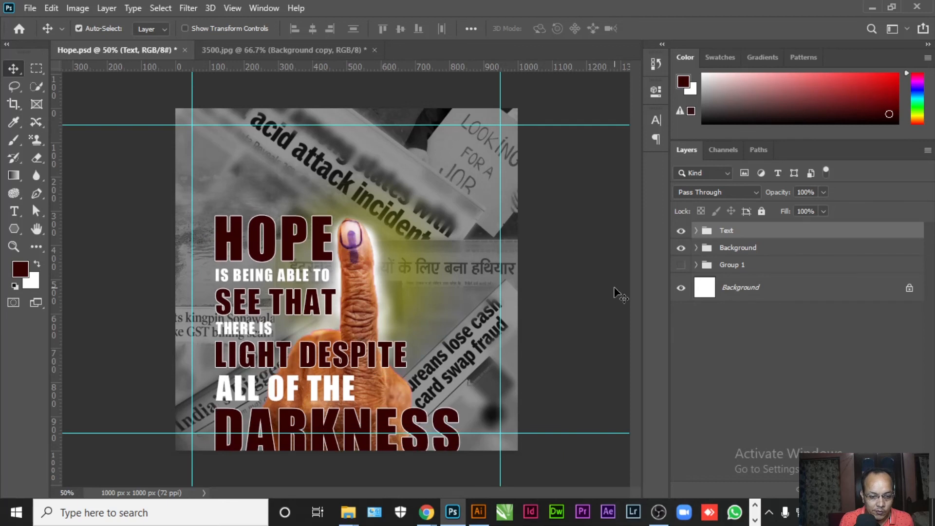
key("shift+Down")
key("shift+Down")
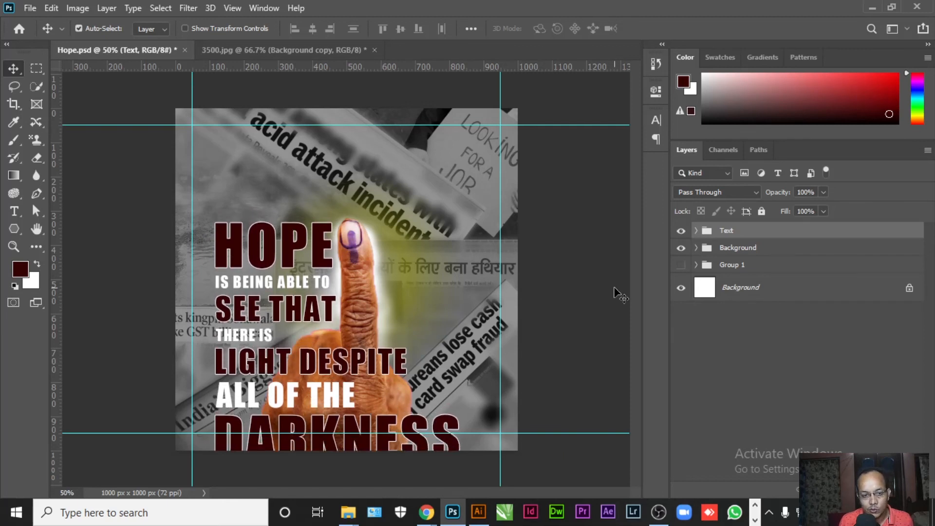
key("shift+Left")
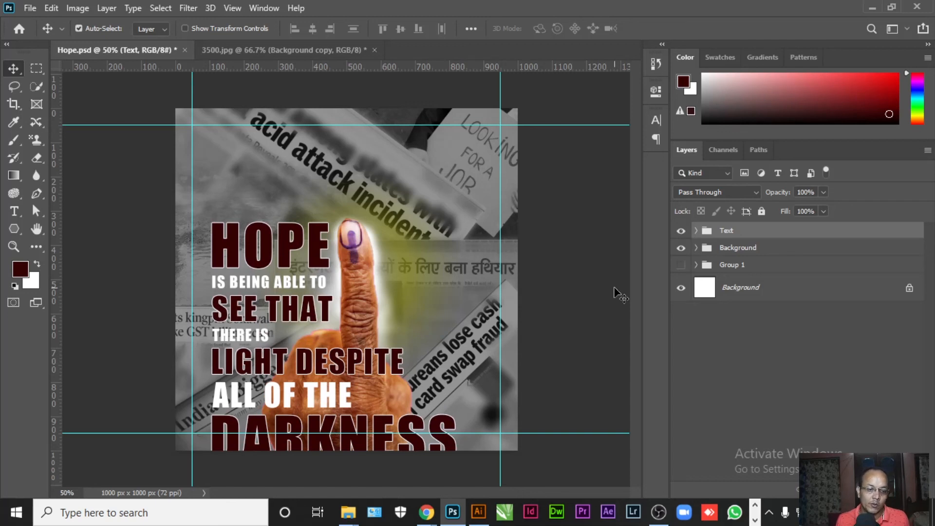
left_click(295, 311)
key("t")
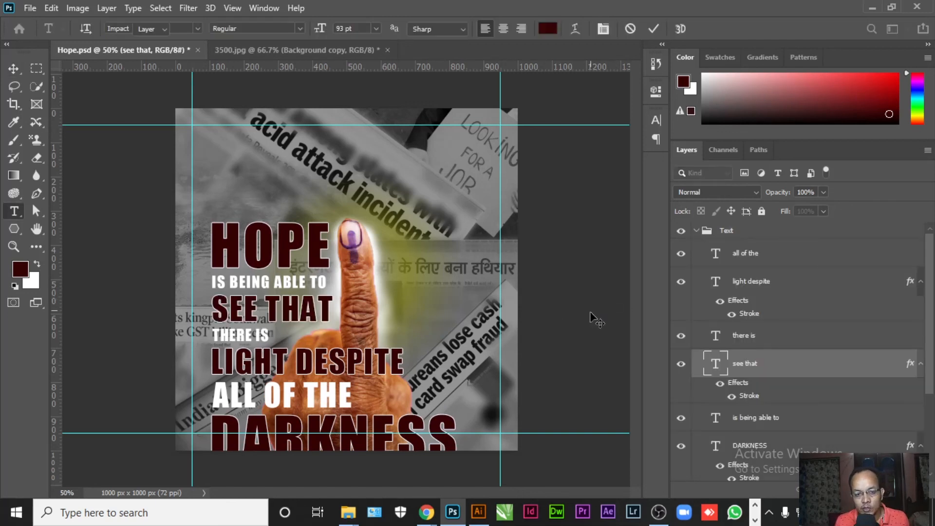
left_click(13, 69)
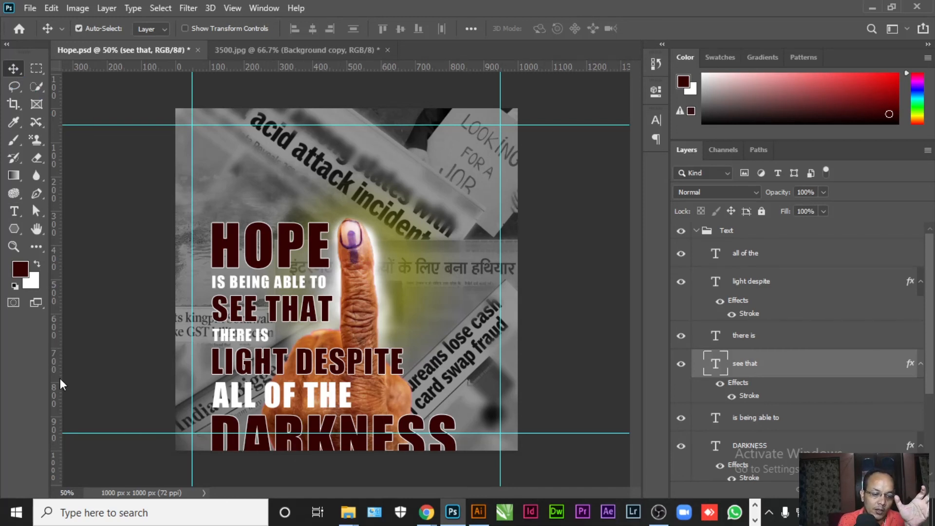
- Change the colour of the word "DARKNESS" to black (000000) and deselect the layer
left_click(14, 211)
double_click(320, 438)
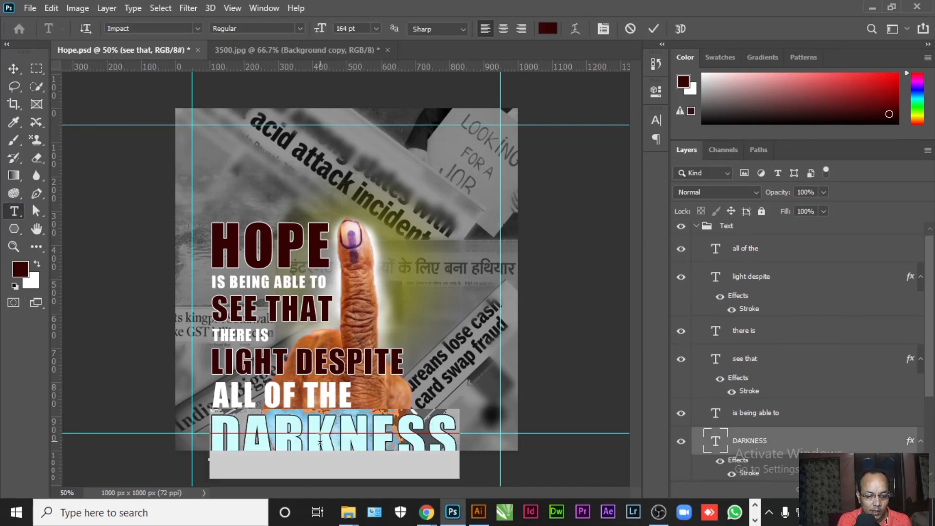
left_click(20, 269)
type("000000")
left_click(495, 251)
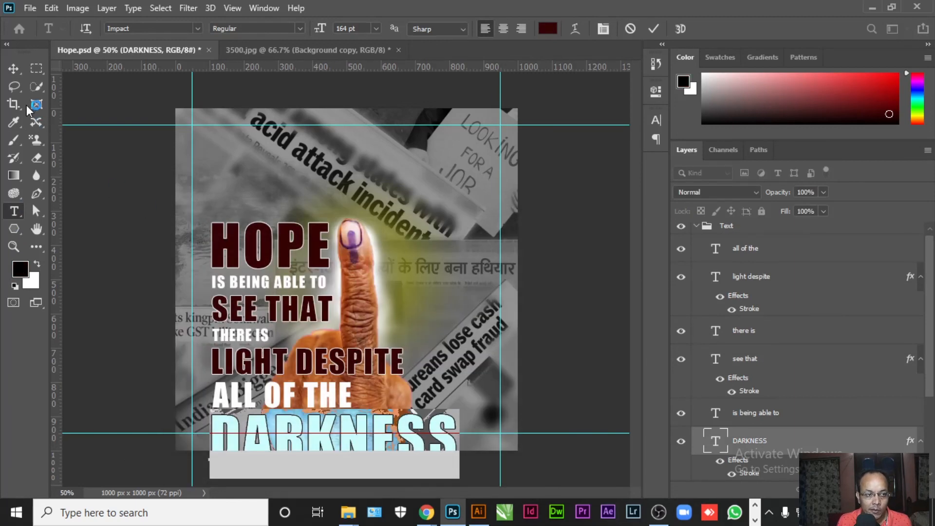
left_click(14, 69)
left_click(88, 282)
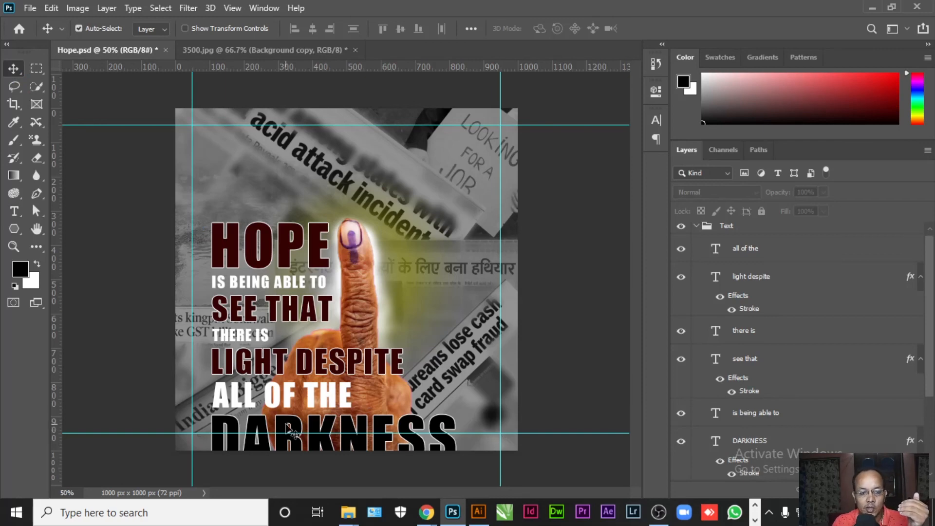
- Save the poster and show it enlarged in full-screen mode with the panels hidden
key("ctrl+s")
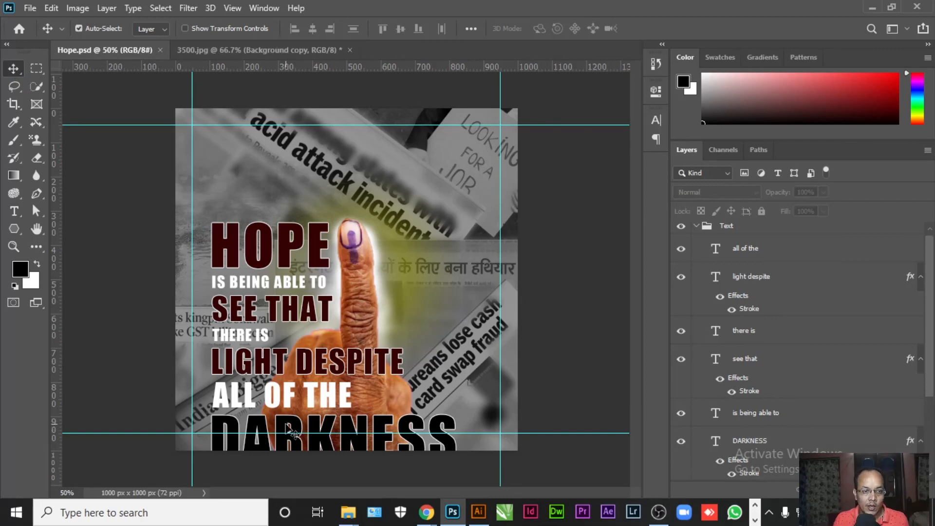
key("Tab")
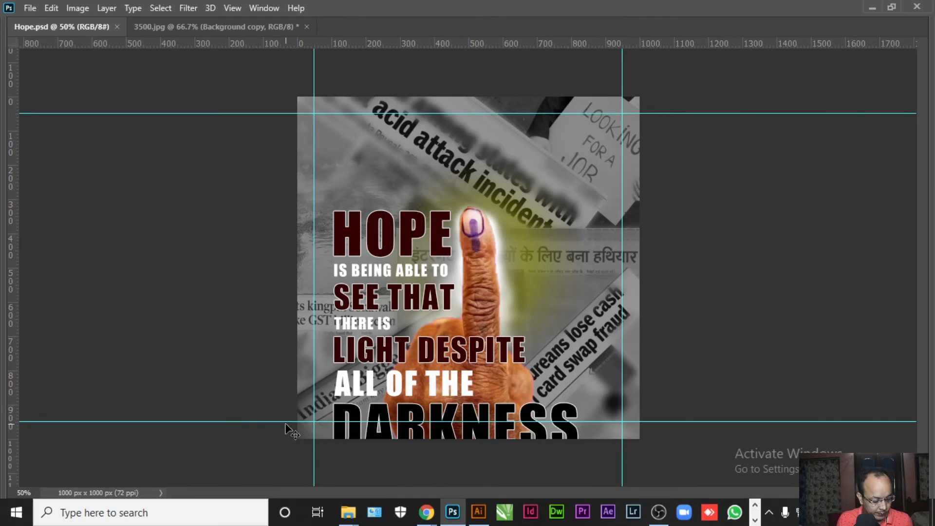
key("f")
key("ctrl+plus")
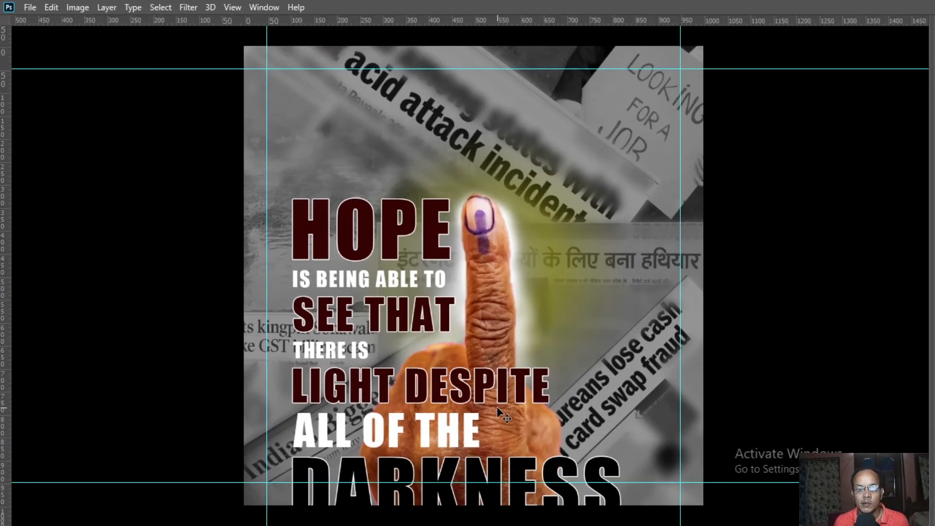